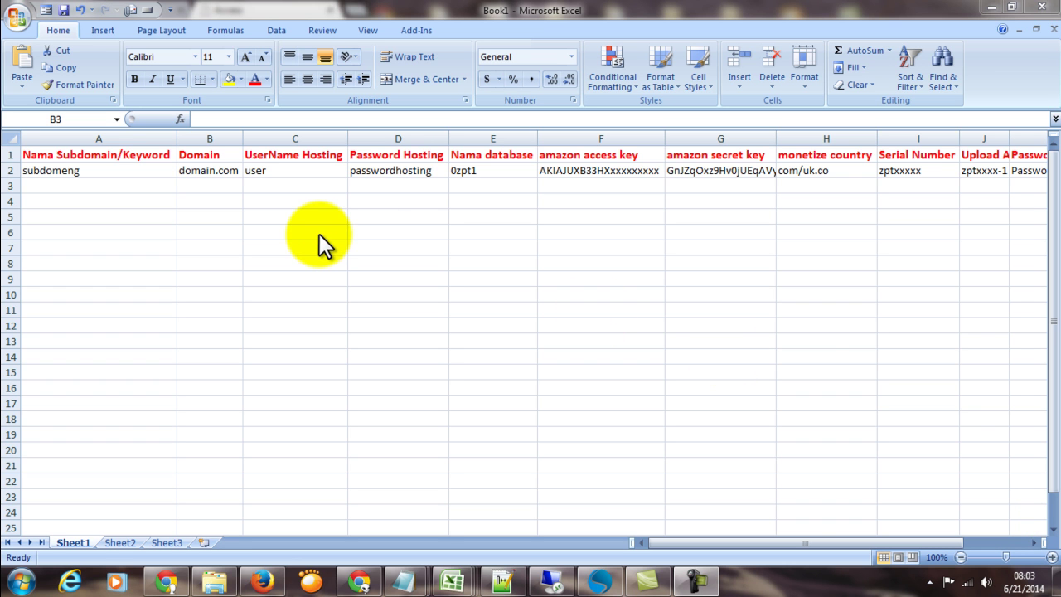
# Review the sample entries in row 2 under every heading, from Nama Subdomain/Keyword through Password Blog.
pyautogui.click(155, 200)
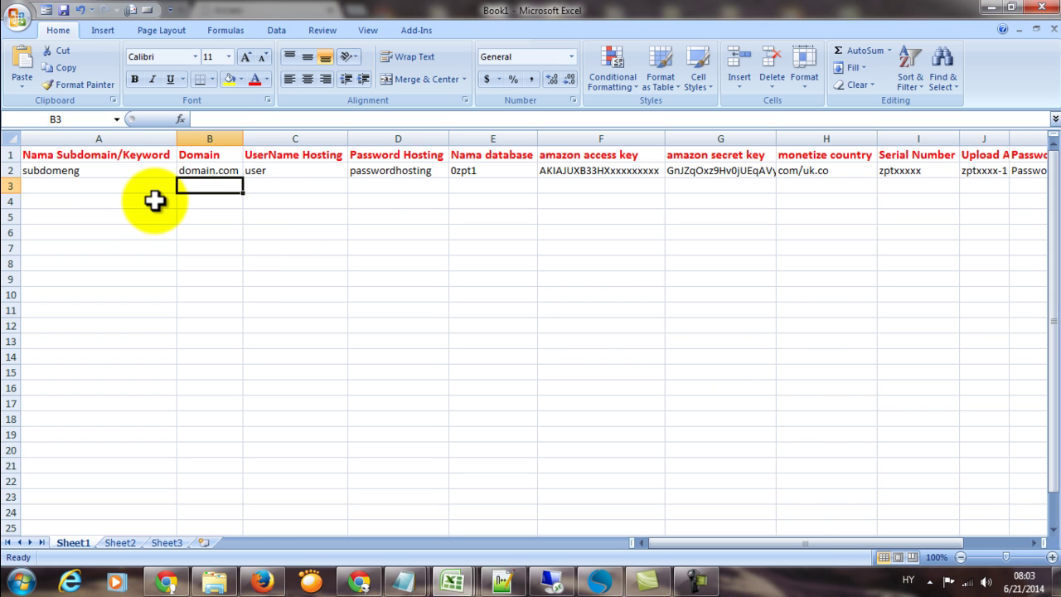
pyautogui.click(94, 166)
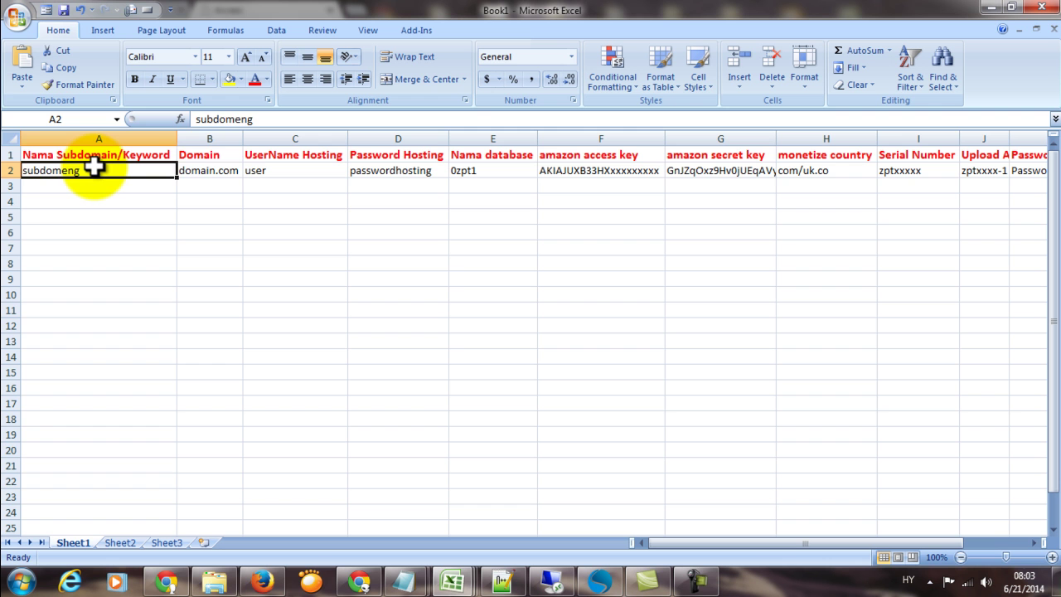
pyautogui.press('Right')
pyautogui.press('Right')
pyautogui.press('Right')
pyautogui.press('Right')
pyautogui.press('Right')
pyautogui.press('Right')
pyautogui.press('Right')
pyautogui.press('Right')
pyautogui.press('Right')
pyautogui.press('Right')
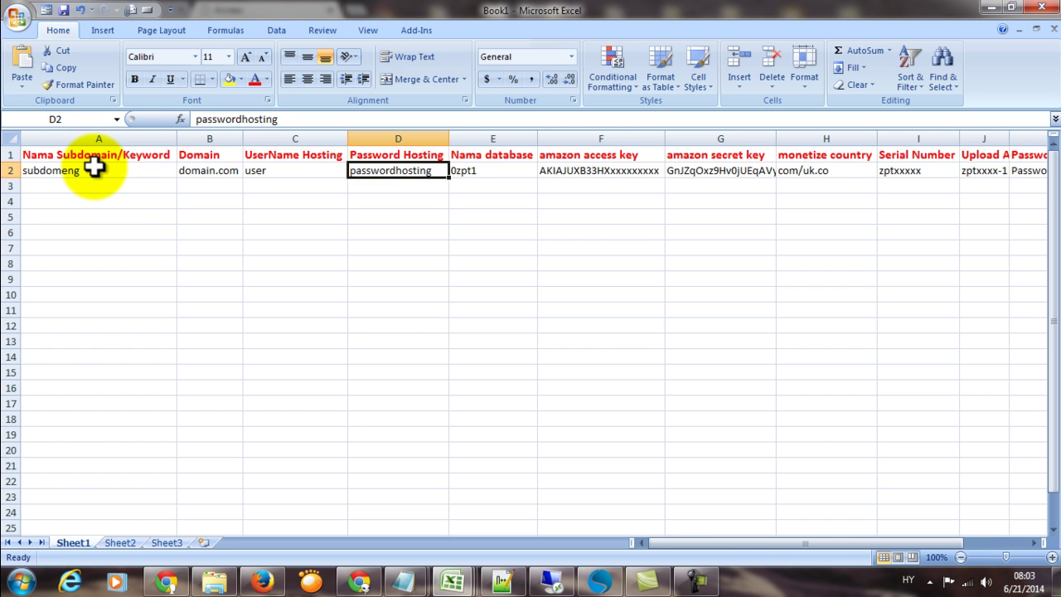
pyautogui.press('Left')
pyautogui.press('Left')
pyautogui.press('Left')
pyautogui.press('Left')
pyautogui.press('Left')
pyautogui.press('Left')
pyautogui.press('Left')
pyautogui.press('Left')
pyautogui.press('Left')
pyautogui.press('Left')
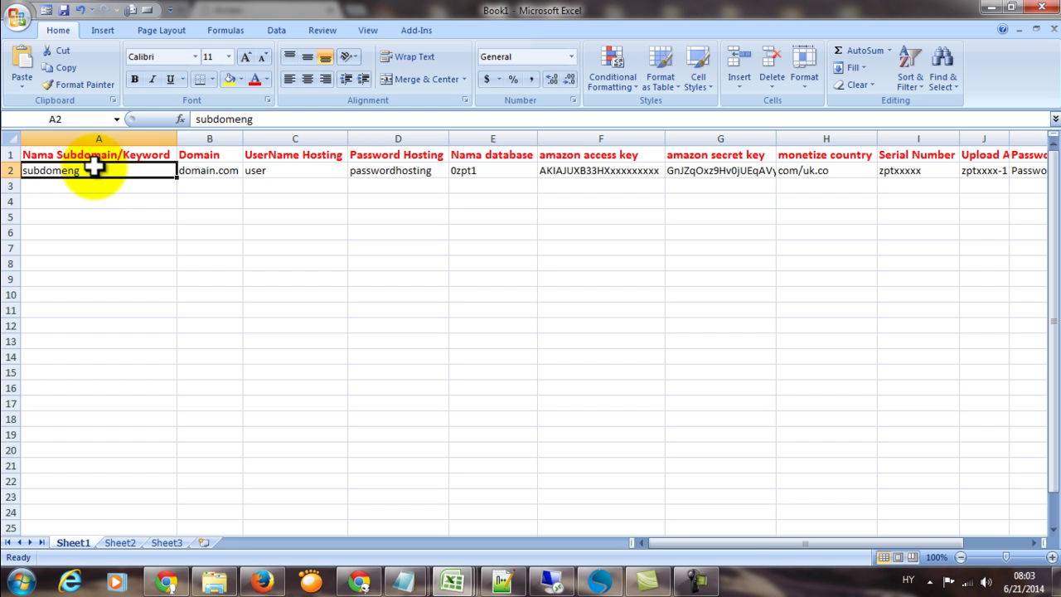
pyautogui.press('Right')
pyautogui.press('Right')
pyautogui.press('Right')
pyautogui.press('Right')
pyautogui.press('Right')
pyautogui.press('Right')
pyautogui.press('Right')
pyautogui.press('Right')
pyautogui.press('Right')
pyautogui.press('Right')
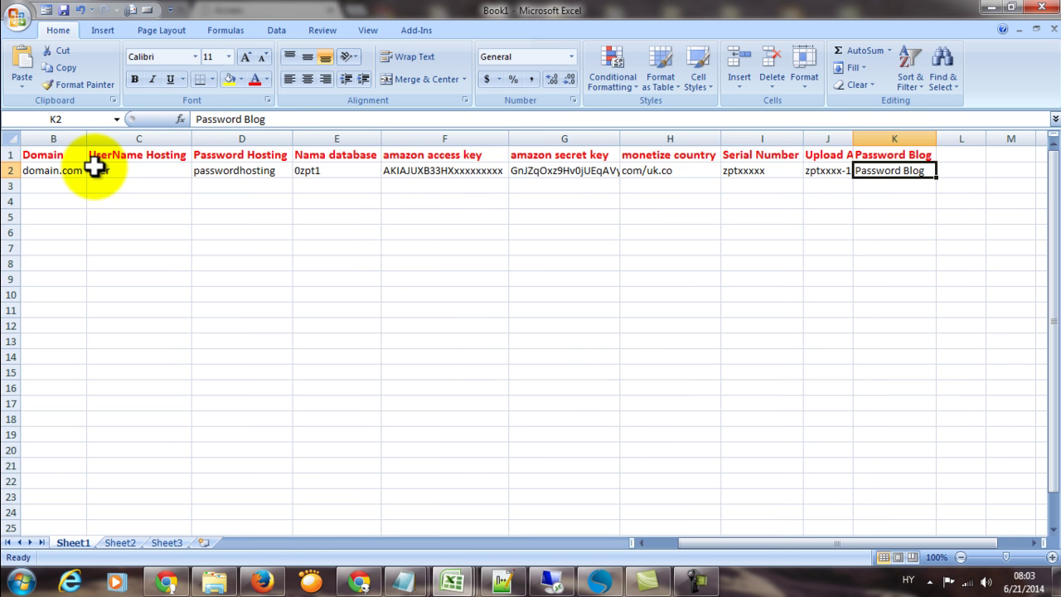
pyautogui.press('Right')
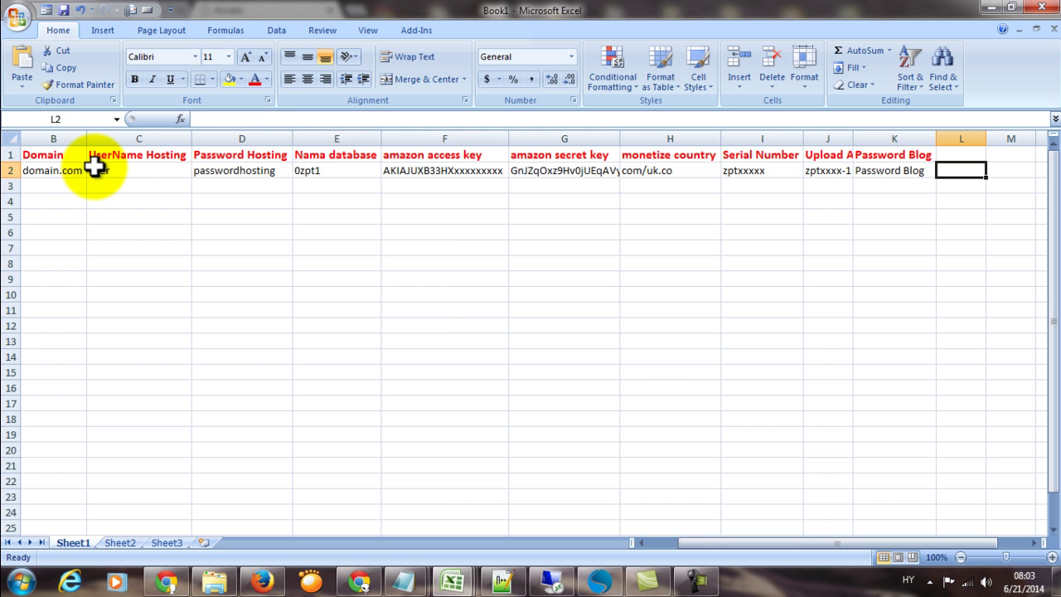
pyautogui.press('Left')
pyautogui.press('Left')
pyautogui.press('Left')
pyautogui.press('Home')
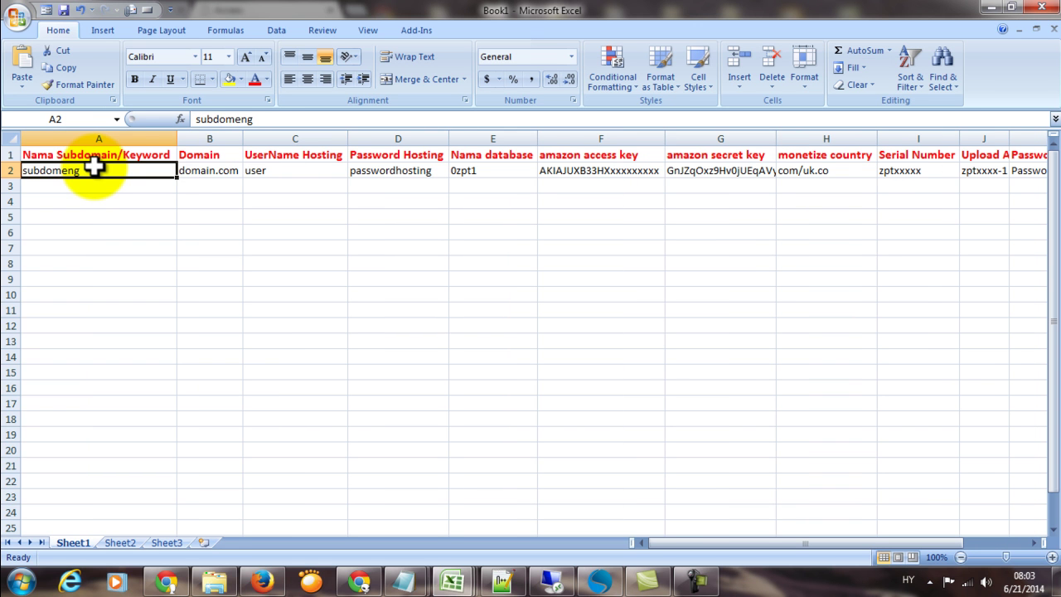
# Go through the row 2 entries again, covering the domain, hosting, database, Amazon, serial number, upload and blog password columns.
pyautogui.press('Right')
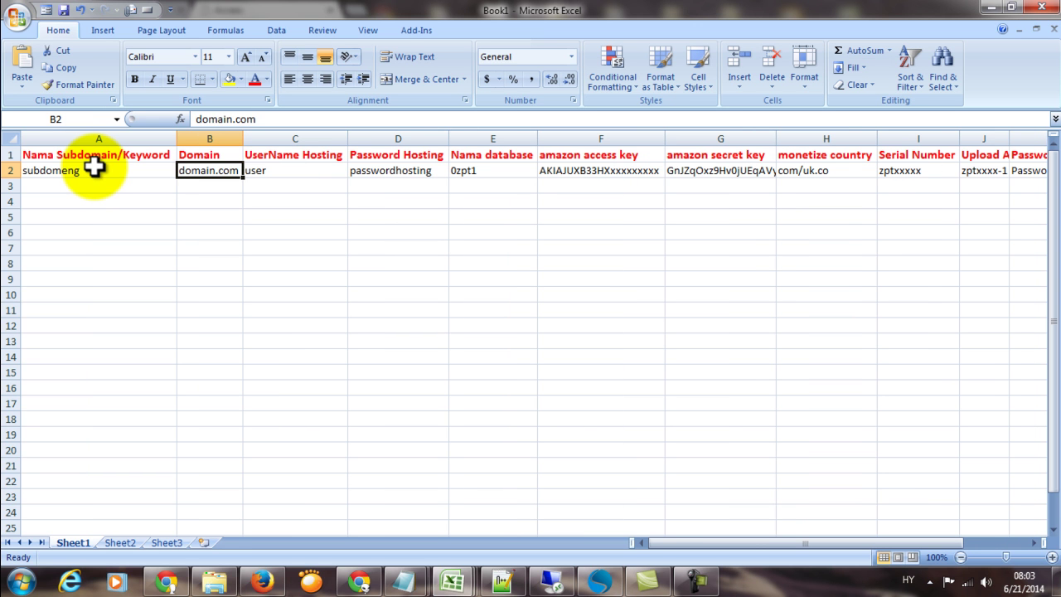
pyautogui.press('Right')
pyautogui.press('Right')
pyautogui.press('Right')
pyautogui.press('Right')
pyautogui.press('Right')
pyautogui.press('Right')
pyautogui.press('Right')
pyautogui.press('Right')
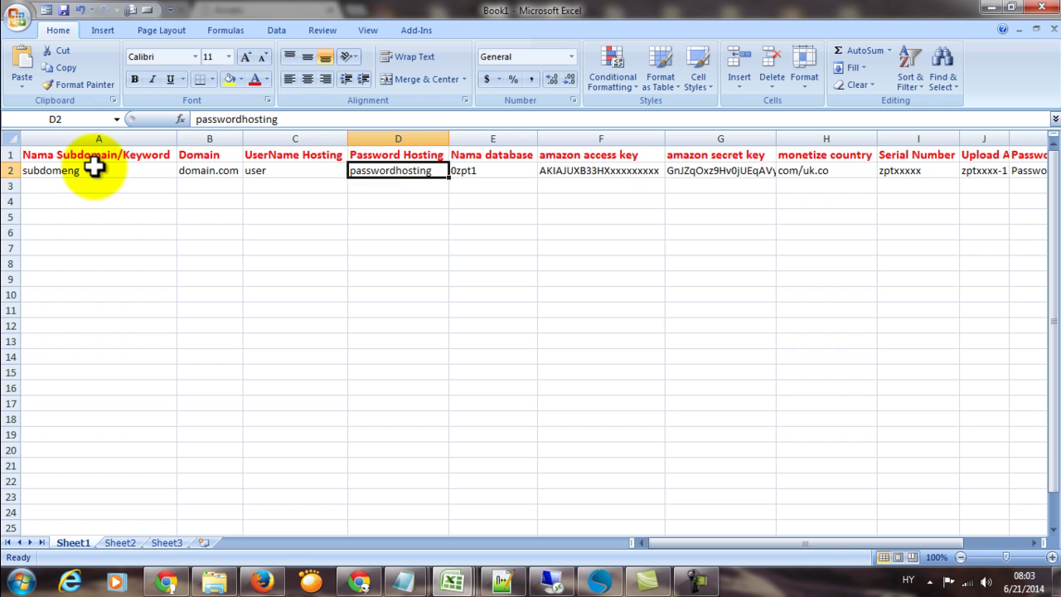
pyautogui.press('Right')
pyautogui.press('Right')
pyautogui.press('Right')
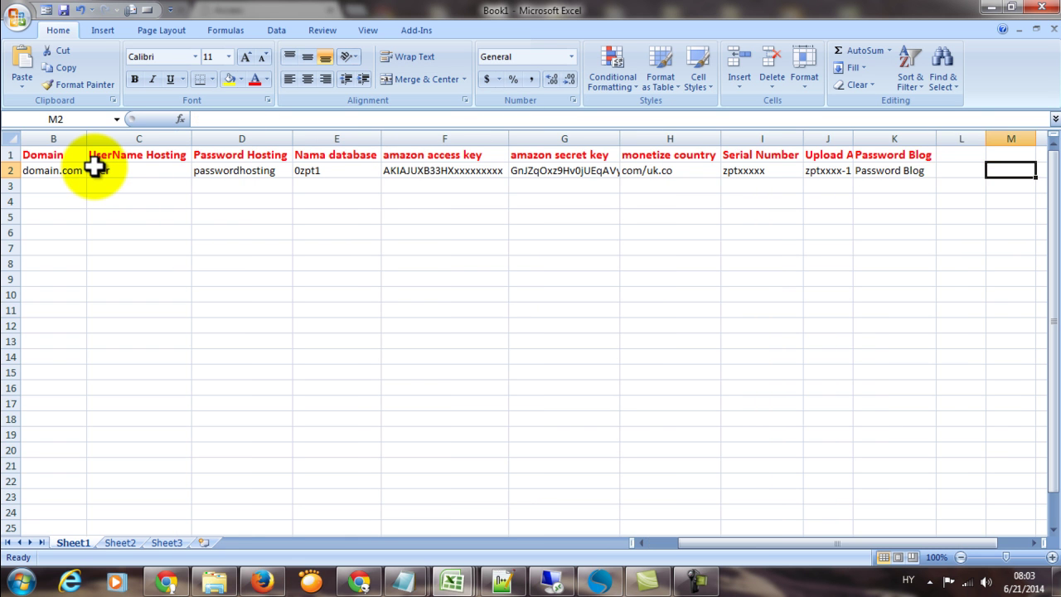
pyautogui.press('Left')
pyautogui.press('Left')
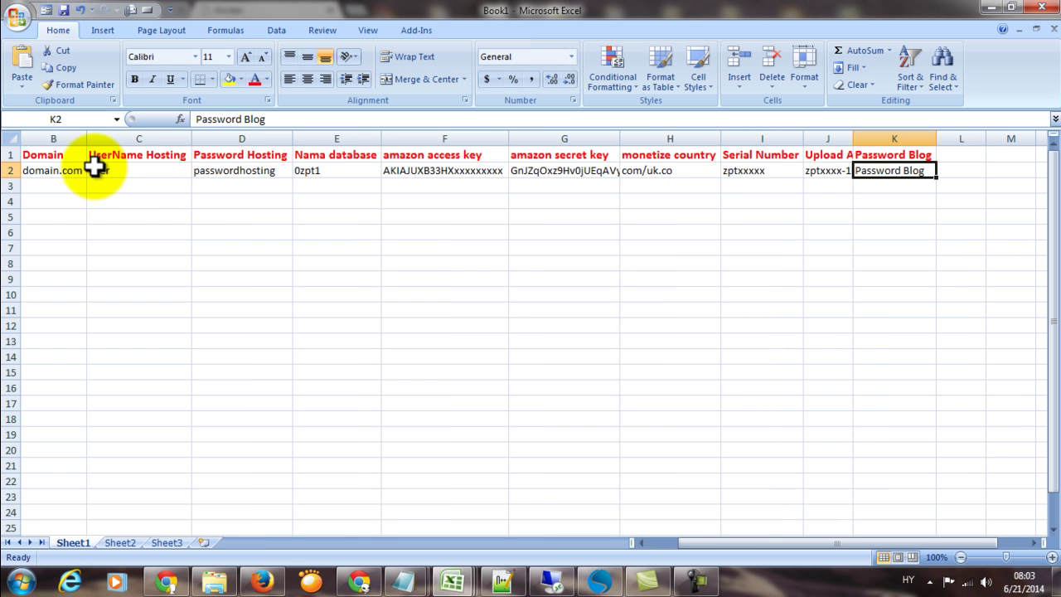
pyautogui.press('Left')
pyautogui.press('Left')
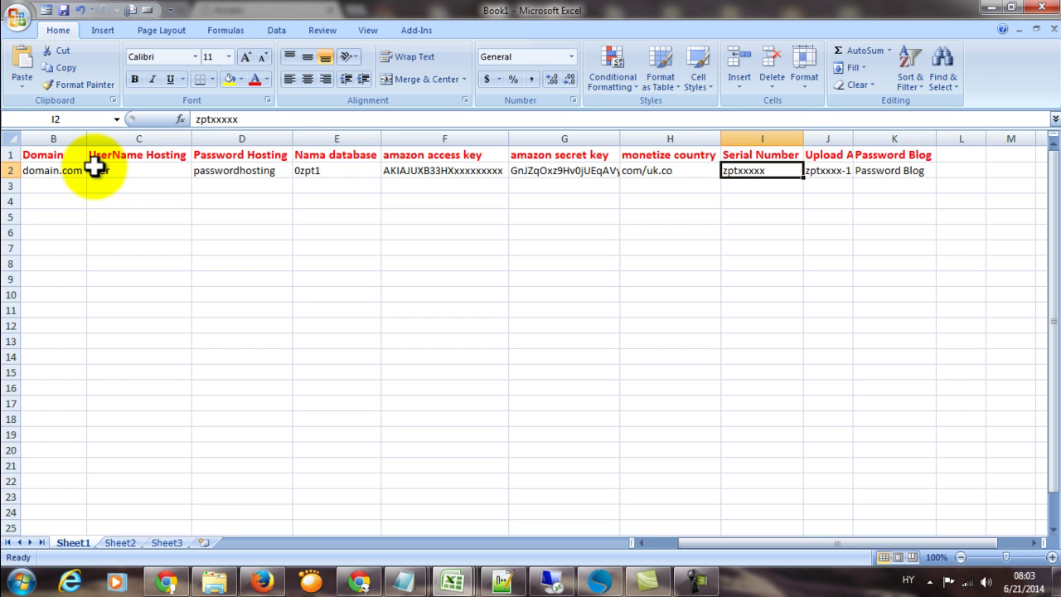
pyautogui.press('Left')
pyautogui.press('Left')
pyautogui.press('Left')
pyautogui.press('Left')
pyautogui.press('Left')
pyautogui.press('Left')
pyautogui.press('Left')
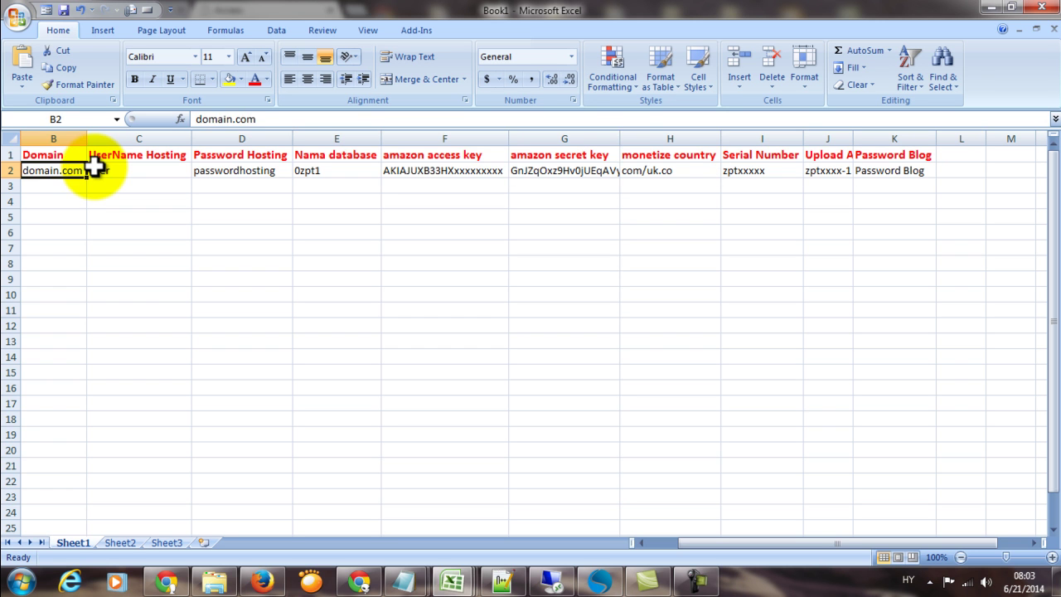
pyautogui.press('Right')
pyautogui.press('Right')
pyautogui.press('Right')
pyautogui.press('Right')
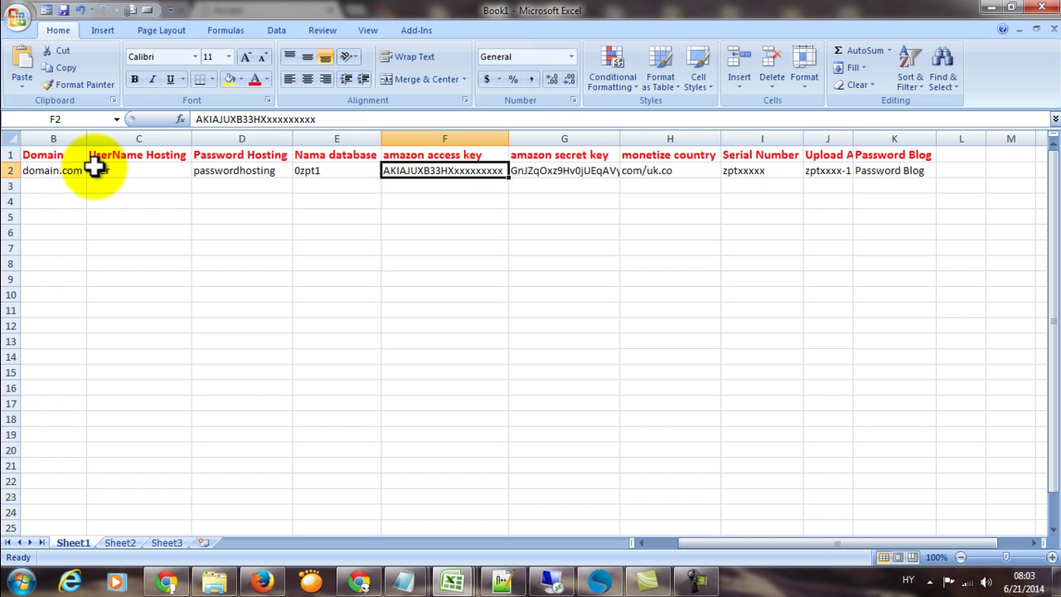
pyautogui.press('Right')
pyautogui.press('Right')
pyautogui.press('Right')
pyautogui.press('Right')
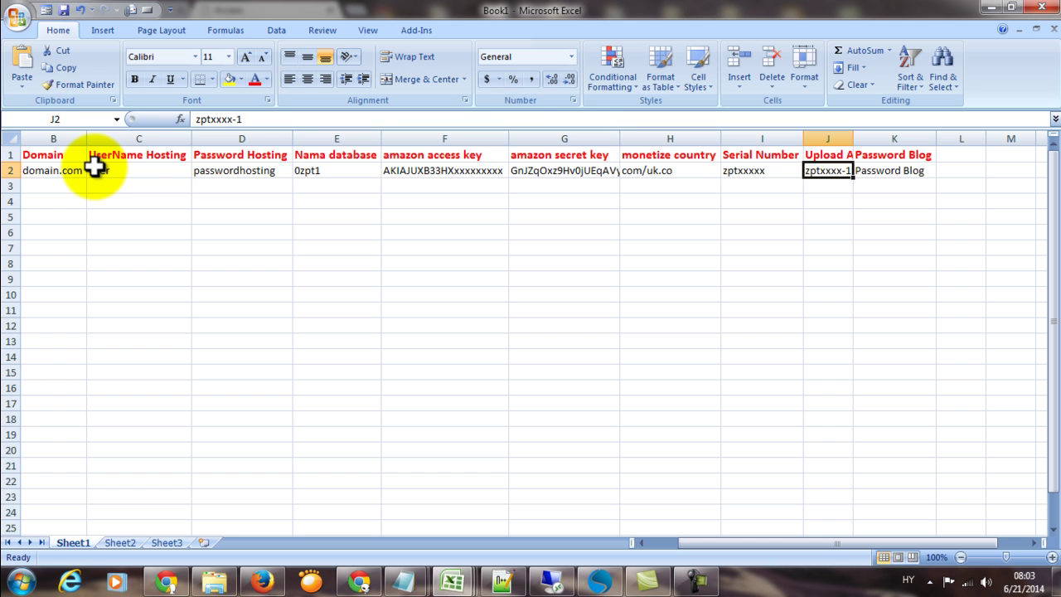
pyautogui.press('Left')
pyautogui.press('Left')
pyautogui.press('Left')
pyautogui.press('Left')
pyautogui.press('Left')
pyautogui.press('Left')
pyautogui.press('Left')
pyautogui.press('Left')
pyautogui.press('Left')
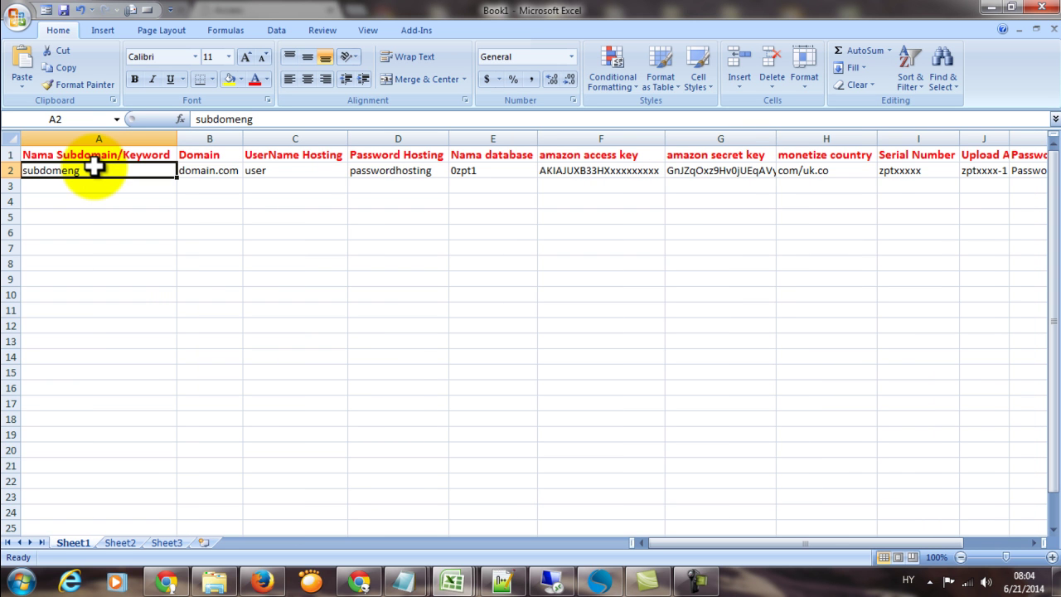
# Compare the sample subdomain and domain entries in row 2, and check the columns up to amazon access key.
pyautogui.press('Right')
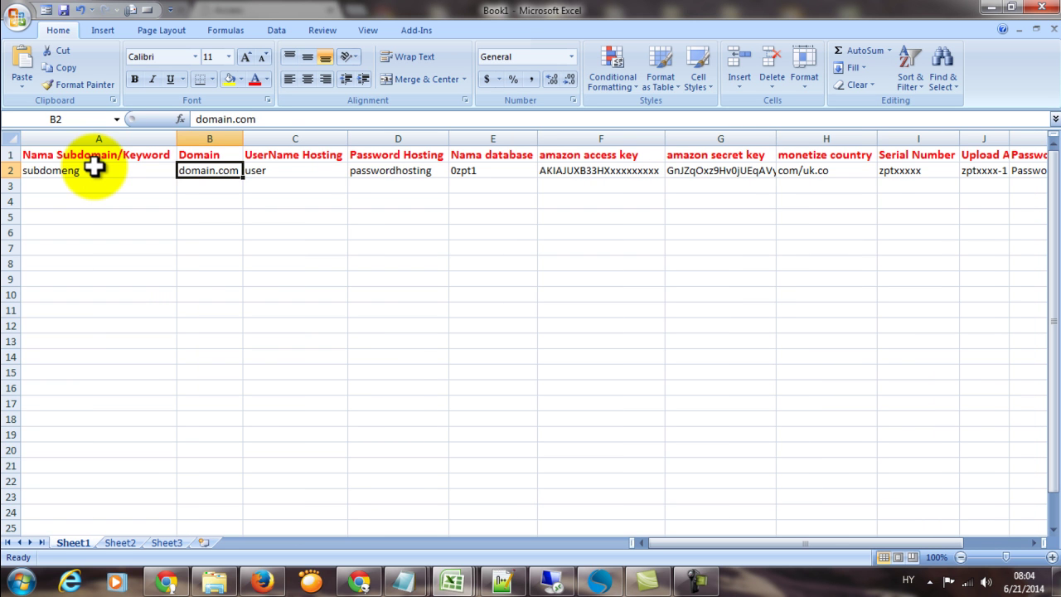
pyautogui.click(96, 167)
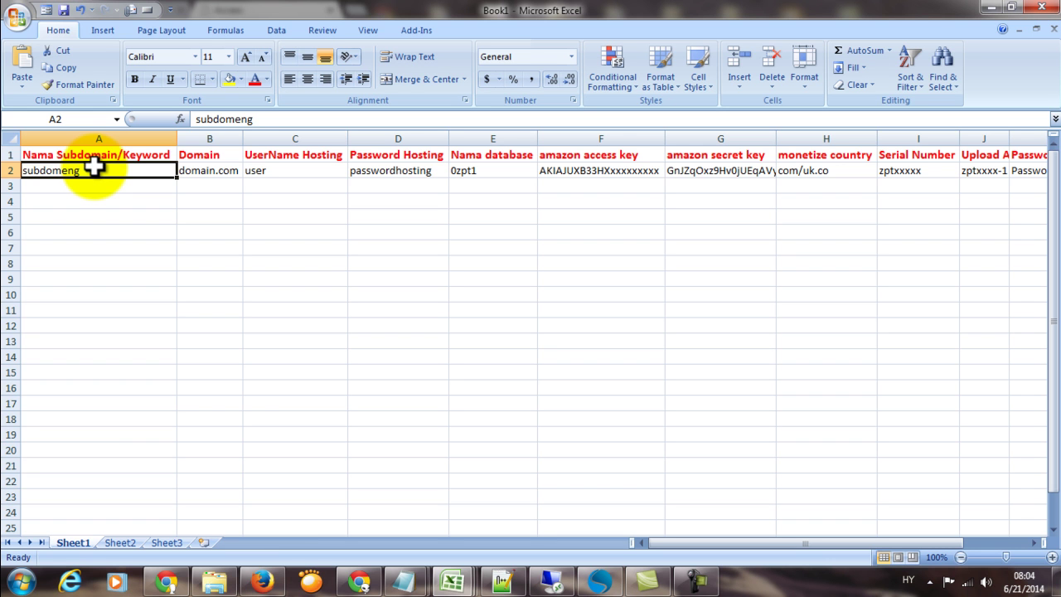
pyautogui.press('Tab')
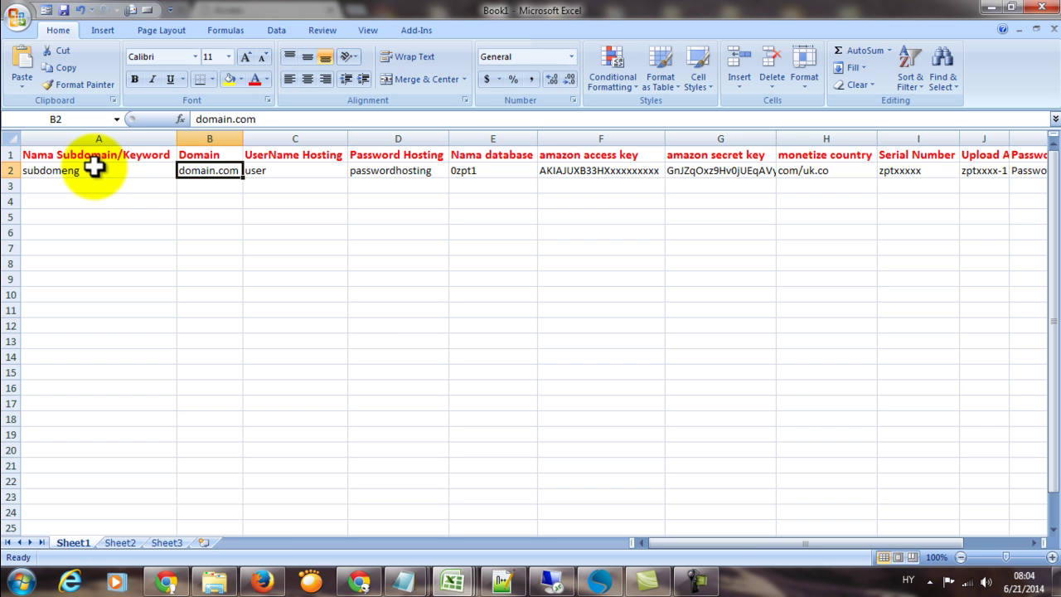
pyautogui.click(94, 166)
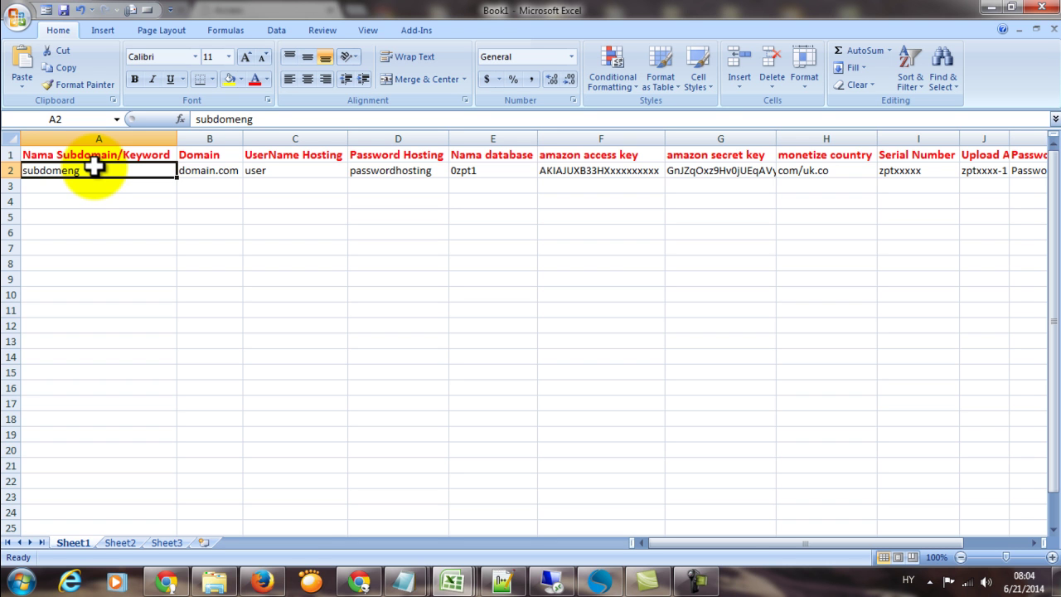
pyautogui.press('Right')
pyautogui.press('Right')
pyautogui.press('Right')
pyautogui.press('Right')
pyautogui.press('Right')
pyautogui.press('Right')
pyautogui.press('Right')
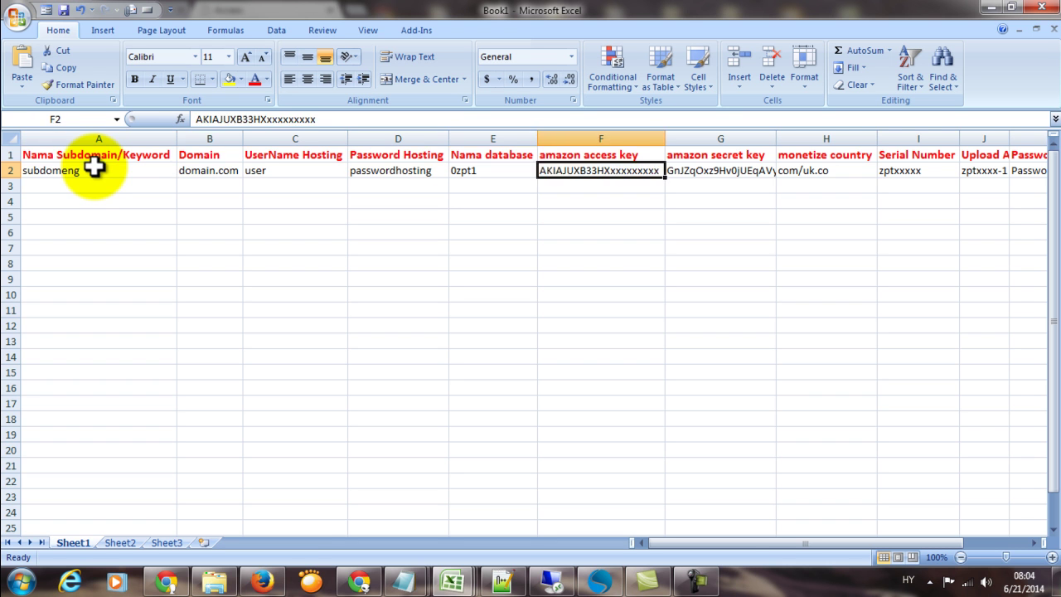
pyautogui.press('Left')
pyautogui.press('Left')
pyautogui.press('Left')
pyautogui.press('Left')
pyautogui.press('Left')
pyautogui.press('Left')
pyautogui.press('Left')
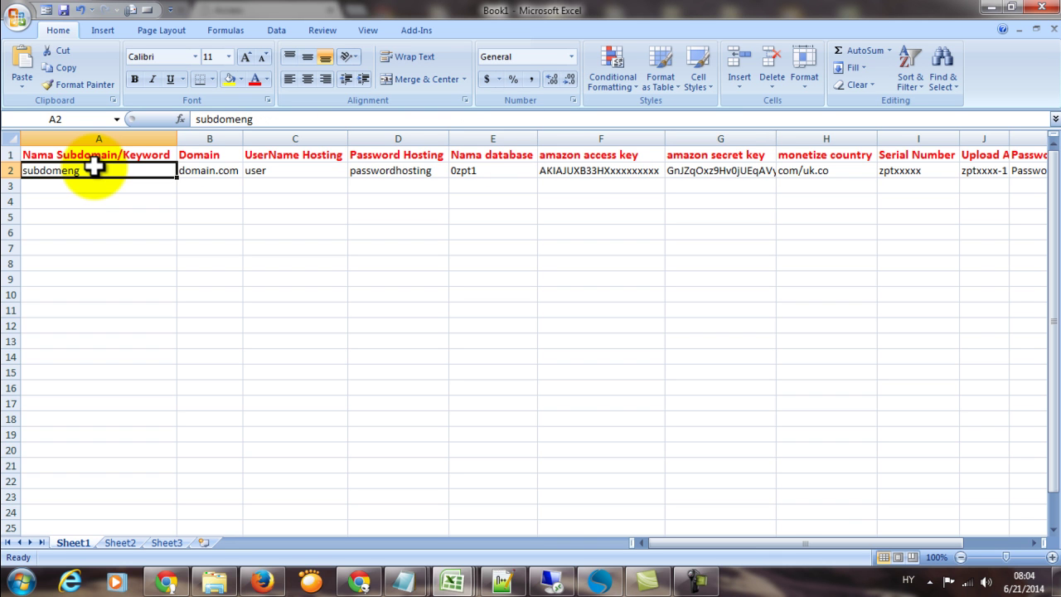
# Examine the Nama Subdomain/Keyword heading, its sample entry and the empty cell below it in column A.
pyautogui.press('Down')
pyautogui.press('Up')
pyautogui.press('Up')
pyautogui.press('Down')
pyautogui.press('Down')
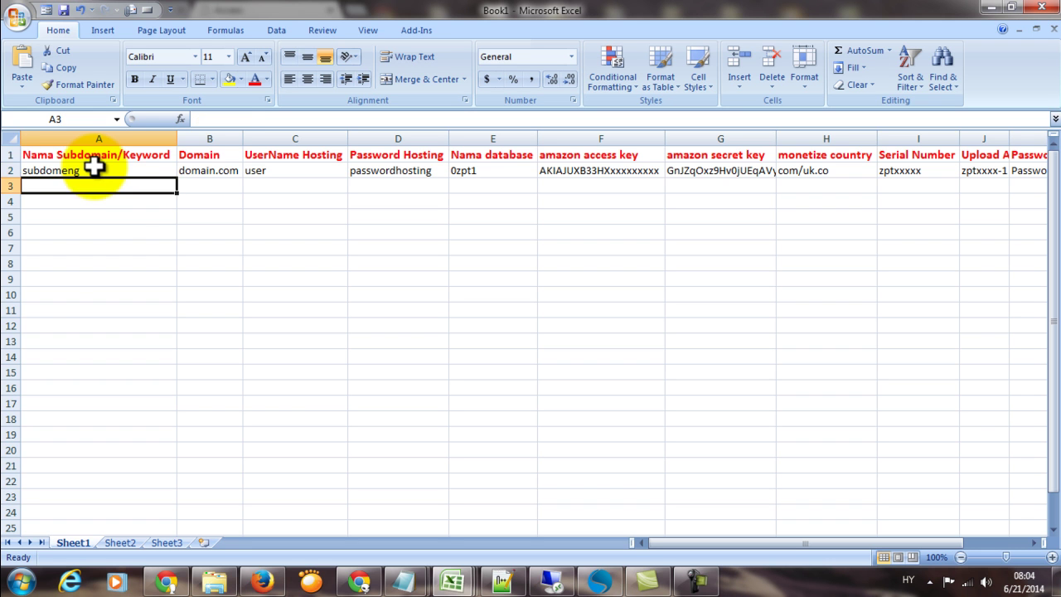
pyautogui.press('Up')
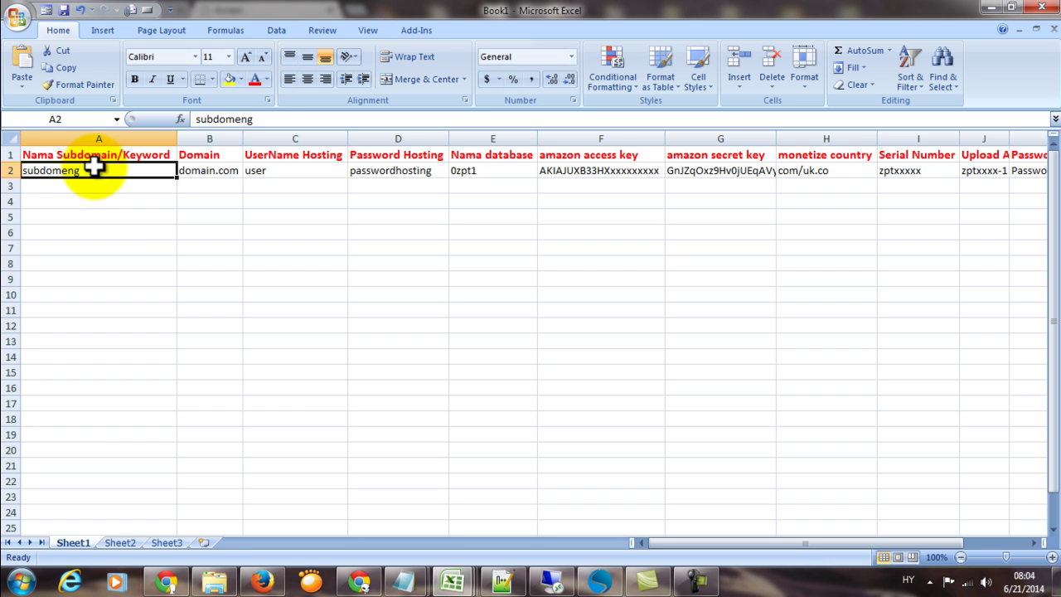
pyautogui.press('Up')
pyautogui.press('Down')
pyautogui.press('Up')
# Replace the sample subdomain/keyword in cell A2 with "baby".
pyautogui.press('Down')
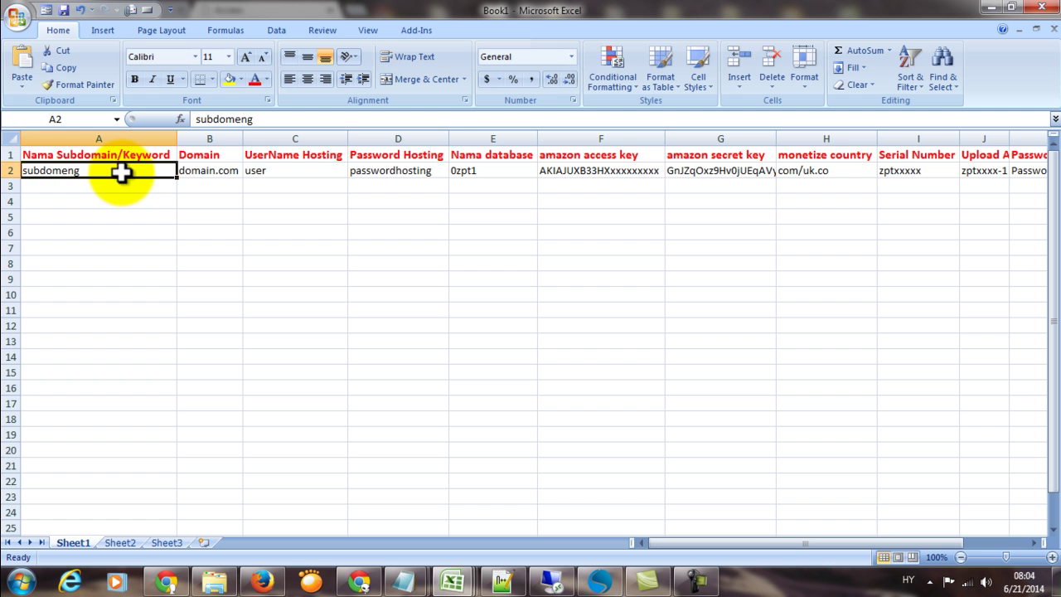
pyautogui.write('ba')
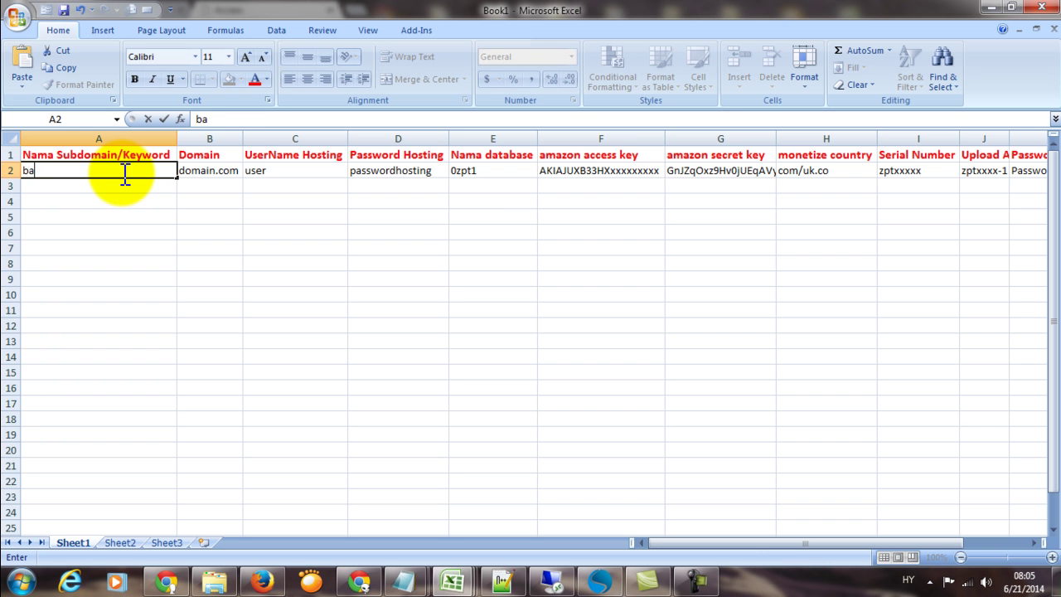
pyautogui.write('by')
pyautogui.click(203, 171)
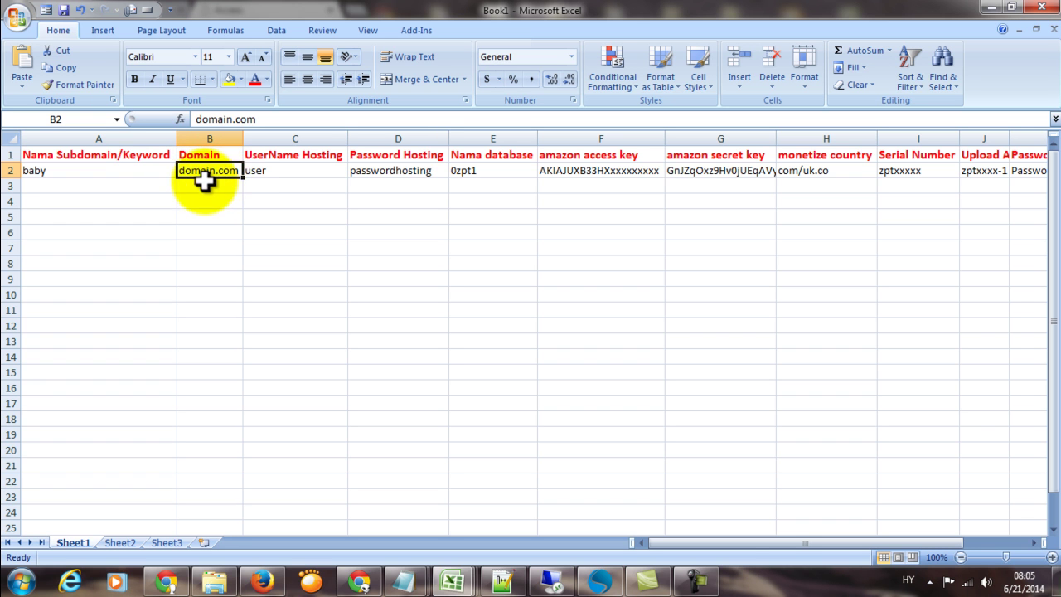
# Examine the Domain, UserName Hosting and Password Hosting entries in row 2.
pyautogui.click(206, 188)
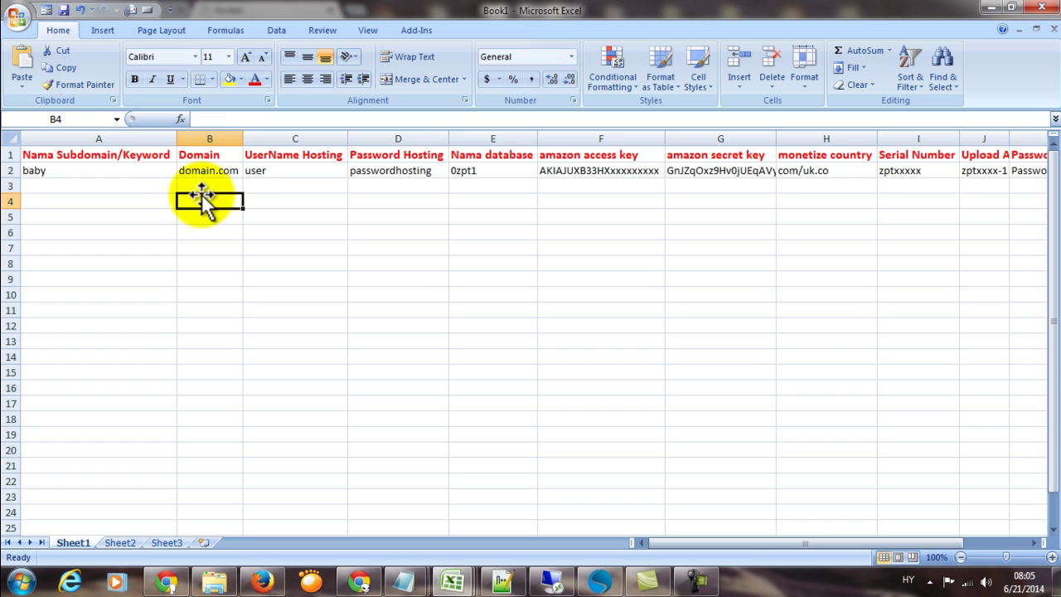
pyautogui.click(206, 170)
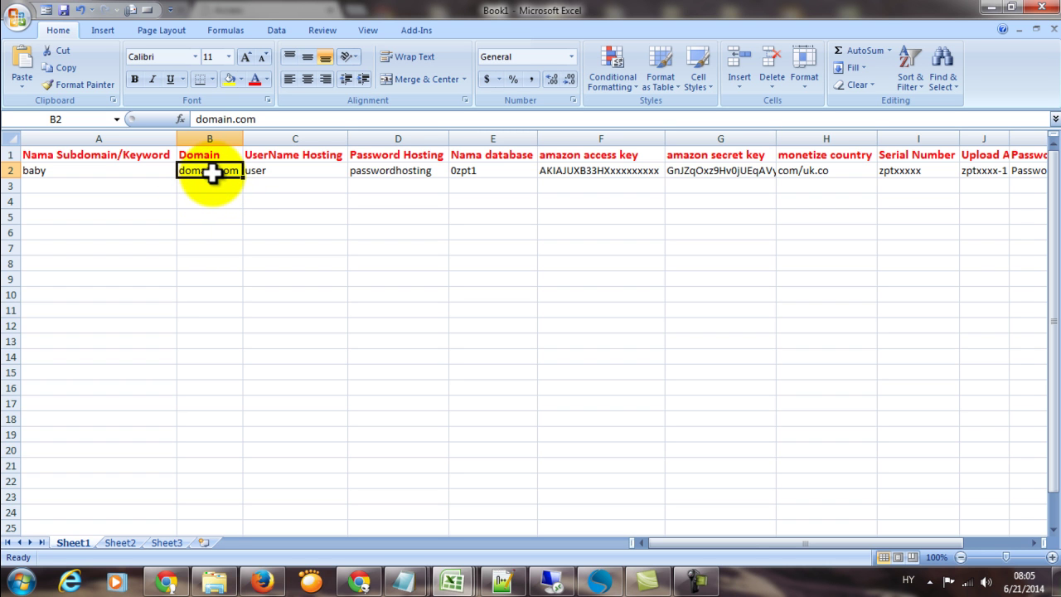
pyautogui.click(214, 185)
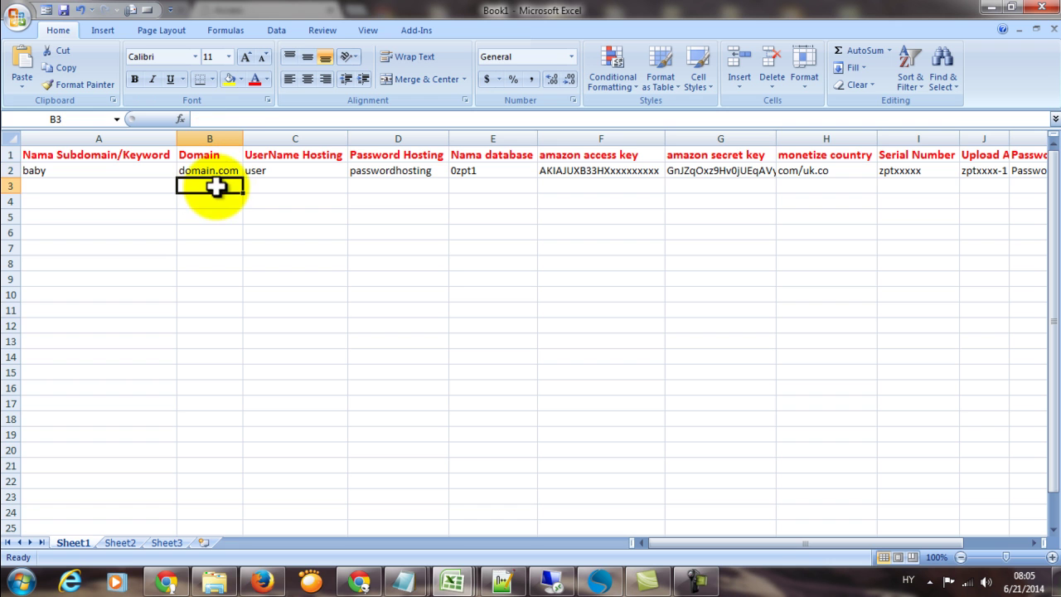
pyautogui.click(213, 171)
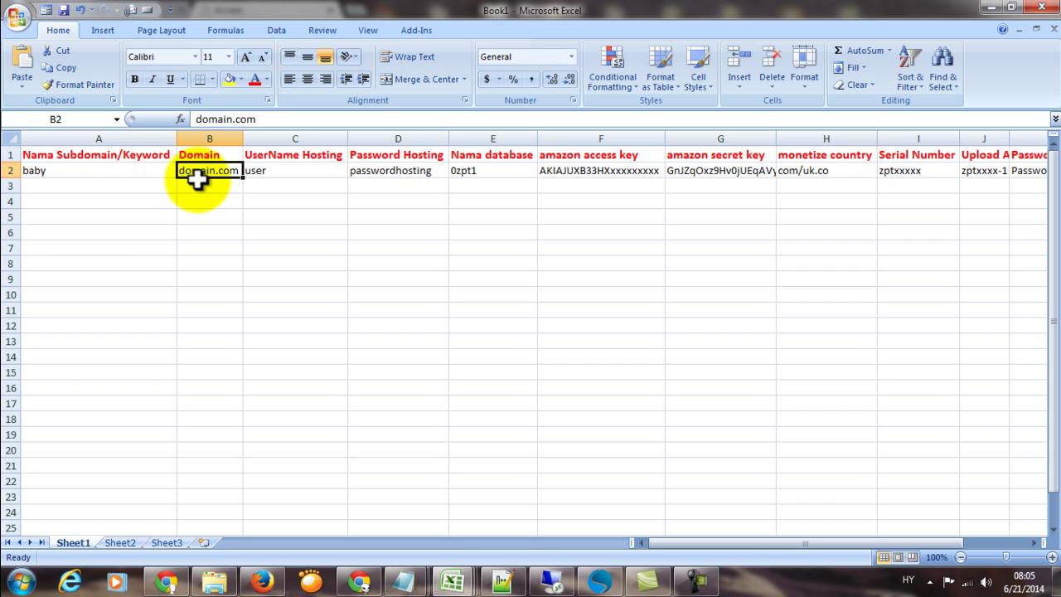
pyautogui.click(282, 170)
pyautogui.press('Right')
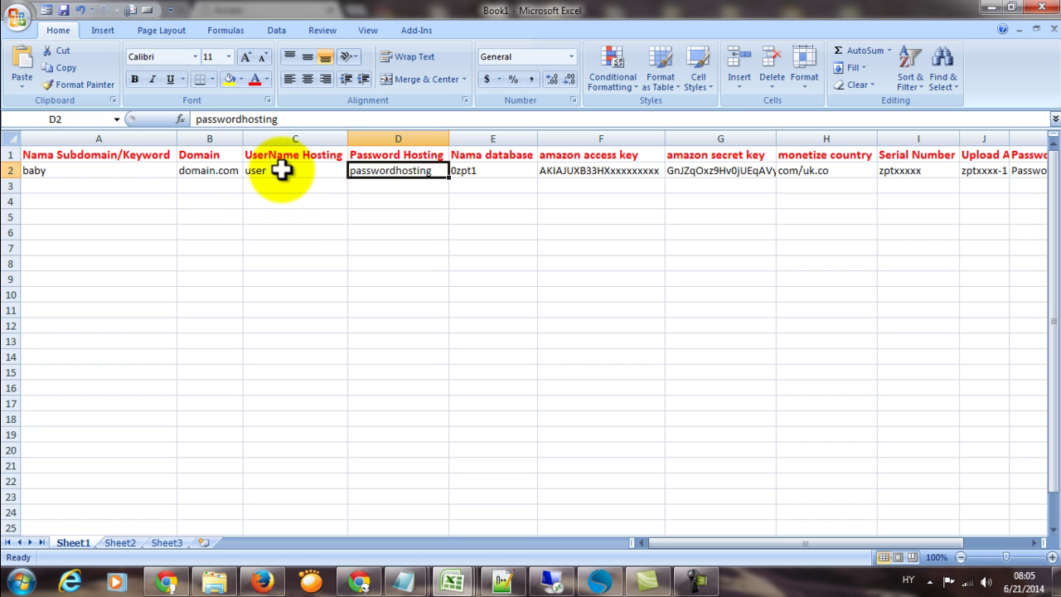
pyautogui.press('Left')
pyautogui.press('Right')
pyautogui.press('Left')
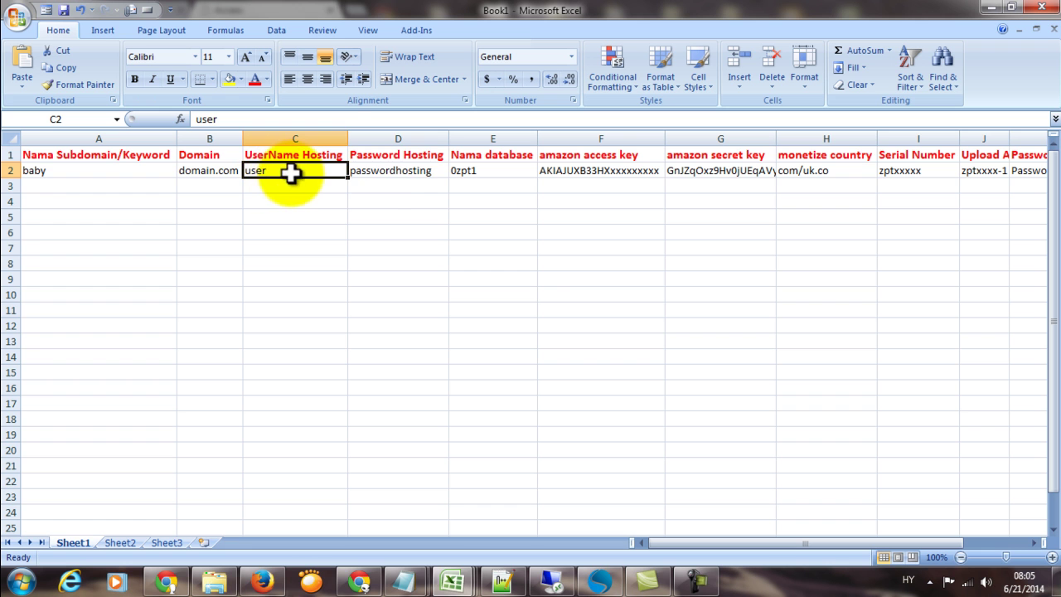
pyautogui.click(383, 170)
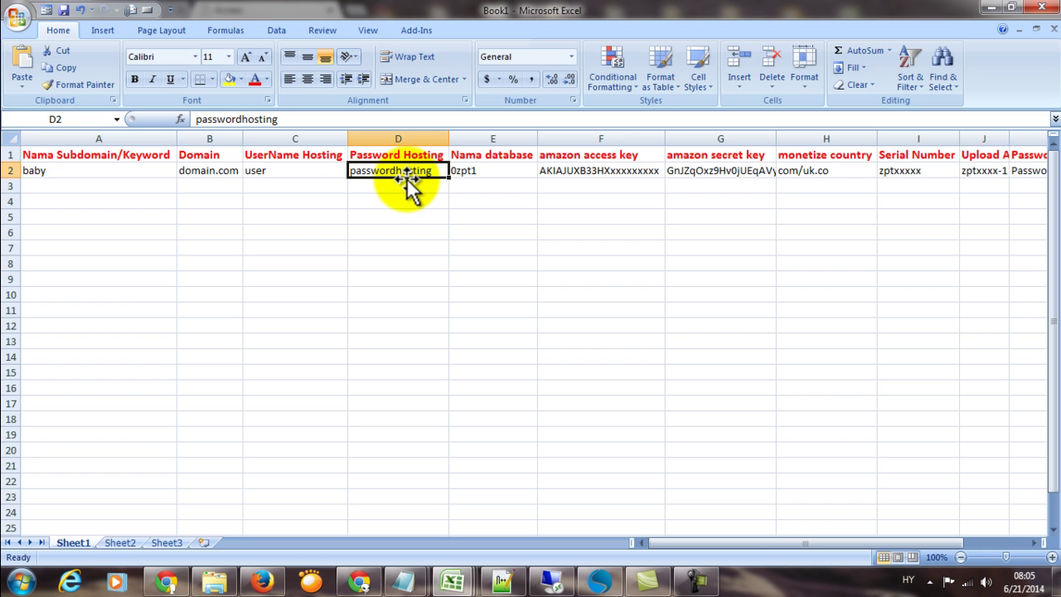
pyautogui.click(289, 171)
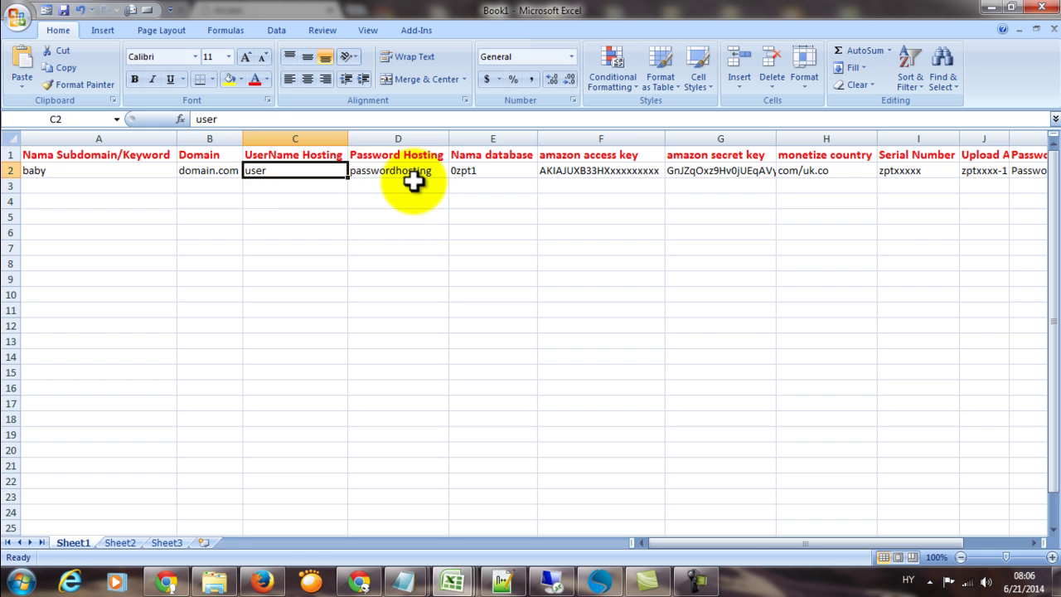
# Compare the UserName Hosting and Password Hosting entries in row 2.
pyautogui.click(412, 184)
pyautogui.click(405, 170)
pyautogui.click(307, 170)
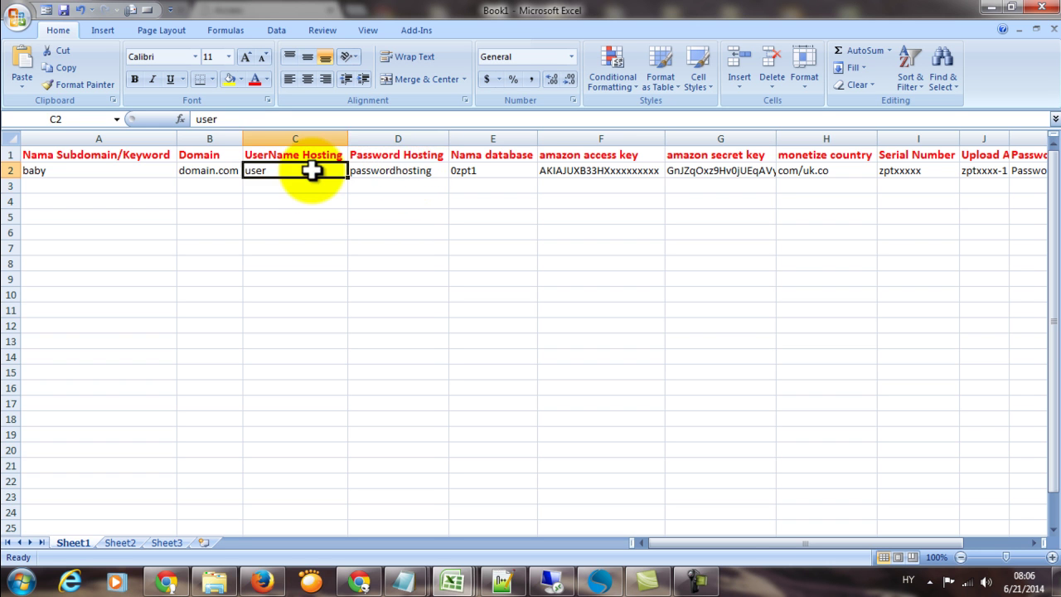
pyautogui.click(391, 172)
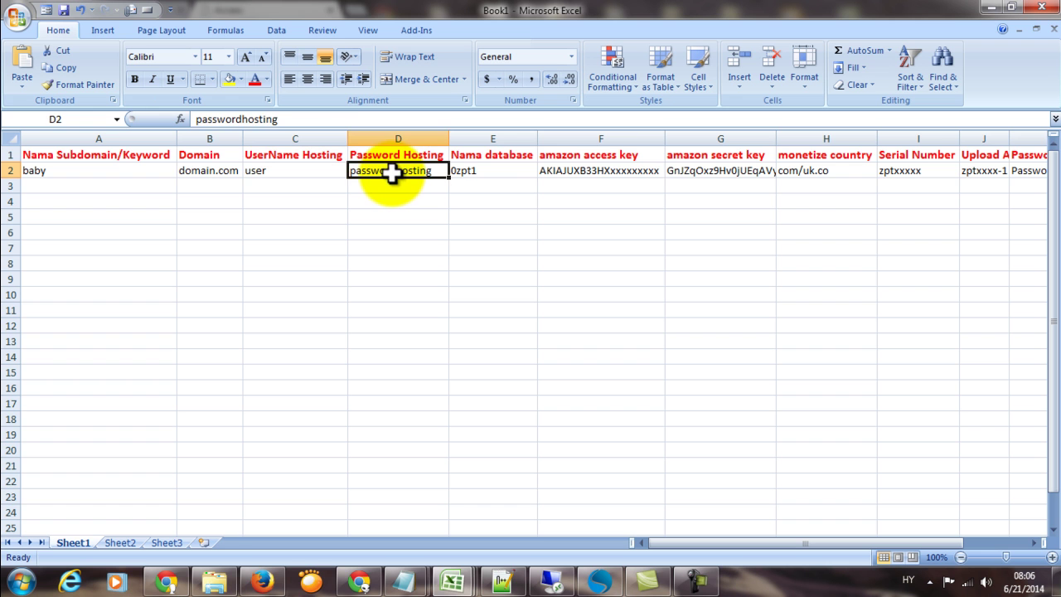
# Fill the database name in cell E2 down to E5 as the series 0zpt1 to 0zpt4.
pyautogui.click(478, 172)
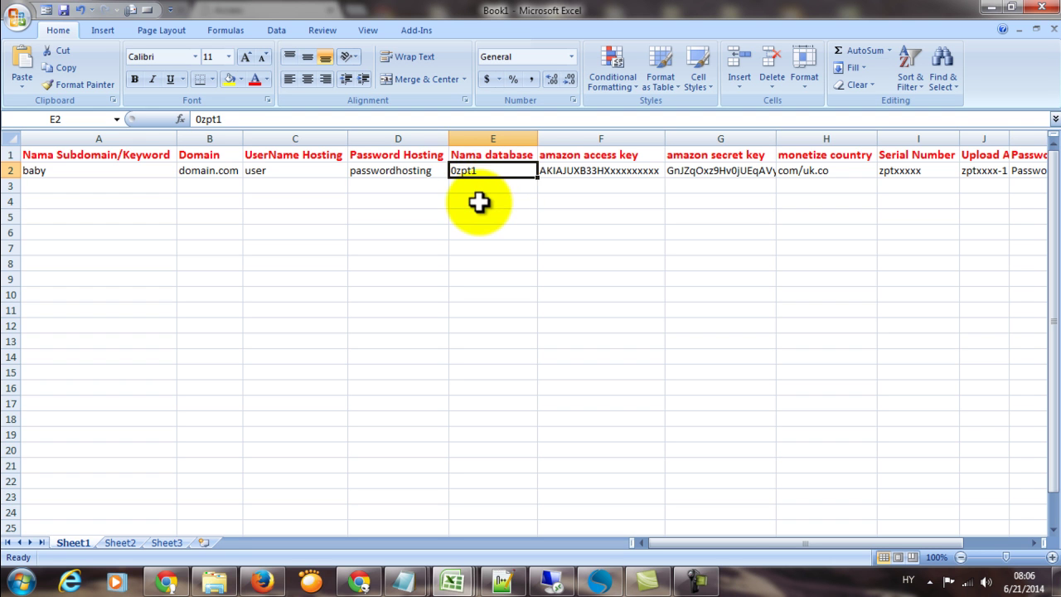
pyautogui.press('Return')
pyautogui.click(470, 174)
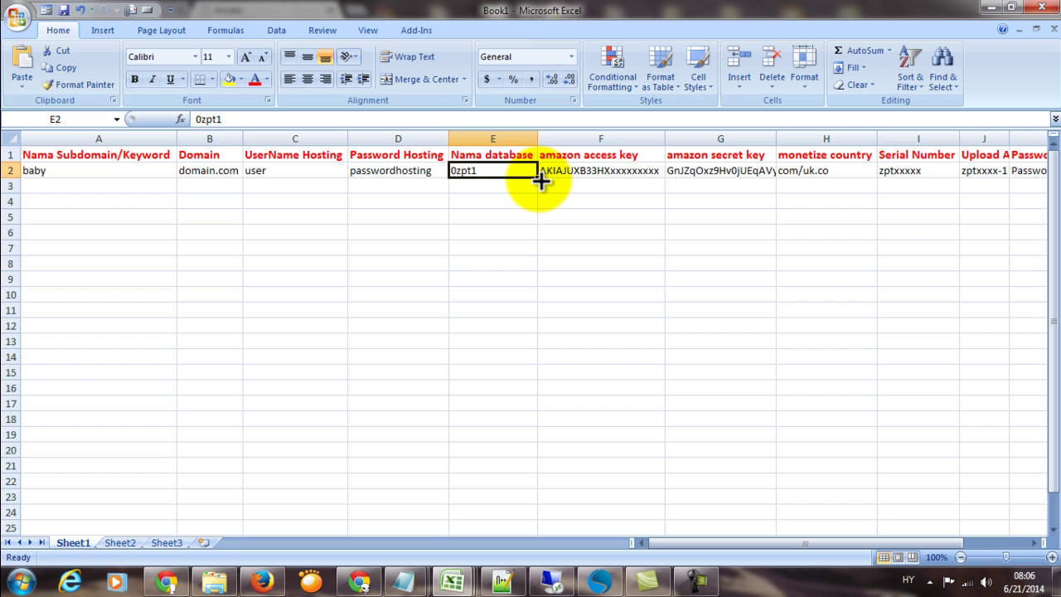
pyautogui.moveTo(540, 181); pyautogui.dragTo(540, 225)
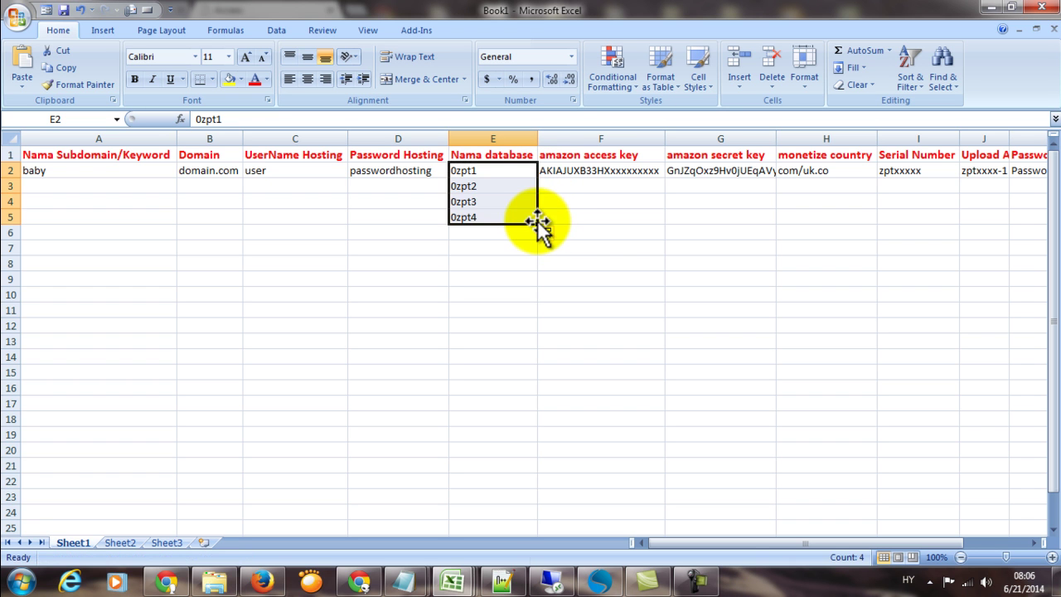
# Examine the numbered database names in cells E2 to E5 one by one.
pyautogui.click(481, 169)
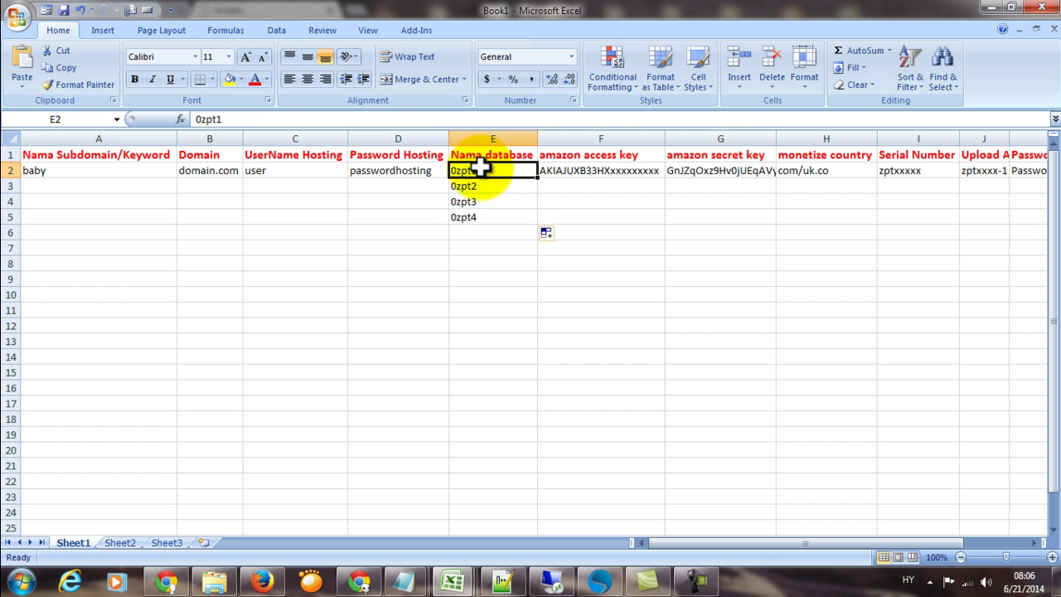
pyautogui.click(485, 184)
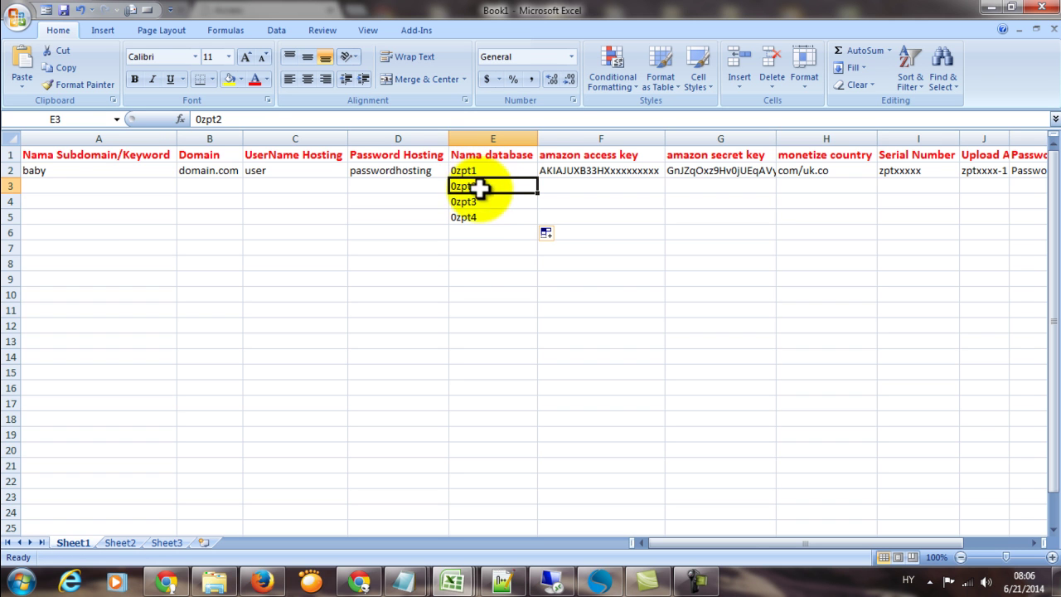
pyautogui.click(489, 217)
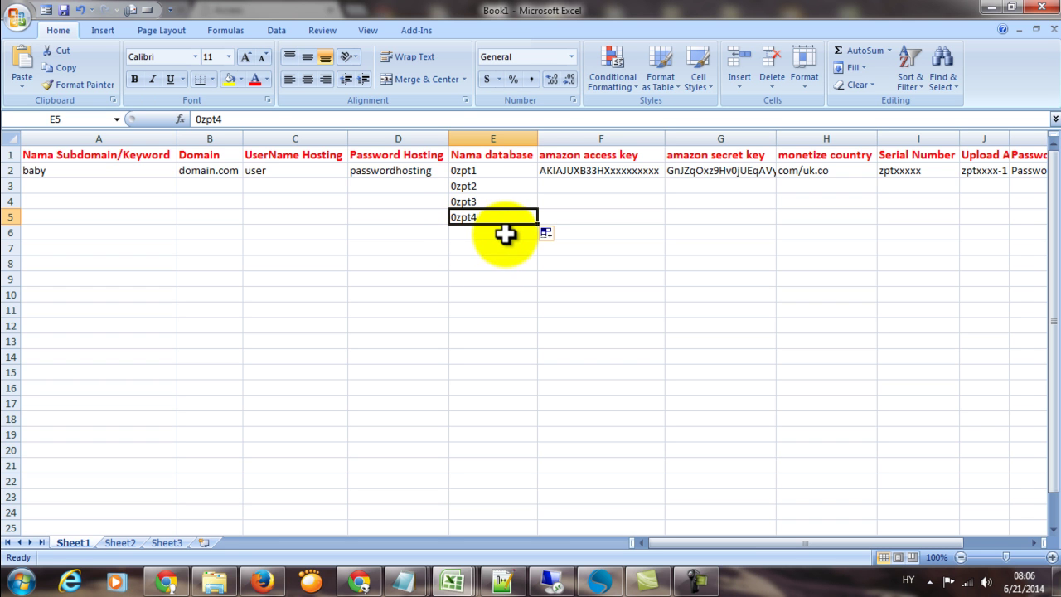
pyautogui.click(485, 170)
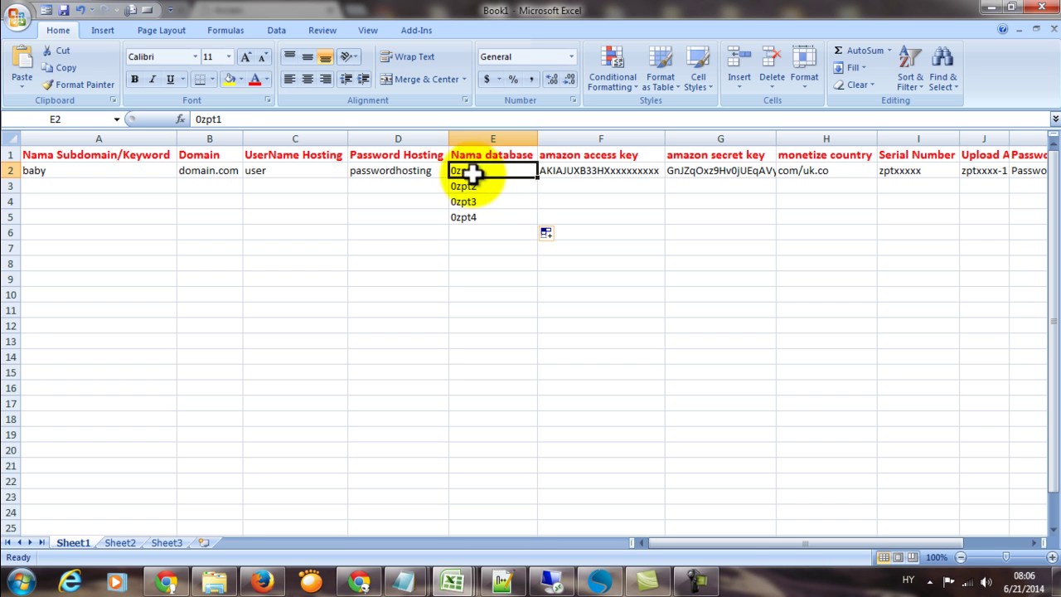
pyautogui.click(472, 182)
pyautogui.click(478, 170)
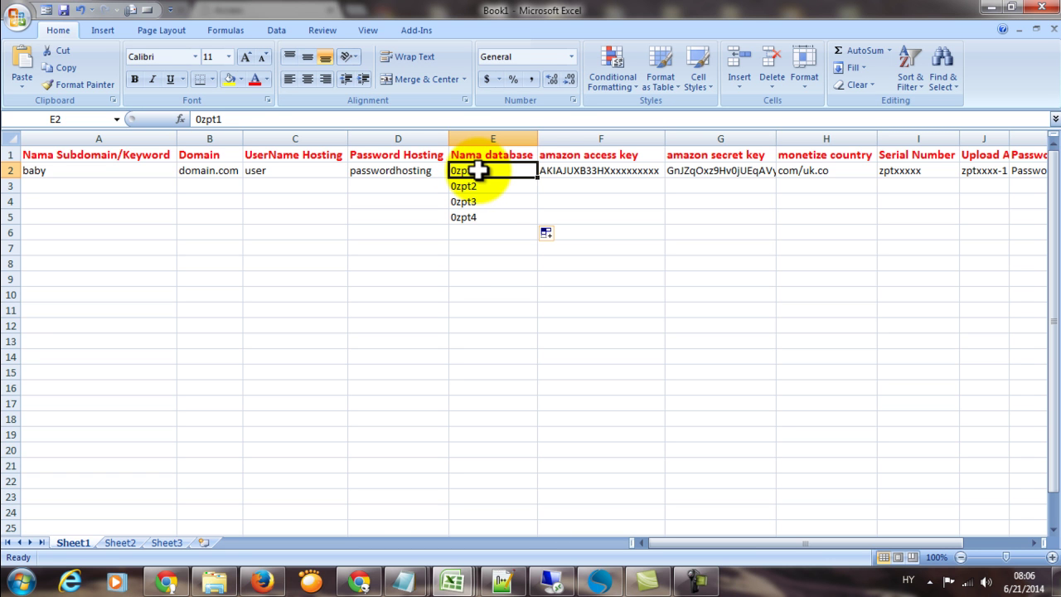
pyautogui.click(480, 187)
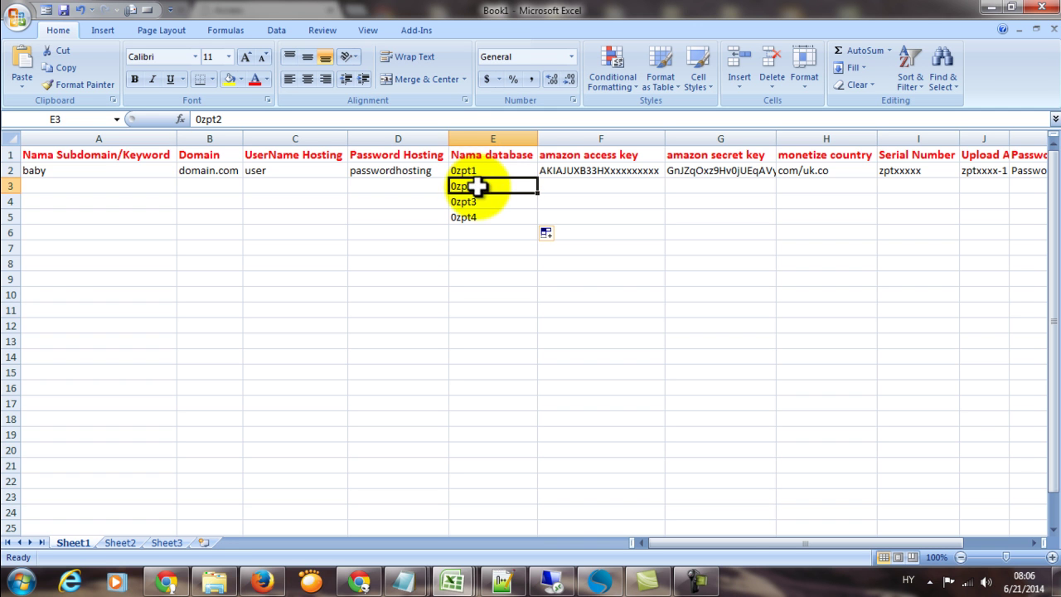
pyautogui.click(478, 171)
pyautogui.click(479, 189)
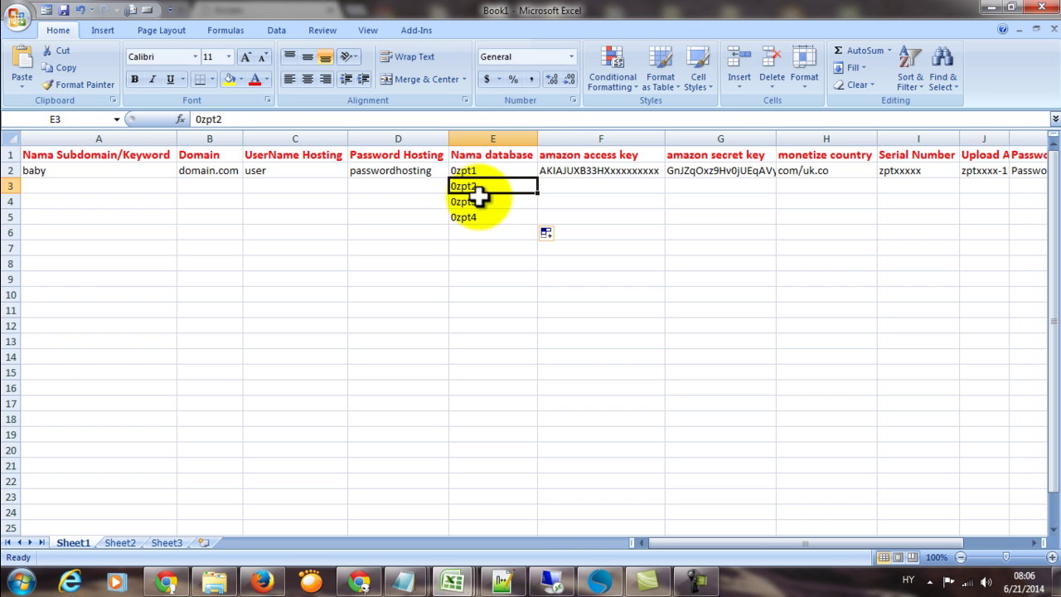
pyautogui.click(481, 202)
pyautogui.click(481, 216)
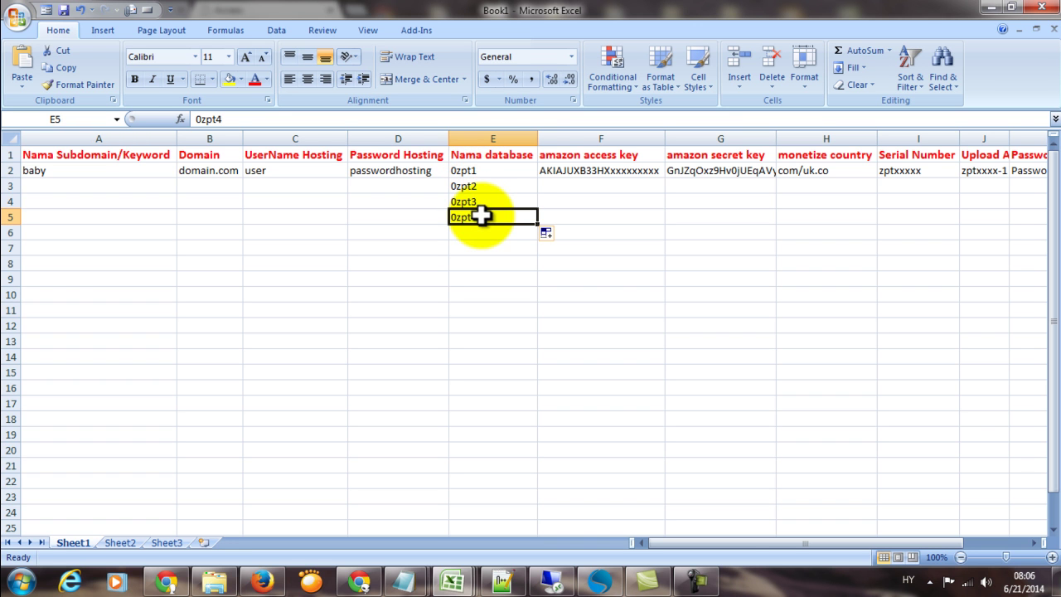
pyautogui.click(481, 168)
pyautogui.click(486, 184)
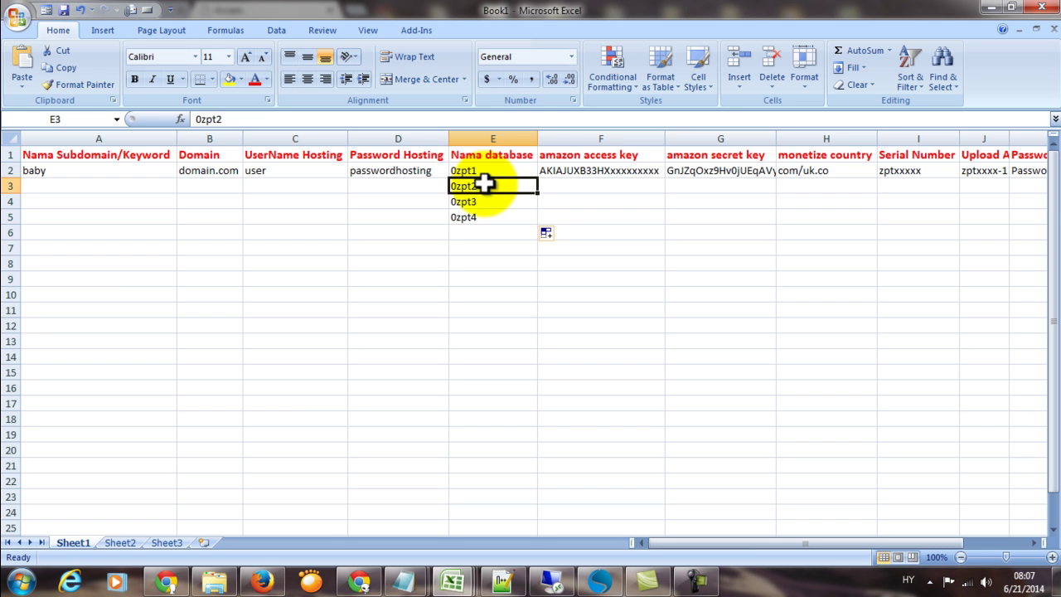
pyautogui.click(498, 214)
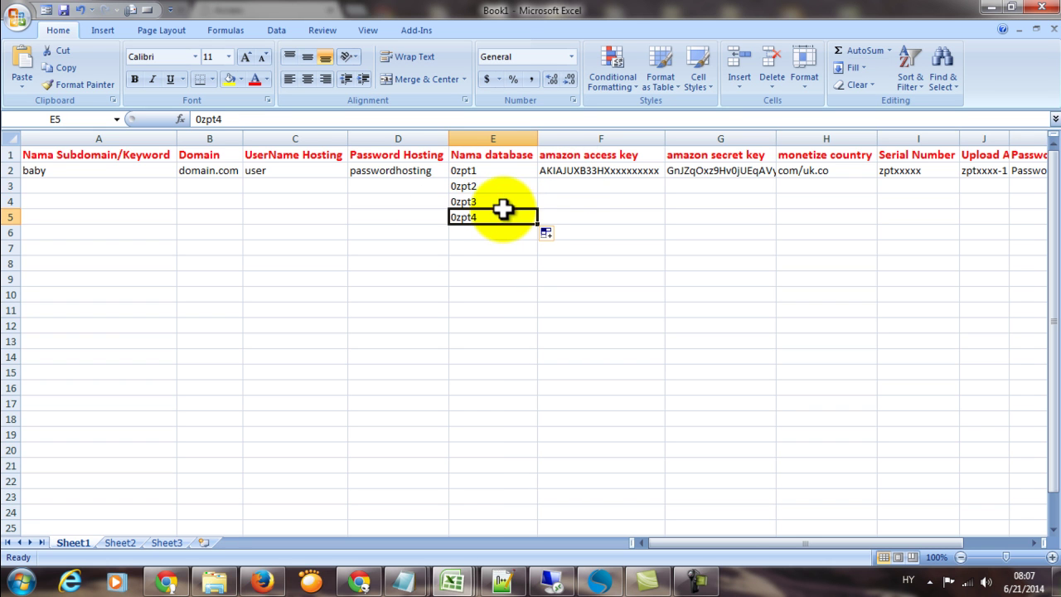
pyautogui.click(484, 203)
pyautogui.click(484, 168)
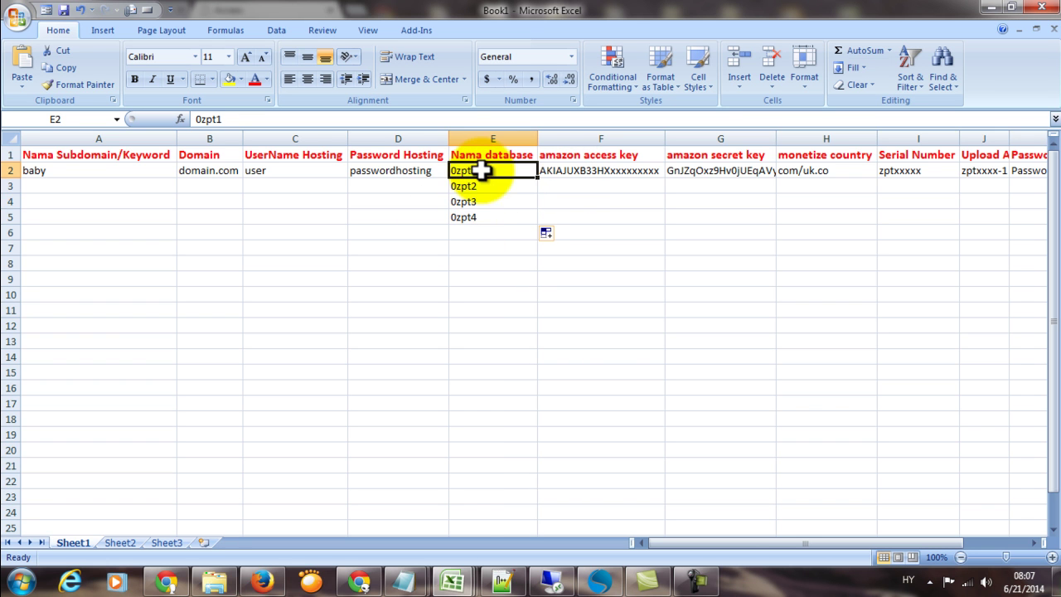
pyautogui.click(486, 186)
pyautogui.click(485, 203)
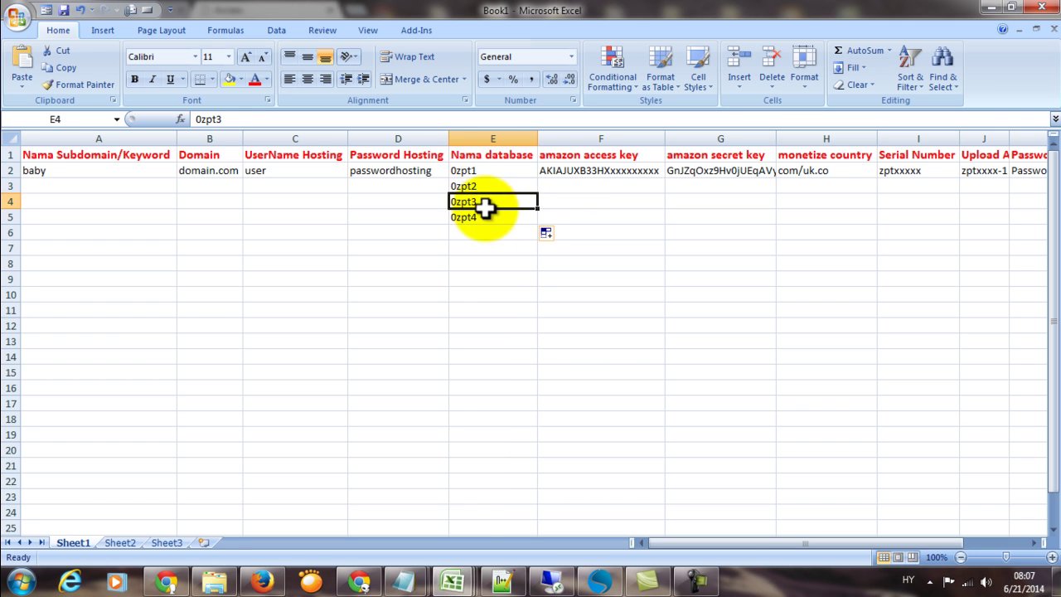
pyautogui.click(457, 170)
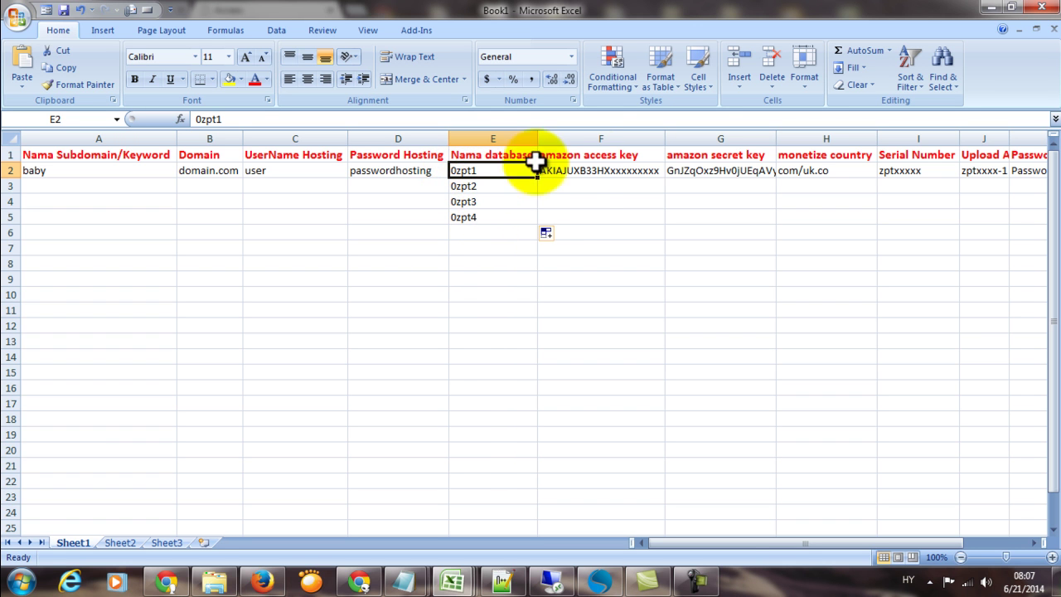
# Examine the amazon access key and amazon secret key entries in row 2.
pyautogui.click(572, 170)
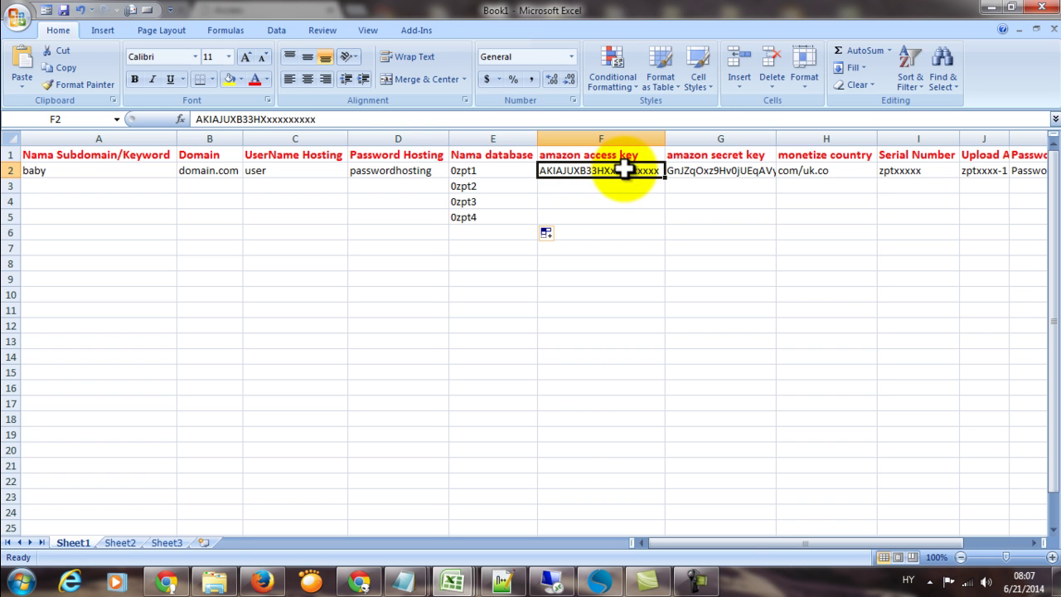
pyautogui.click(588, 186)
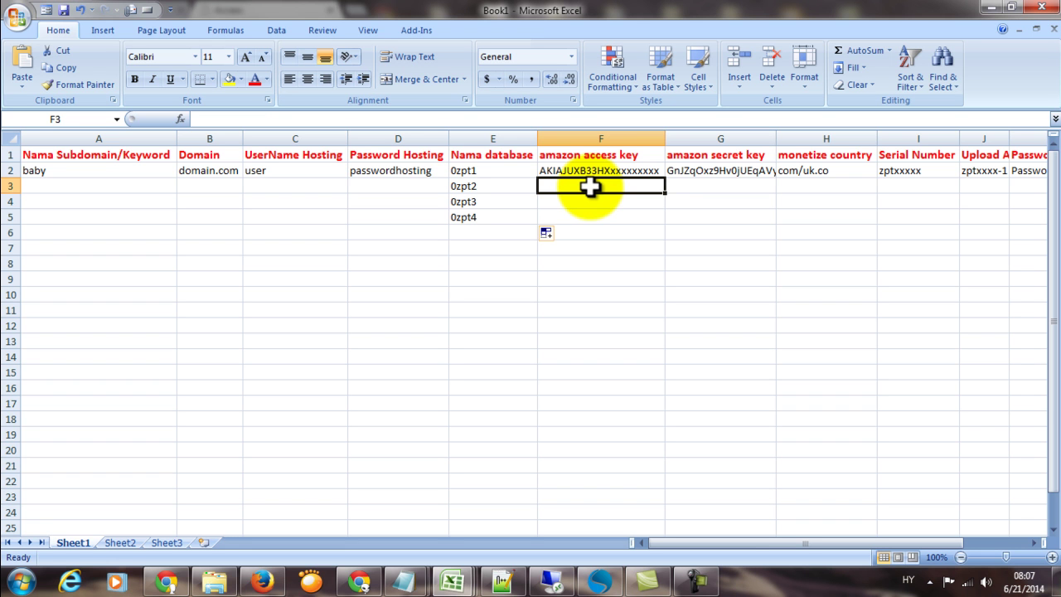
pyautogui.click(607, 169)
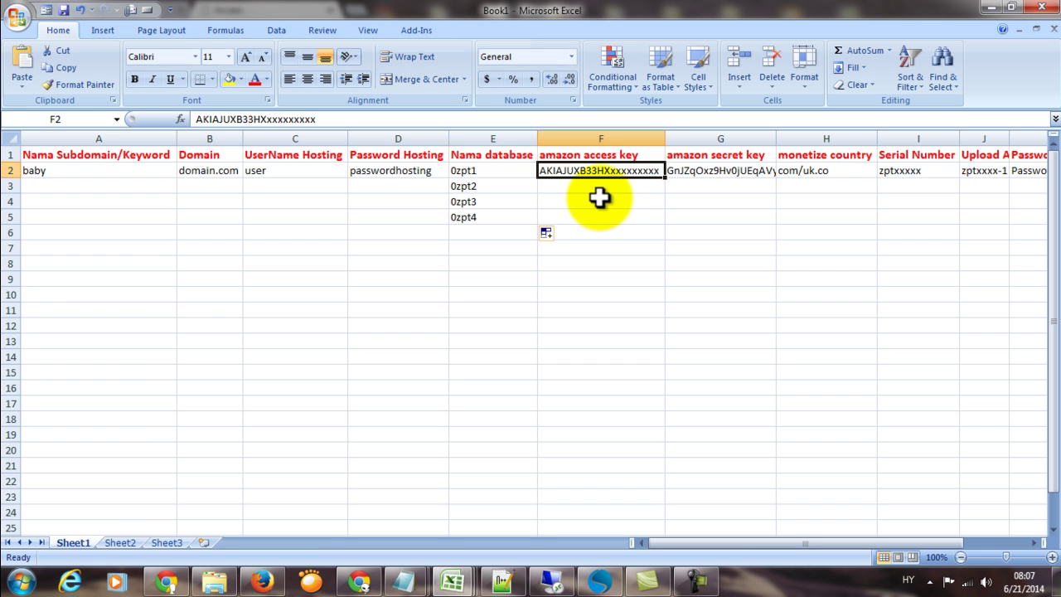
pyautogui.click(734, 169)
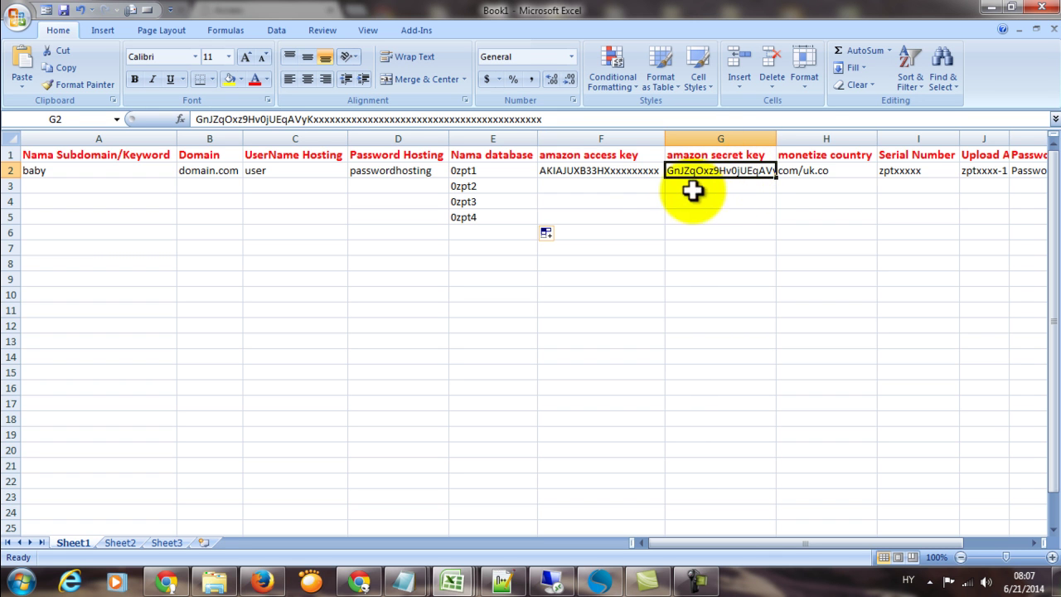
pyautogui.click(608, 178)
pyautogui.click(706, 167)
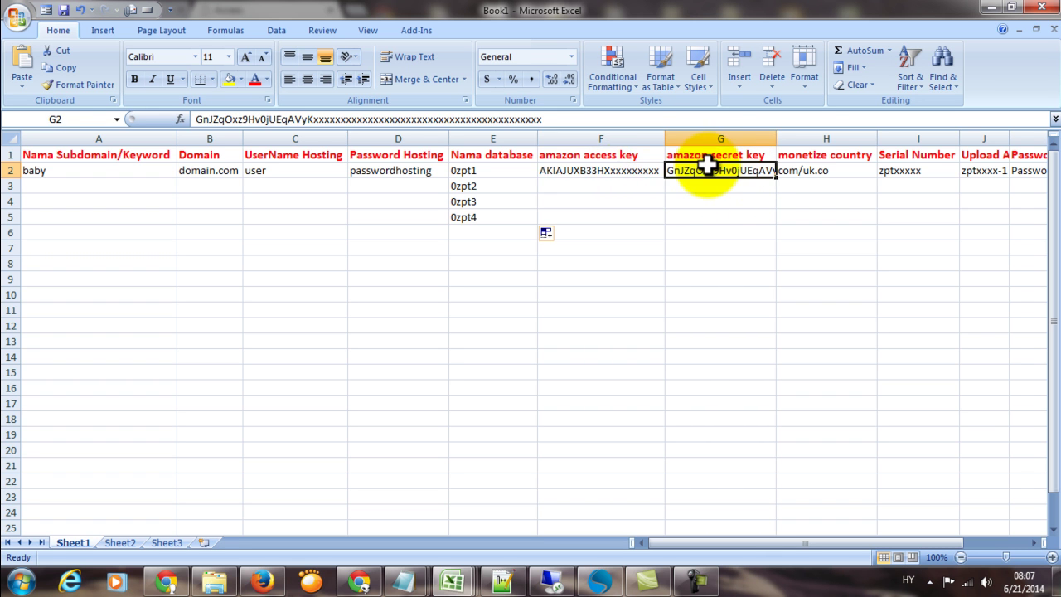
pyautogui.click(614, 171)
pyautogui.click(706, 168)
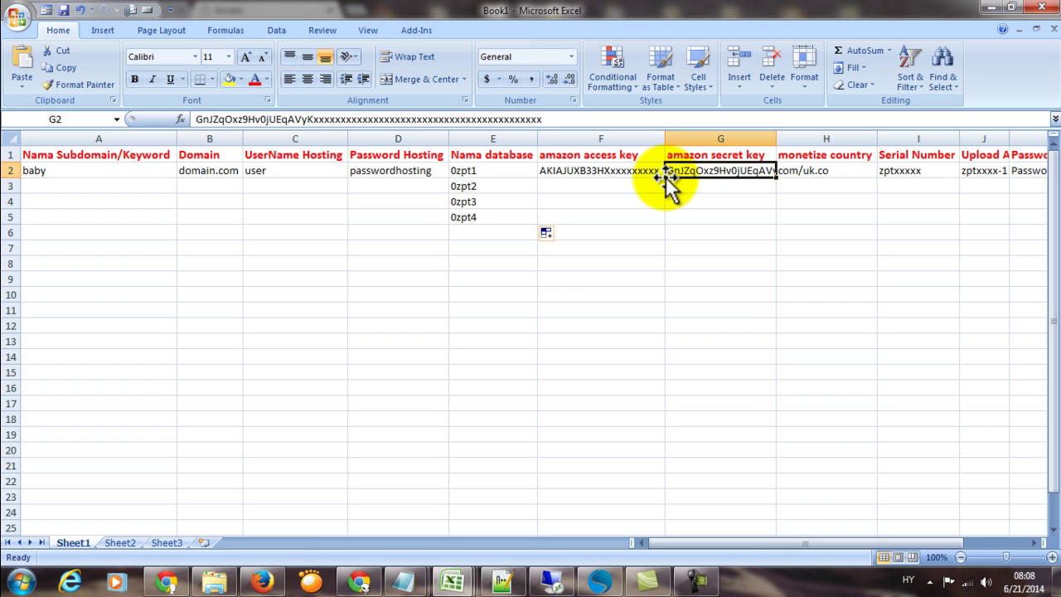
# Examine the monetize country heading, its sample entry and the empty cell below it in column H.
pyautogui.click(824, 156)
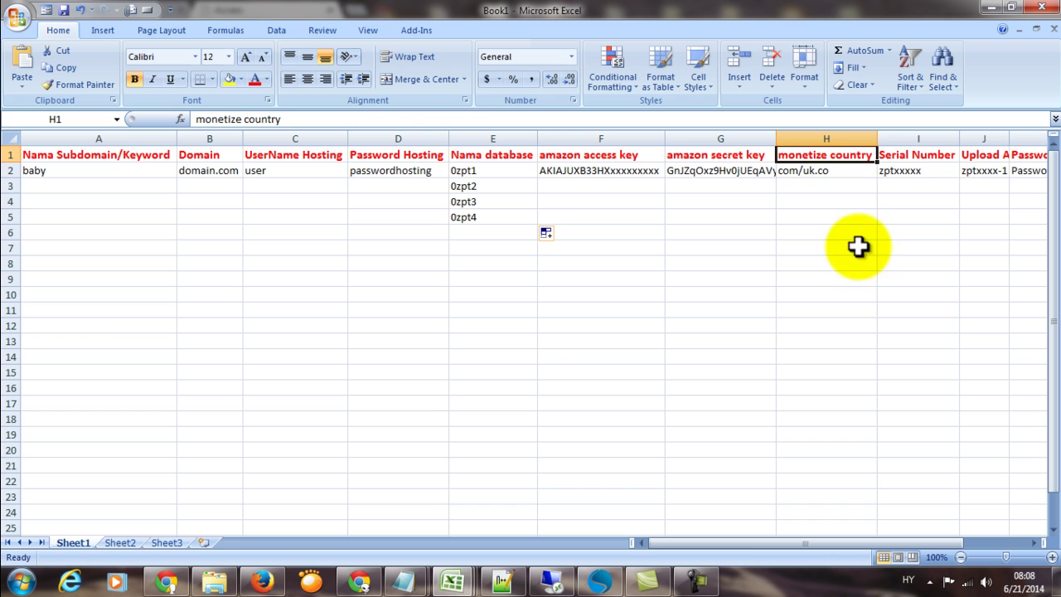
pyautogui.click(829, 169)
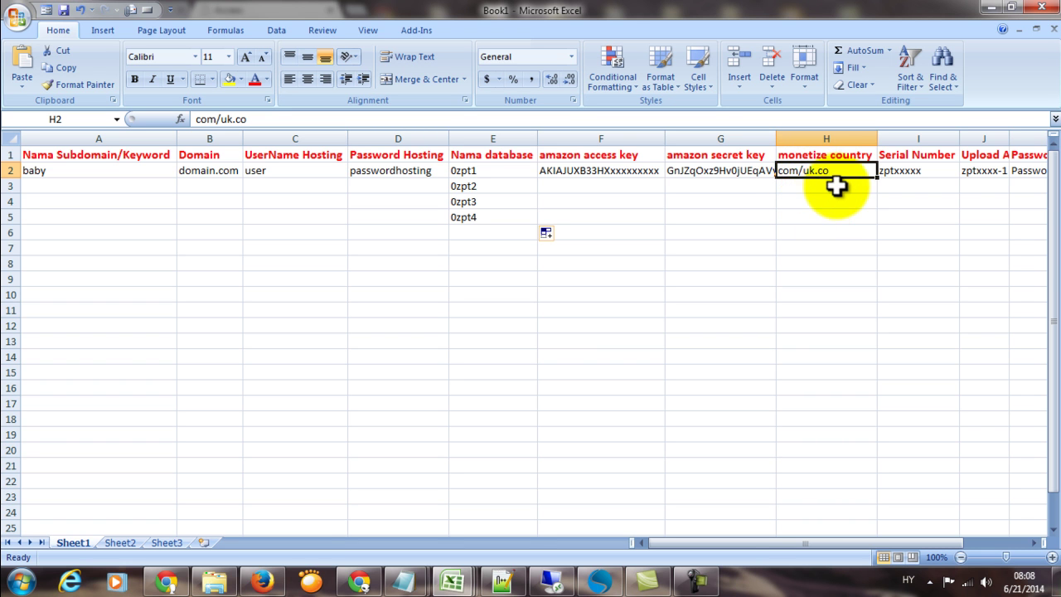
pyautogui.click(811, 190)
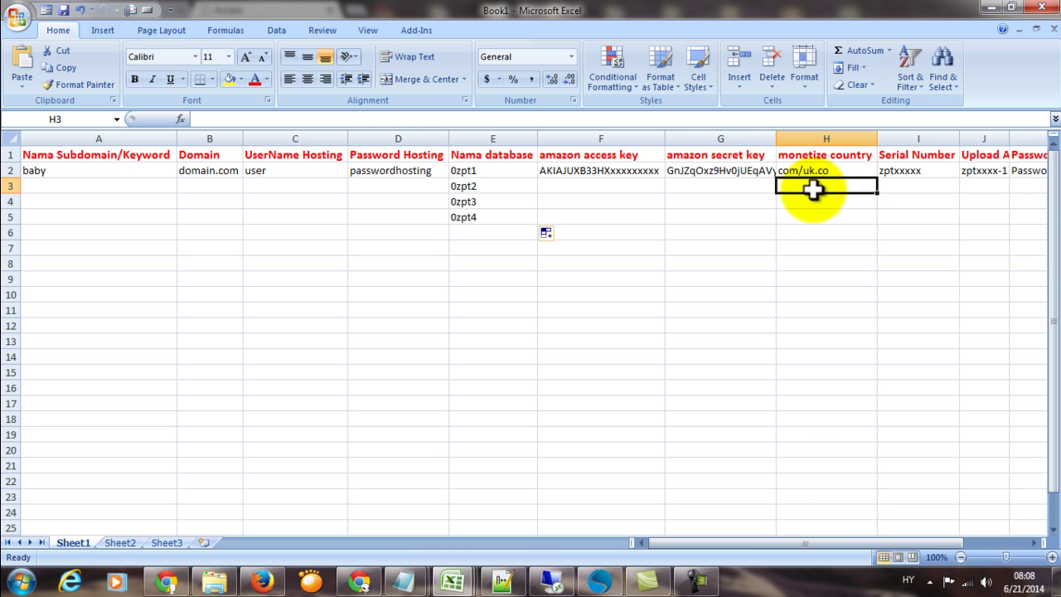
pyautogui.click(818, 172)
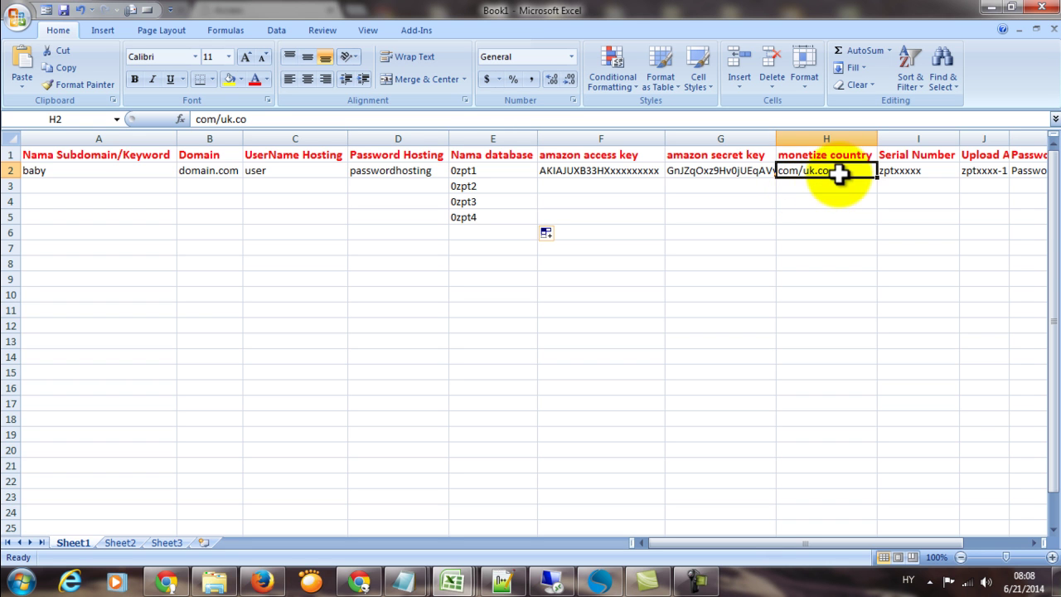
pyautogui.click(814, 190)
pyautogui.click(812, 173)
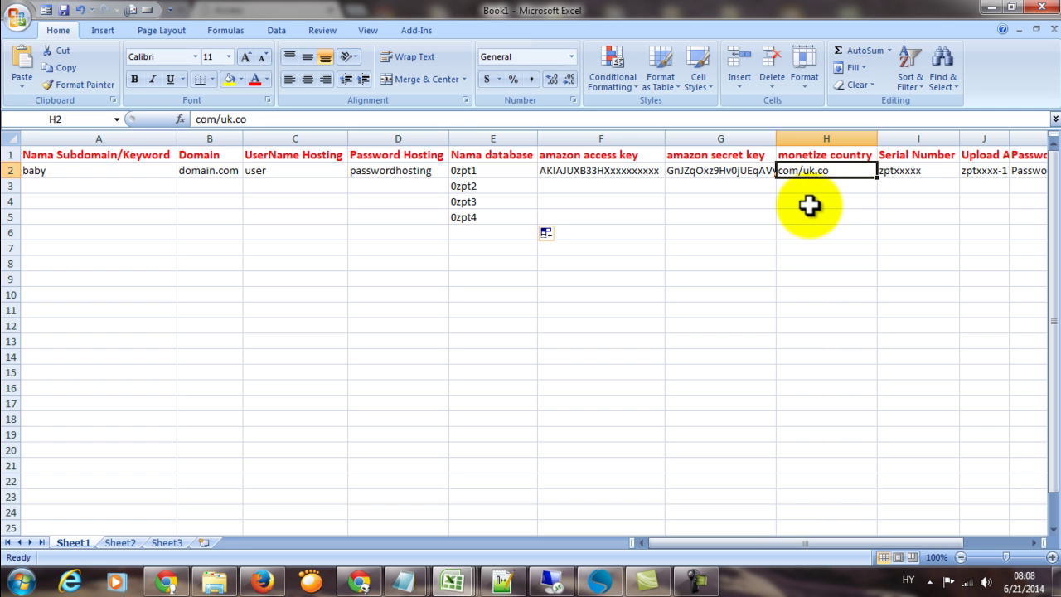
# Enter "com" as the monetize country in cell H2, and replace it with "co.uk".
pyautogui.write('com')
pyautogui.press('Return')
pyautogui.press('Up')
pyautogui.write('uk')
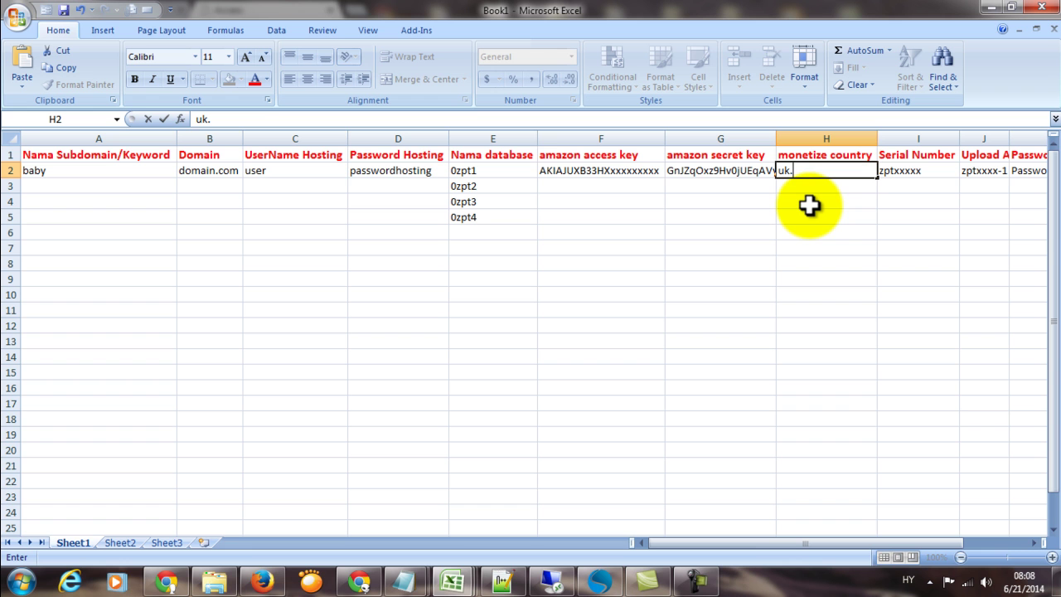
pyautogui.write('.')
pyautogui.press('BackSpace')
pyautogui.press('BackSpace')
pyautogui.press('BackSpace')
pyautogui.write('co.uk')
pyautogui.press('Return')
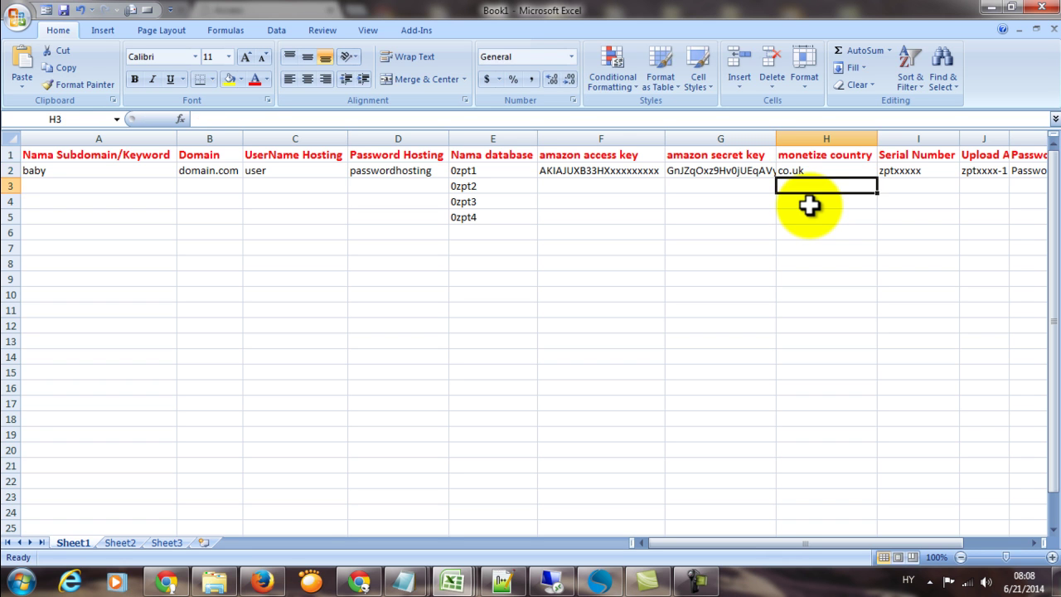
# Set the monetize country in cell H2 to "com".
pyautogui.press('Right')
pyautogui.press('Up')
pyautogui.press('Left')
pyautogui.press('Down')
pyautogui.press('Up')
pyautogui.press('Up')
pyautogui.press('Down')
pyautogui.press('Down')
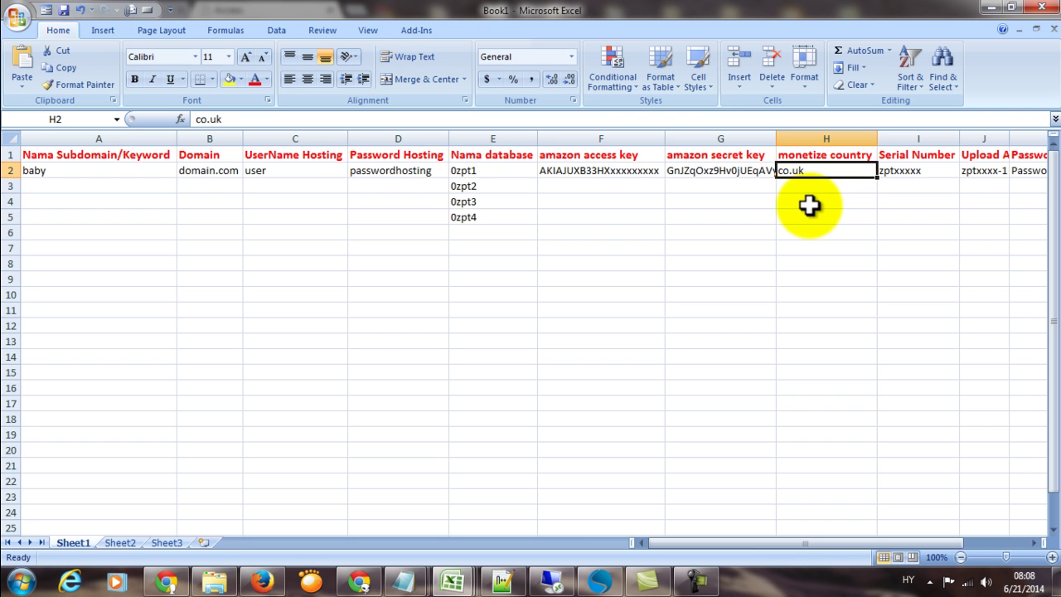
pyautogui.press('Up')
pyautogui.press('Down')
pyautogui.press('Up')
pyautogui.write('com')
pyautogui.press('Return')
# Examine the Serial Number heading and its sample entry, along with the upload entry beside it in row 2.
pyautogui.press('Right')
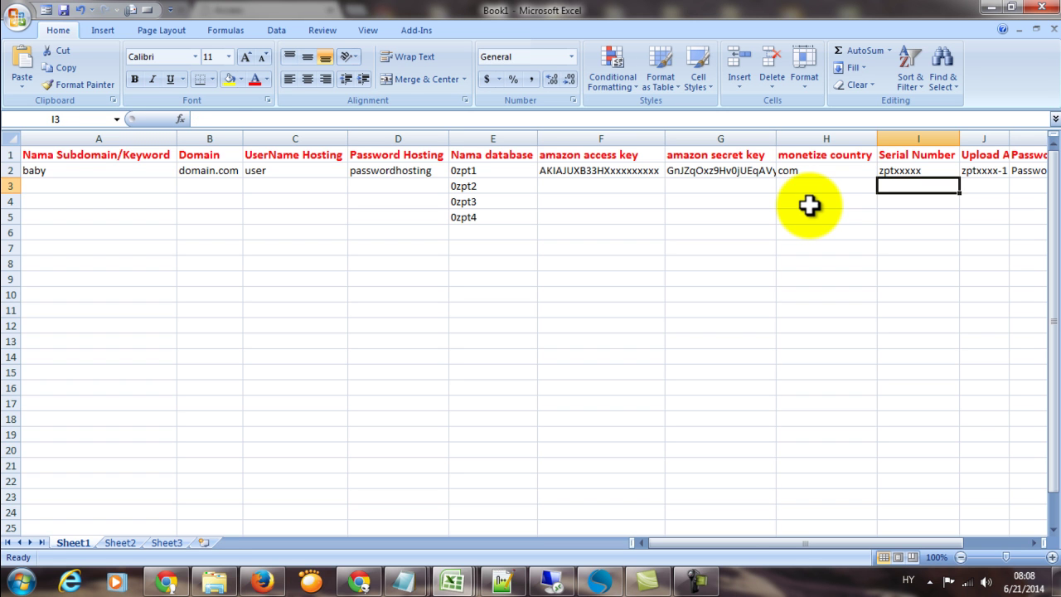
pyautogui.press('Up')
pyautogui.press('Right')
pyautogui.press('Left')
pyautogui.press('Right')
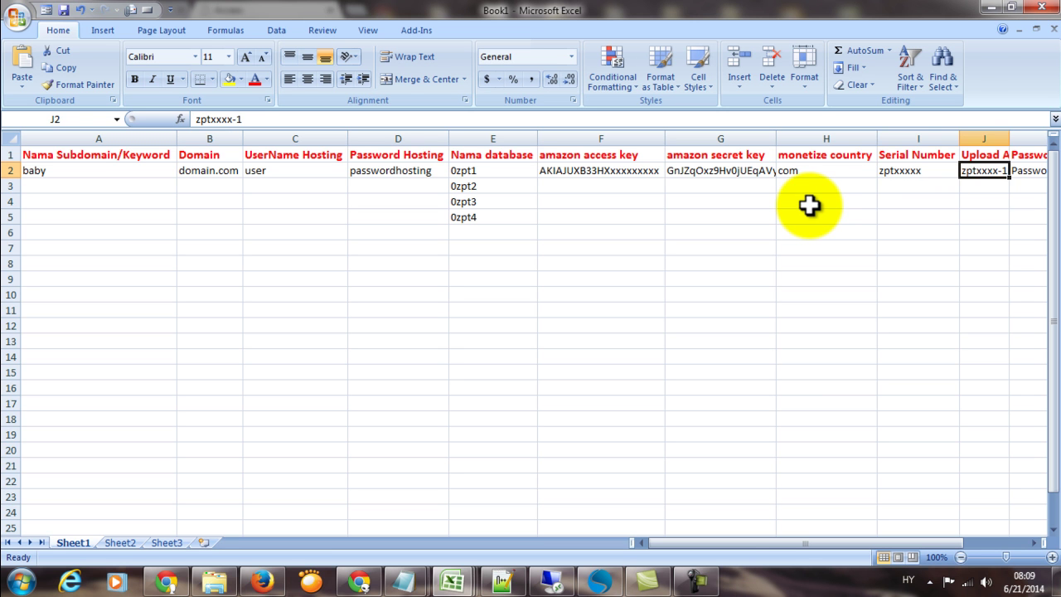
pyautogui.press('Left')
pyautogui.press('Up')
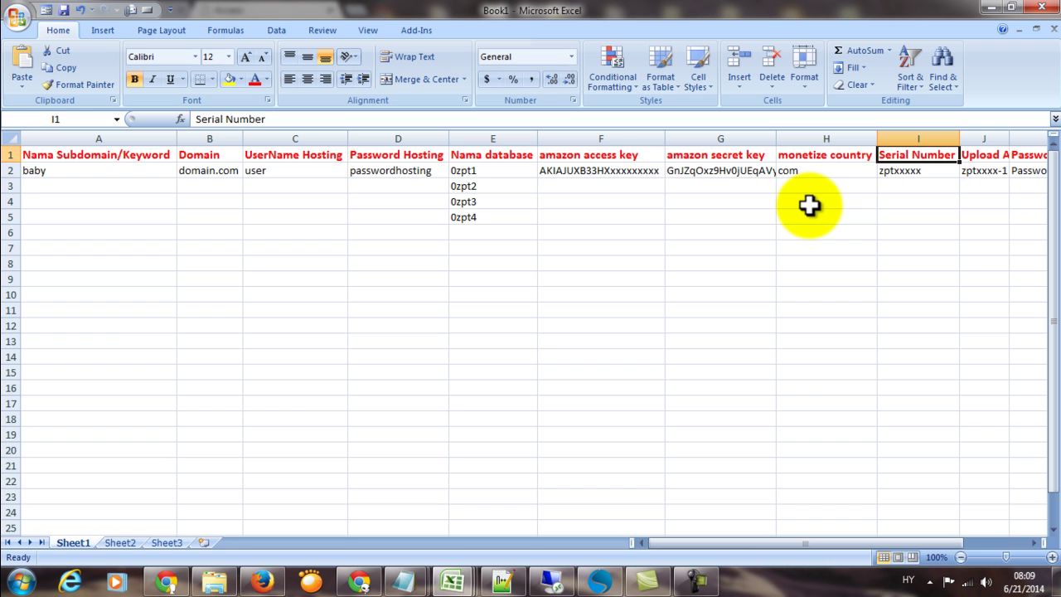
# Compare the Serial Number heading in I1 with the sample entry directly beneath it in I2.
pyautogui.press('Down')
pyautogui.press('Down')
pyautogui.press('Up')
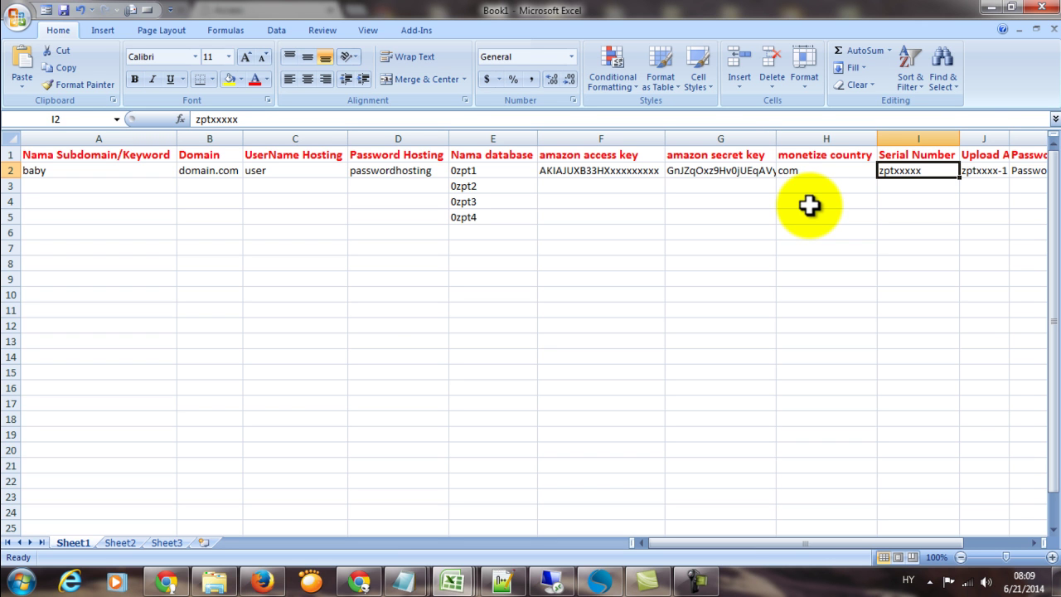
pyautogui.press('Up')
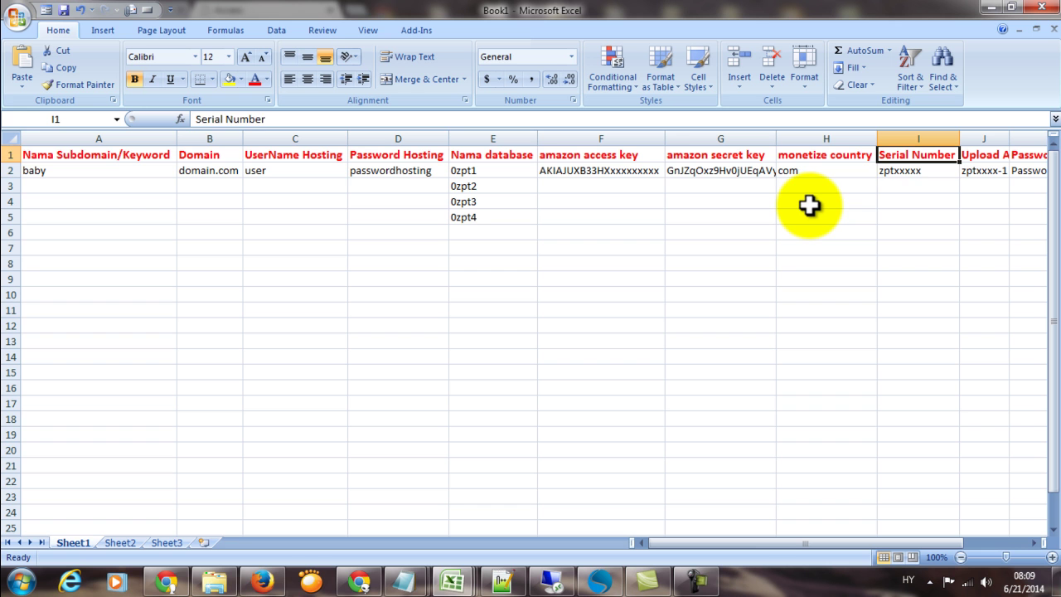
pyautogui.press('Down')
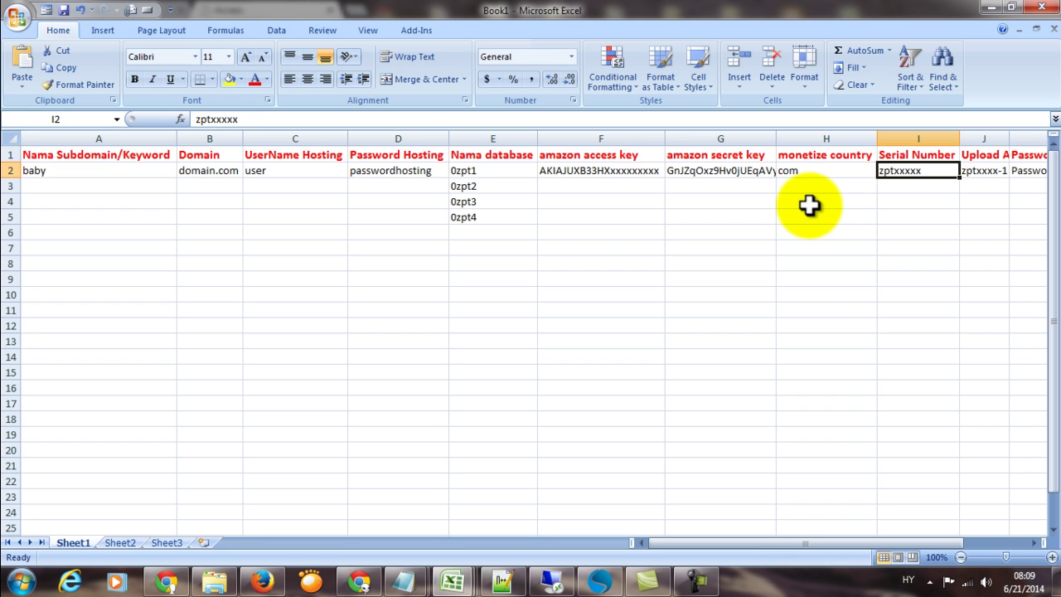
pyautogui.press('Up')
pyautogui.press('Down')
pyautogui.press('Up')
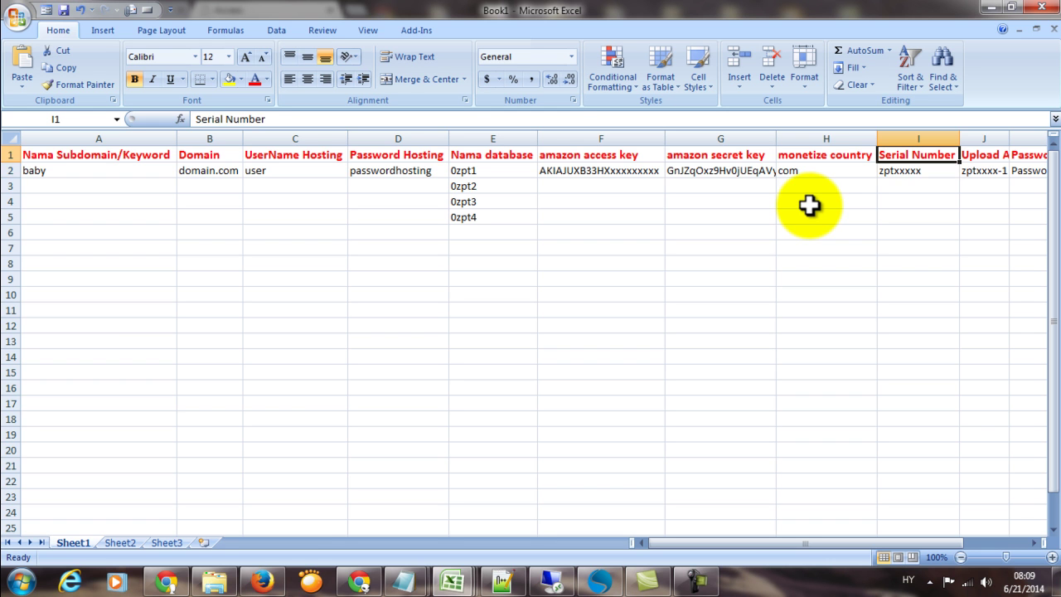
pyautogui.press('Down')
pyautogui.press('Up')
pyautogui.press('Down')
pyautogui.press('Up')
pyautogui.press('Down')
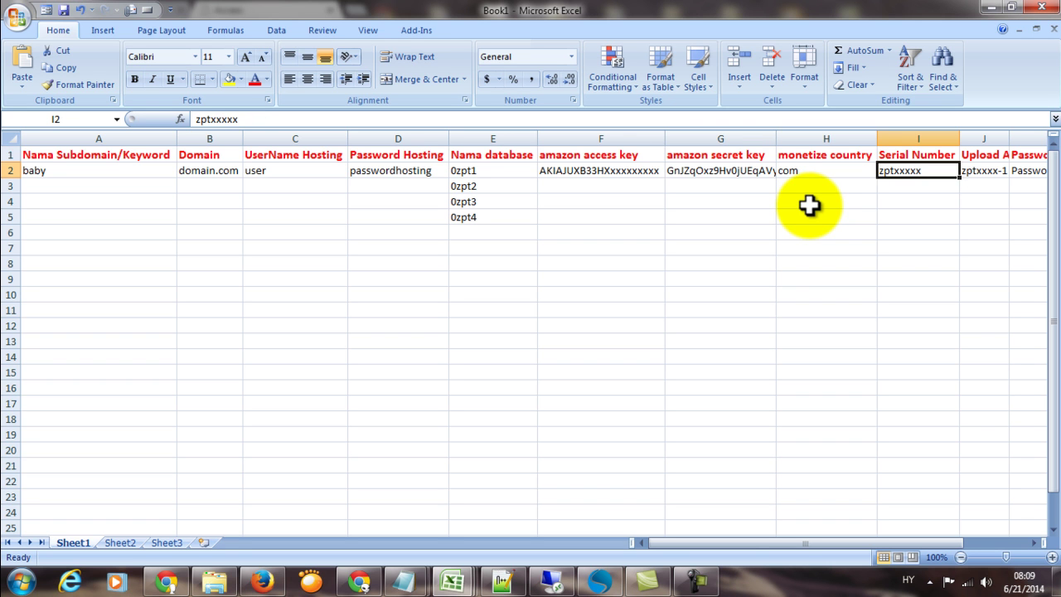
pyautogui.press('Up')
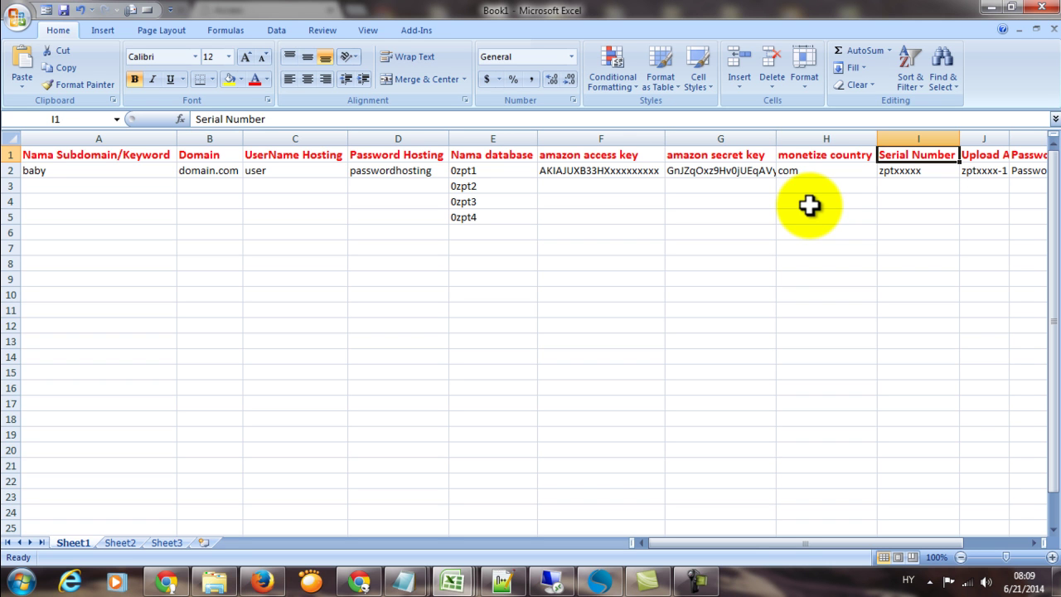
pyautogui.press('Down')
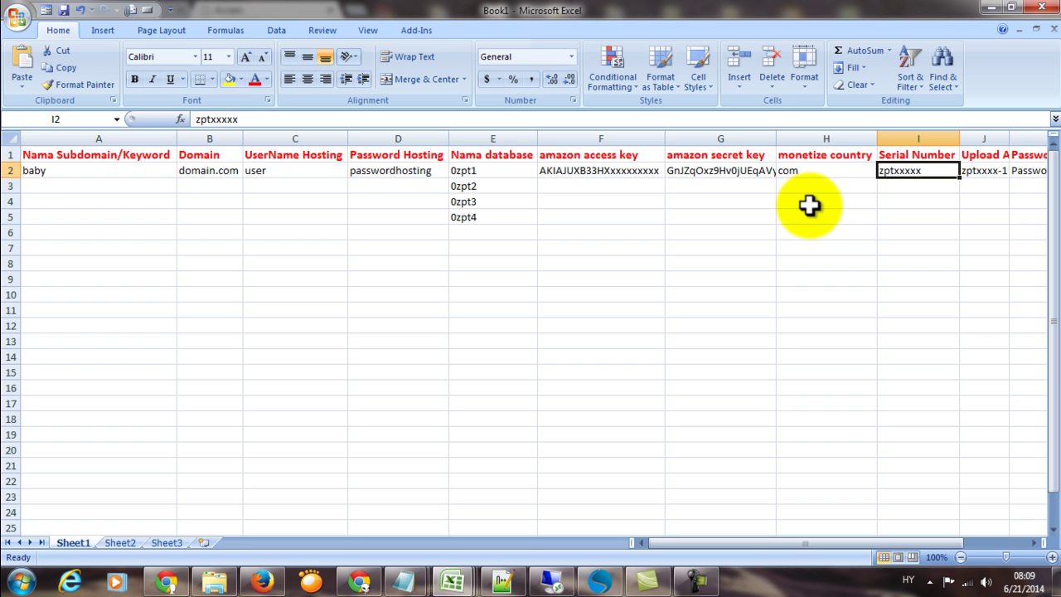
pyautogui.press('Up')
pyautogui.press('Down')
pyautogui.press('Up')
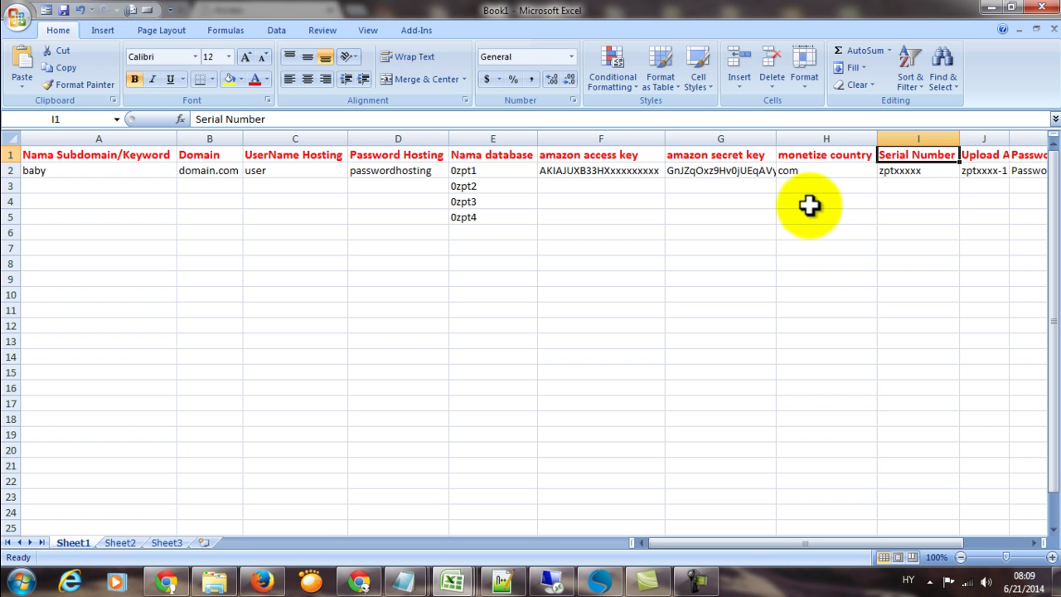
pyautogui.press('Down')
pyautogui.press('Up')
pyautogui.press('Down')
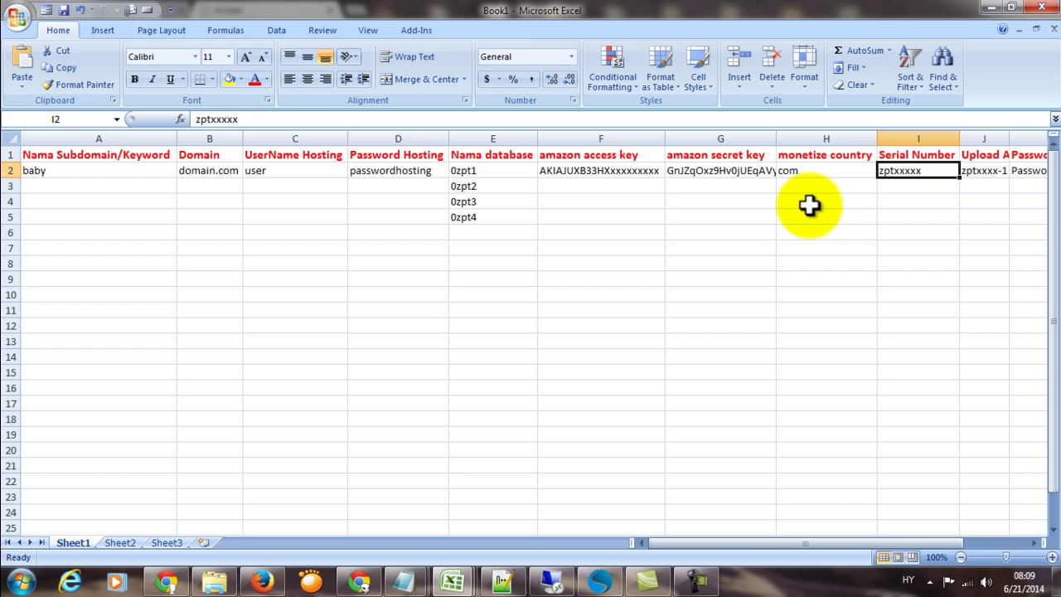
# Widen column J to fit its full Upload Asin SN-Nourut heading.
pyautogui.press('Right')
pyautogui.press('Right')
pyautogui.press('Left')
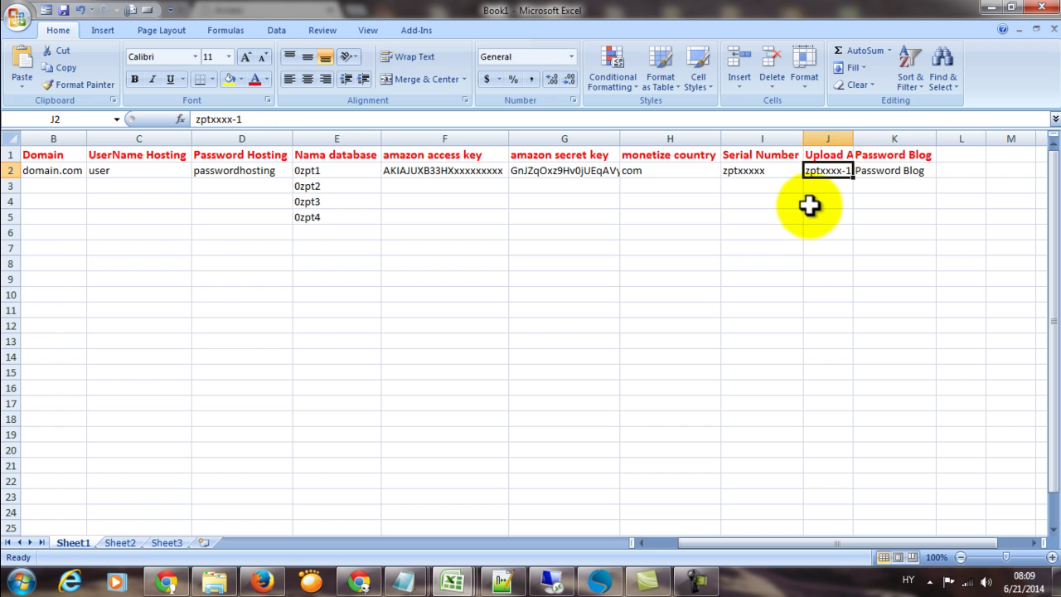
pyautogui.press('Up')
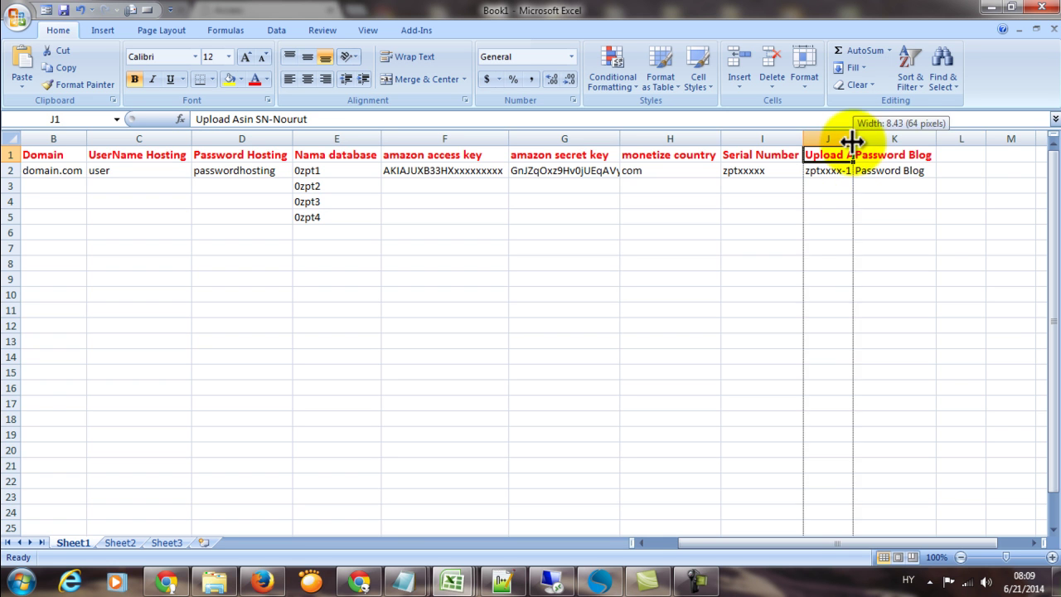
pyautogui.doubleClick(853, 136)
# Add one more x before the hyphen in the J2 upload entry so its prefix matches the placeholder serial number in I2.
pyautogui.doubleClick(839, 170)
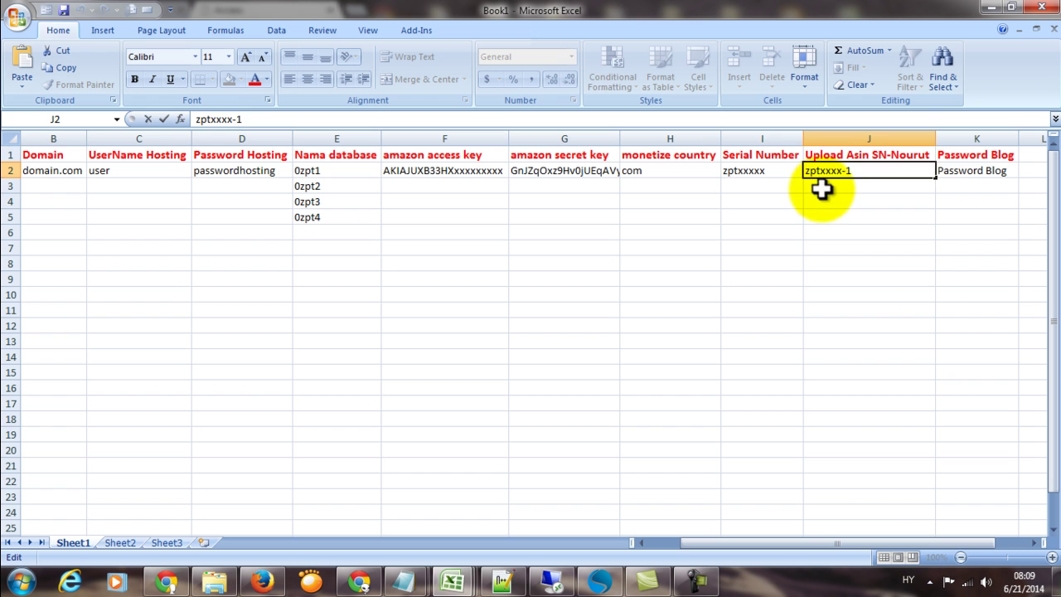
pyautogui.press('Return')
pyautogui.click(821, 168)
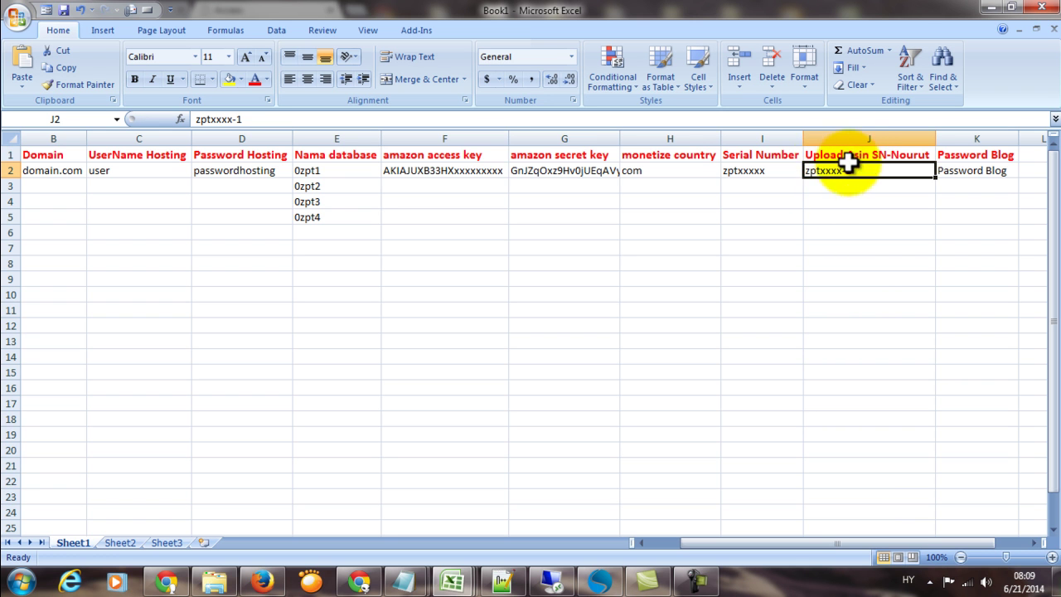
pyautogui.click(754, 170)
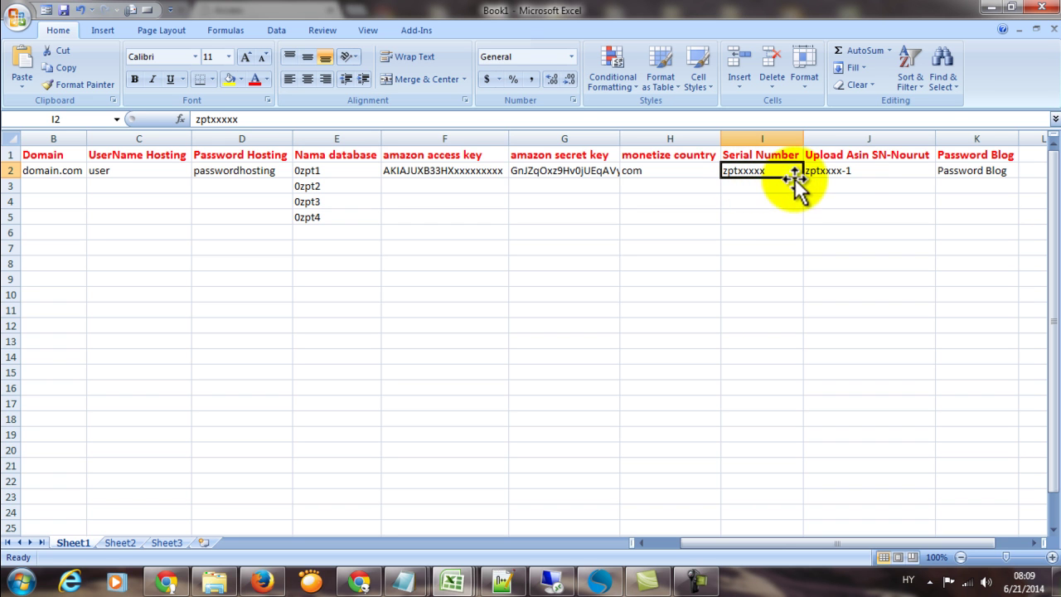
pyautogui.click(842, 171)
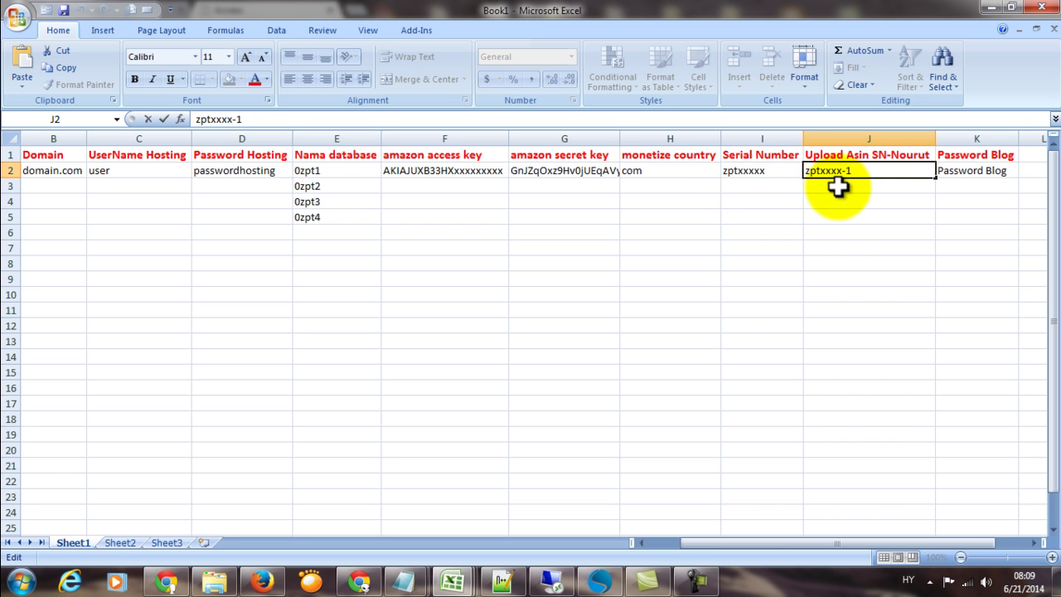
pyautogui.write('x')
pyautogui.press('Return')
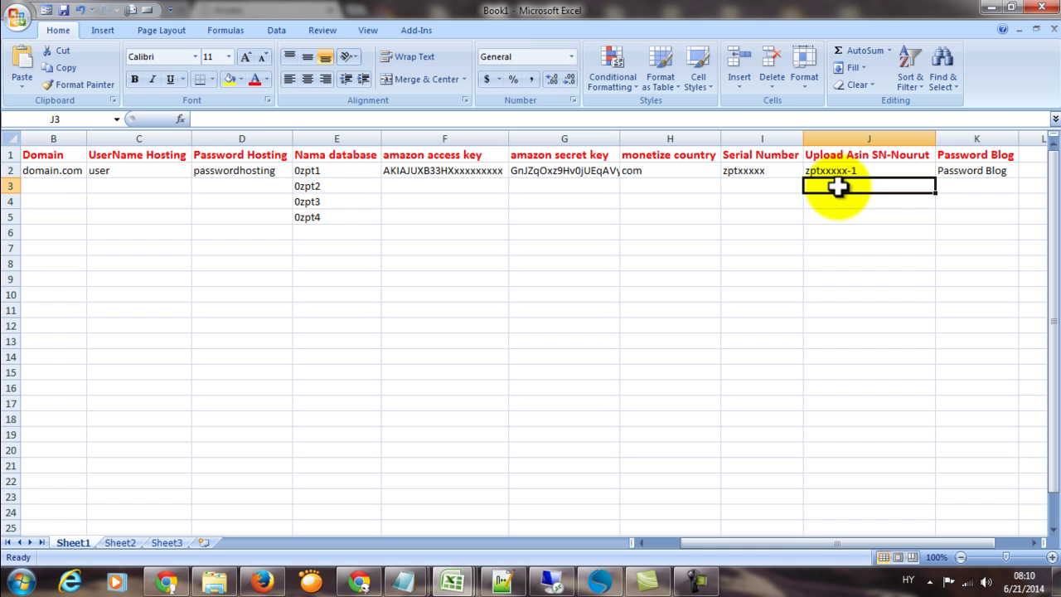
pyautogui.press('Up')
pyautogui.press('Left')
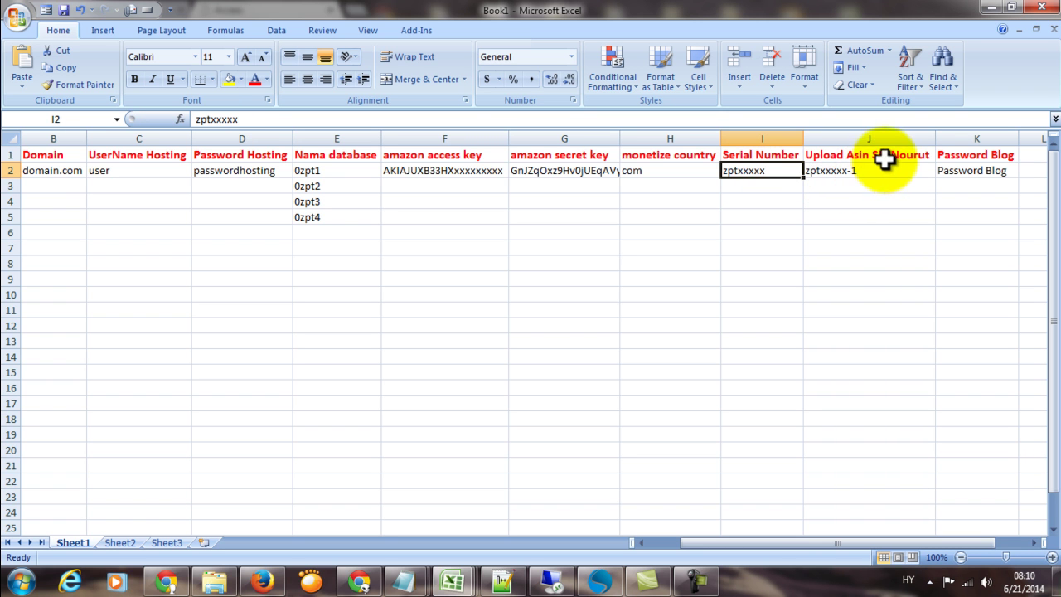
# Fill the J2 upload entry down through J5 as a series with suffixes running from -1 to -4.
pyautogui.click(871, 170)
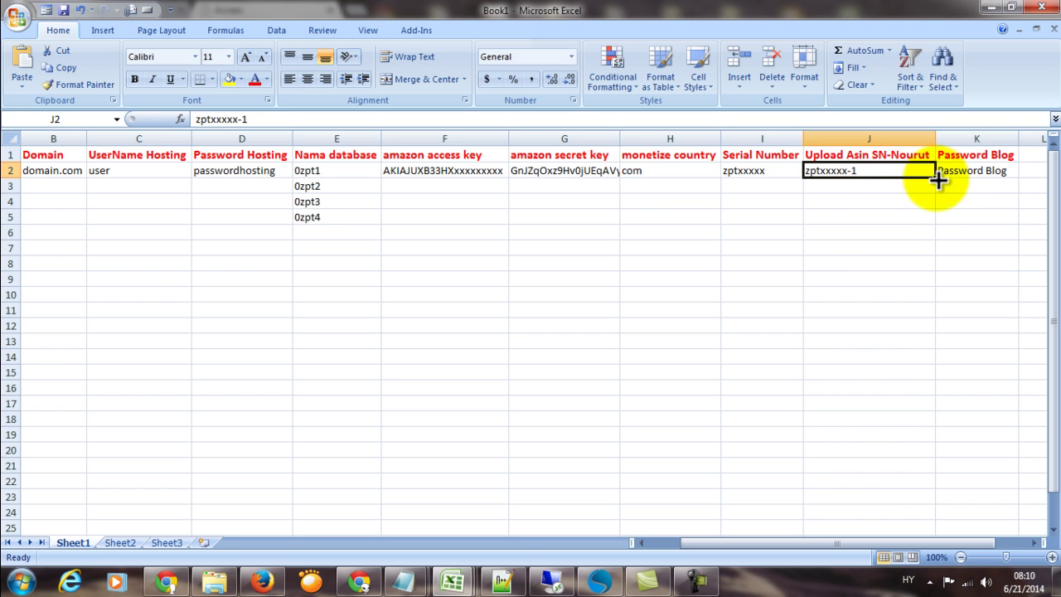
pyautogui.moveTo(937, 178); pyautogui.dragTo(940, 225)
pyautogui.click(879, 203)
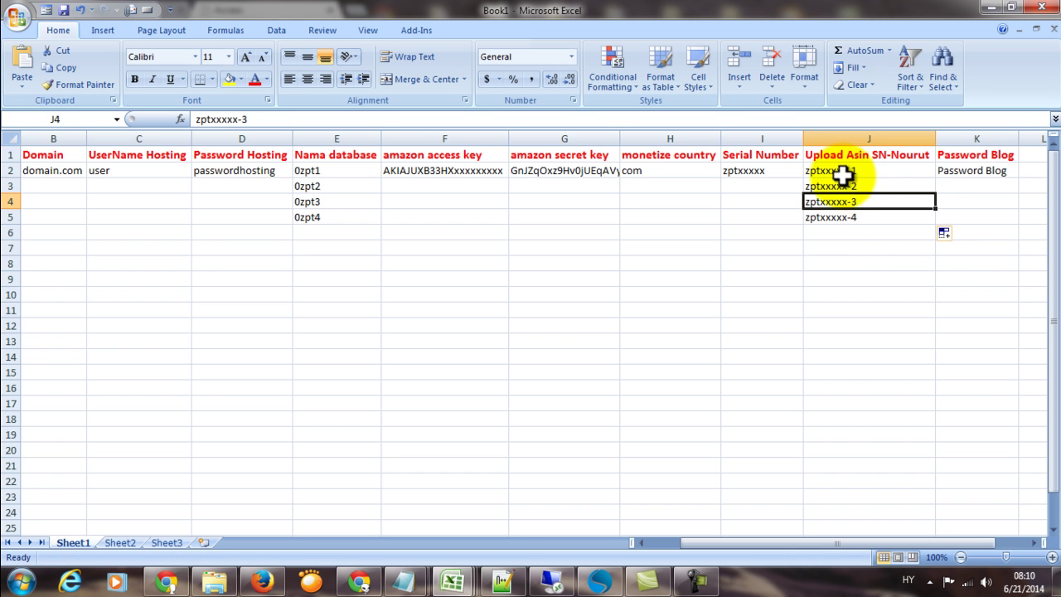
# Examine the numbered upload entries in J2 through J5 one by one.
pyautogui.click(843, 173)
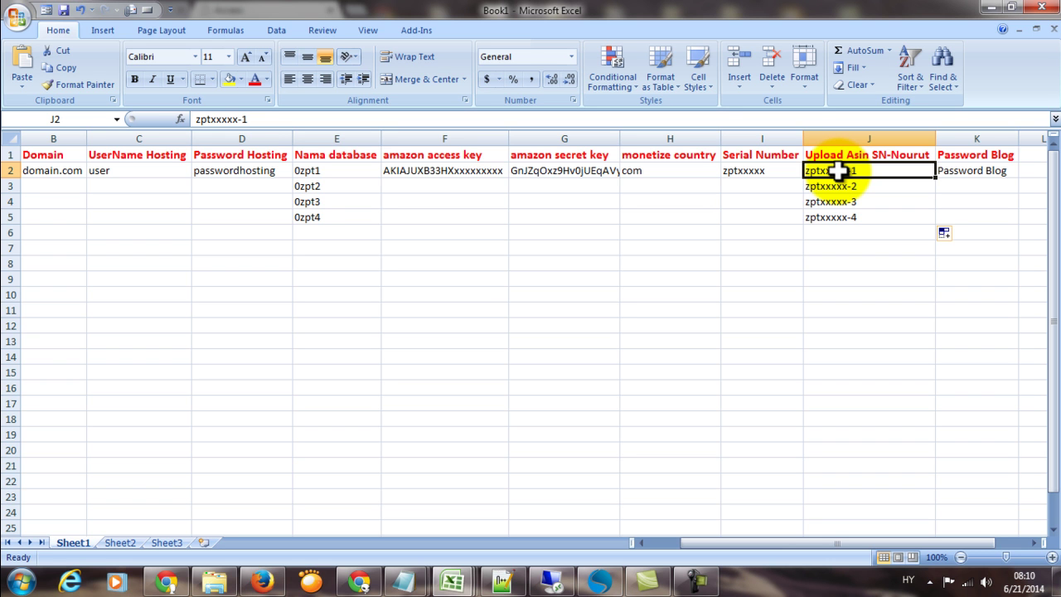
pyautogui.click(841, 187)
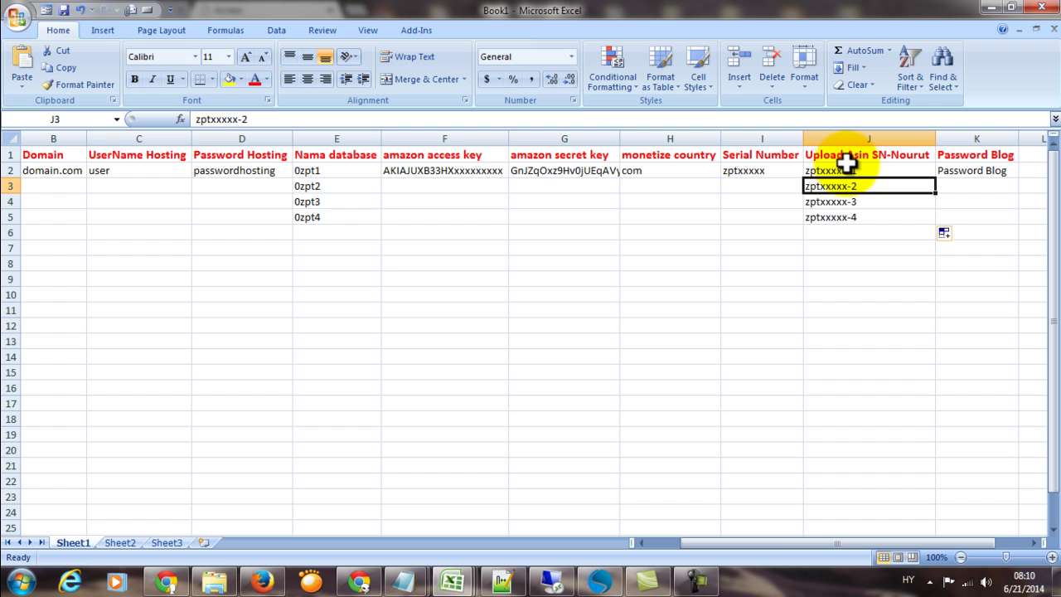
pyautogui.click(845, 168)
pyautogui.click(844, 186)
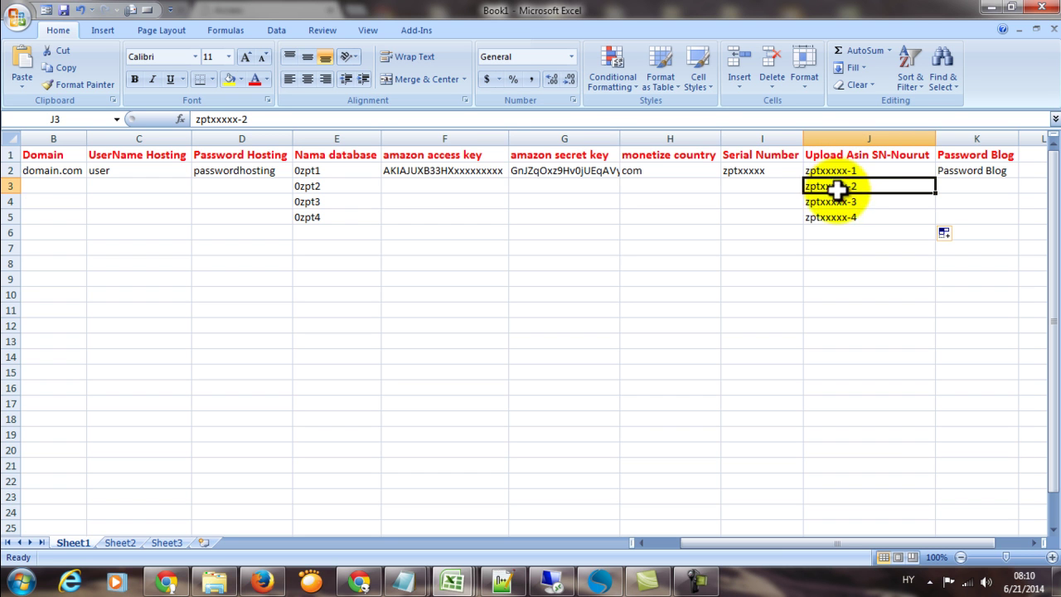
pyautogui.click(831, 170)
pyautogui.click(841, 189)
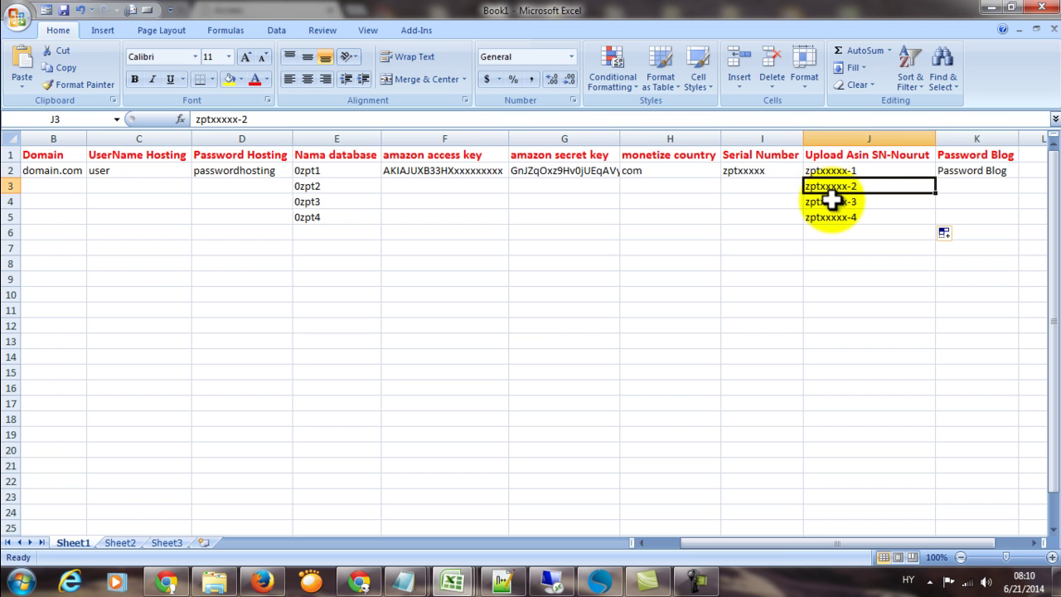
pyautogui.click(832, 202)
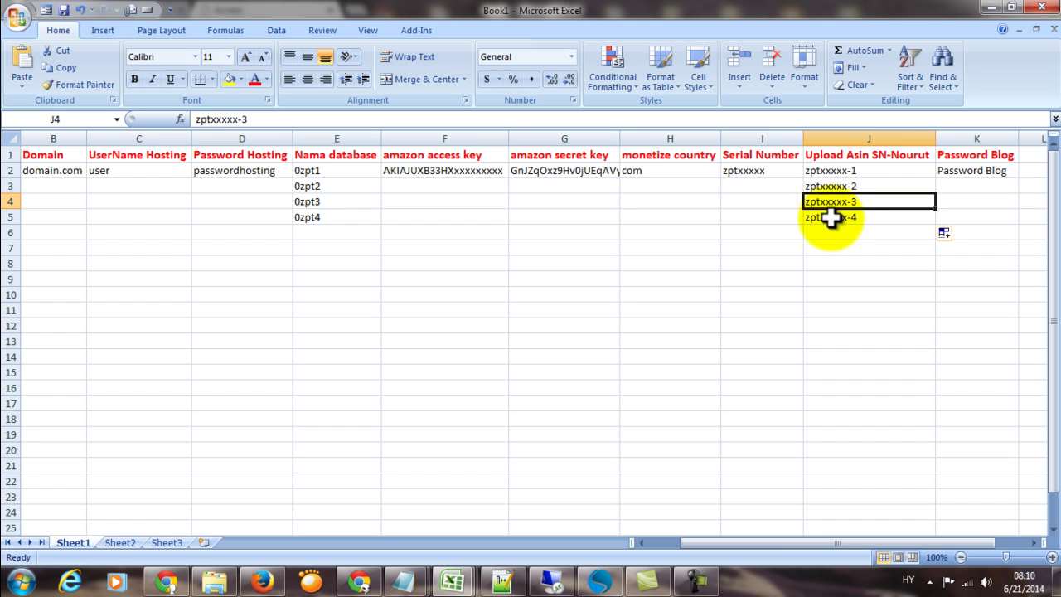
pyautogui.click(831, 217)
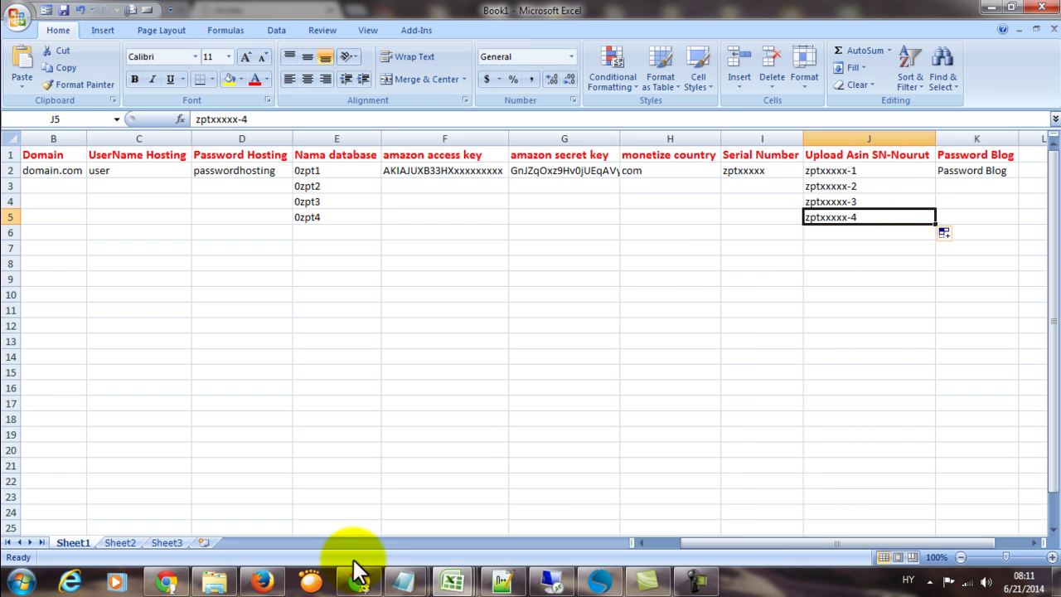
# Switch to Chrome and open the Upload Asin page of the Automatic Bot site at its file upload form.
pyautogui.click(169, 582)
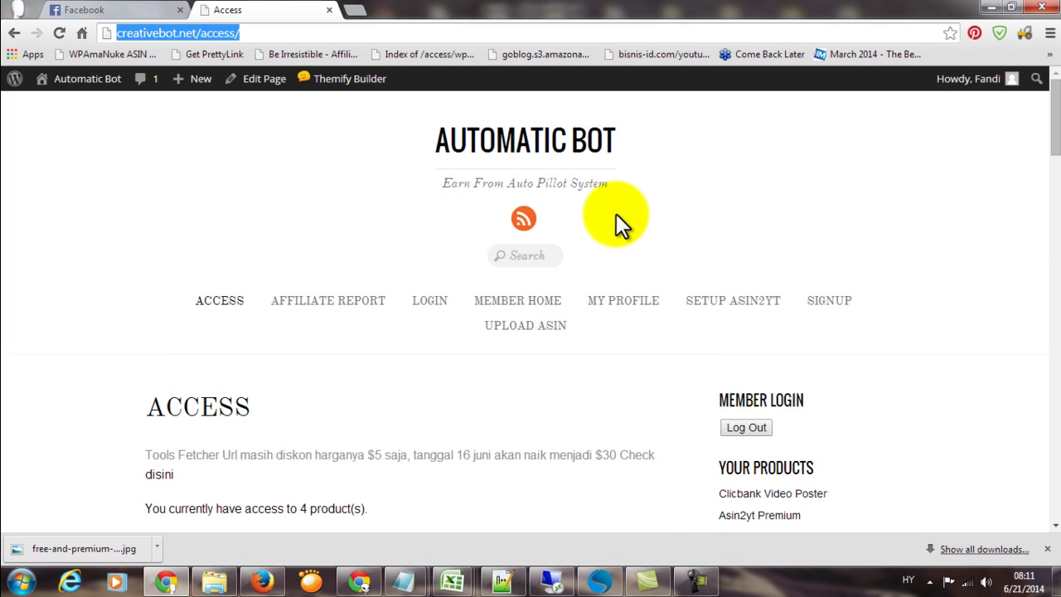
pyautogui.scroll(-2, 616, 217)
pyautogui.middleClick(591, 237)
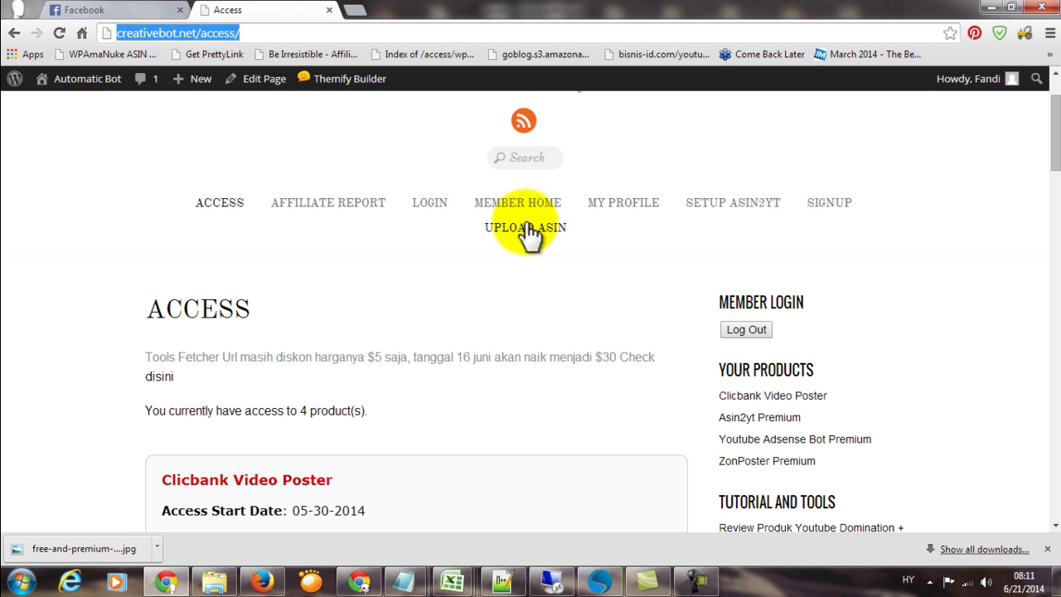
pyautogui.click(531, 241)
pyautogui.click(528, 232)
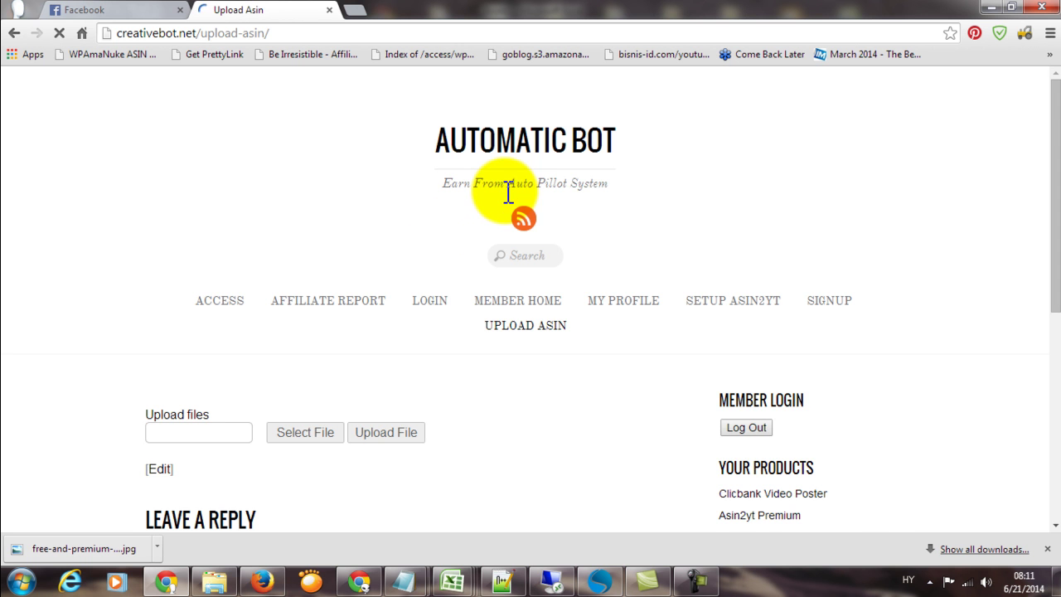
pyautogui.scroll(-1, 570, 222)
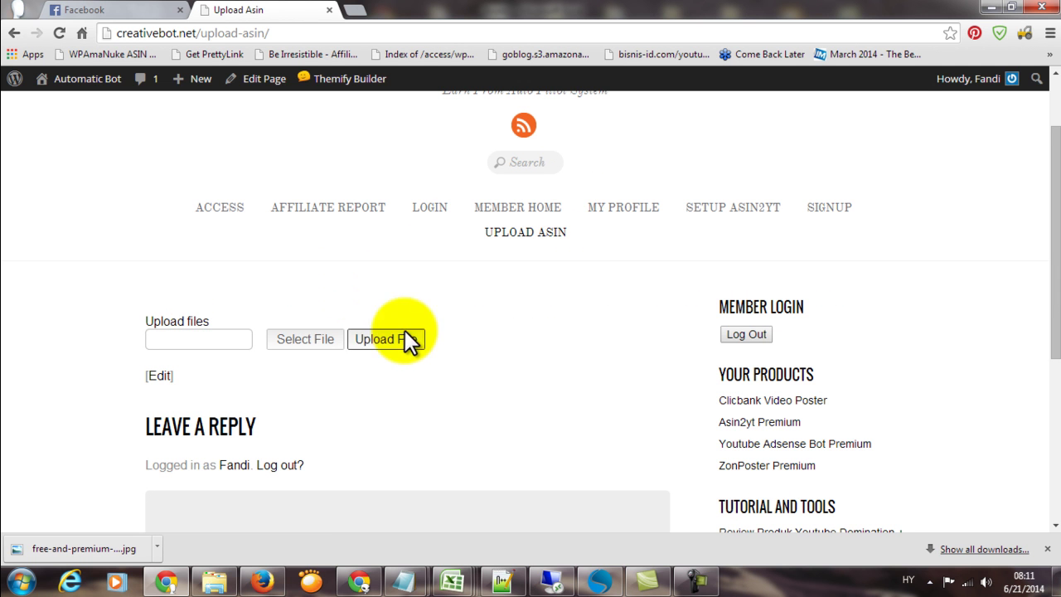
# Switch back to the Book1 workbook in Excel and review the Upload Asin SN-Nourut entries in rows 2 to 5.
pyautogui.moveTo(452, 581)
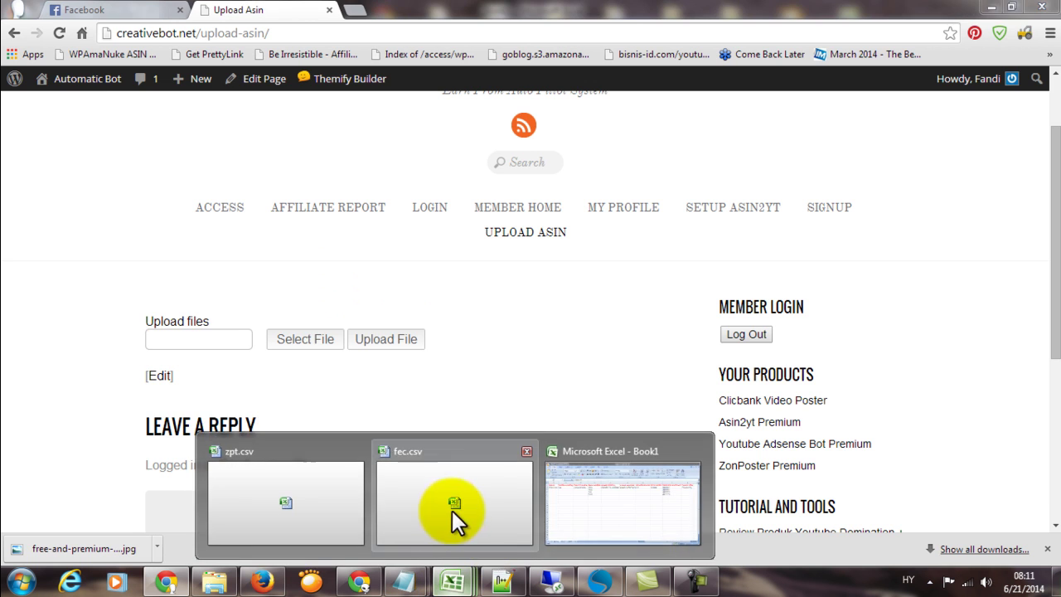
pyautogui.click(622, 511)
pyautogui.click(844, 170)
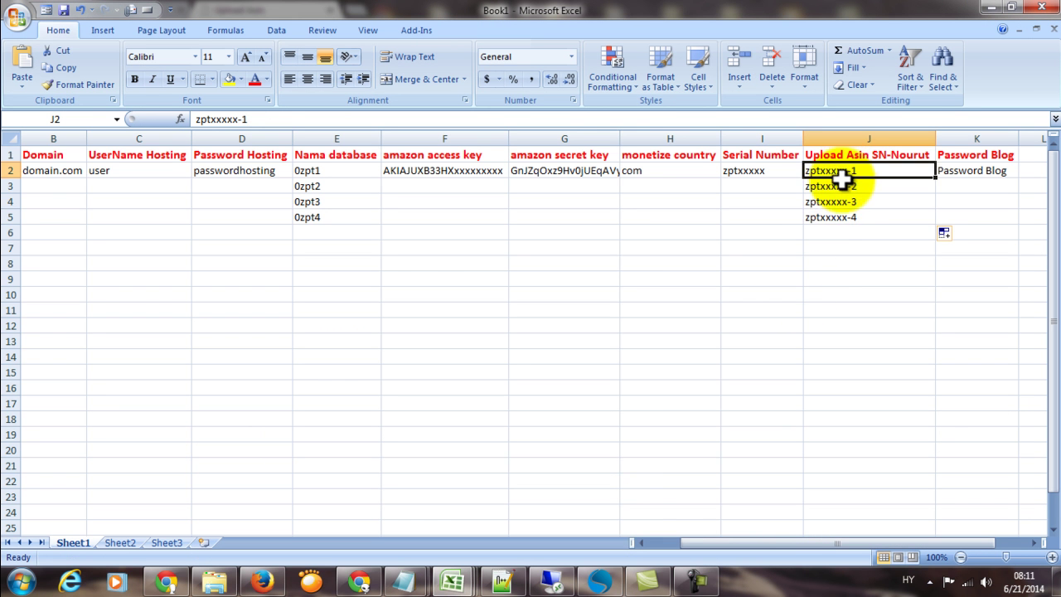
pyautogui.click(835, 187)
pyautogui.click(836, 201)
pyautogui.click(834, 216)
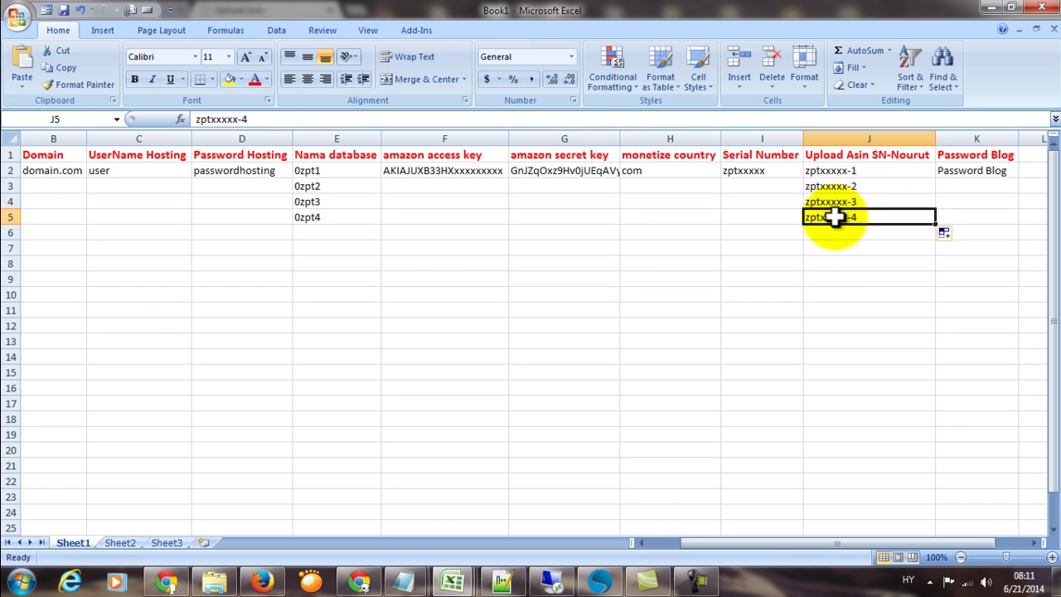
pyautogui.click(834, 201)
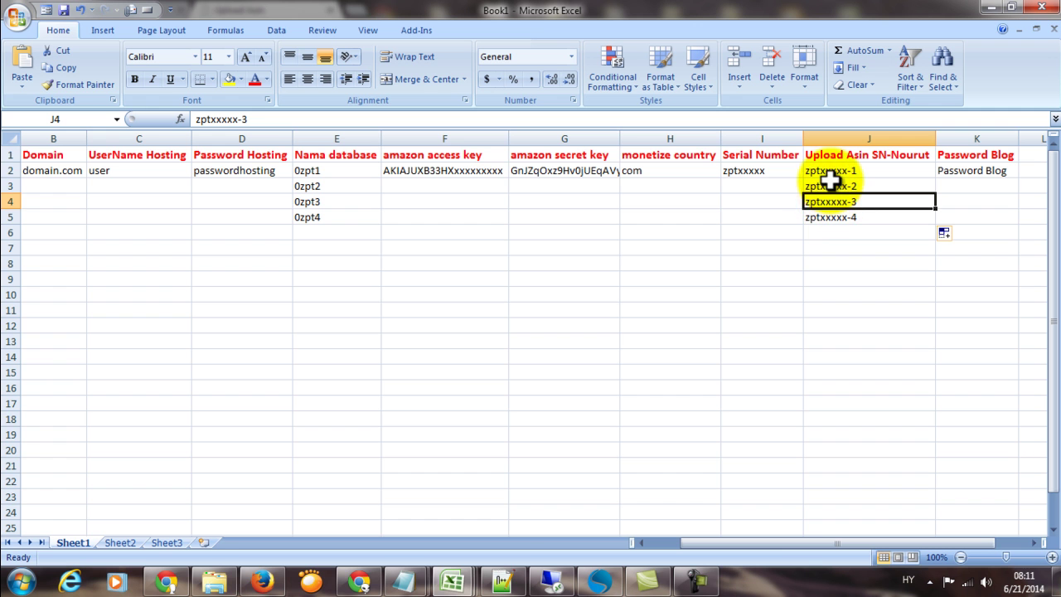
pyautogui.click(826, 187)
pyautogui.click(831, 169)
pyautogui.click(831, 187)
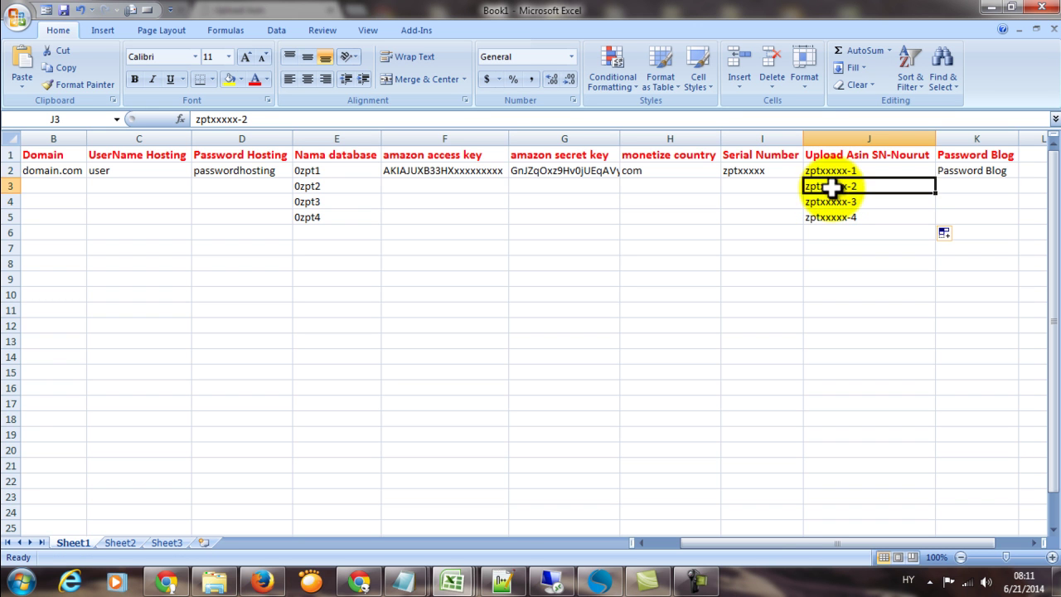
pyautogui.click(834, 201)
pyautogui.click(835, 216)
pyautogui.click(825, 202)
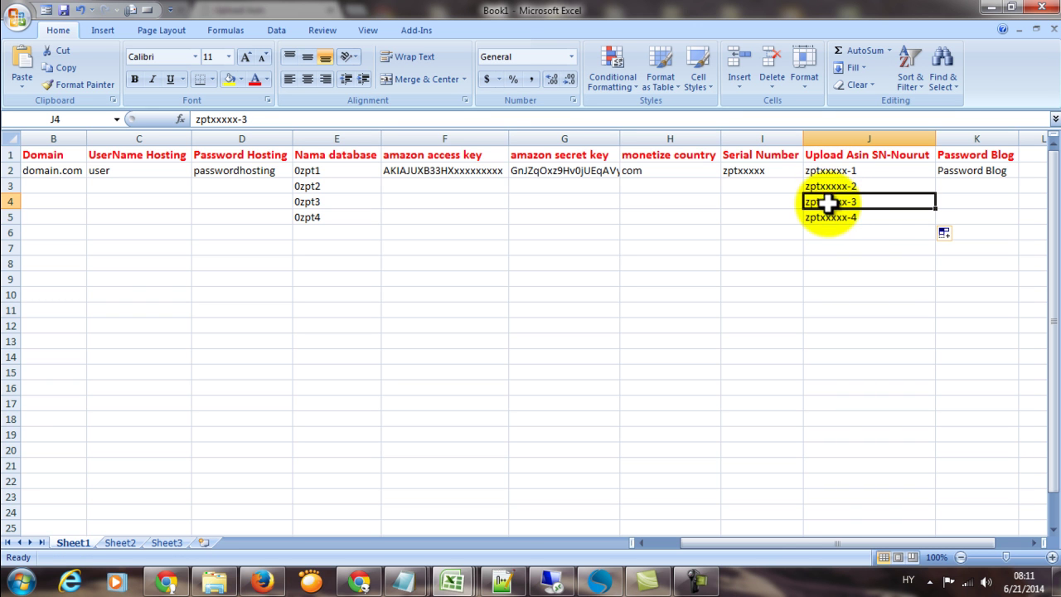
# Examine each Upload Asin SN-Nourut entry in J2 through J5 again, ending on the first one.
pyautogui.click(825, 186)
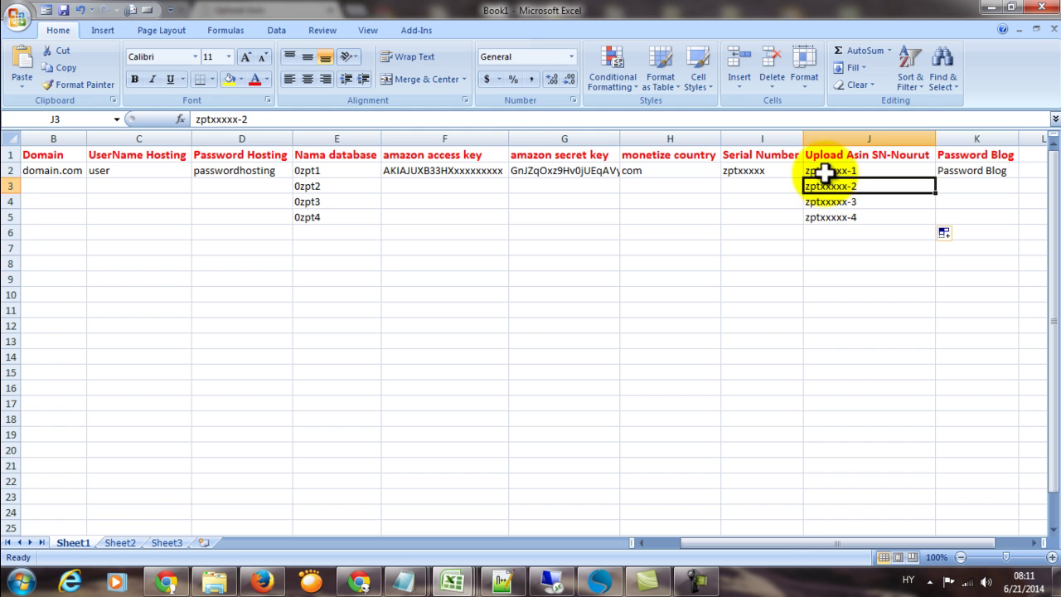
pyautogui.click(828, 170)
pyautogui.click(825, 186)
pyautogui.click(831, 201)
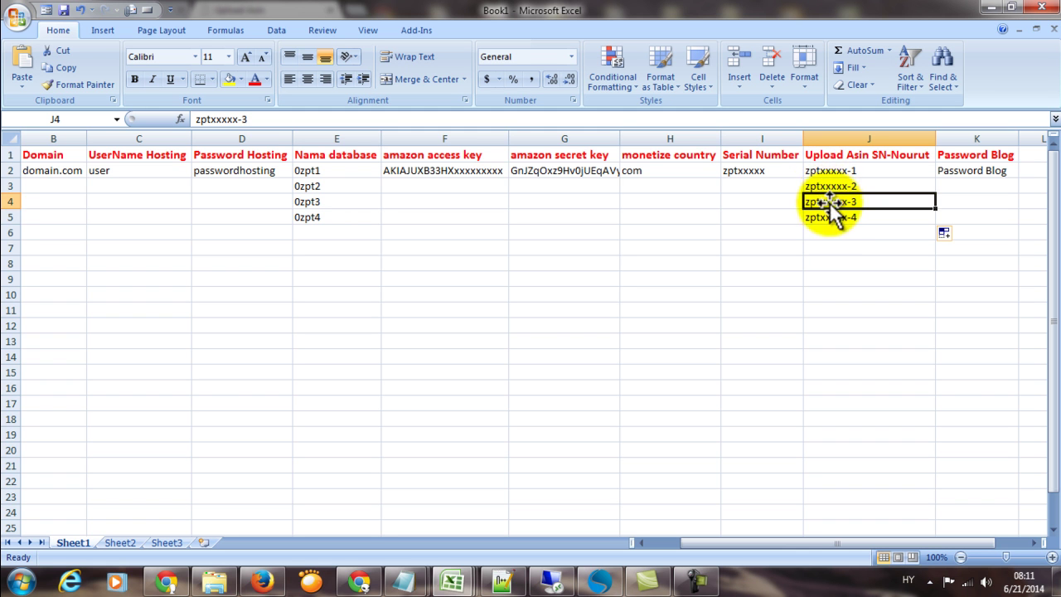
pyautogui.click(833, 217)
pyautogui.click(819, 171)
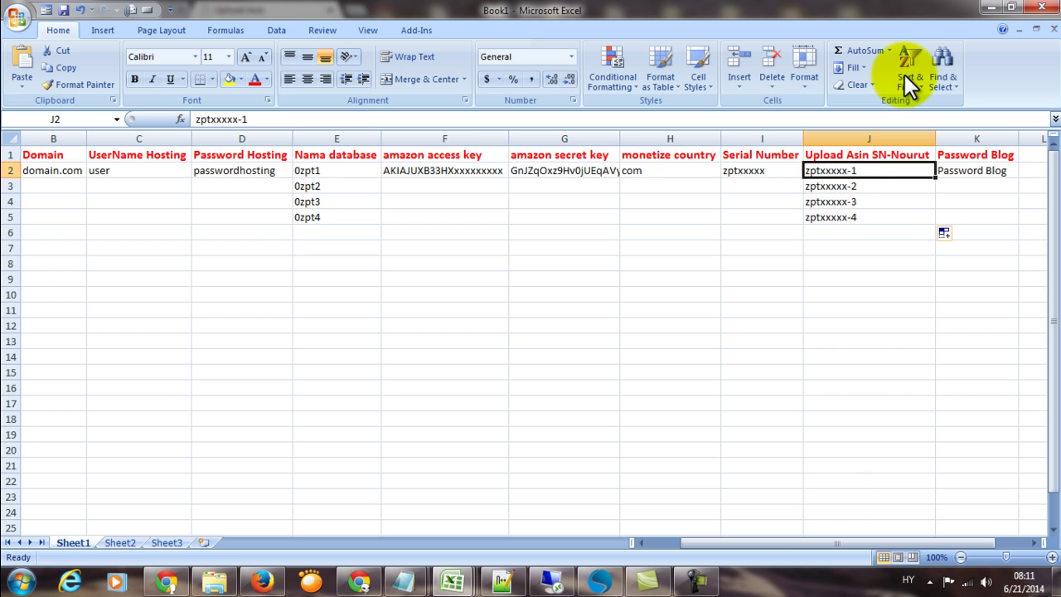
# Switch to Chrome and upload 2.html from the asin folder through the Upload Asin form.
pyautogui.click(992, 7)
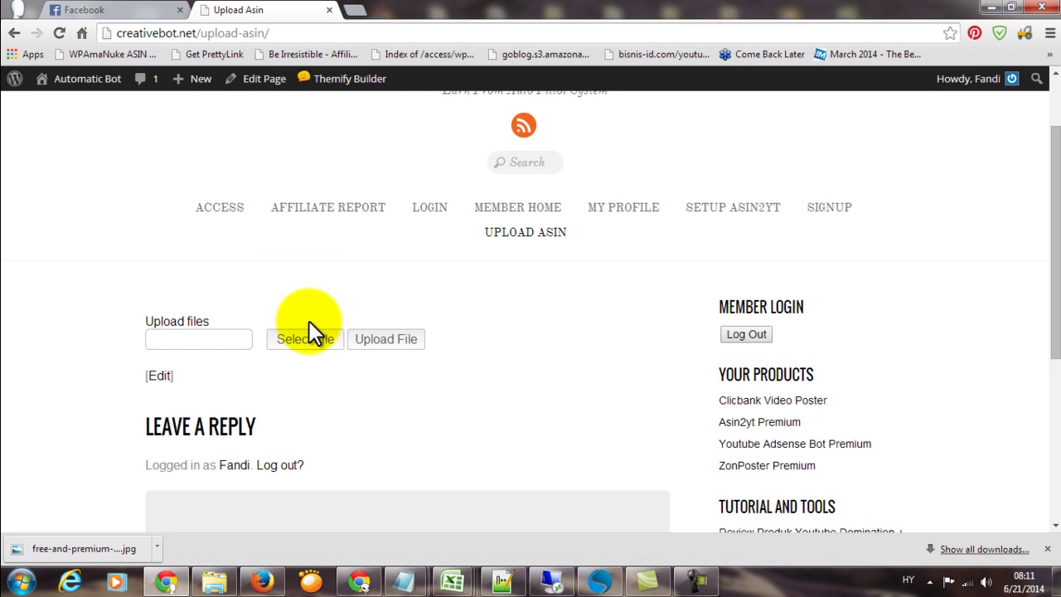
pyautogui.click(291, 340)
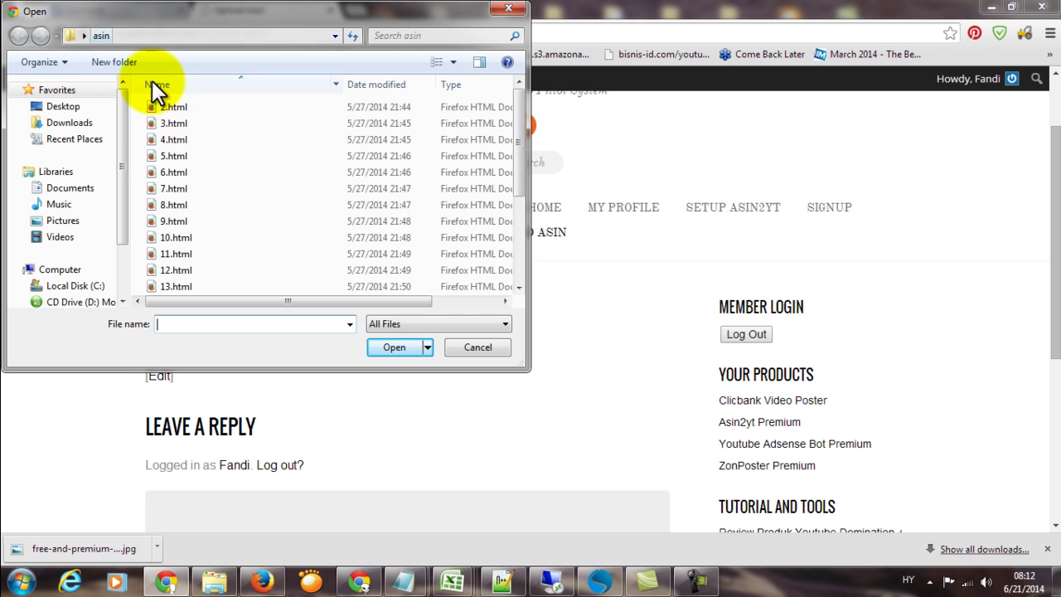
pyautogui.click(167, 107)
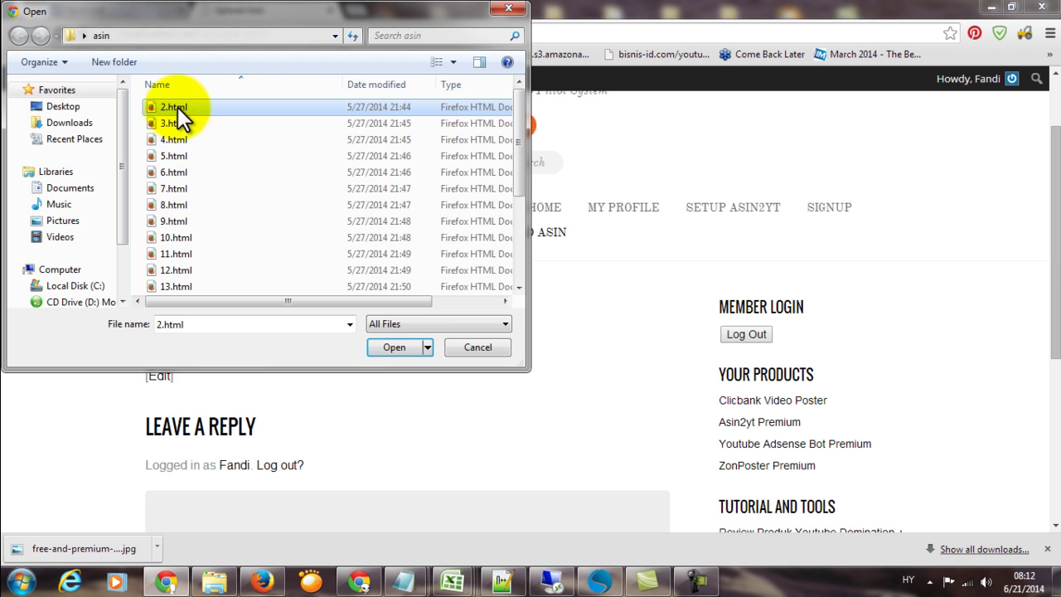
pyautogui.click(400, 346)
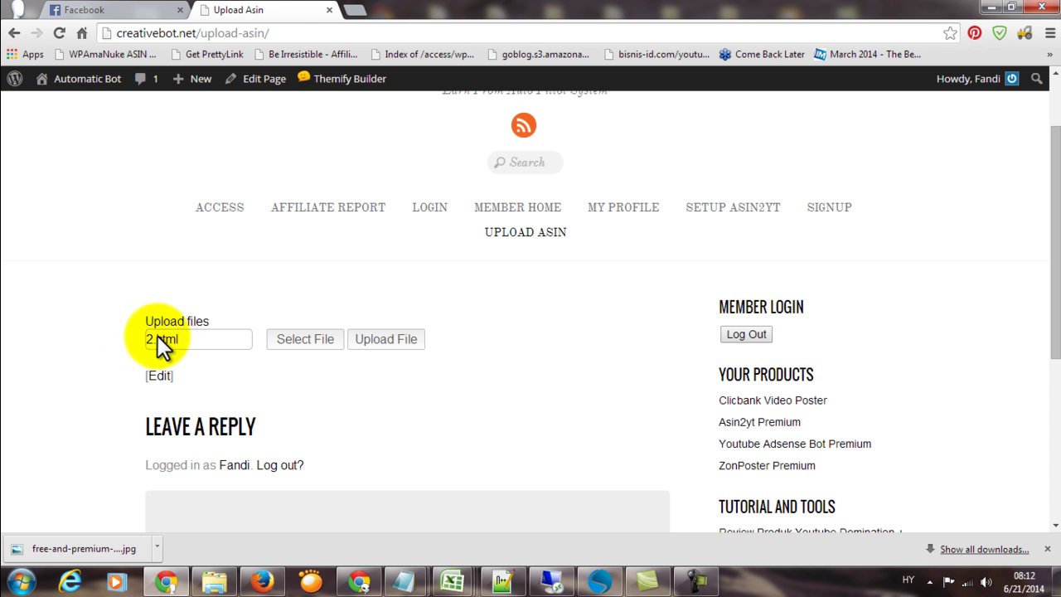
pyautogui.click(390, 344)
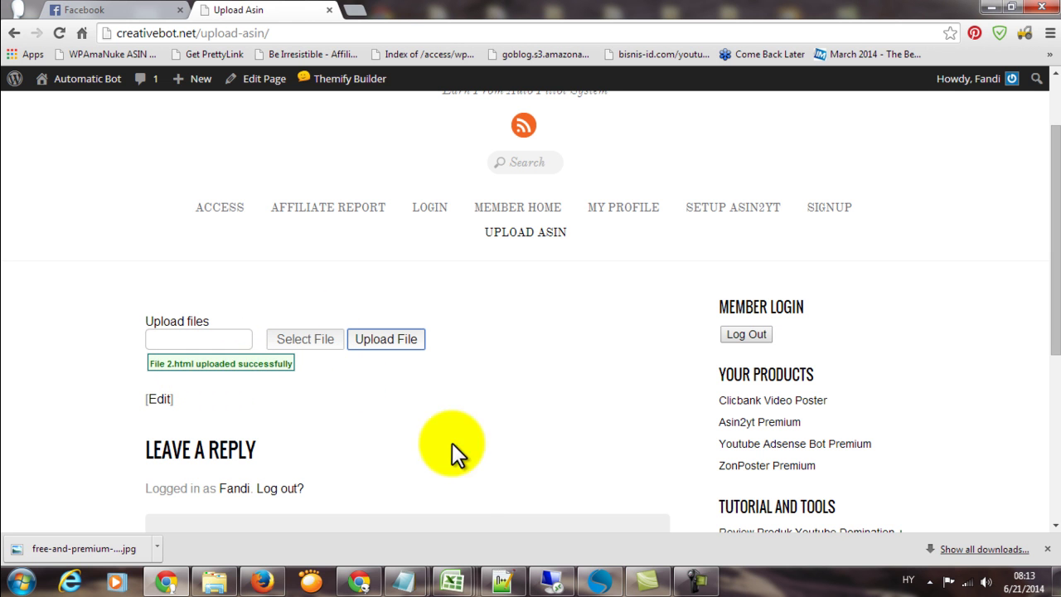
# Switch back to the Book1 workbook in Excel and examine the complete row 2 against the rows below it.
pyautogui.moveTo(452, 580)
pyautogui.click(610, 497)
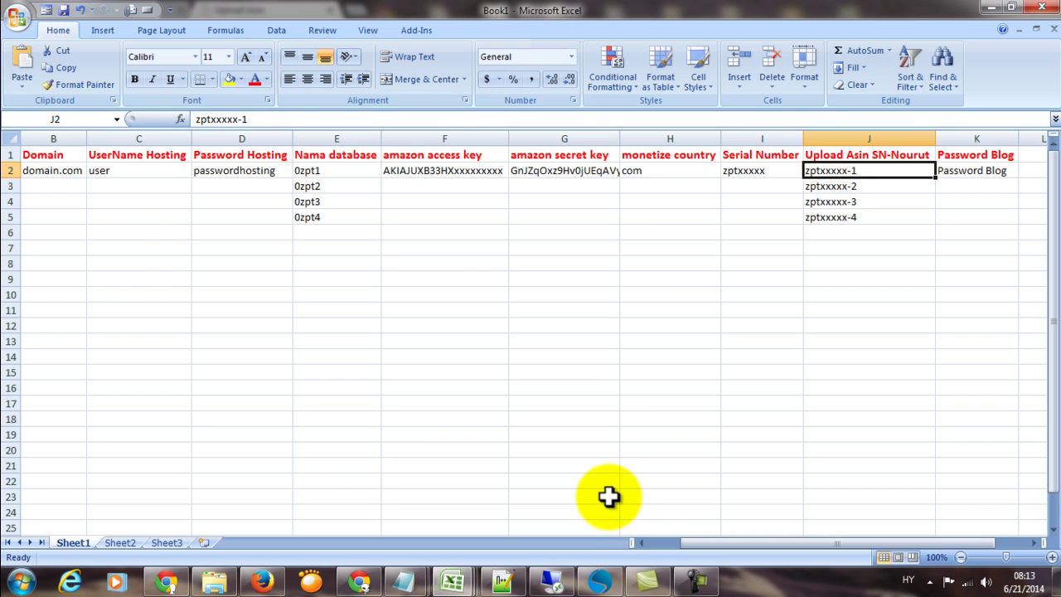
pyautogui.click(45, 172)
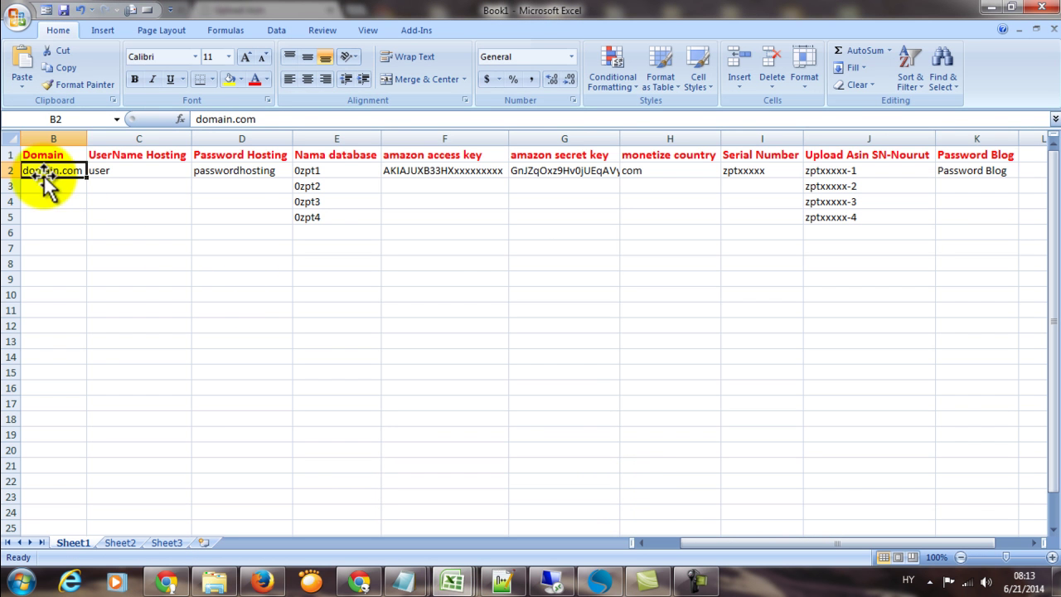
pyautogui.click(239, 171)
pyautogui.click(130, 169)
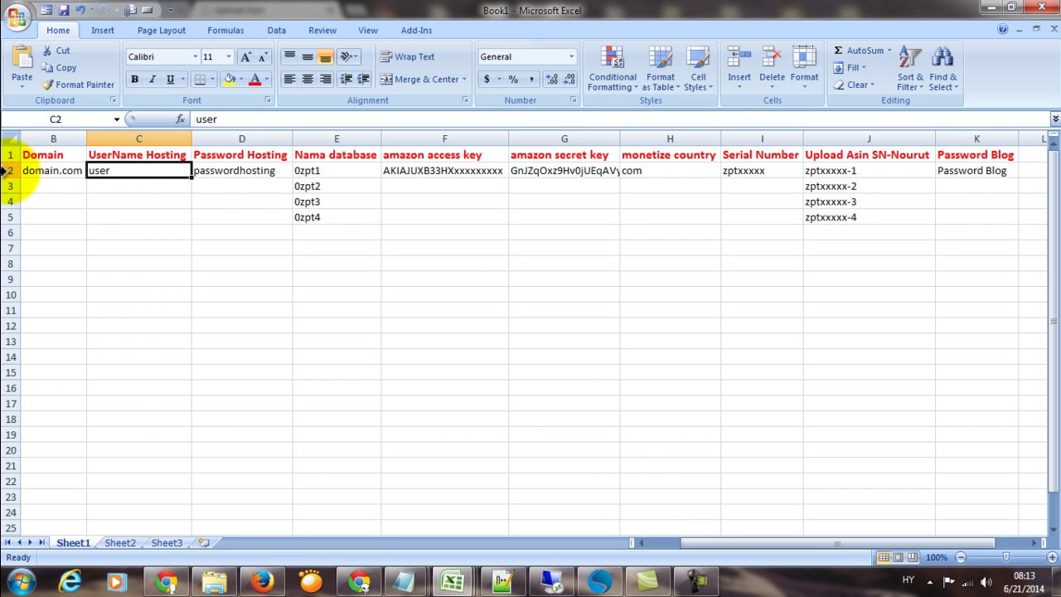
pyautogui.click(10, 170)
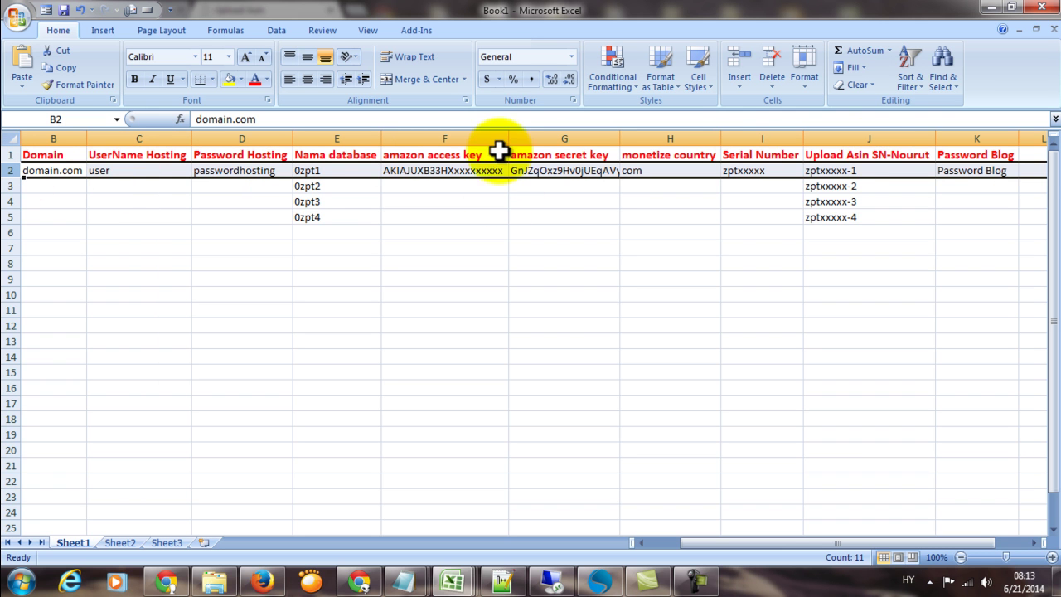
pyautogui.click(7, 187)
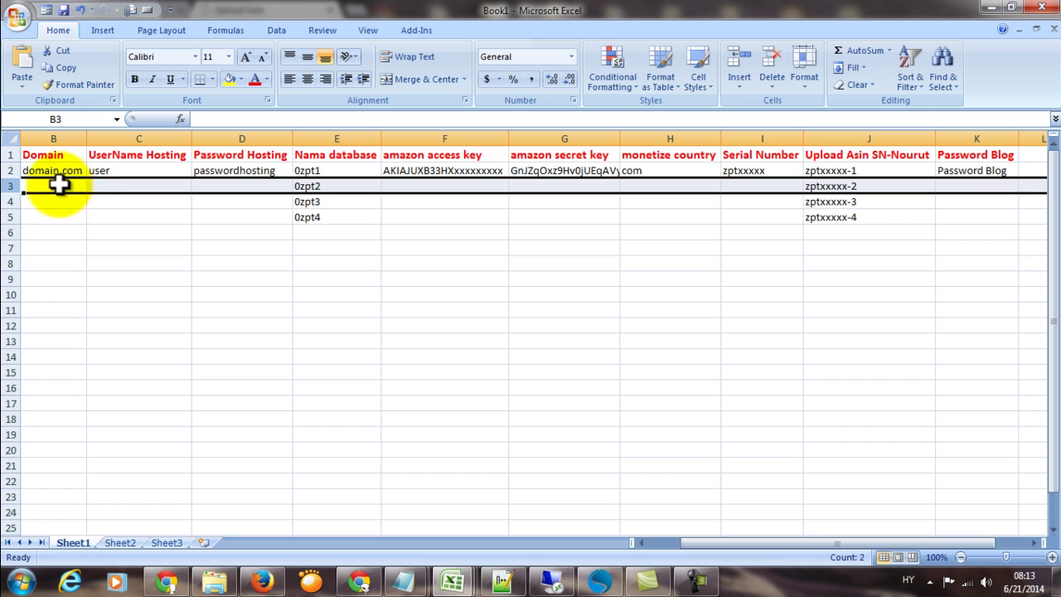
pyautogui.click(39, 218)
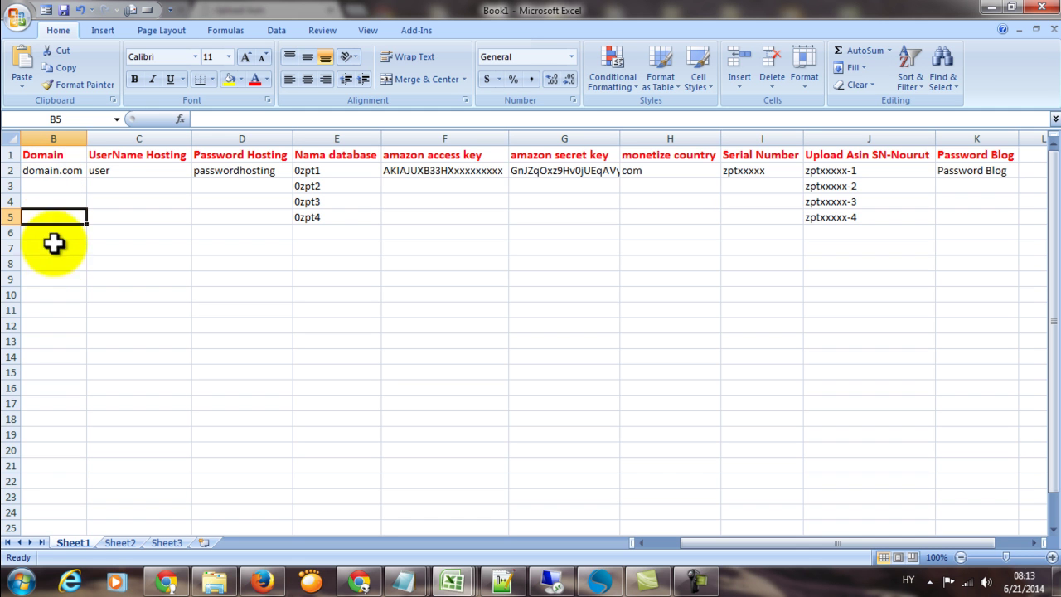
# Review the subdomain, domain and hosting account cells in row 2.
pyautogui.click(51, 170)
pyautogui.press('Right')
pyautogui.press('Right')
pyautogui.press('Right')
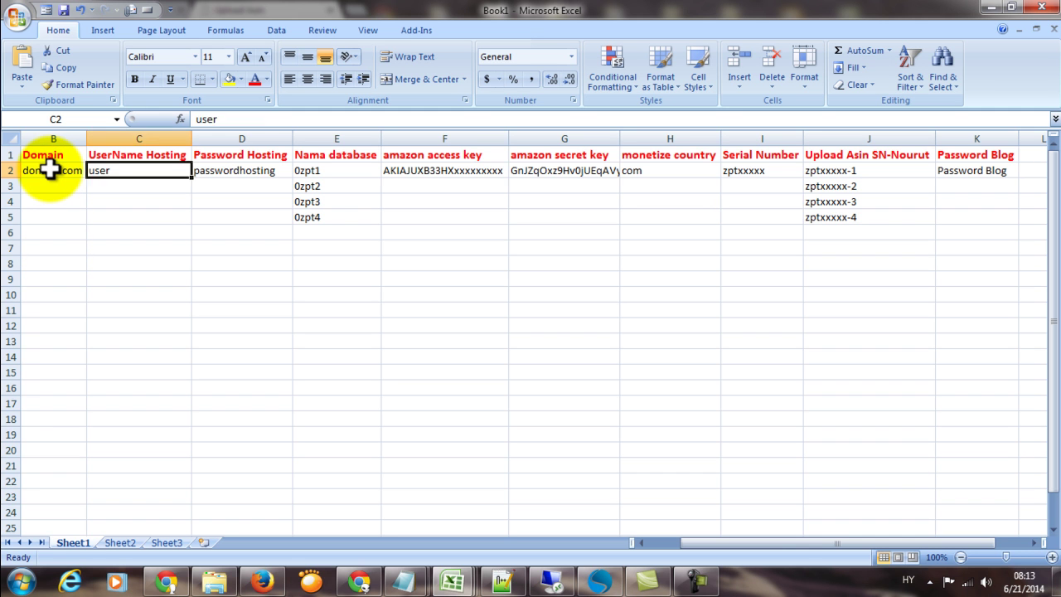
pyautogui.press('Left')
pyautogui.press('Left')
pyautogui.press('Left')
pyautogui.press('Left')
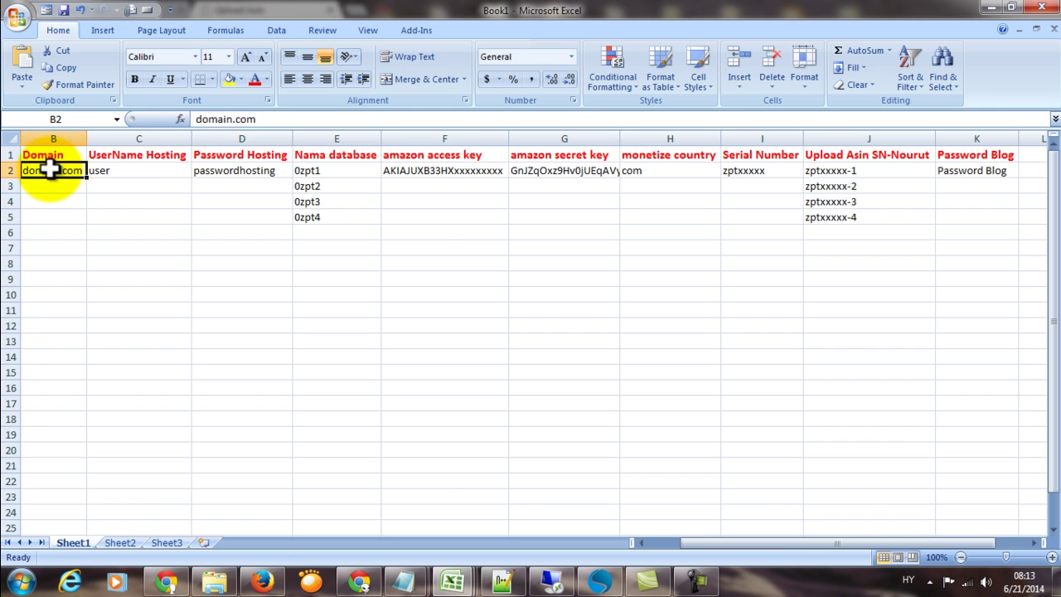
# Examine the numbered database names in the Nama database column, from E2 down to E4.
pyautogui.press('Right')
pyautogui.press('Right')
pyautogui.press('Right')
pyautogui.press('Right')
pyautogui.press('Down')
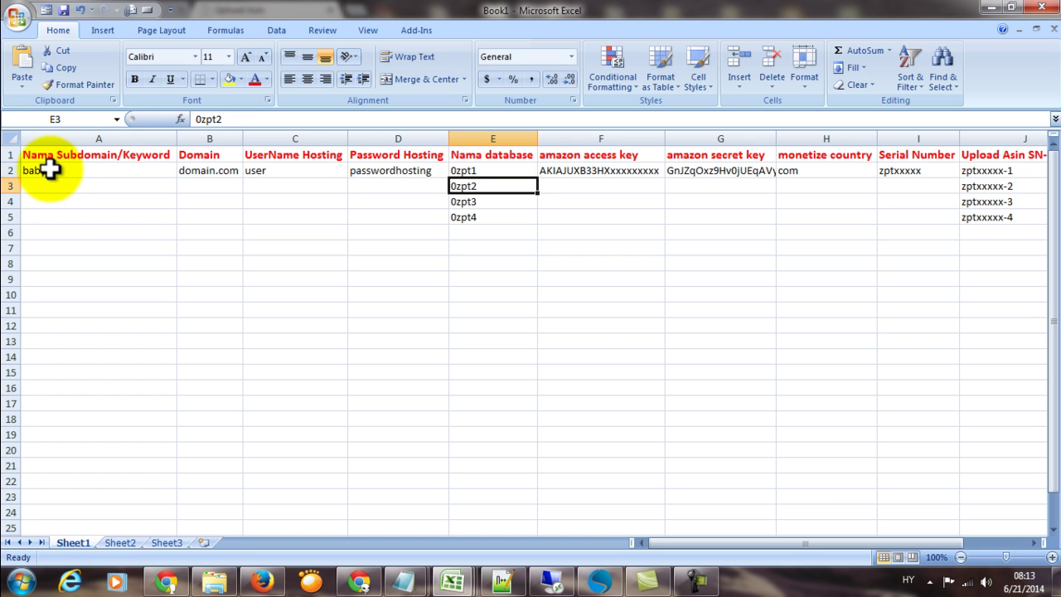
pyautogui.press('Up')
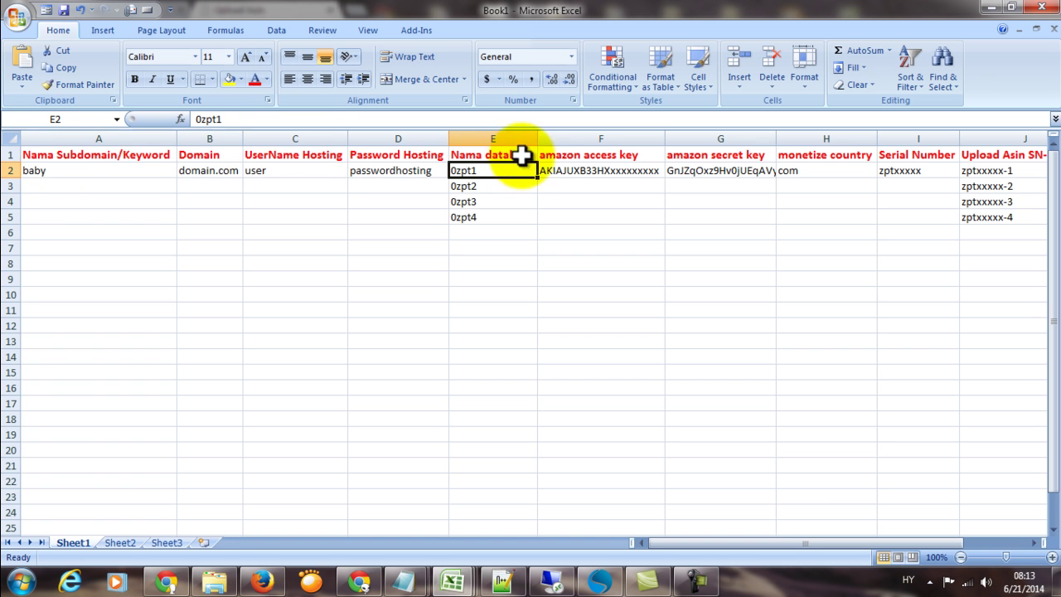
pyautogui.click(490, 188)
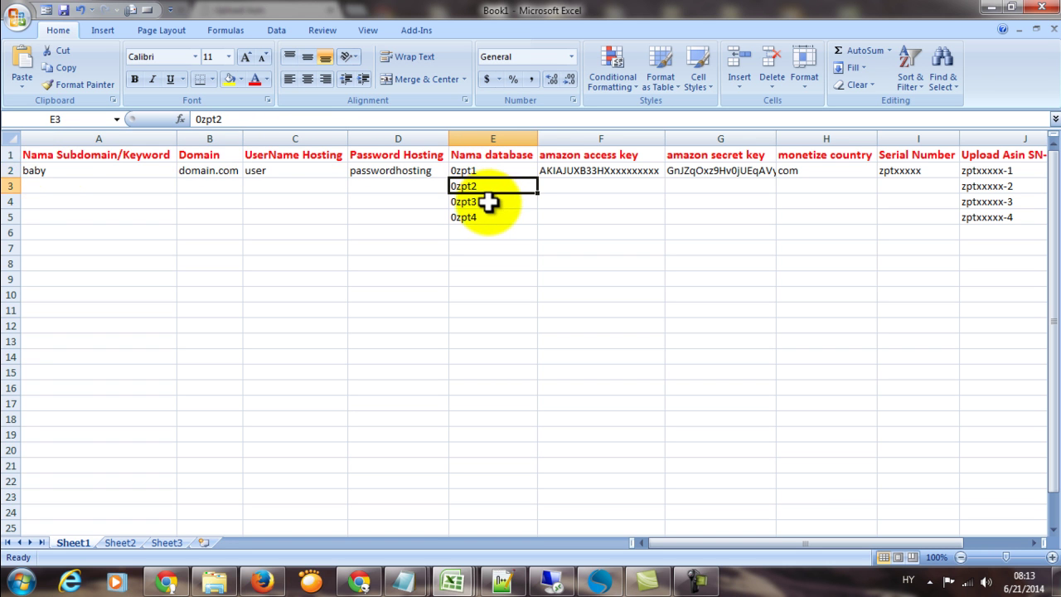
pyautogui.click(490, 202)
pyautogui.click(469, 171)
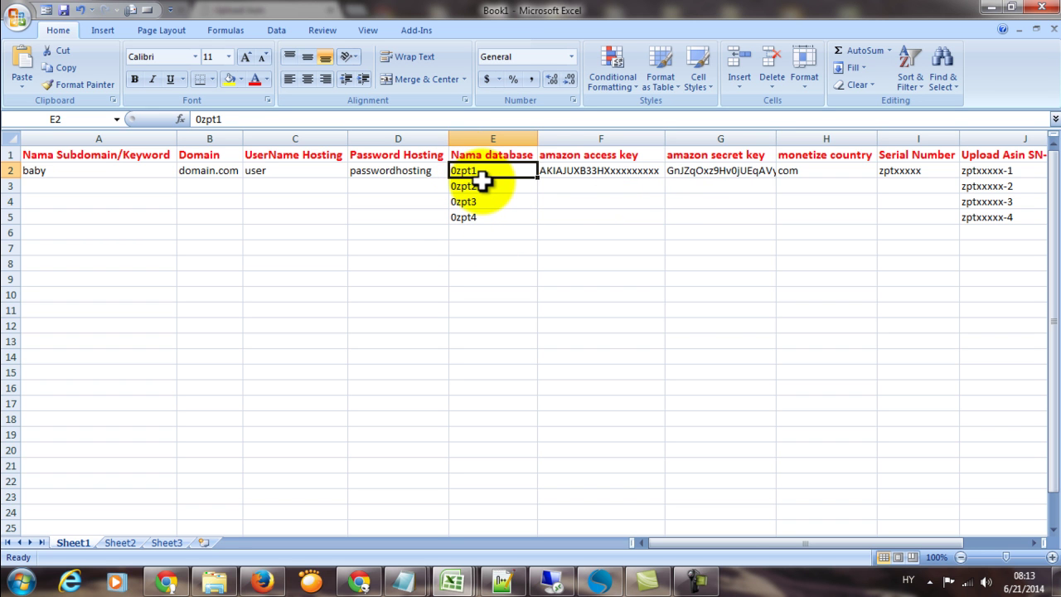
# Review the Amazon key, monetize country, serial number and upload entry cells across row 2.
pyautogui.press('Right')
pyautogui.press('Right')
pyautogui.press('Right')
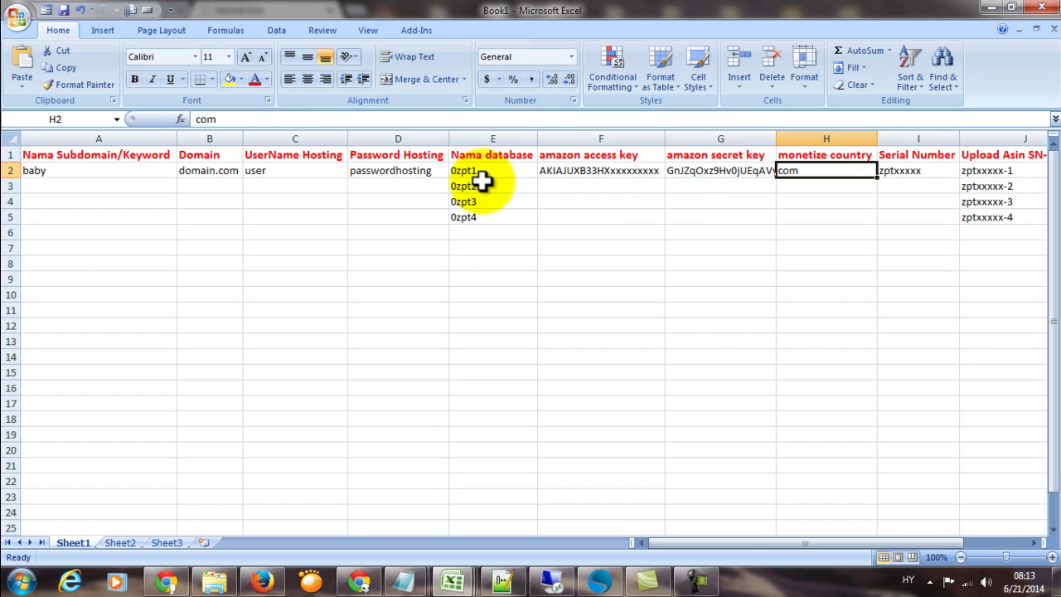
pyautogui.press('Left')
pyautogui.press('Right')
pyautogui.press('Left')
pyautogui.press('Right')
pyautogui.press('Right')
pyautogui.press('Right')
pyautogui.press('Right')
pyautogui.press('Left')
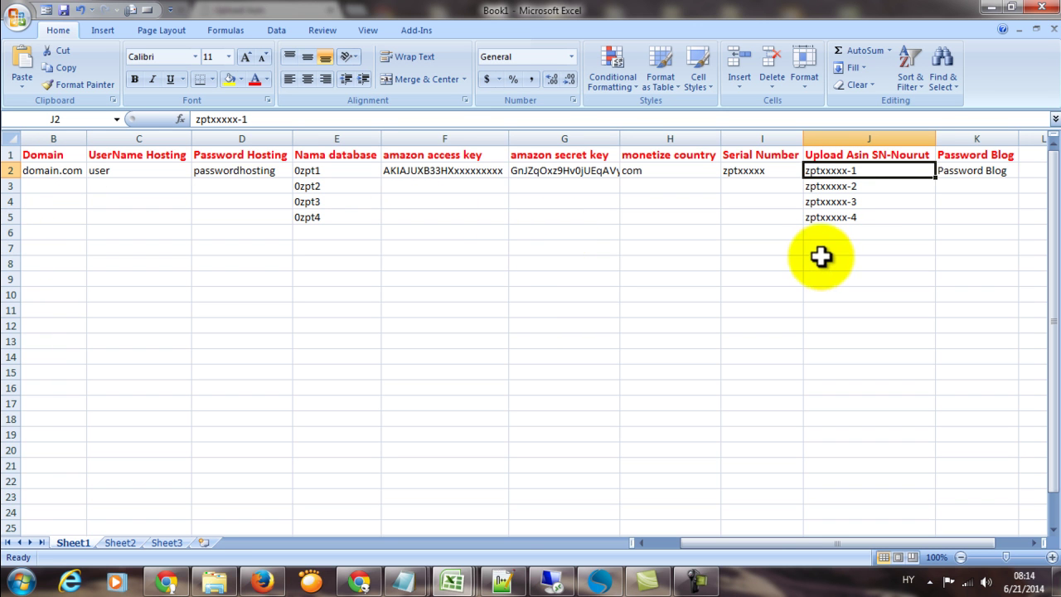
# Compare the numbered ASIN upload entries in column J row by row, down from J2 and back up.
pyautogui.click(817, 187)
pyautogui.click(819, 172)
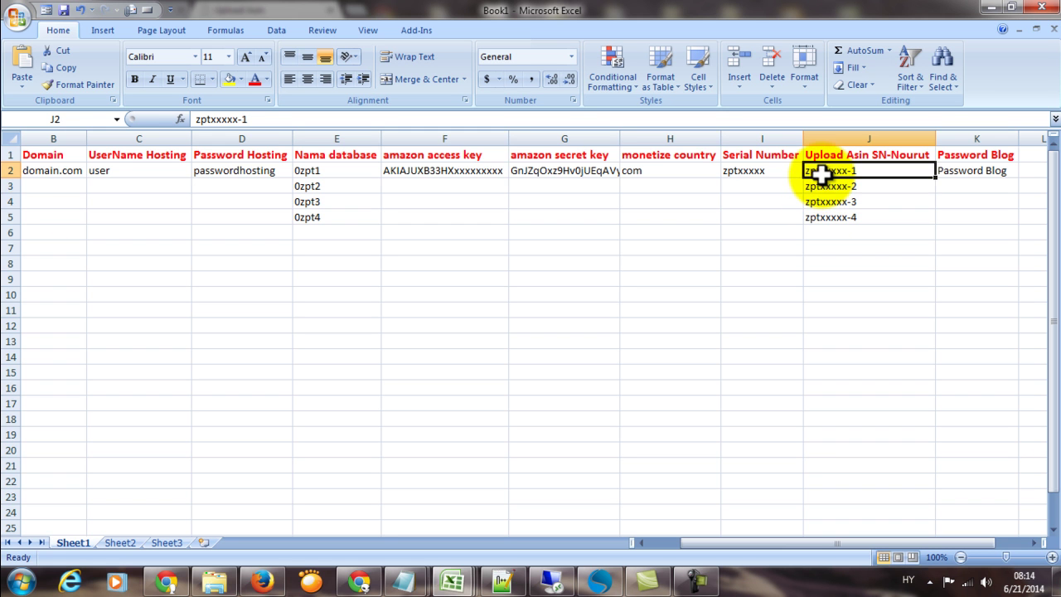
pyautogui.click(820, 187)
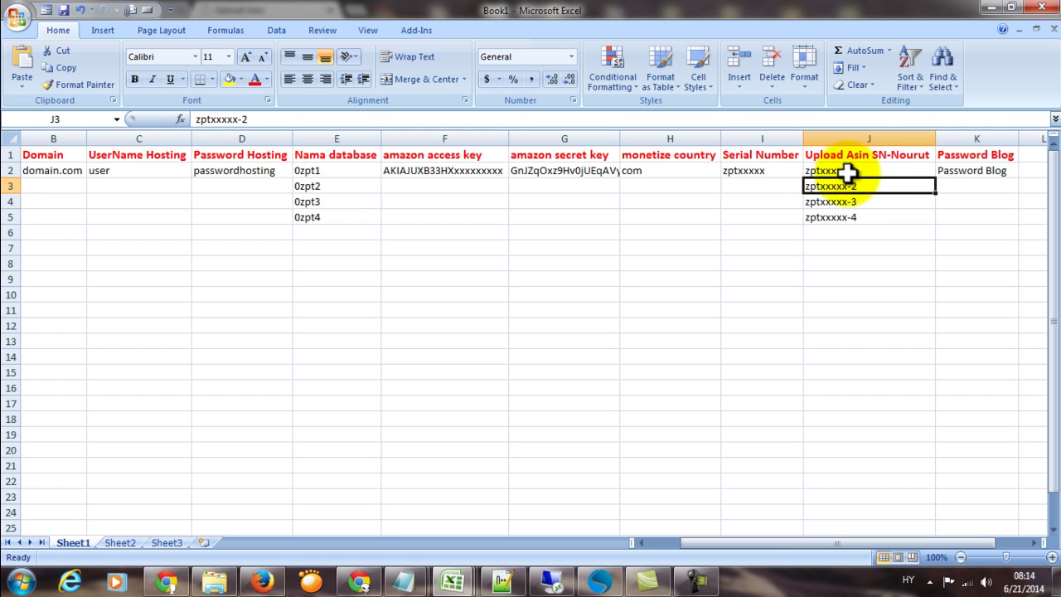
pyautogui.click(817, 172)
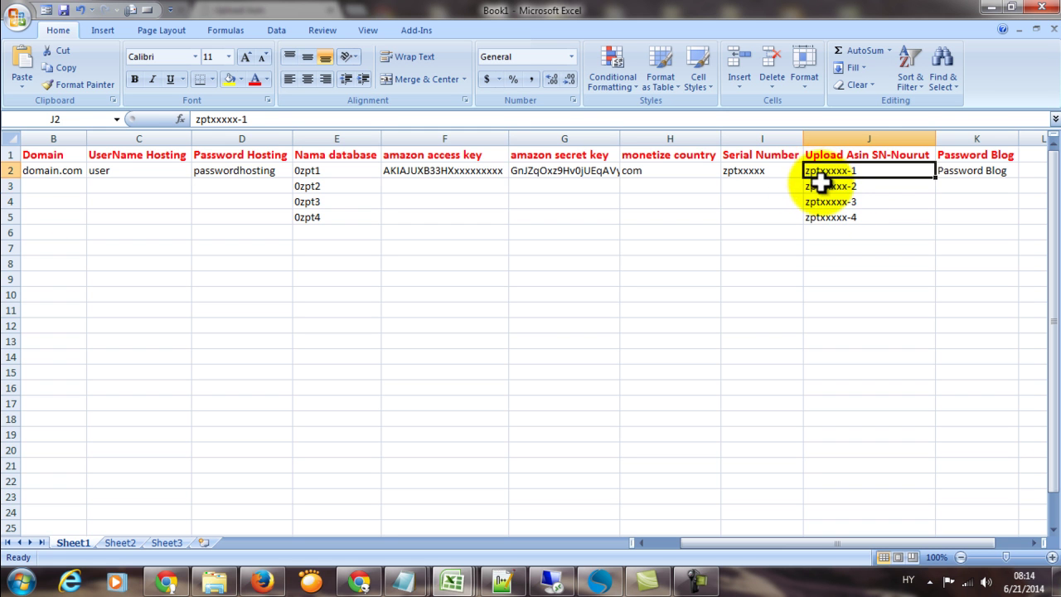
pyautogui.click(818, 184)
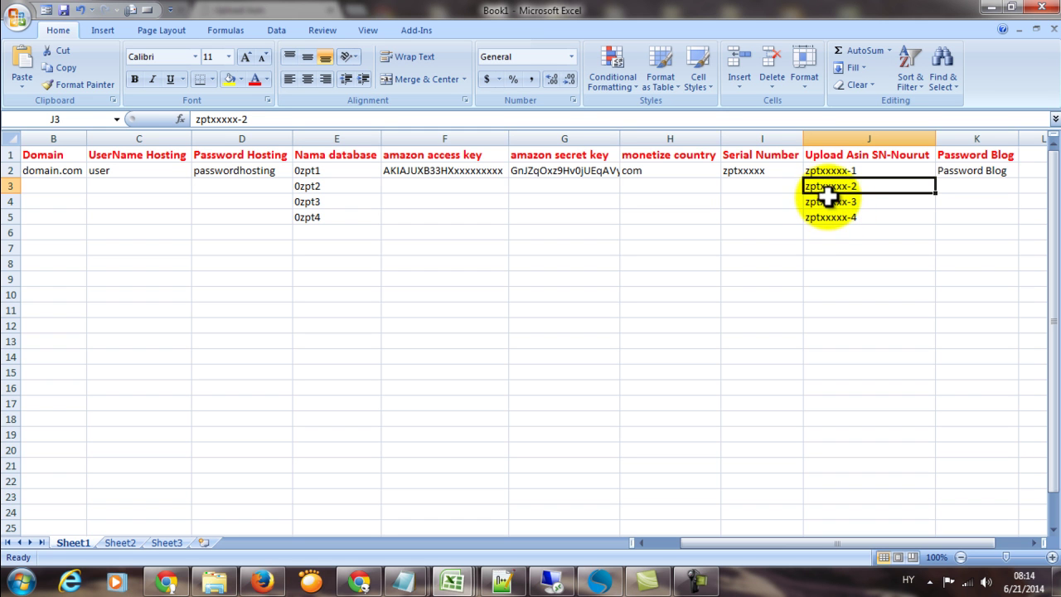
pyautogui.click(826, 200)
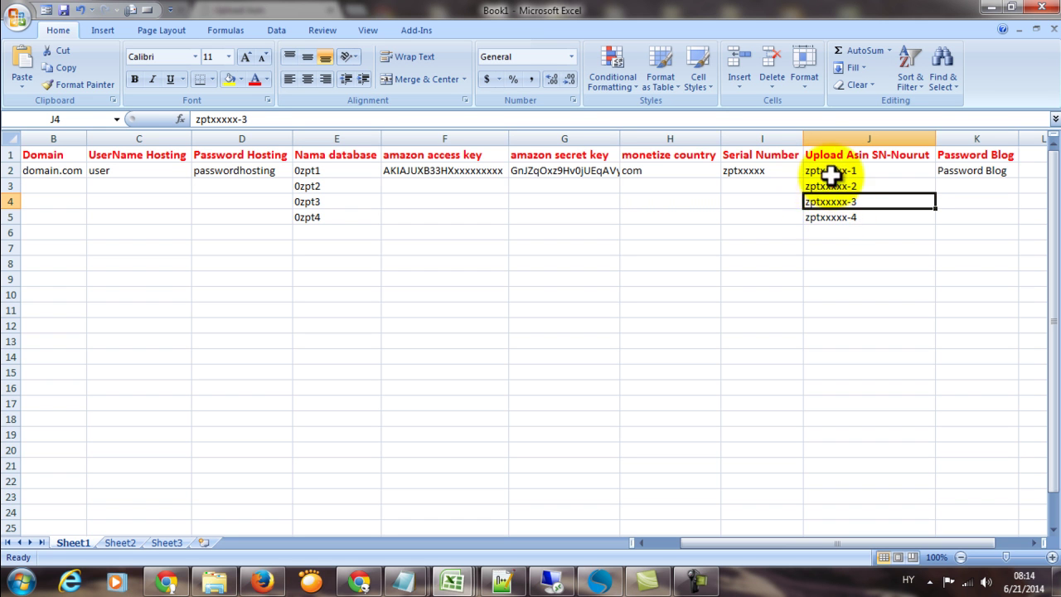
pyautogui.click(818, 233)
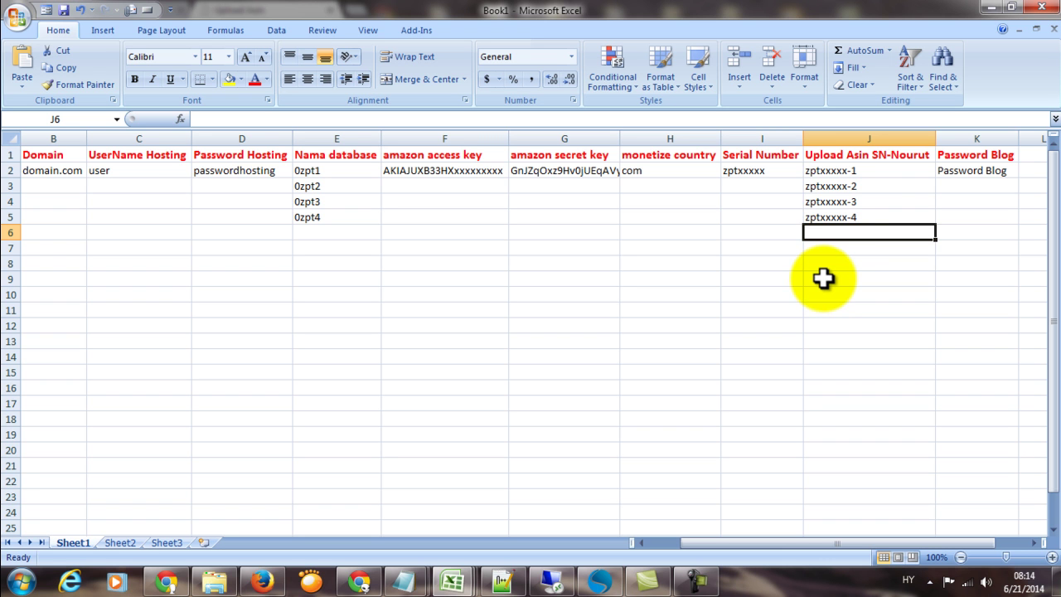
pyautogui.click(836, 213)
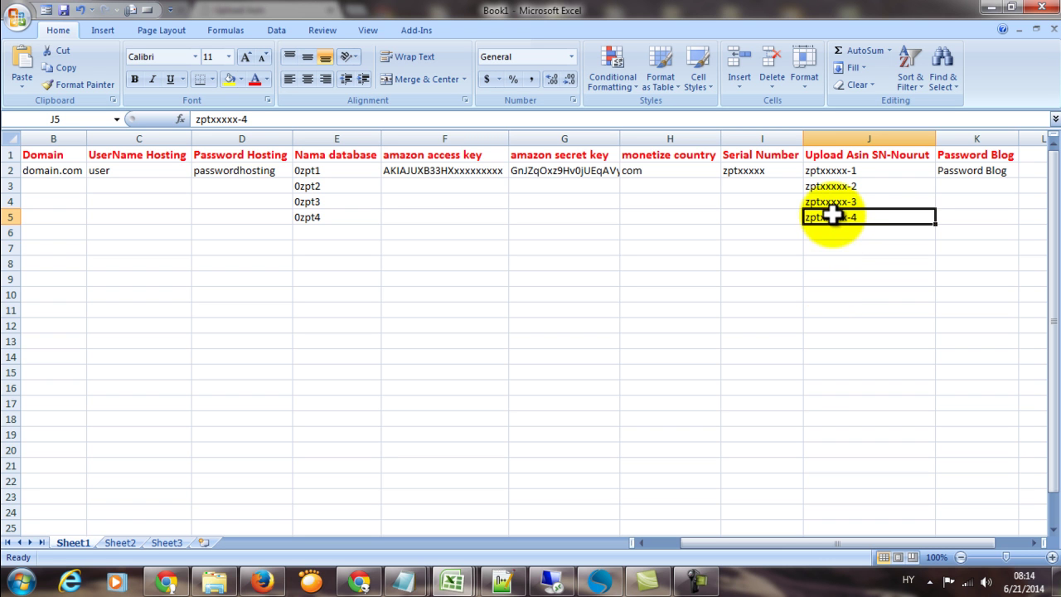
pyautogui.click(830, 199)
pyautogui.click(830, 186)
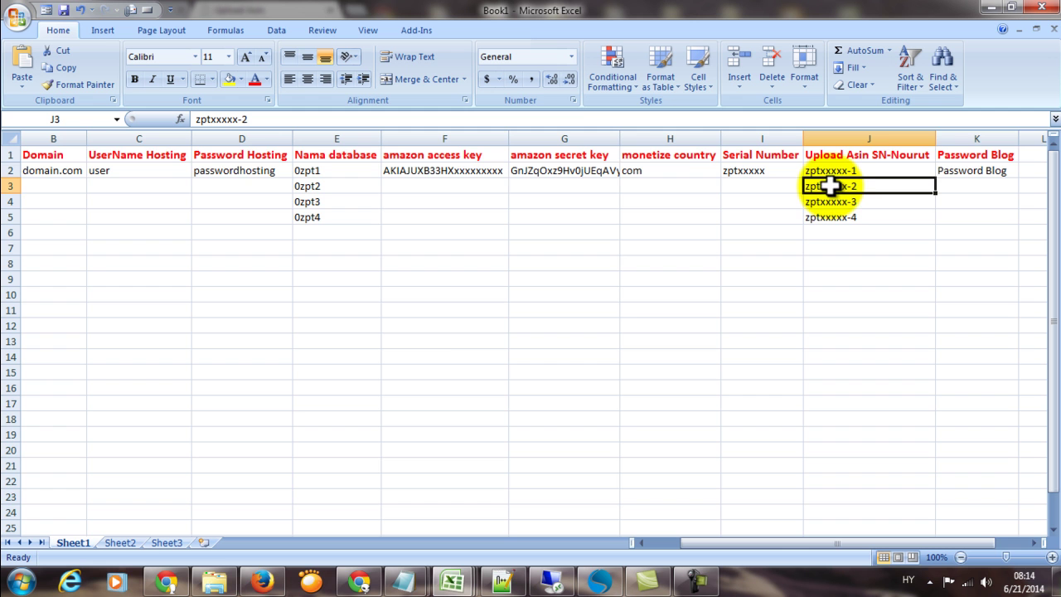
pyautogui.click(843, 171)
# Review row 2 from the upload entry back to the subdomain keyword, and recheck the domain and hosting cells.
pyautogui.press('Left')
pyautogui.press('Left')
pyautogui.press('Left')
pyautogui.press('Left')
pyautogui.press('Left')
pyautogui.press('Left')
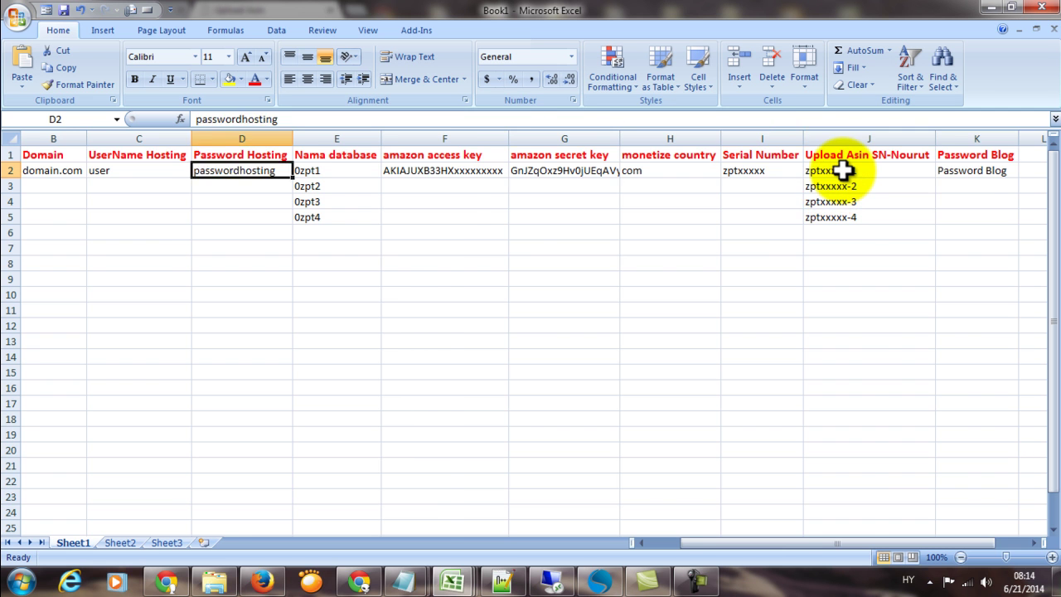
pyautogui.press('Left')
pyautogui.press('Left')
pyautogui.press('Left')
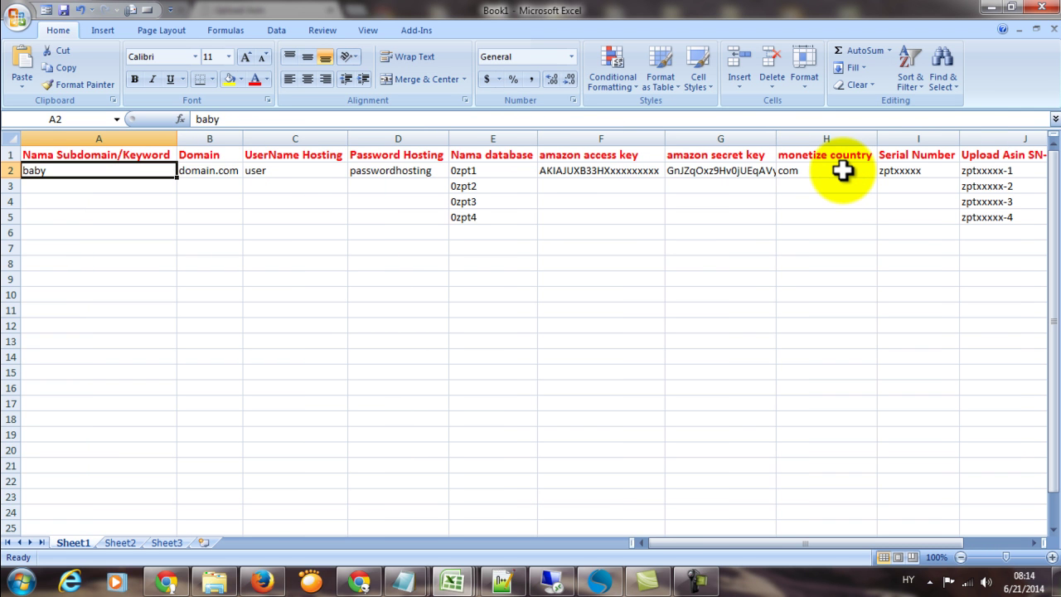
pyautogui.press('Right')
pyautogui.press('Left')
pyautogui.press('Right')
pyautogui.press('Right')
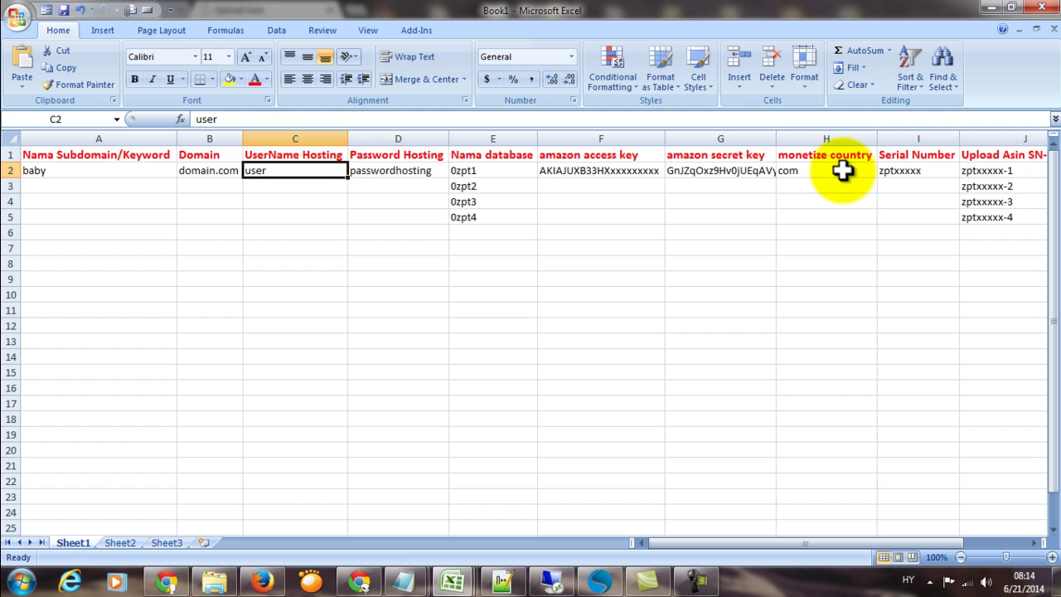
pyautogui.press('Right')
pyautogui.press('Right')
pyautogui.press('Left')
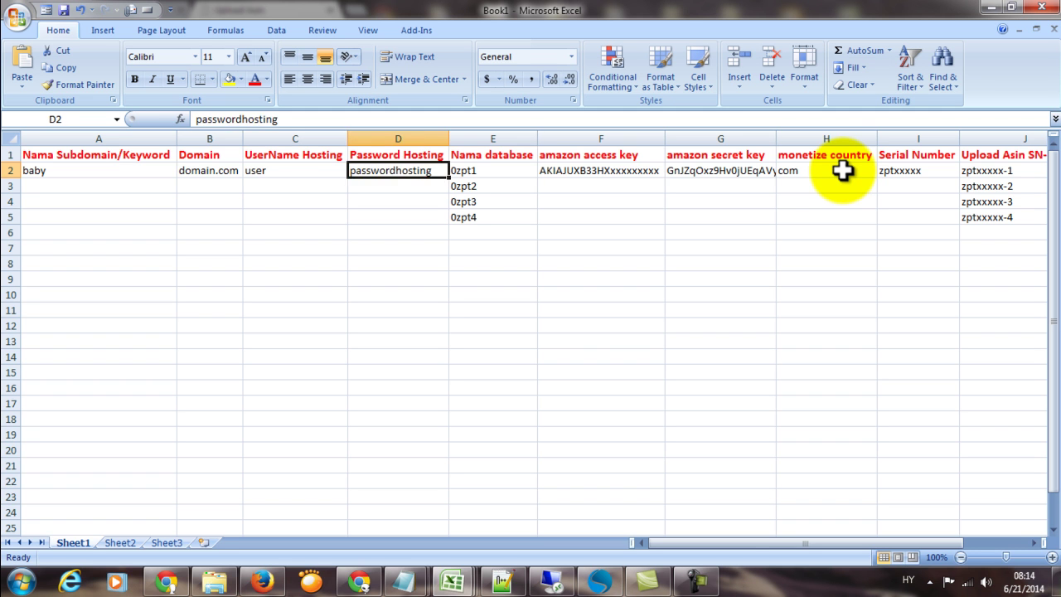
# Go through every field of row 2 once more, starting from the subdomain keyword in A2.
pyautogui.press('Home')
pyautogui.press('Right')
pyautogui.press('Right')
pyautogui.press('Right')
pyautogui.press('Right')
pyautogui.press('Right')
pyautogui.press('Right')
pyautogui.press('Right')
pyautogui.press('Right')
pyautogui.press('Right')
pyautogui.press('Right')
pyautogui.press('Right')
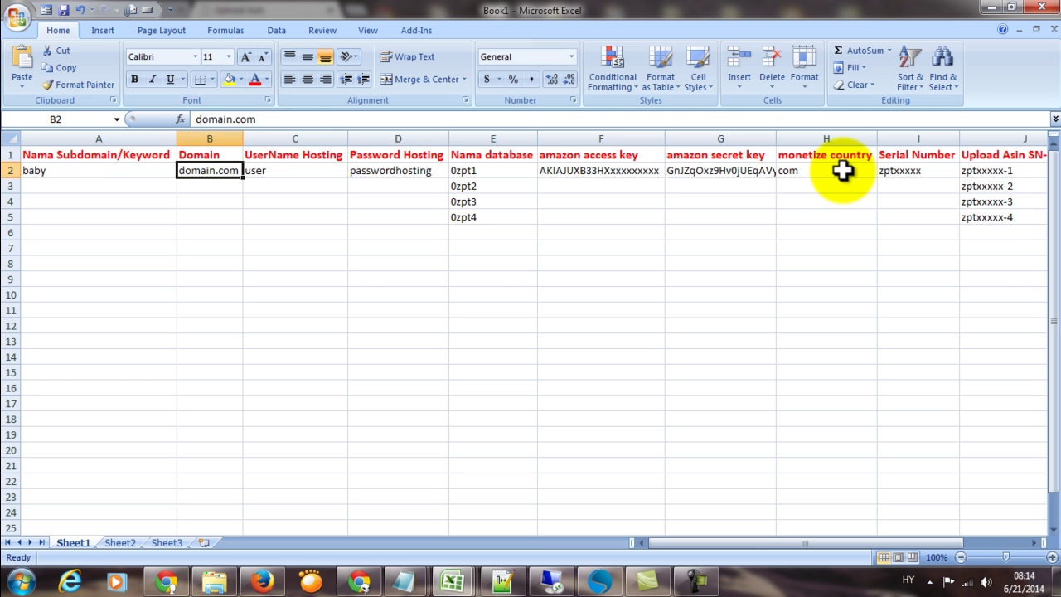
# Review the row 2 entries across to the ASIN upload column and return to the subdomain keyword in A2.
pyautogui.press('Left')
pyautogui.press('Left')
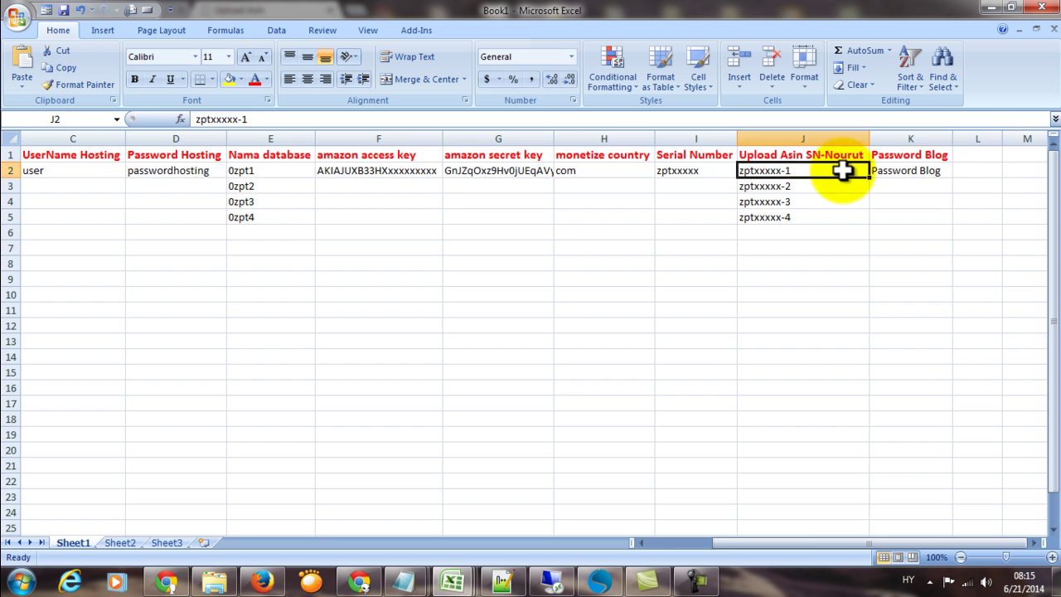
pyautogui.press('Home')
pyautogui.press('Right')
pyautogui.press('Right')
pyautogui.press('Right')
pyautogui.press('Right')
pyautogui.press('Right')
pyautogui.press('Right')
pyautogui.press('Right')
pyautogui.press('Right')
pyautogui.press('Right')
pyautogui.press('Right')
pyautogui.press('Right')
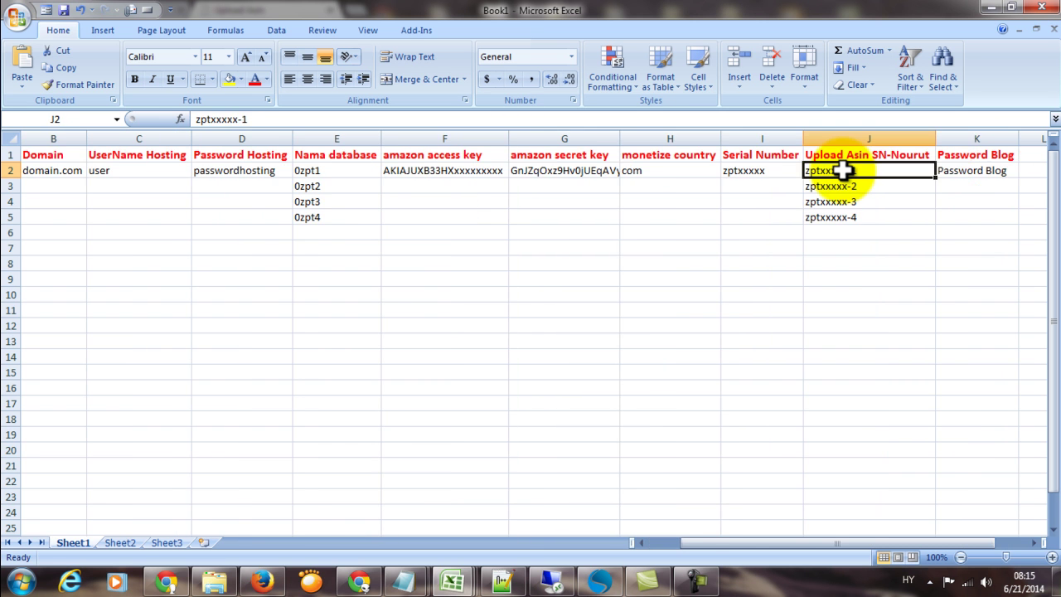
pyautogui.press('Left')
pyautogui.press('Home')
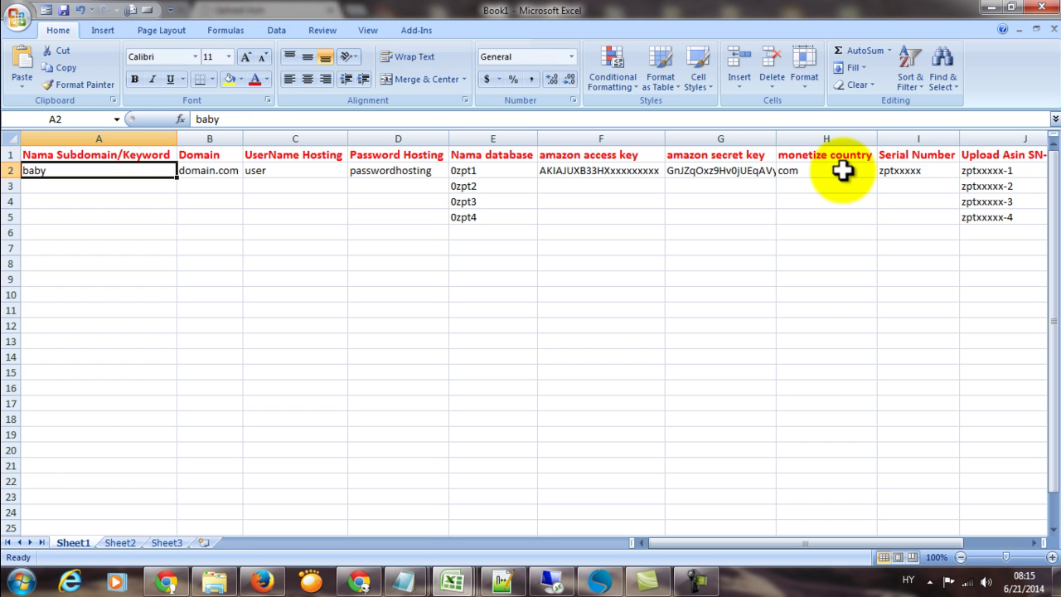
# Examine each row 2 field from the subdomain keyword through to the blog password in K2.
pyautogui.press('Tab')
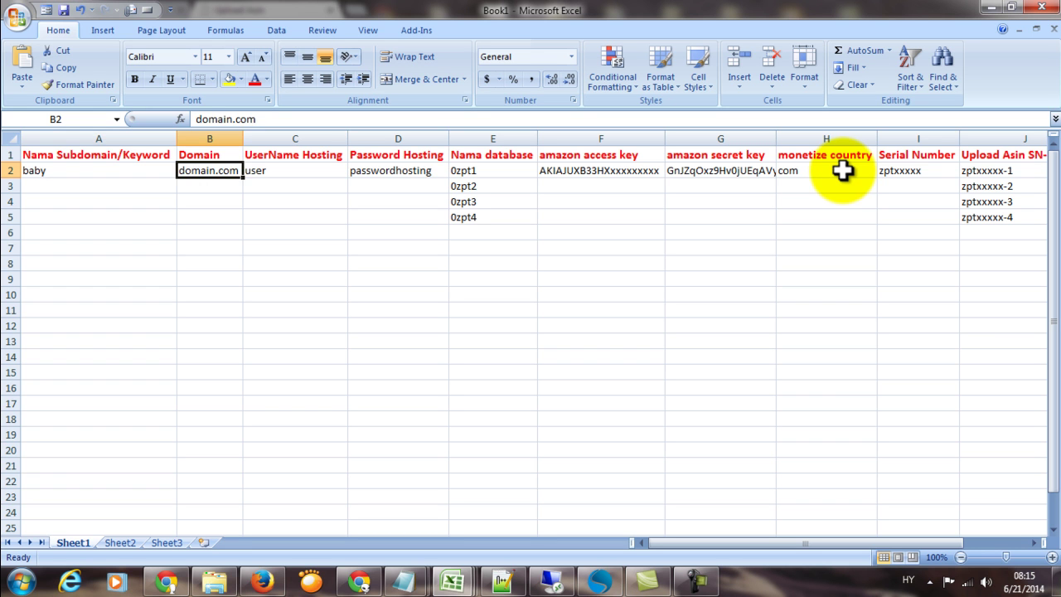
pyautogui.hotkey('shift', 'Tab')
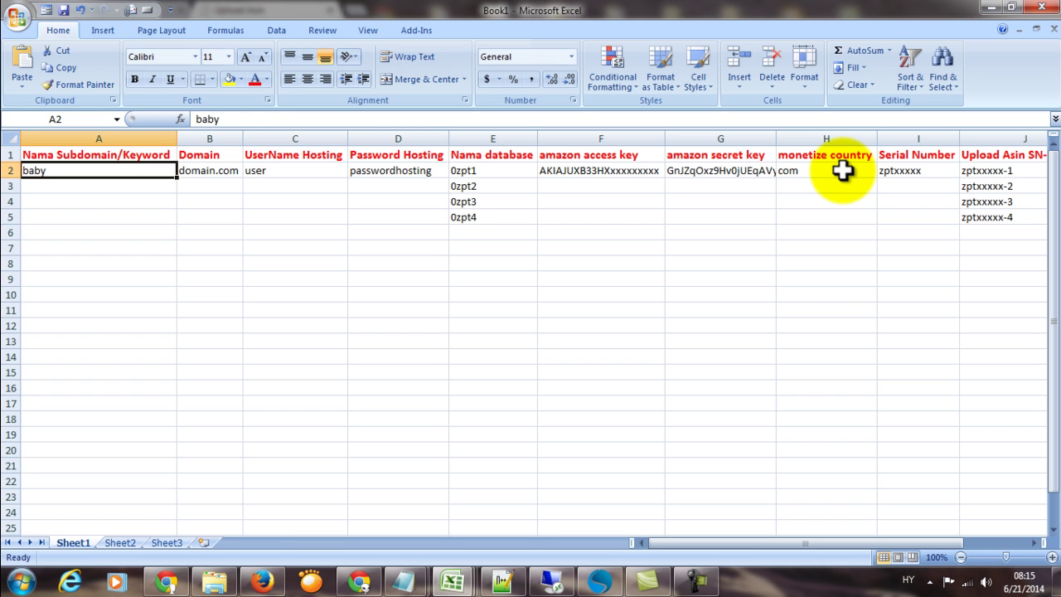
pyautogui.press('Tab')
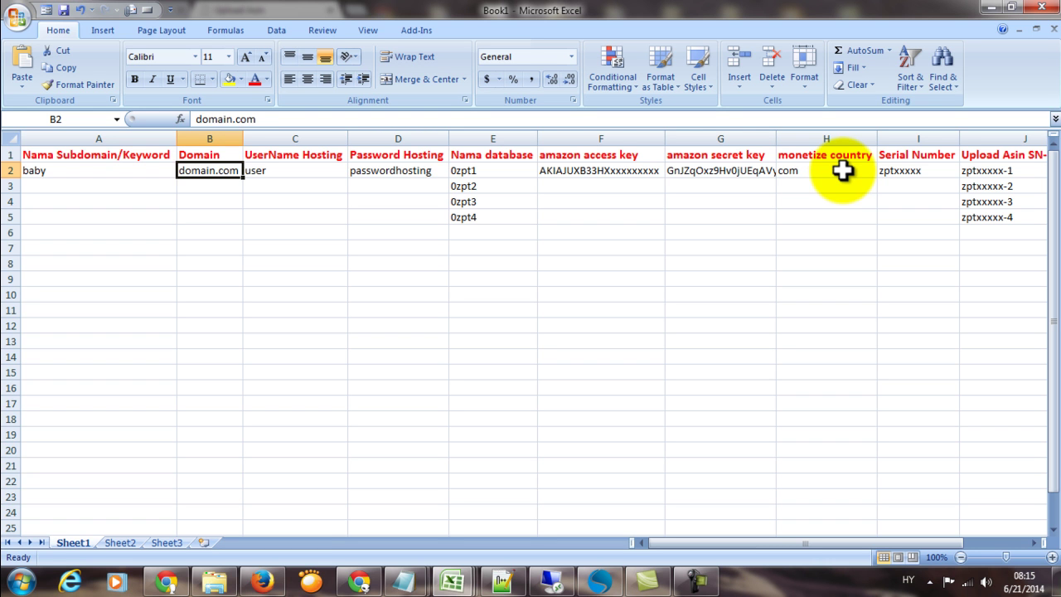
pyautogui.press('Tab')
pyautogui.press('Tab')
pyautogui.press('Tab')
pyautogui.press('Tab')
pyautogui.press('Tab')
pyautogui.press('Tab')
pyautogui.press('Tab')
pyautogui.press('Tab')
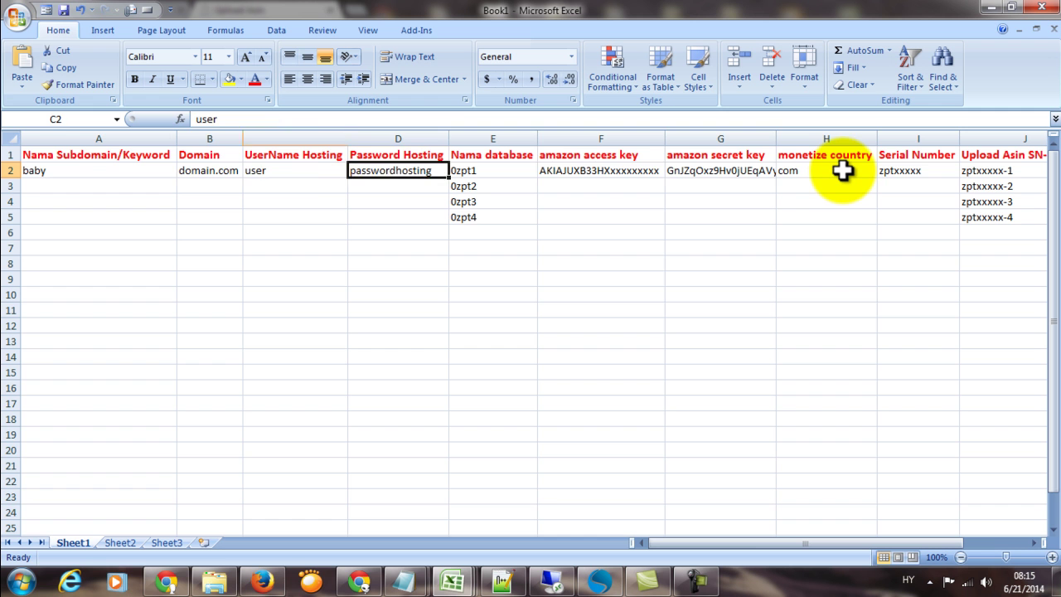
pyautogui.press('Tab')
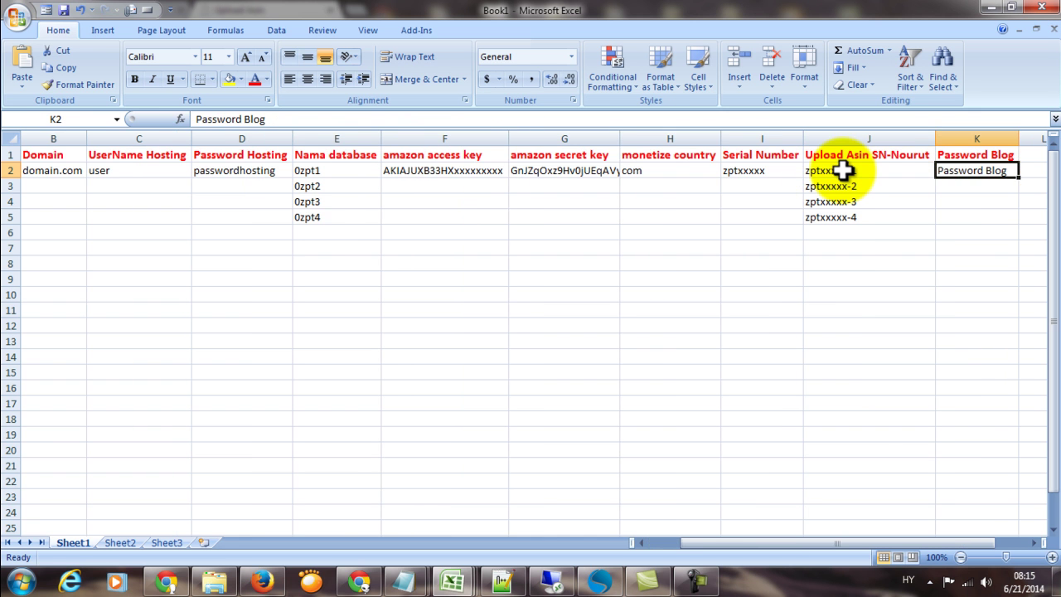
# Review row 2 back from the blog password to A2, and check the headers and entries up to the hosting user name.
pyautogui.hotkey('shift', 'Tab')
pyautogui.hotkey('shift', 'Tab')
pyautogui.hotkey('shift', 'Tab')
pyautogui.hotkey('shift', 'Tab')
pyautogui.hotkey('shift', 'Tab')
pyautogui.hotkey('shift', 'Tab')
pyautogui.hotkey('shift', 'Tab')
pyautogui.hotkey('shift', 'Tab')
pyautogui.hotkey('shift', 'Tab')
pyautogui.hotkey('shift', 'Tab')
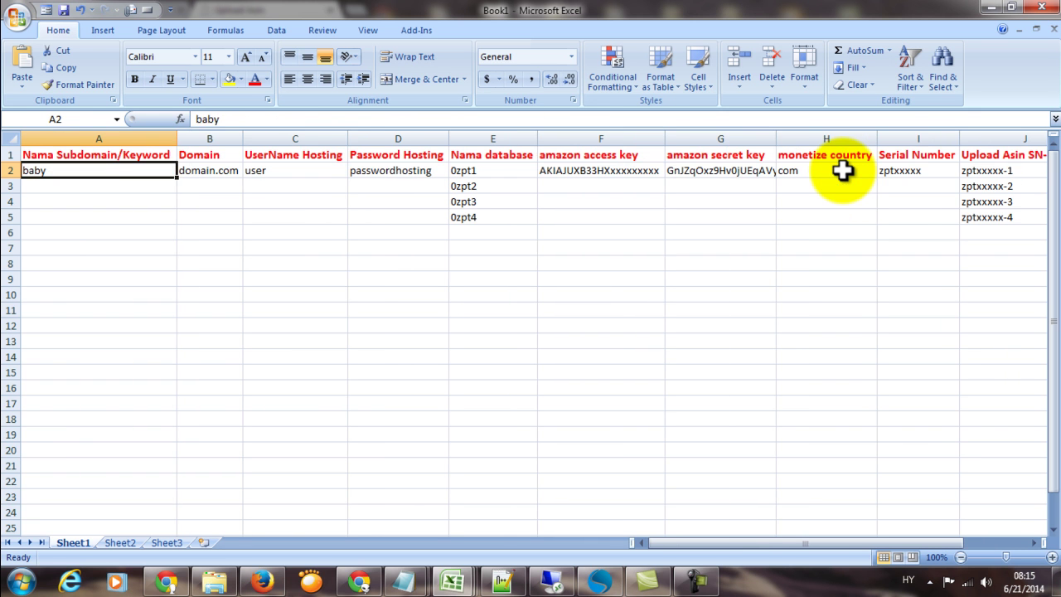
pyautogui.press('Up')
pyautogui.press('Tab')
pyautogui.press('Tab')
pyautogui.press('Down')
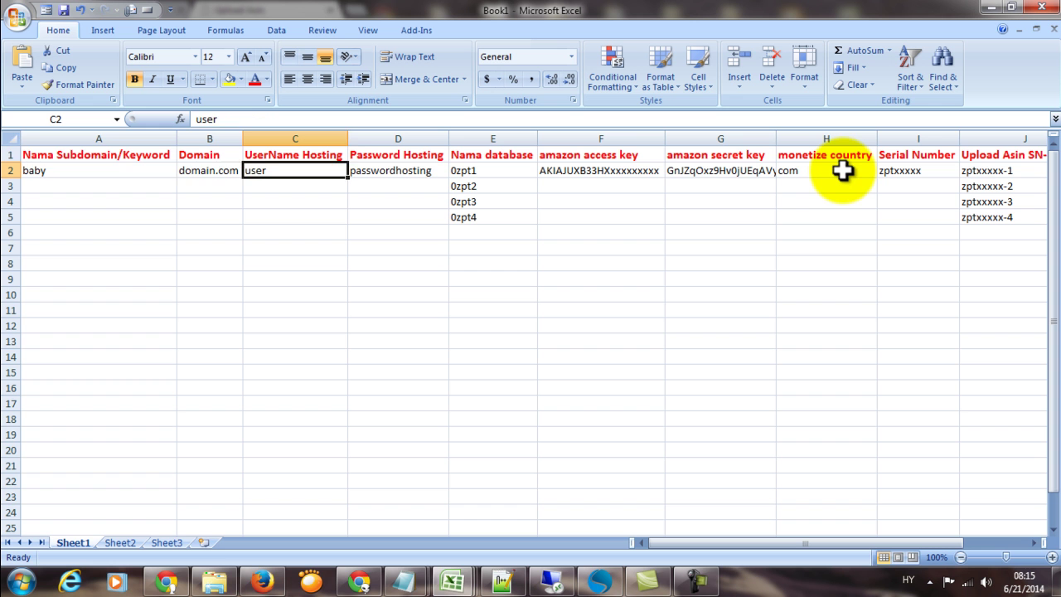
pyautogui.hotkey('shift', 'Tab')
pyautogui.hotkey('shift', 'Tab')
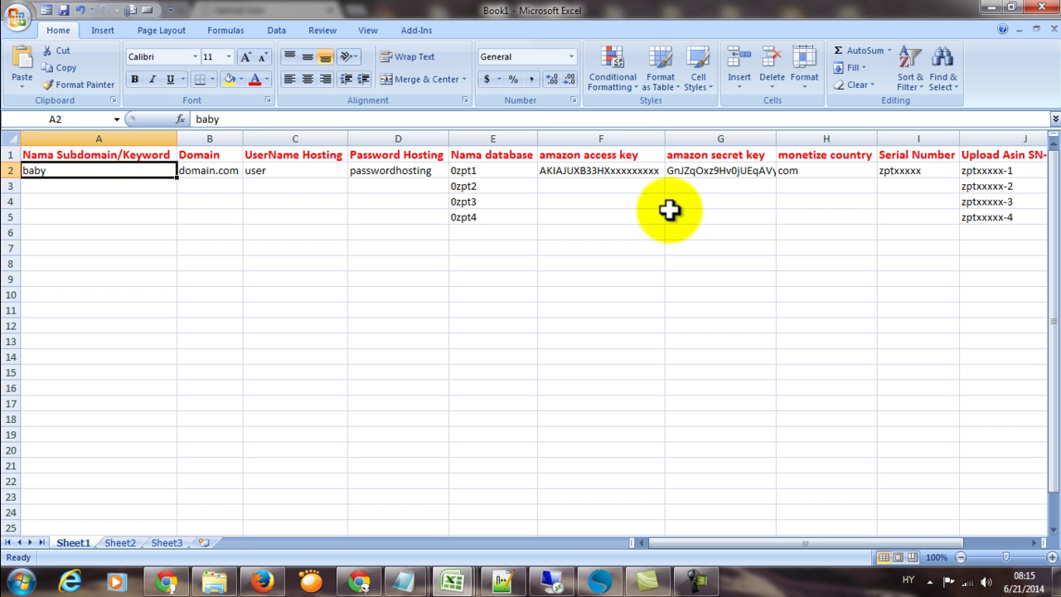
pyautogui.click(8, 155)
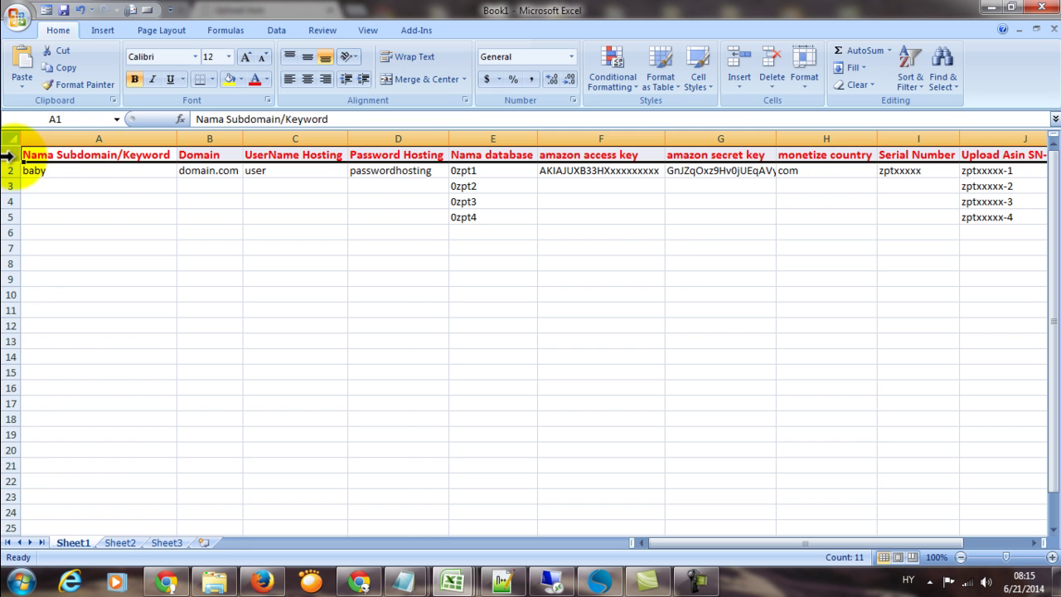
pyautogui.click(20, 21)
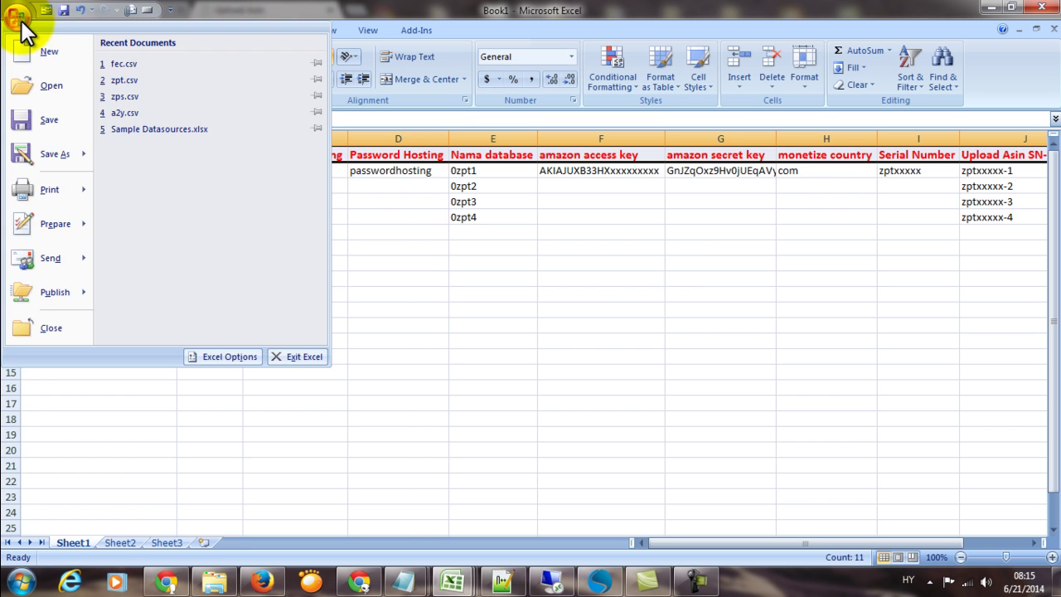
pyautogui.click(481, 272)
# Enter the file name zpt.csv in cell E9 below the database names.
pyautogui.click(477, 279)
pyautogui.write('z')
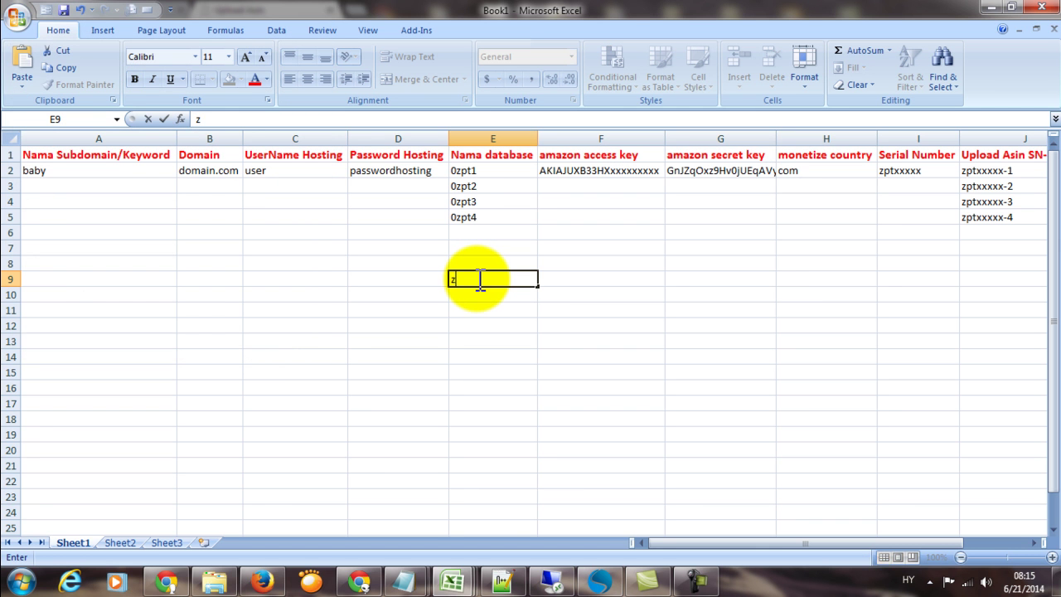
pyautogui.write('pt.csv 9')
pyautogui.press('BackSpace')
pyautogui.press('BackSpace')
pyautogui.press('Return')
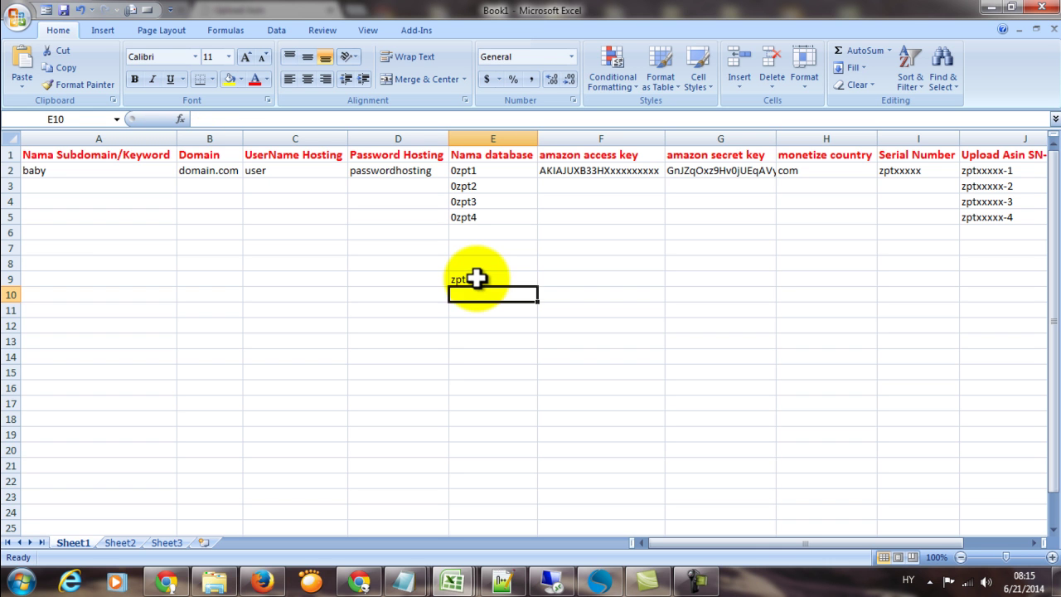
# Enter the format note commadelimited in cell E10 under the file name.
pyautogui.press('Down')
pyautogui.press('Down')
pyautogui.press('Down')
pyautogui.press('Down')
pyautogui.click(469, 296)
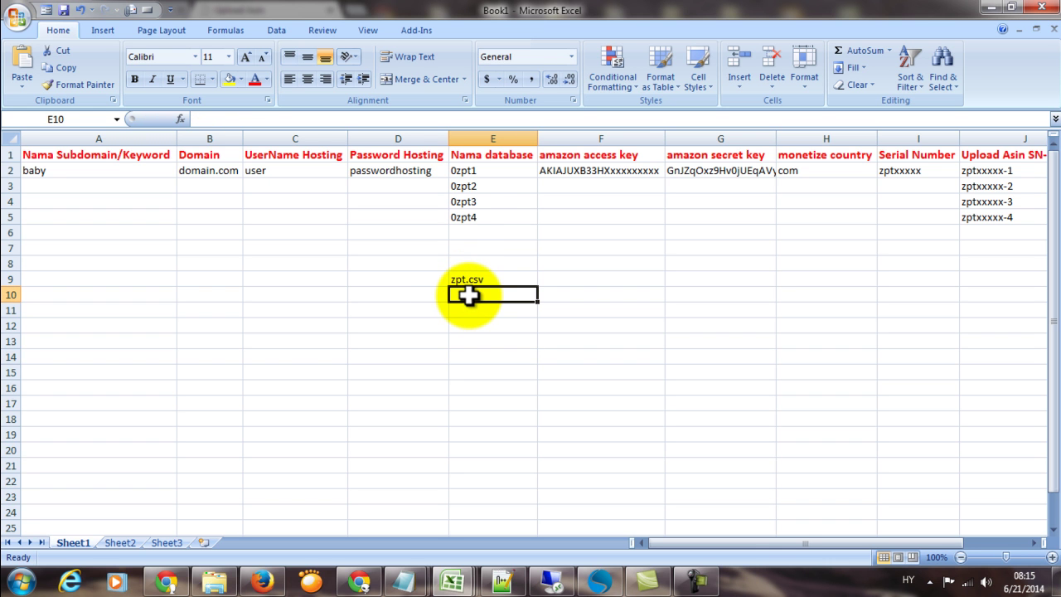
pyautogui.write('c')
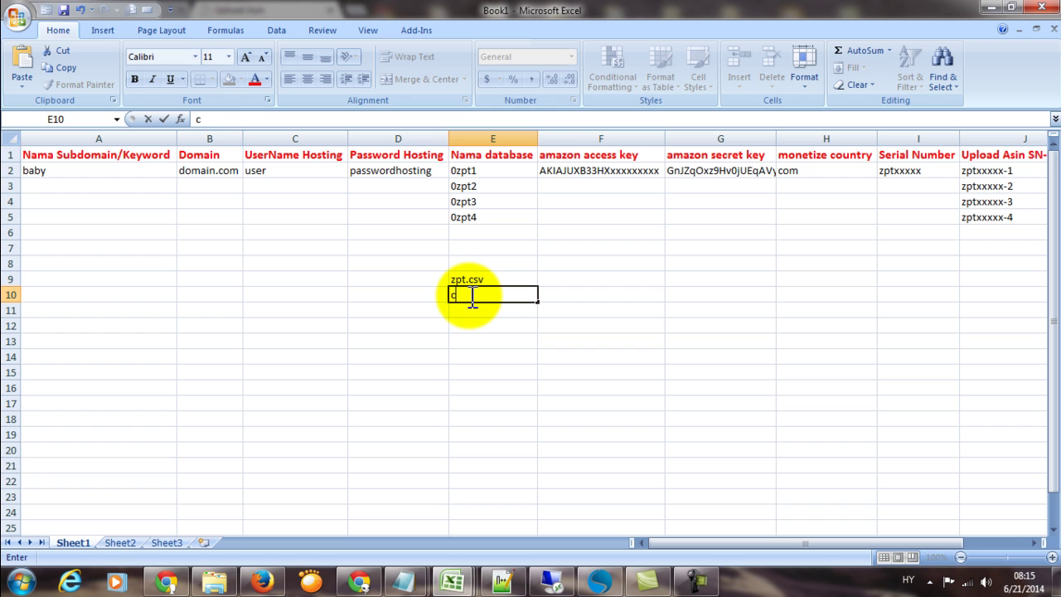
pyautogui.write('ommadelimited')
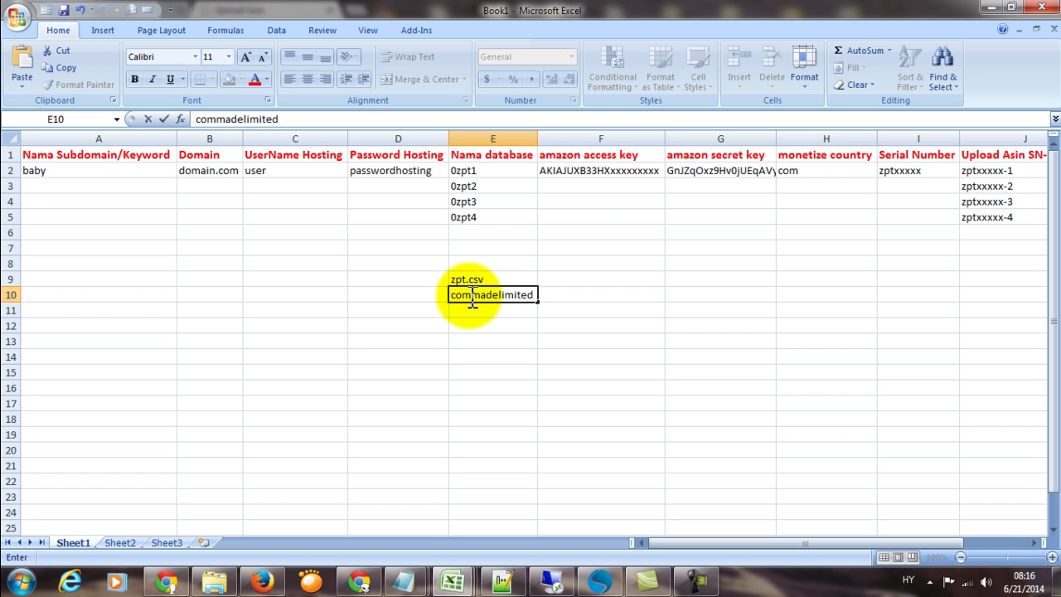
pyautogui.press('Return')
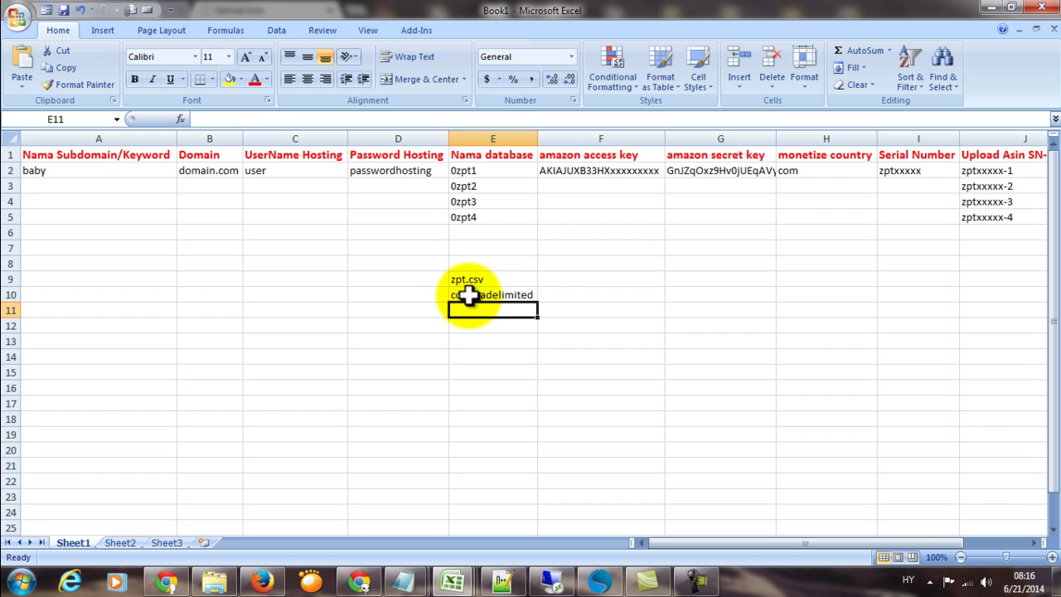
# Set up saving the workbook as zpt.csv in CSV (Comma delimited) format, and cancel the save.
pyautogui.click(497, 292)
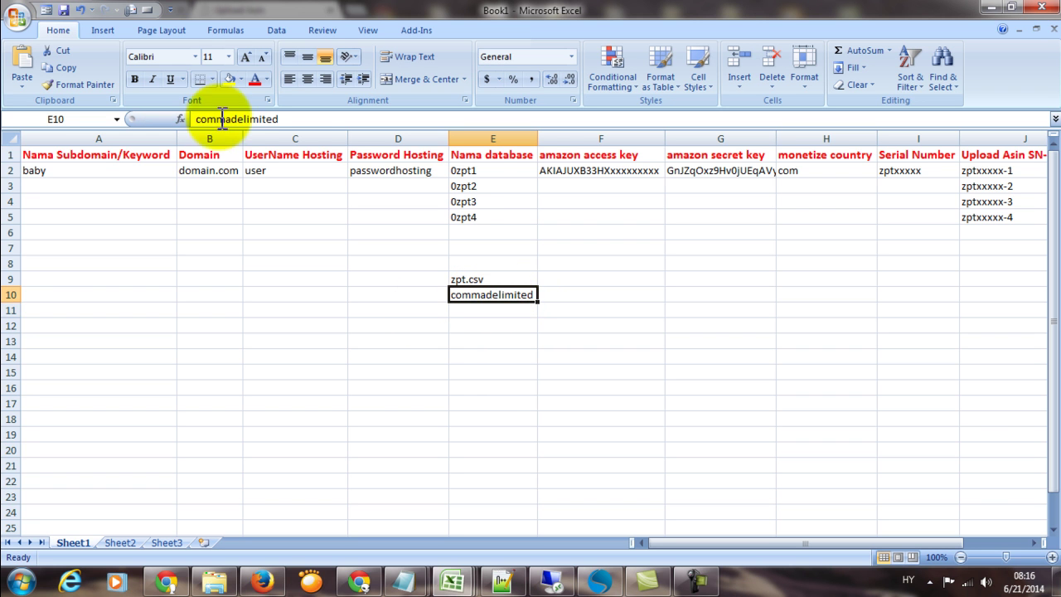
pyautogui.click(17, 18)
pyautogui.click(23, 148)
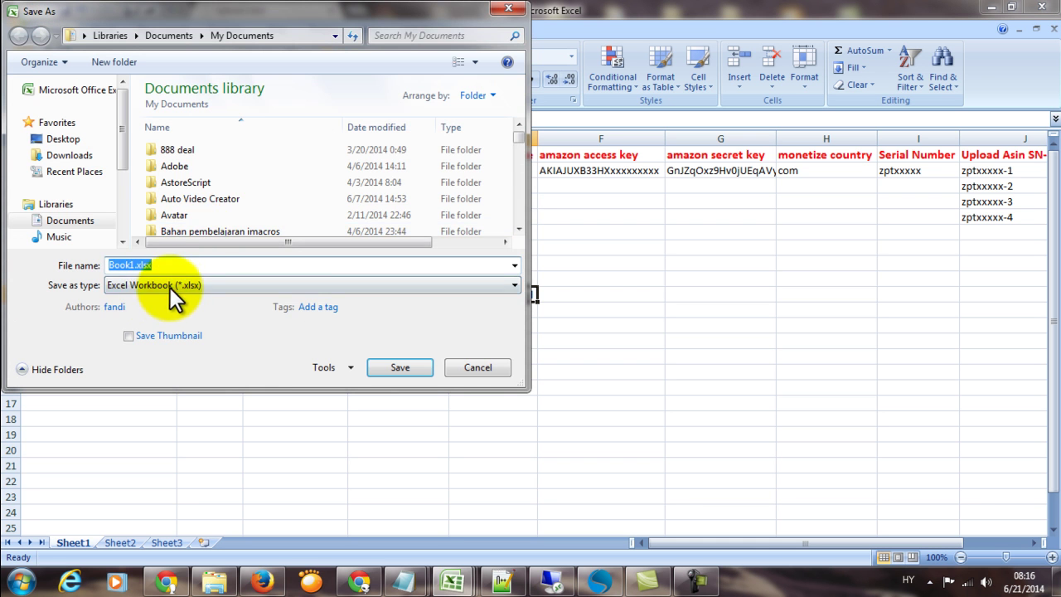
pyautogui.click(170, 285)
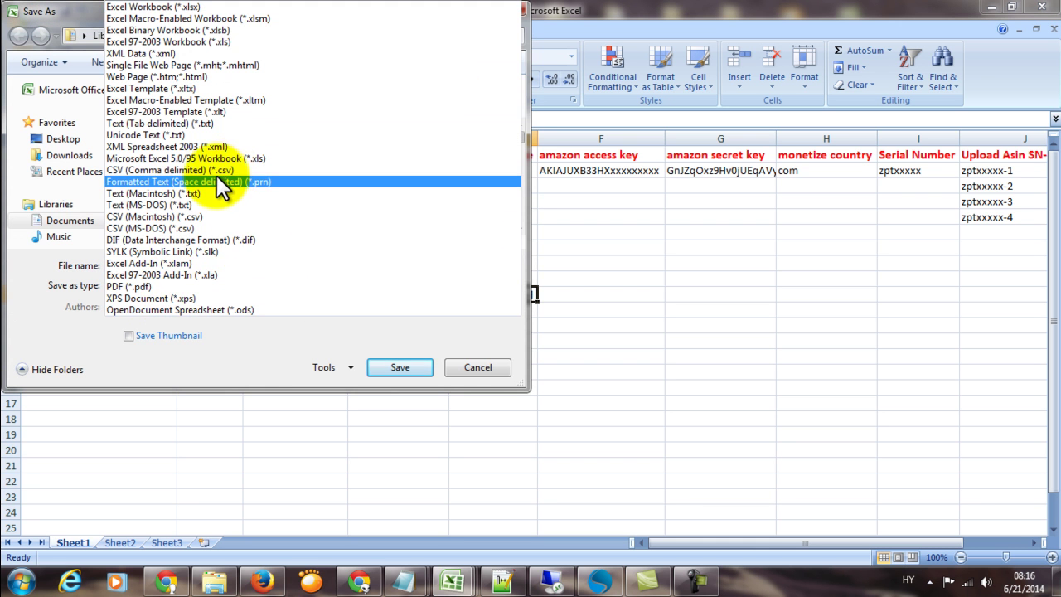
pyautogui.click(212, 169)
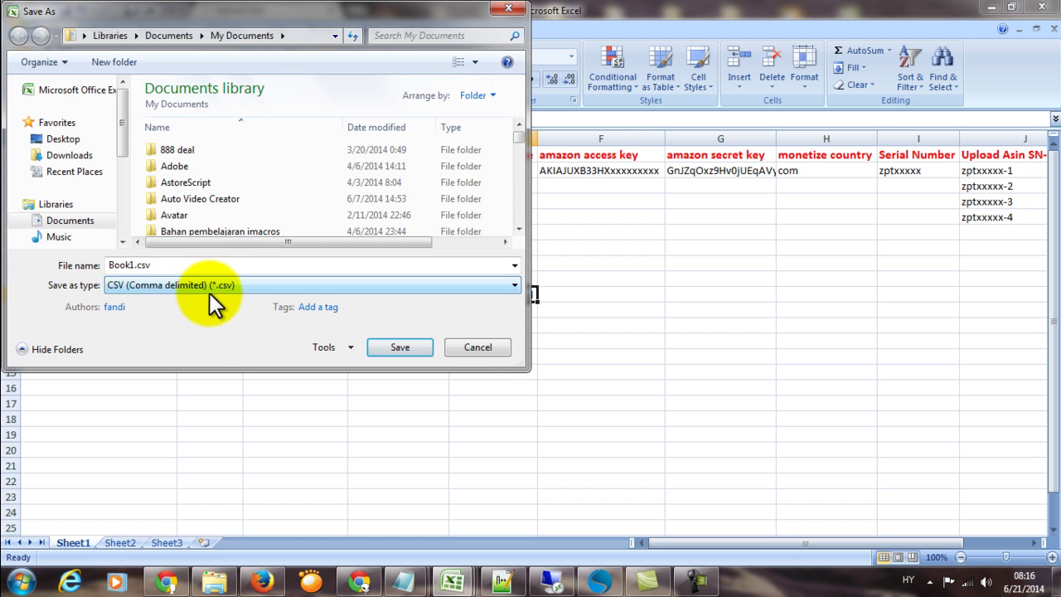
pyautogui.click(141, 266)
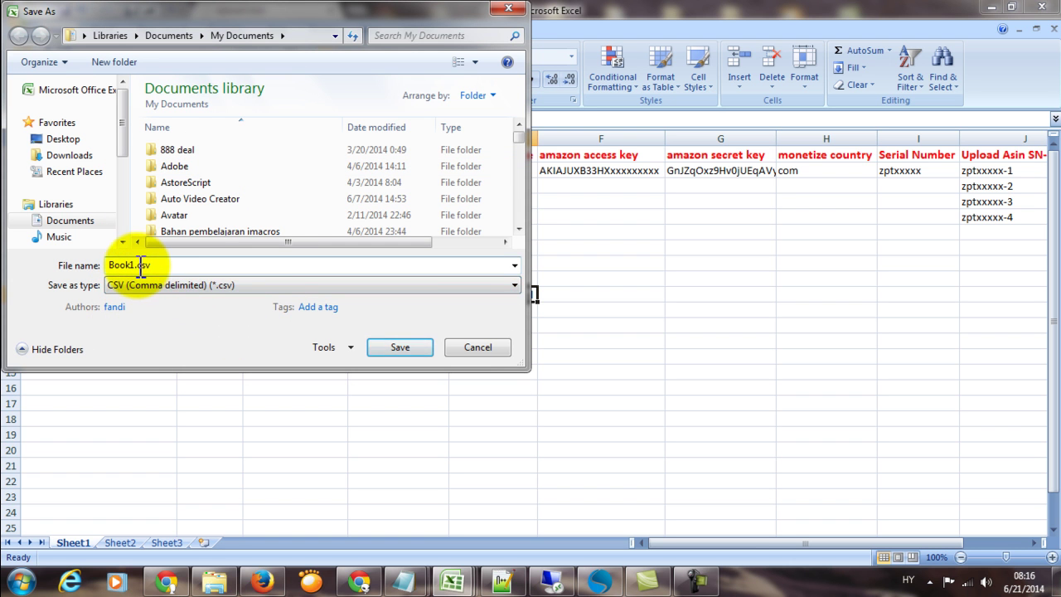
pyautogui.doubleClick(136, 265)
pyautogui.write('zpt.csv')
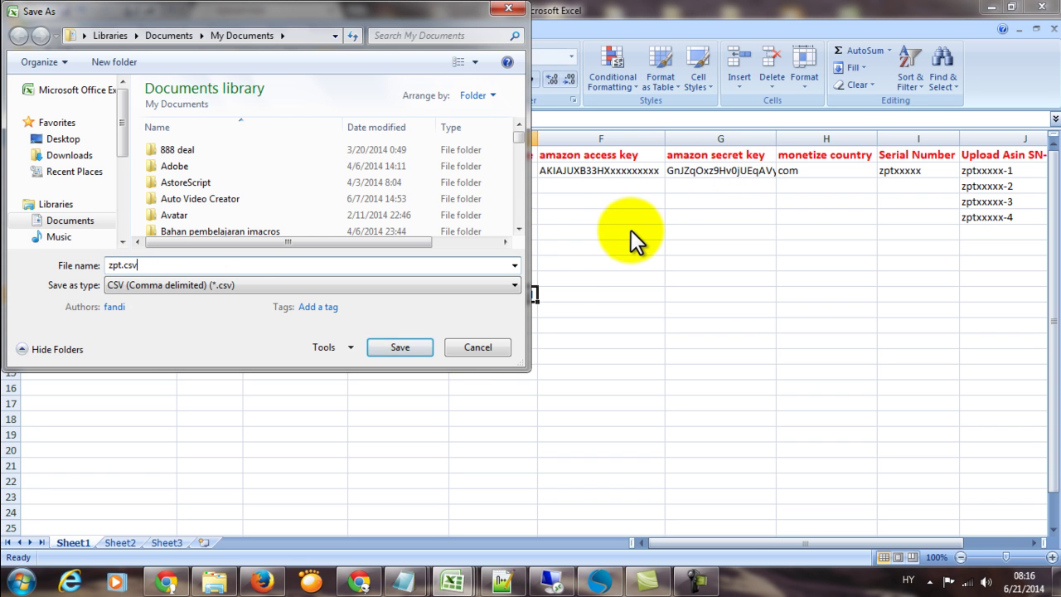
pyautogui.click(476, 348)
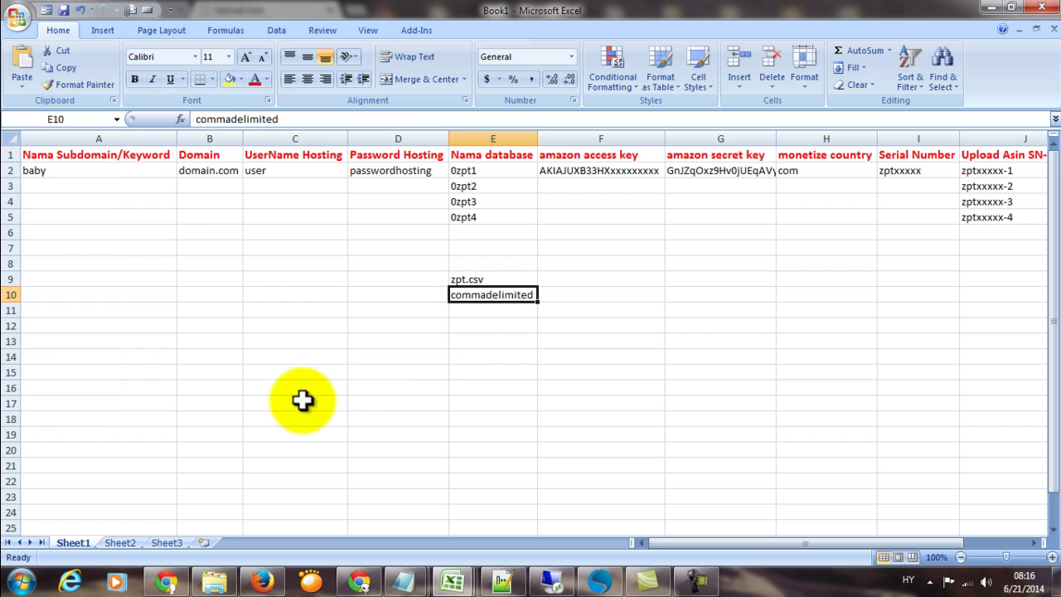
# Check the file name note in E9 and compare row 4 from its database name to its ASIN upload entry.
pyautogui.click(475, 280)
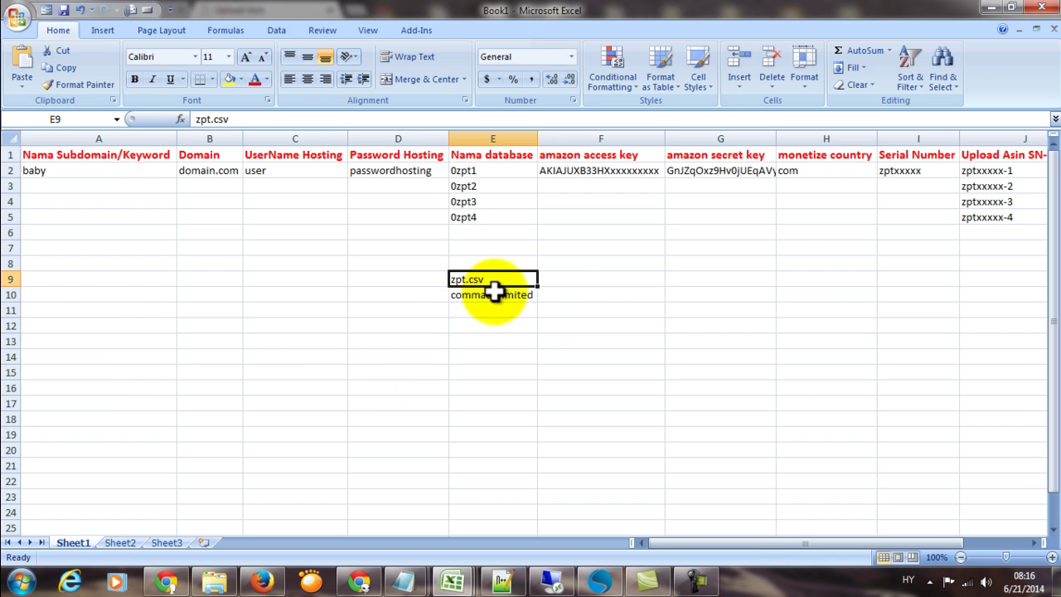
pyautogui.click(491, 204)
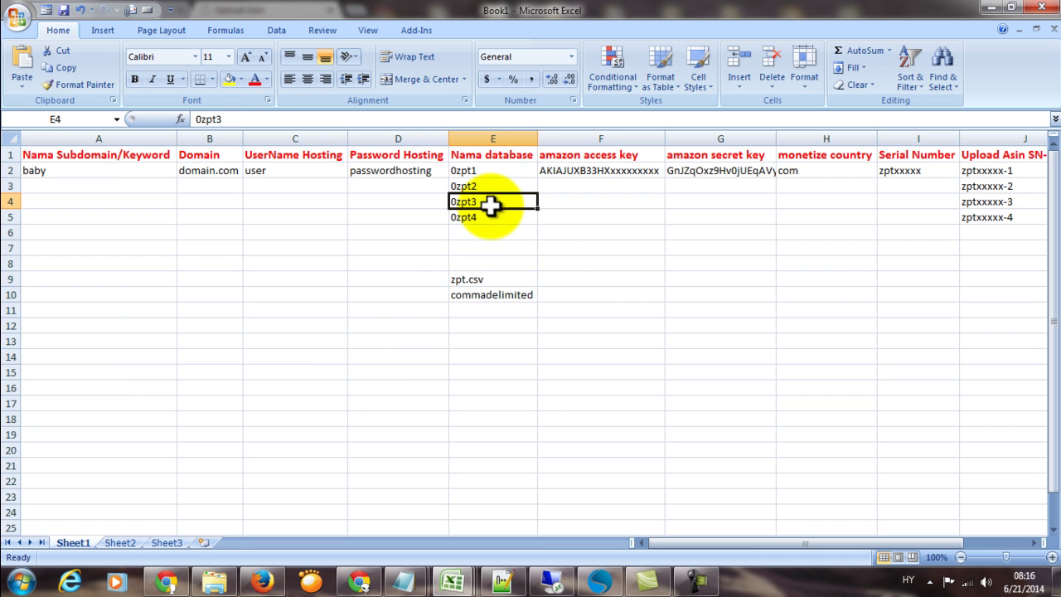
pyautogui.press('Right')
pyautogui.press('Right')
pyautogui.press('Right')
pyautogui.press('Right')
pyautogui.press('Right')
pyautogui.press('Right')
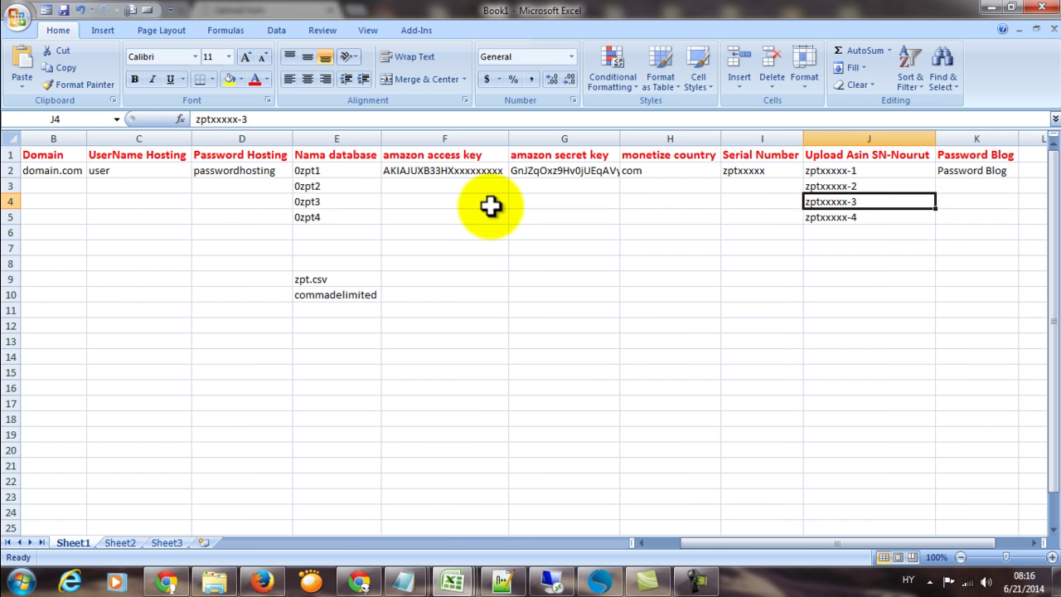
# Examine the upload and serial number columns in row 4, and look across row 3 back to A3.
pyautogui.press('Left')
pyautogui.press('Left')
pyautogui.press('Left')
pyautogui.press('Right')
pyautogui.press('Right')
pyautogui.press('Up')
pyautogui.press('Left')
pyautogui.press('Left')
pyautogui.press('Left')
pyautogui.press('Left')
pyautogui.press('Left')
pyautogui.press('Left')
pyautogui.press('Left')
pyautogui.press('Left')
pyautogui.press('Left')
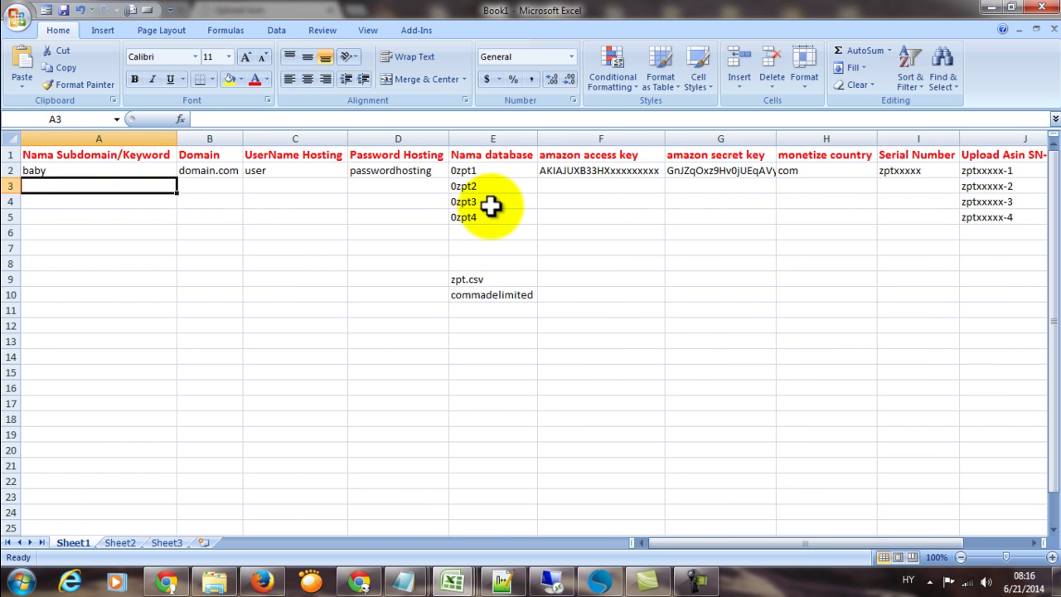
# Review row 2 from the subdomain keyword to the serial number, comparing it with the neighbouring monetize country and upload entries.
pyautogui.press('Up')
pyautogui.press('Right')
pyautogui.press('Right')
pyautogui.press('Right')
pyautogui.press('Right')
pyautogui.press('Right')
pyautogui.press('Right')
pyautogui.press('Right')
pyautogui.press('Right')
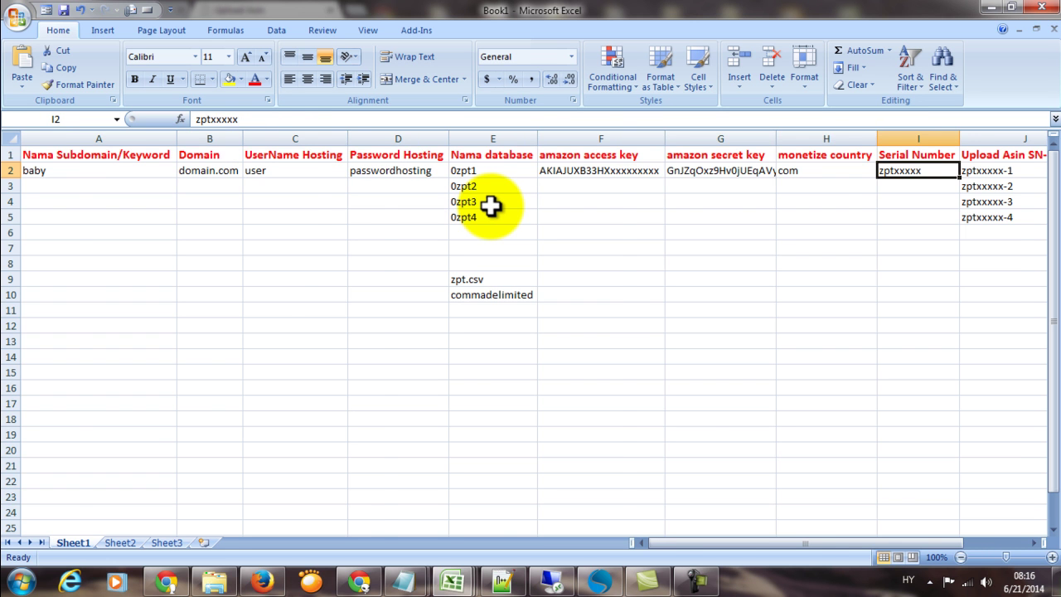
pyautogui.press('Right')
pyautogui.press('Left')
pyautogui.press('Left')
pyautogui.press('Right')
pyautogui.press('Left')
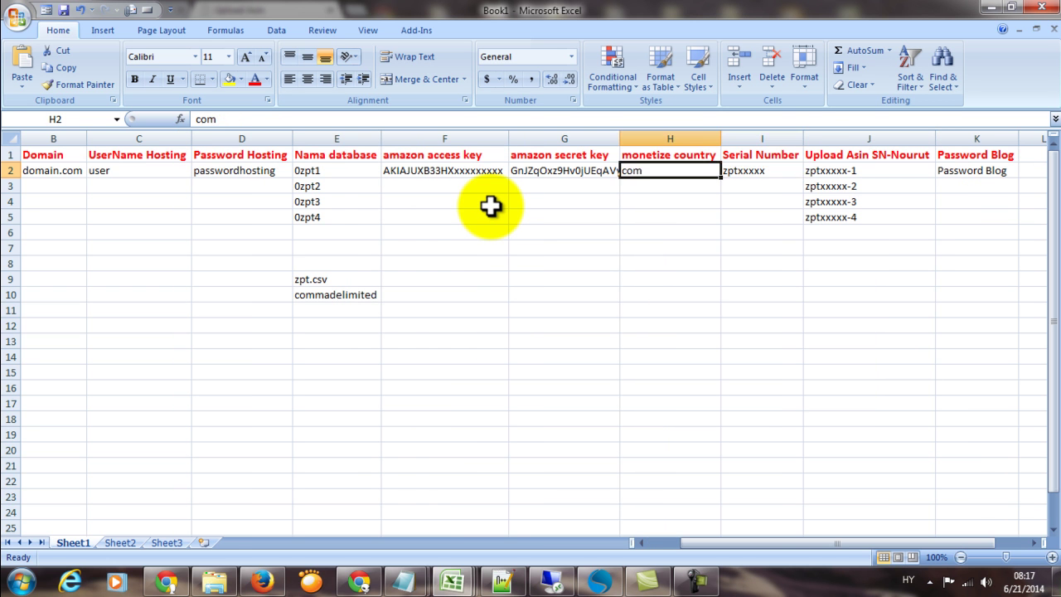
pyautogui.press('Right')
pyautogui.press('Right')
pyautogui.press('Left')
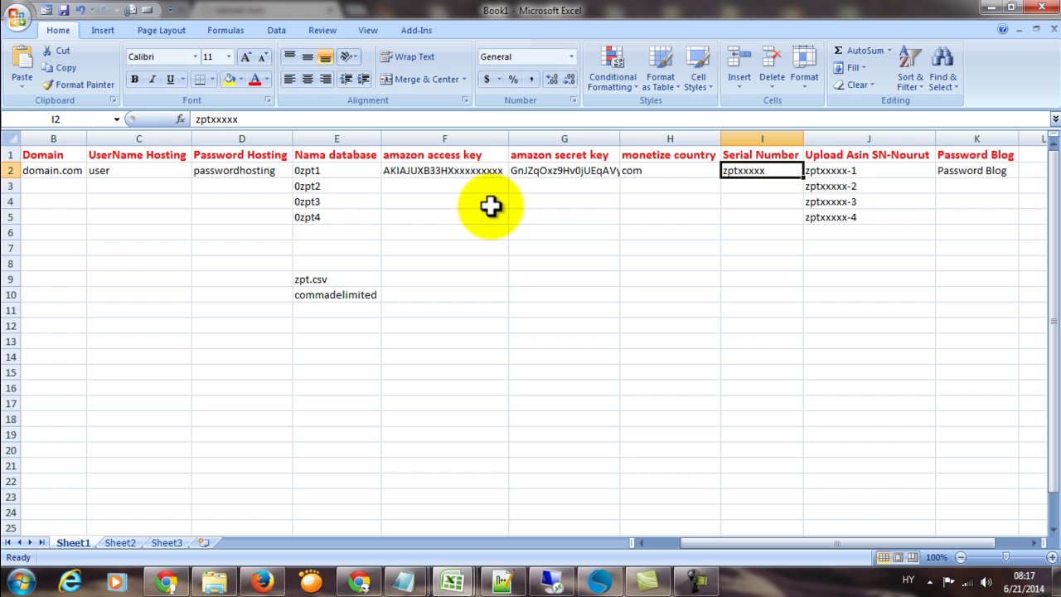
# Compare the Serial Number header in I1 with its entry in I2, and check the blog password field in K2.
pyautogui.press('Up')
pyautogui.press('Down')
pyautogui.press('Up')
pyautogui.press('Down')
pyautogui.press('Up')
pyautogui.press('Down')
pyautogui.press('Up')
pyautogui.press('Down')
pyautogui.press('Up')
pyautogui.press('Down')
pyautogui.press('Up')
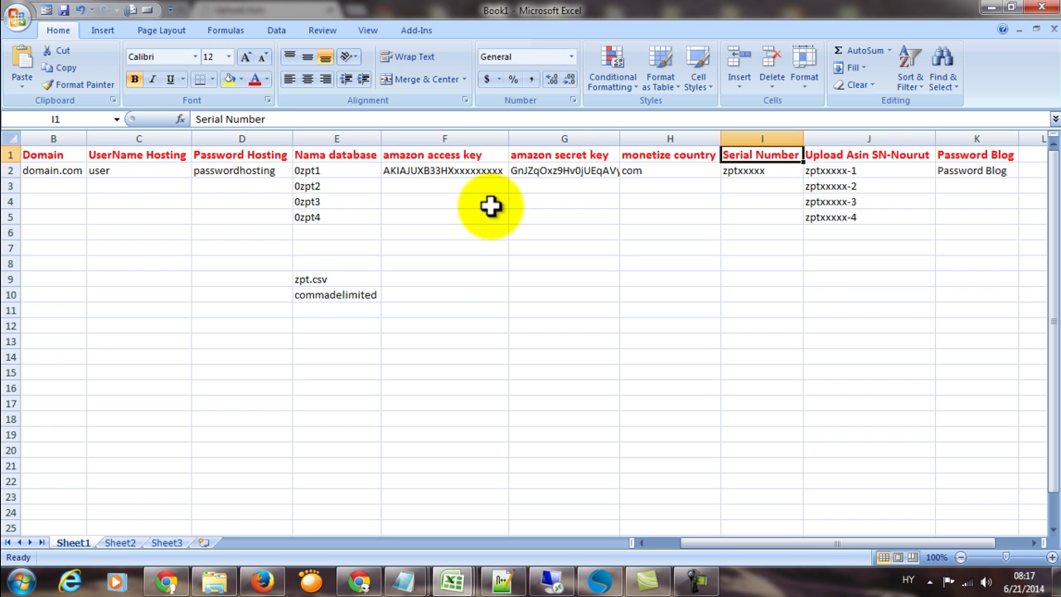
pyautogui.press('Down')
pyautogui.press('Right')
pyautogui.press('Right')
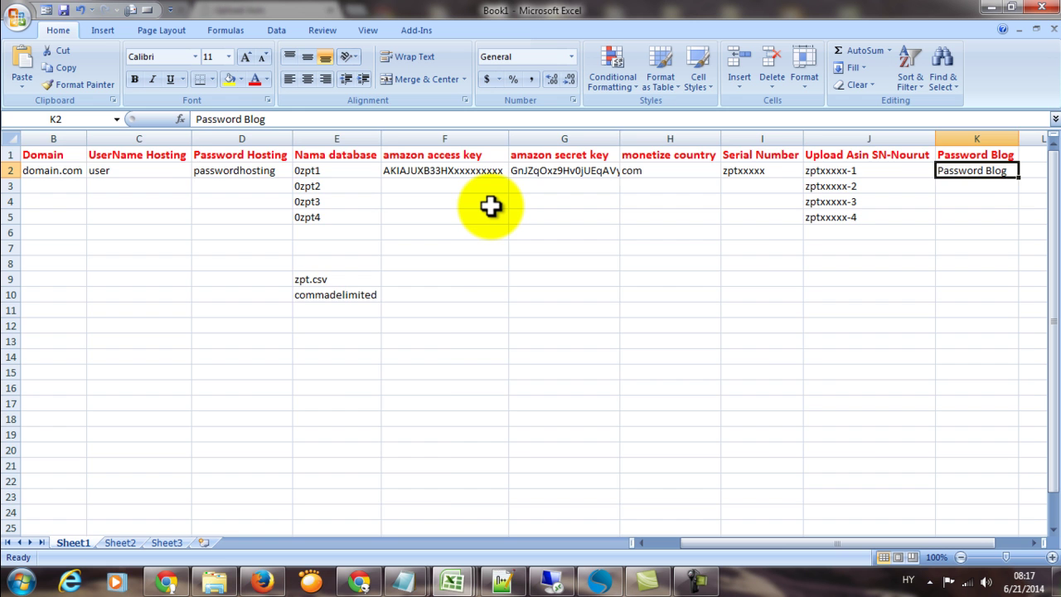
# Review row 2 from the subdomain keyword in A2 across to the empty cell L2 beyond the blog password.
pyautogui.press('Left')
pyautogui.press('Home')
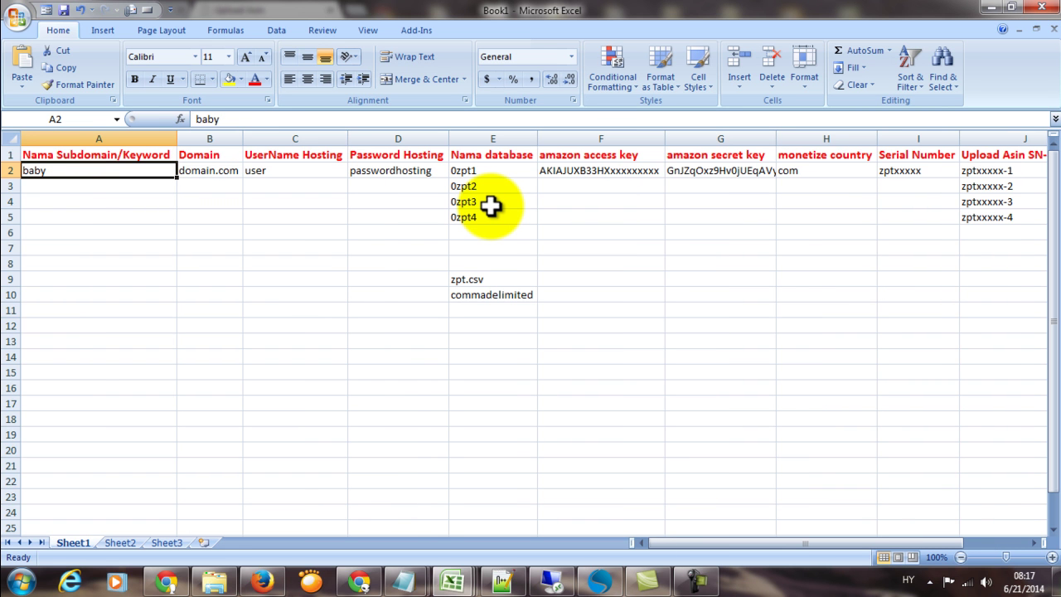
pyautogui.press('Right')
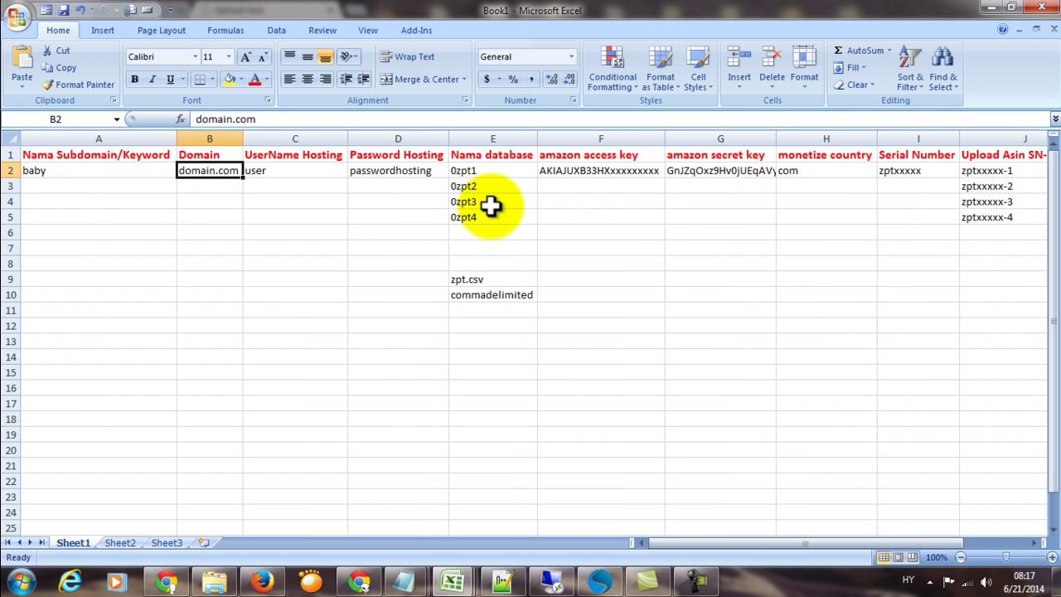
pyautogui.press('Right')
pyautogui.press('Right')
pyautogui.press('Right')
pyautogui.press('Right')
pyautogui.press('Right')
pyautogui.press('Right')
pyautogui.press('Right')
pyautogui.press('Right')
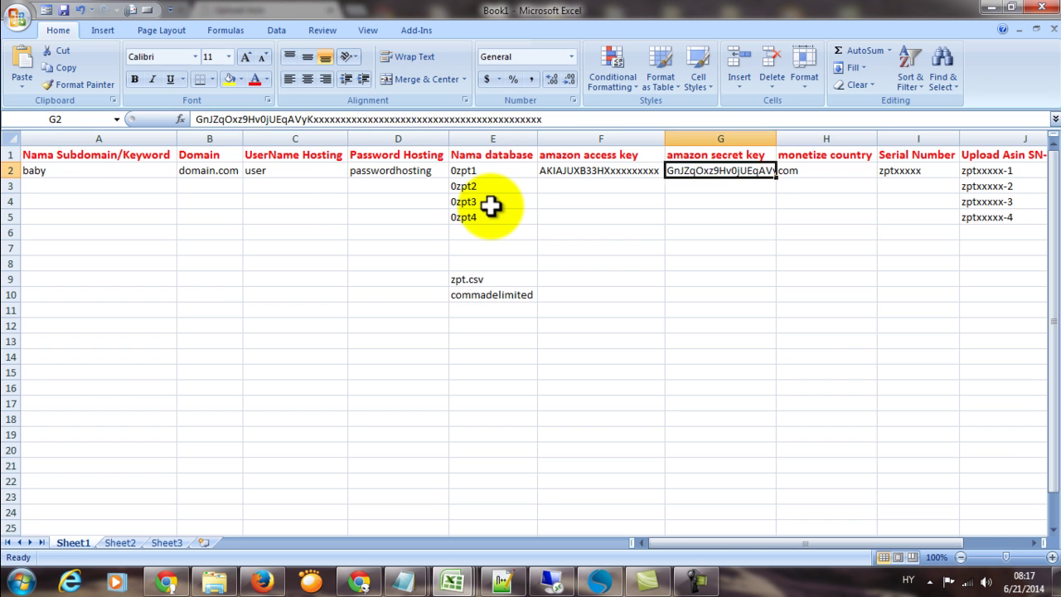
pyautogui.press('Right')
pyautogui.press('Right')
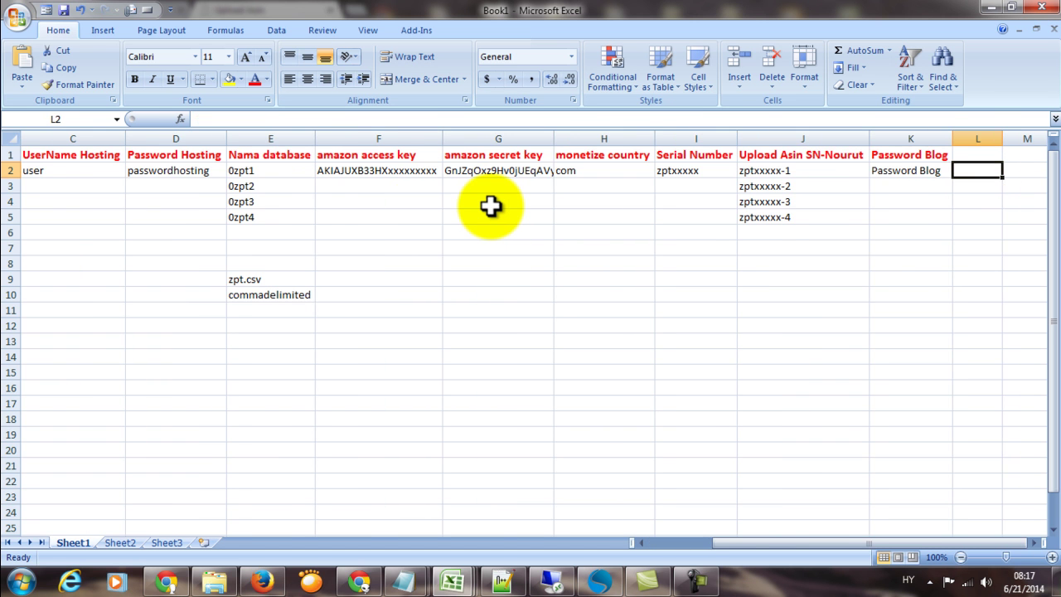
# Trace row 2 back from L2 through the Amazon and hosting fields to the subdomain keyword in A2.
pyautogui.press('Left')
pyautogui.press('Left')
pyautogui.press('Left')
pyautogui.press('Left')
pyautogui.press('Left')
pyautogui.press('Left')
pyautogui.press('Left')
pyautogui.press('Left')
pyautogui.press('Left')
pyautogui.press('Left')
pyautogui.press('Left')
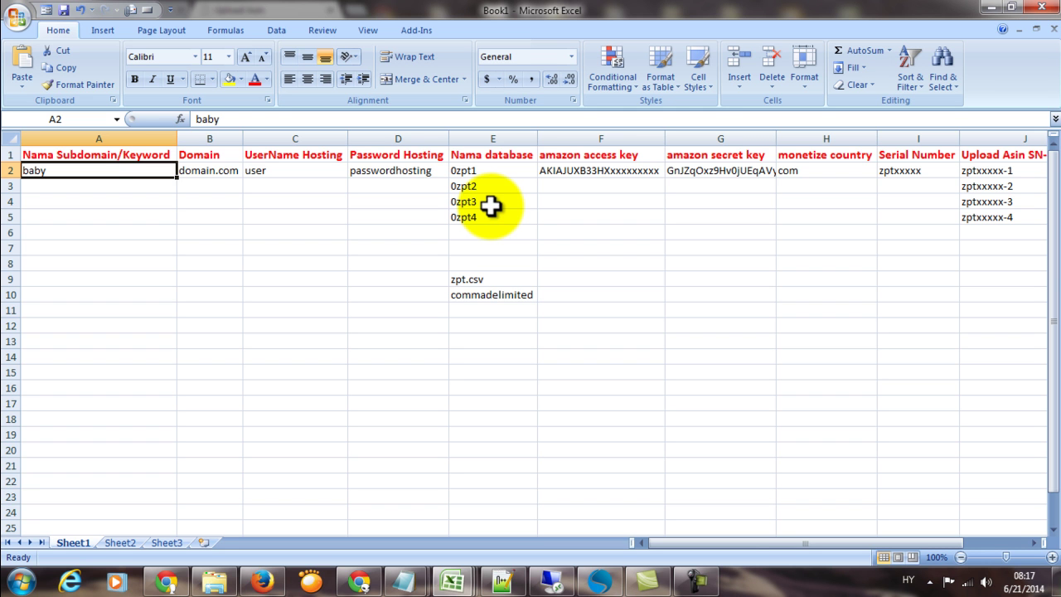
# Read row 2 from the keyword in A2 past the database name in E2 to the blog password in K2.
pyautogui.press('Right')
pyautogui.press('Right')
pyautogui.press('Right')
pyautogui.press('Right')
pyautogui.press('Right')
pyautogui.press('Right')
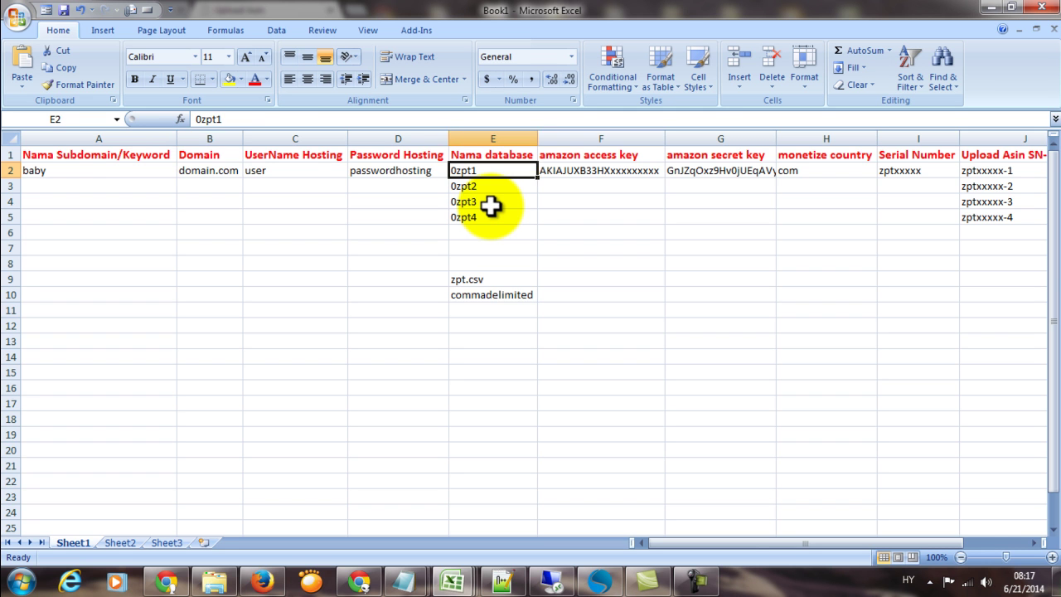
pyautogui.press('Right')
pyautogui.press('Right')
pyautogui.press('Right')
pyautogui.press('Right')
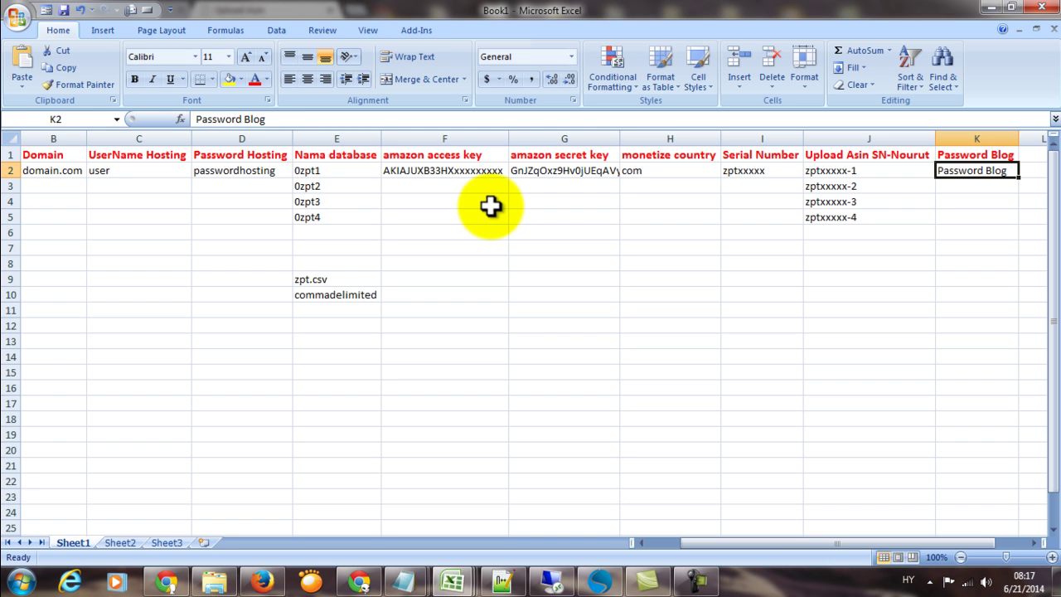
# Check the row 2 entries in reverse, from the blog password past the Amazon access key in F2 to A2.
pyautogui.press('Left')
pyautogui.press('Left')
pyautogui.press('Left')
pyautogui.press('Left')
pyautogui.press('Left')
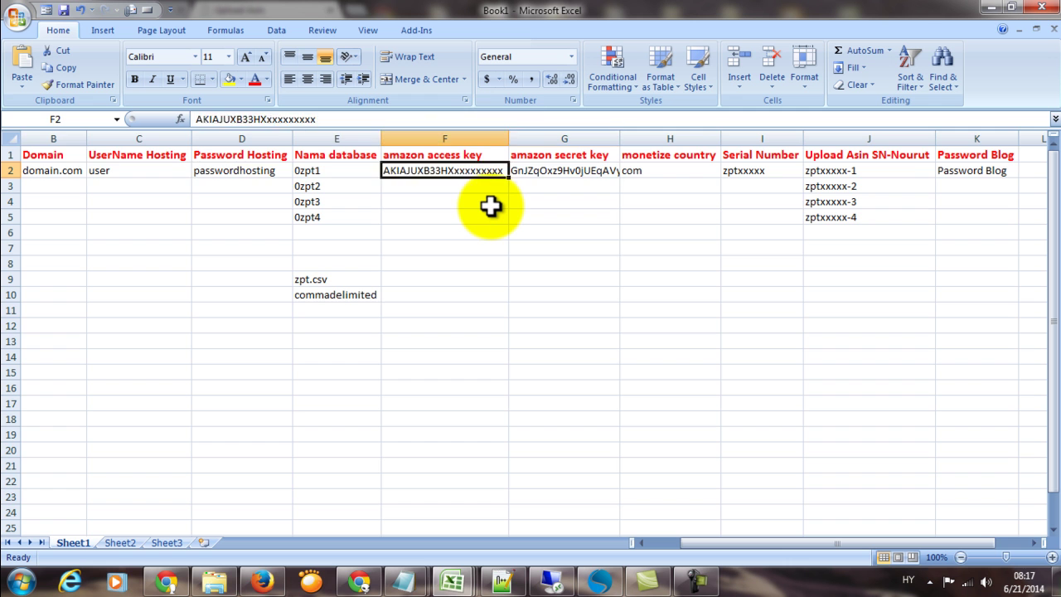
pyautogui.press('Left')
pyautogui.press('Left')
pyautogui.press('Left')
pyautogui.press('Left')
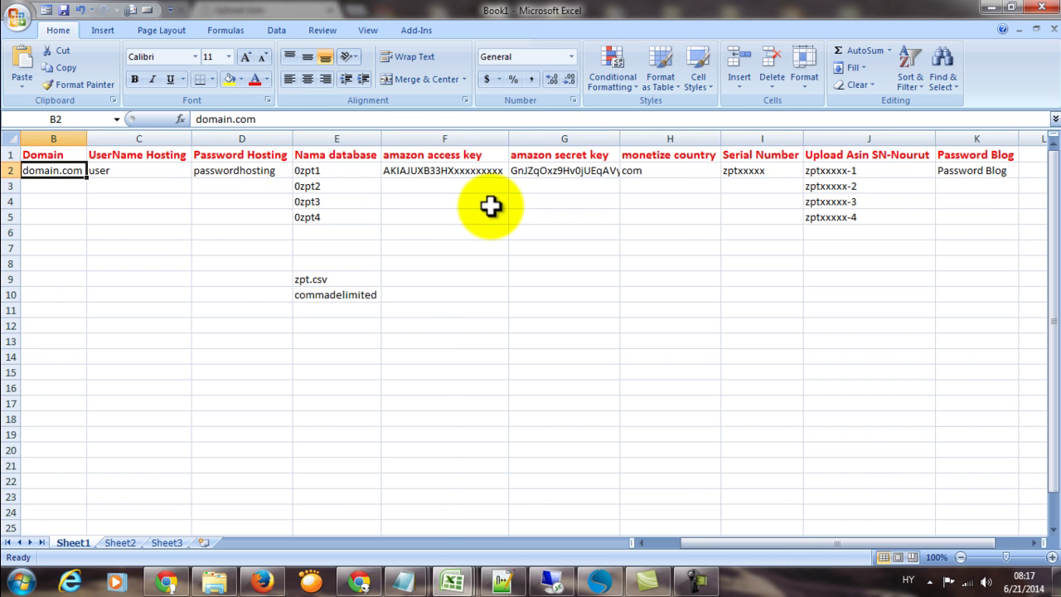
pyautogui.press('Left')
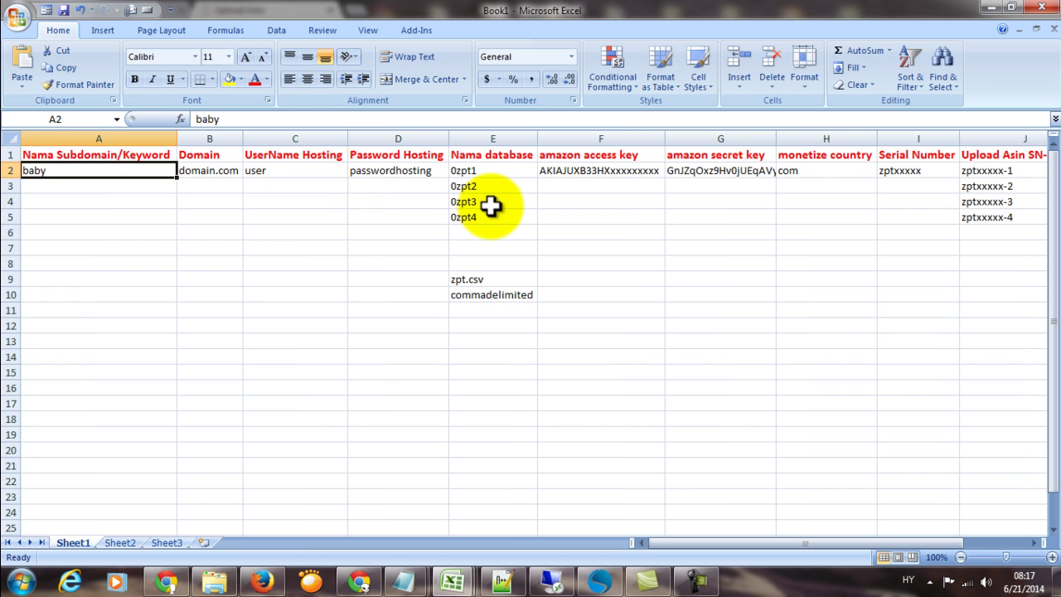
# Examine the domain, hosting username, hosting password and database name entries in B2 to E2, returning to A2.
pyautogui.press('Right')
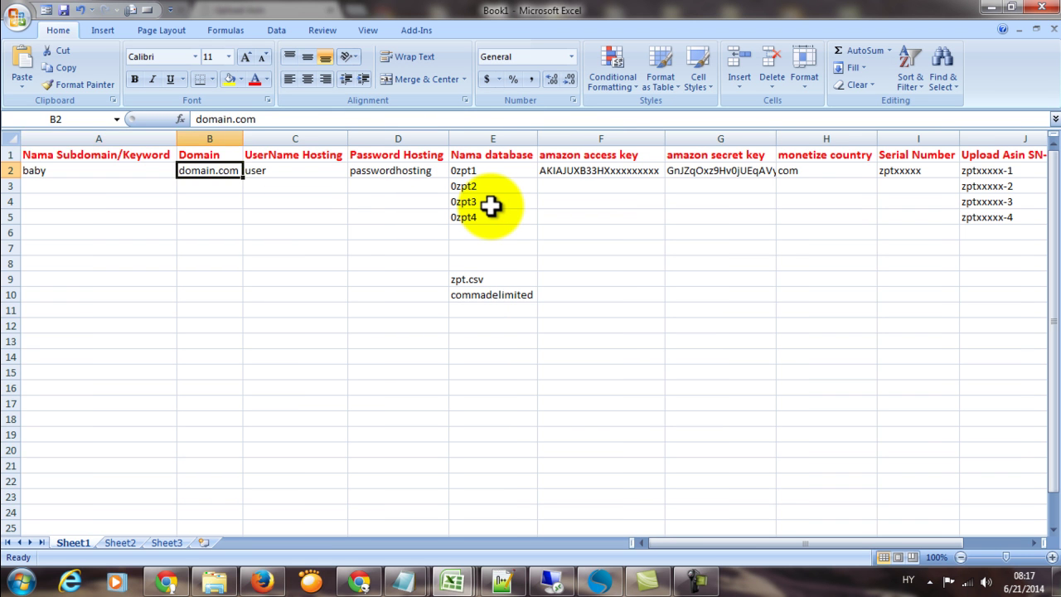
pyautogui.press('Right')
pyautogui.press('Right')
pyautogui.press('Right')
pyautogui.press('Right')
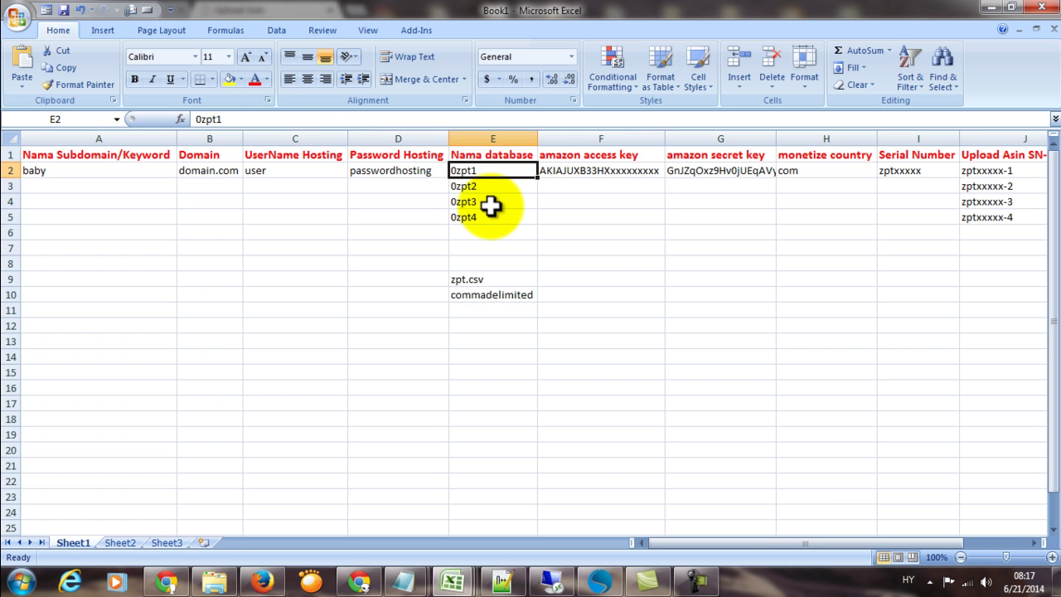
pyautogui.press('Left')
pyautogui.press('Left')
pyautogui.press('Left')
pyautogui.press('Left')
pyautogui.press('Left')
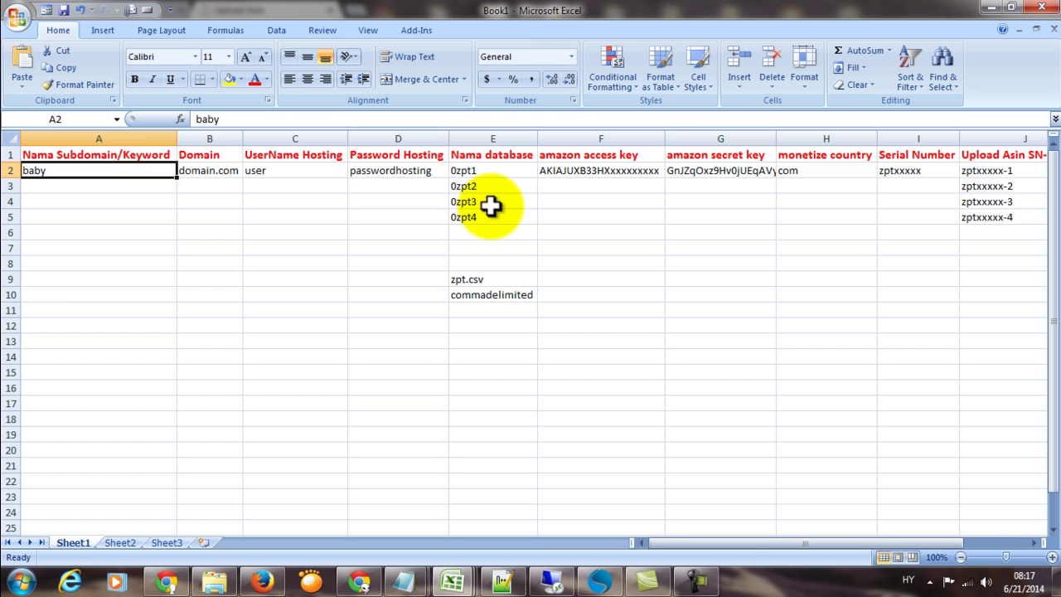
# Look over the row 2 fields from the subdomain keyword to the Upload Asin and blog password columns.
pyautogui.press('Right')
pyautogui.press('Right')
pyautogui.press('Right')
pyautogui.press('Right')
pyautogui.press('Right')
pyautogui.press('Right')
pyautogui.press('Right')
pyautogui.press('Right')
pyautogui.press('Right')
pyautogui.press('Right')
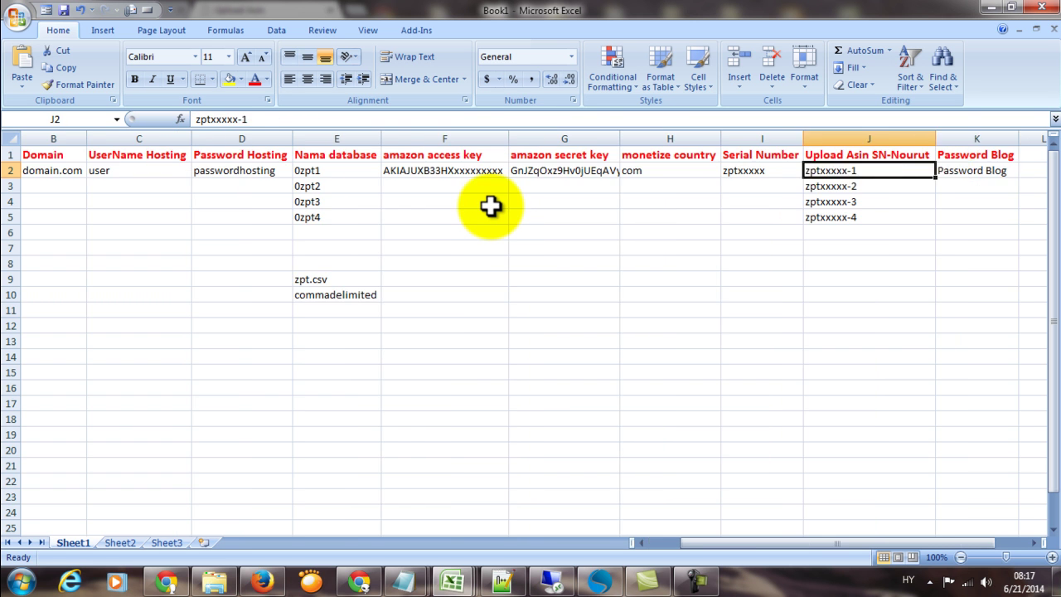
# Look back along row 2 from the ASIN upload entry past the database name to the subdomain keyword.
pyautogui.press('Left')
pyautogui.press('Left')
pyautogui.press('Left')
pyautogui.press('Left')
pyautogui.press('Left')
pyautogui.press('Left')
pyautogui.press('Left')
pyautogui.press('Left')
pyautogui.press('Left')
pyautogui.press('Left')
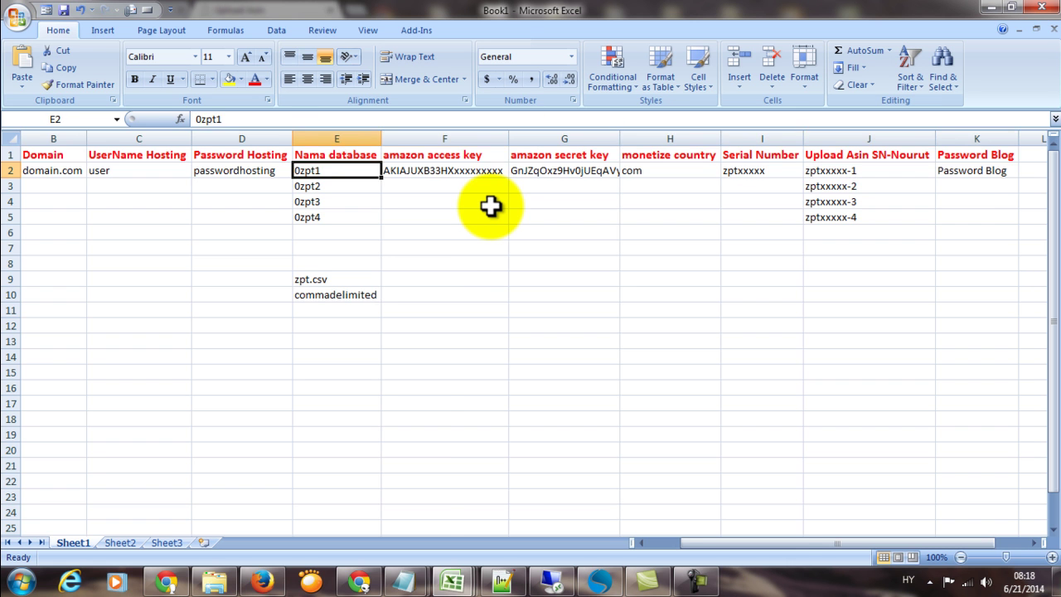
# Review row 2 again from the hosting details through the Amazon fields to the blog password in K2.
pyautogui.press('Right')
pyautogui.press('Right')
pyautogui.press('Right')
pyautogui.press('Right')
pyautogui.press('Right')
pyautogui.press('Right')
pyautogui.press('Right')
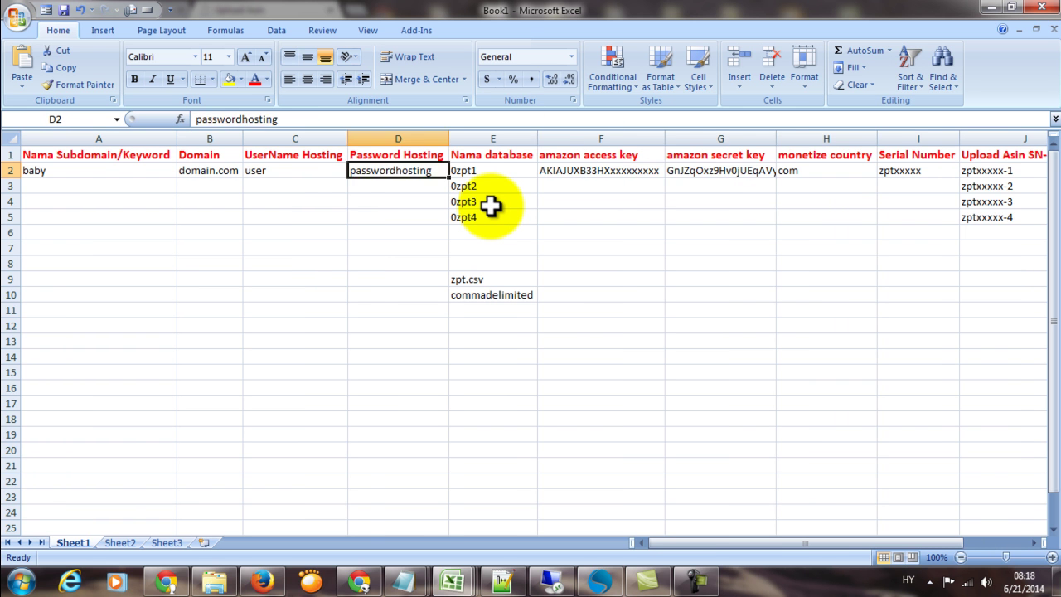
pyautogui.press('Right')
pyautogui.press('Right')
pyautogui.press('Right')
pyautogui.press('Right')
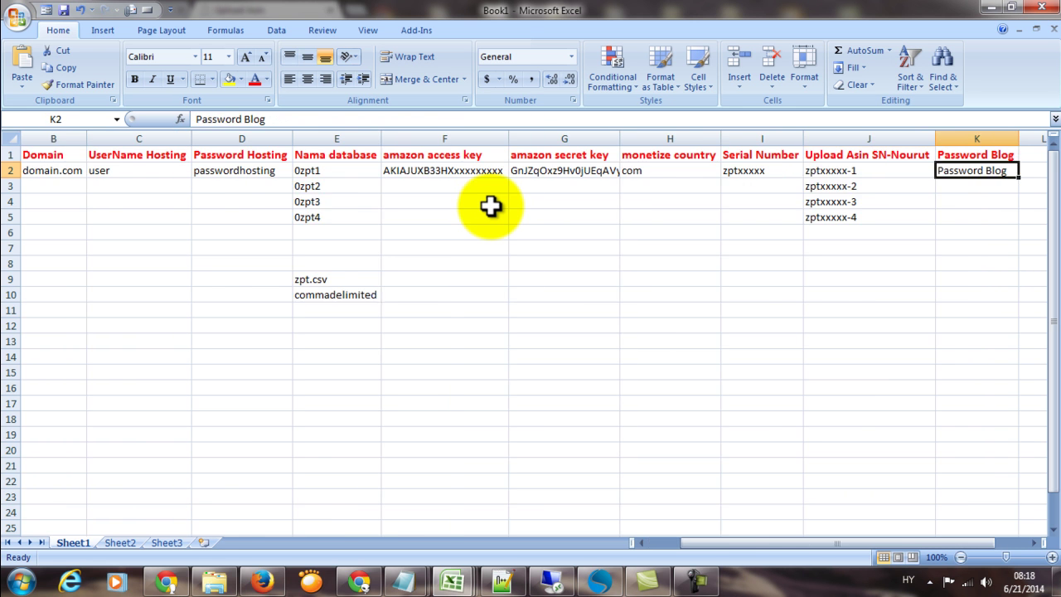
# Inspect row 2 backwards from the blog password in K2 and the upload entry in J2 to A2.
pyautogui.press('Left')
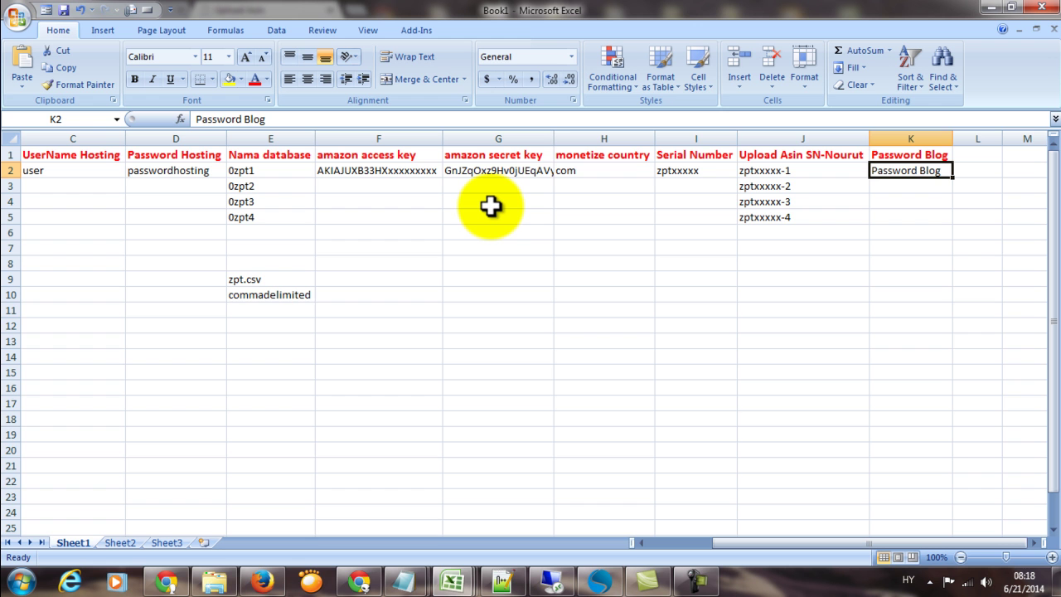
pyautogui.press('Left')
pyautogui.press('Left')
pyautogui.press('Left')
pyautogui.press('Left')
pyautogui.press('Left')
pyautogui.press('Left')
pyautogui.press('Left')
pyautogui.press('Left')
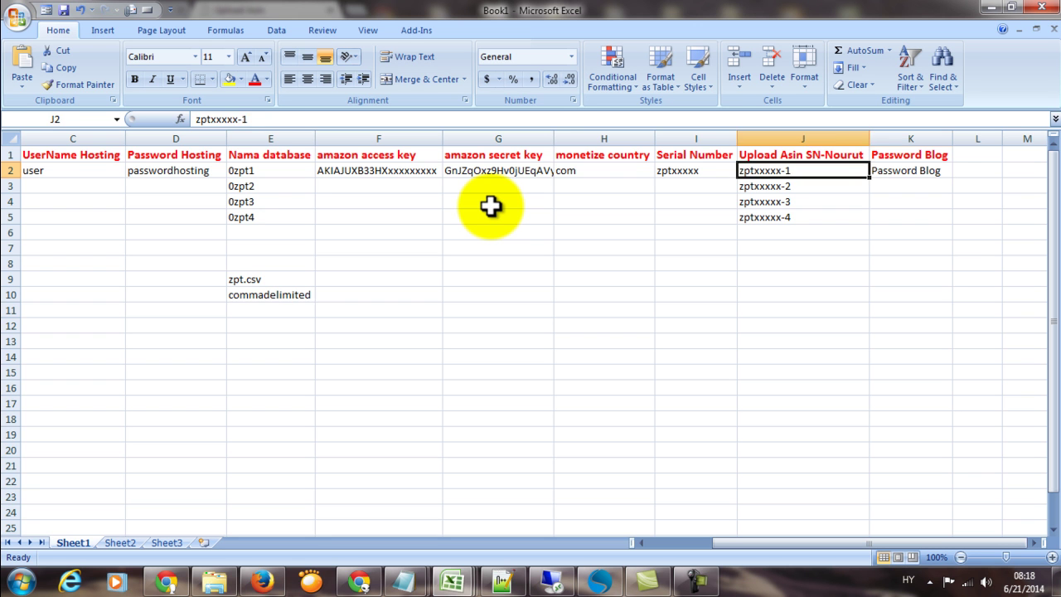
pyautogui.press('Left')
pyautogui.press('Left')
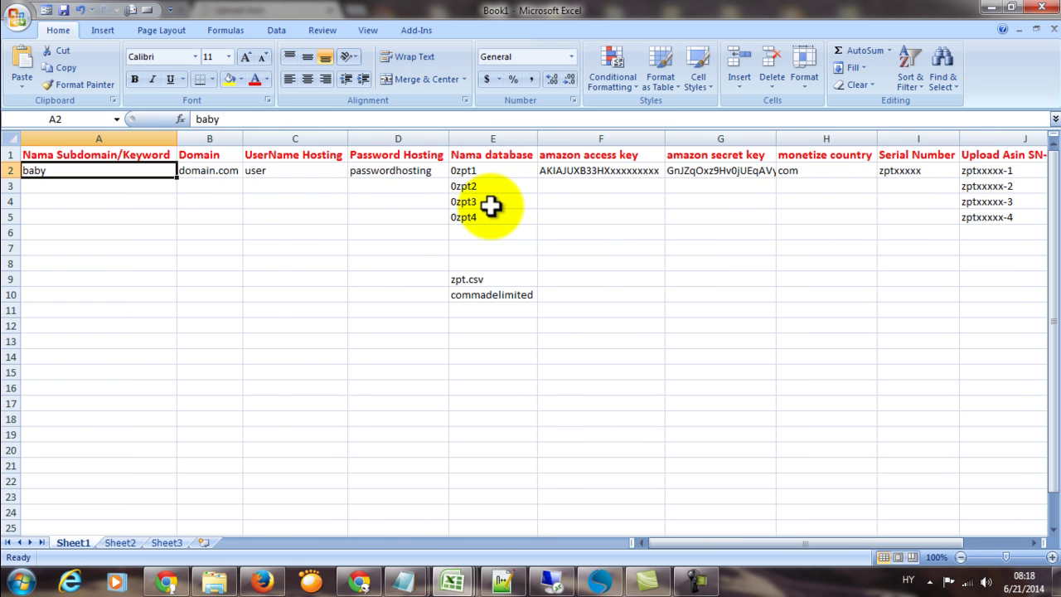
# Follow row 2 past the monetize country in H2 to the upload column, and check its entries down to J4.
pyautogui.press('Right')
pyautogui.press('Right')
pyautogui.press('Right')
pyautogui.press('Right')
pyautogui.press('Right')
pyautogui.press('Right')
pyautogui.press('Right')
pyautogui.press('Right')
pyautogui.press('Right')
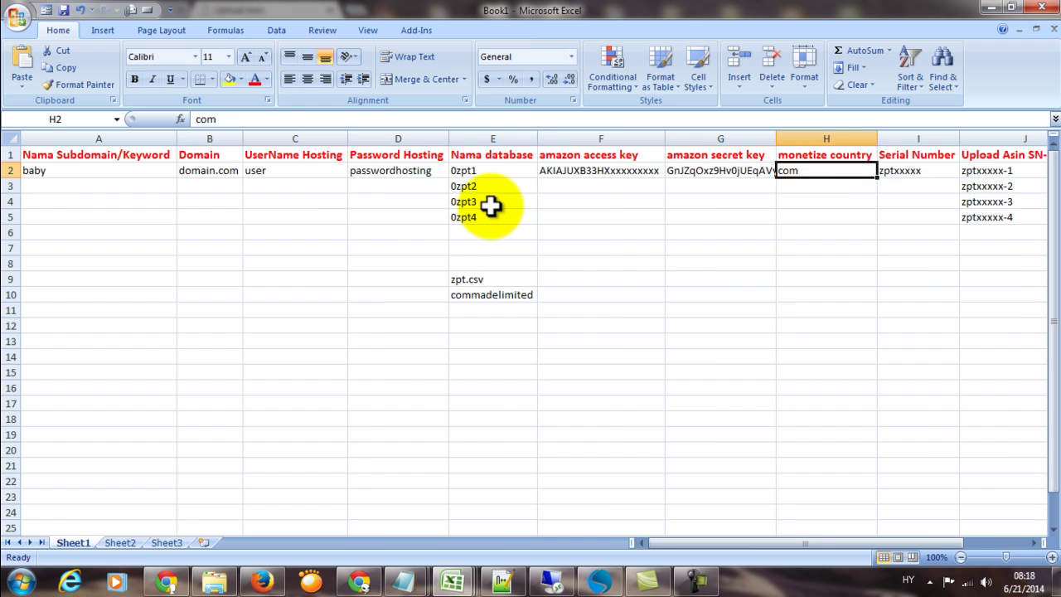
pyautogui.press('Down')
pyautogui.press('Down')
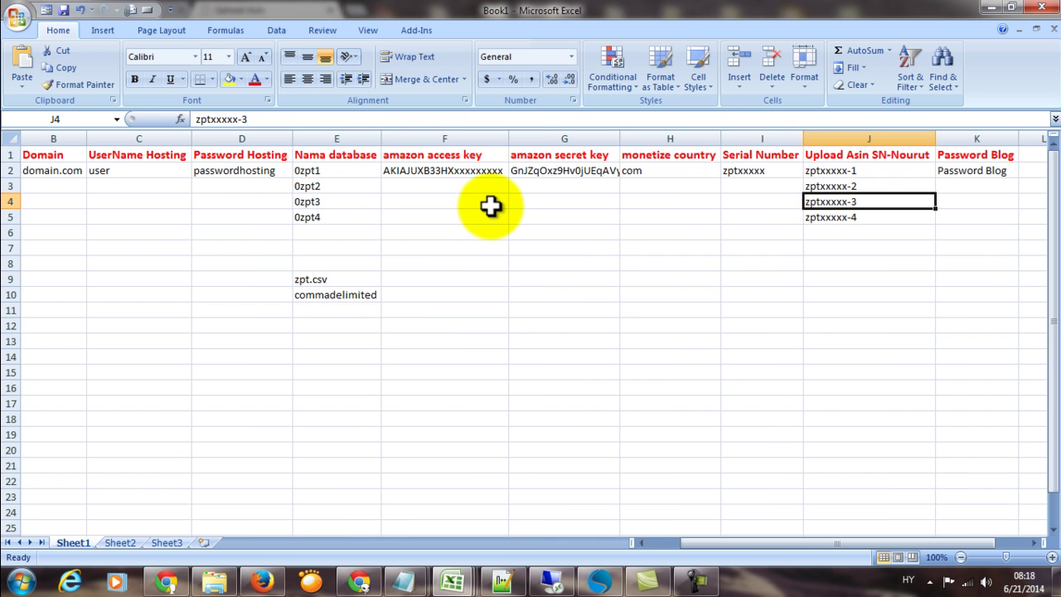
# Check the upload entry in J5 and look along row 5 to A5, returning to the keyword in A2.
pyautogui.press('Down')
pyautogui.press('Left')
pyautogui.press('Left')
pyautogui.press('Left')
pyautogui.press('Left')
pyautogui.press('Left')
pyautogui.press('Left')
pyautogui.press('Left')
pyautogui.press('Left')
pyautogui.press('Left')
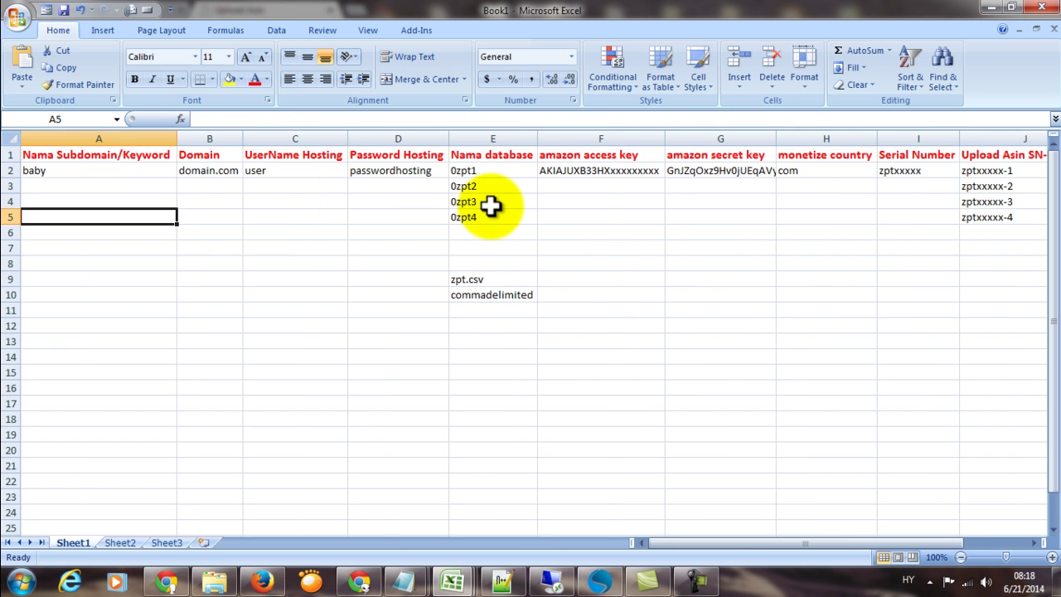
pyautogui.press('Up')
pyautogui.press('Up')
pyautogui.press('Up')
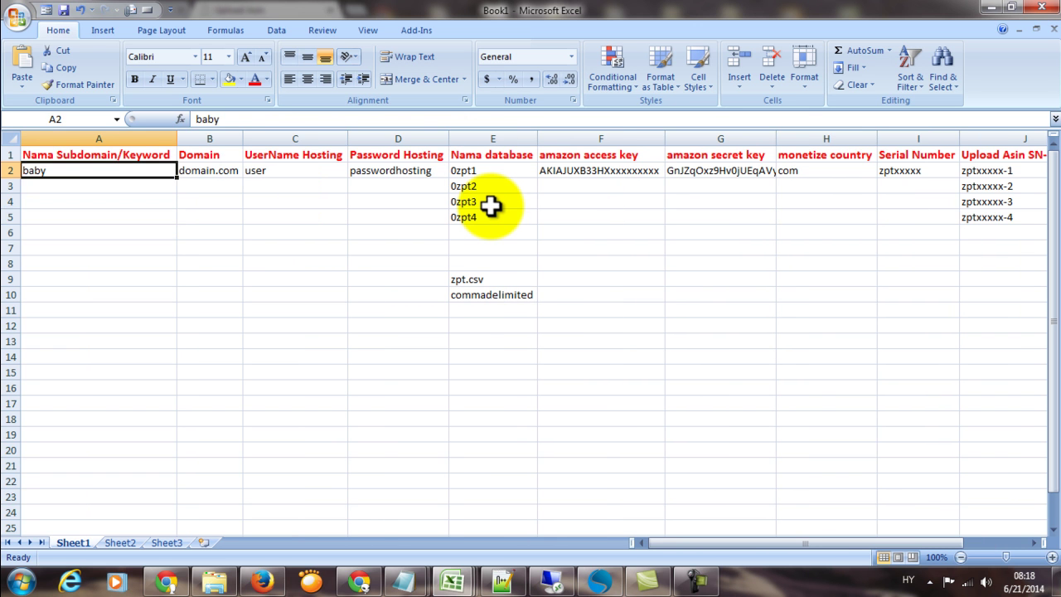
# Review row 2 across to the Upload Asin SN-Nourut column and inspect its entries from J2 to J5.
pyautogui.press('Right')
pyautogui.press('Right')
pyautogui.press('Right')
pyautogui.press('Right')
pyautogui.press('Right')
pyautogui.press('Right')
pyautogui.press('Right')
pyautogui.press('Right')
pyautogui.press('Right')
pyautogui.press('Right')
pyautogui.press('Left')
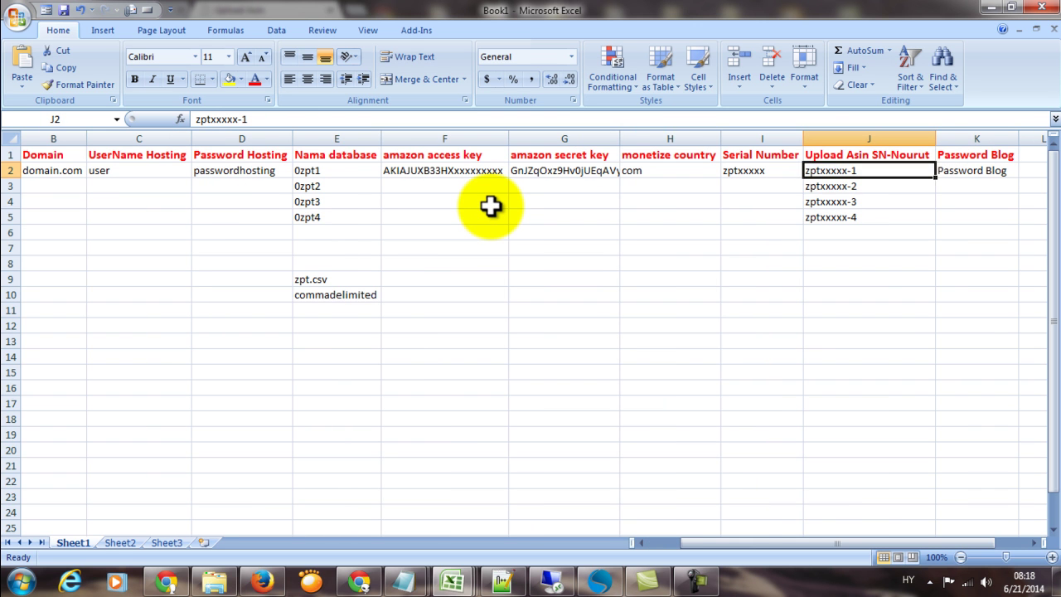
pyautogui.press('Down')
pyautogui.press('Down')
pyautogui.press('Down')
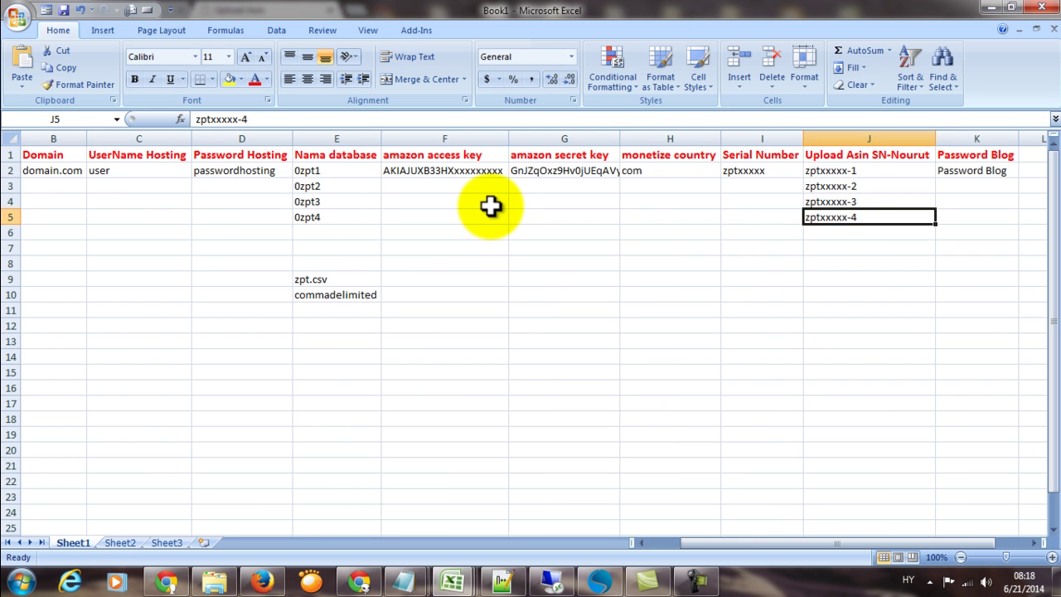
# Compare the sequence numbers of the ASIN upload entries in J2 to J5 with one another.
pyautogui.press('Up')
pyautogui.press('Up')
pyautogui.press('Up')
pyautogui.press('Down')
pyautogui.press('Up')
pyautogui.press('Down')
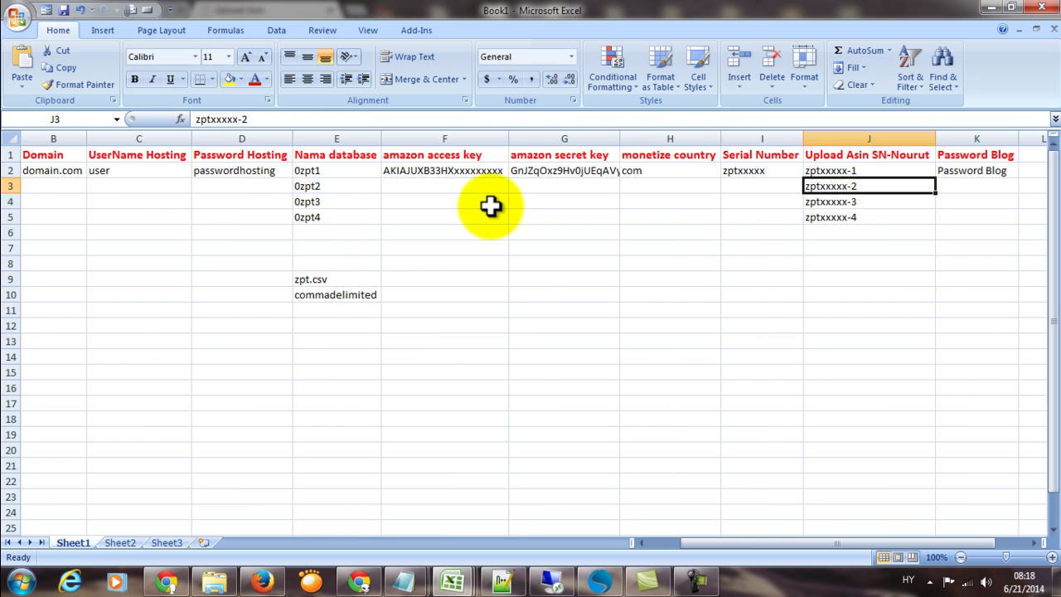
pyautogui.press('Down')
pyautogui.press('Up')
pyautogui.press('Up')
pyautogui.press('Down')
pyautogui.press('Down')
pyautogui.press('Down')
pyautogui.press('Up')
pyautogui.press('Up')
pyautogui.press('Up')
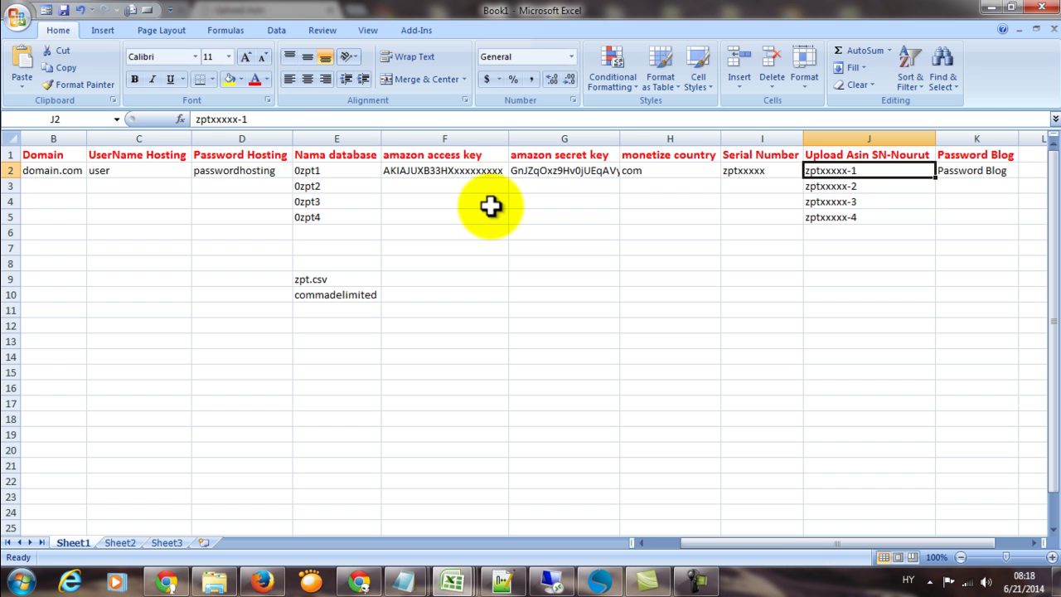
# Check the Upload Asin SN-Nourut header in J1 against the entries below it down to J5, ending at J2.
pyautogui.press('Up')
pyautogui.press('Down')
pyautogui.press('Down')
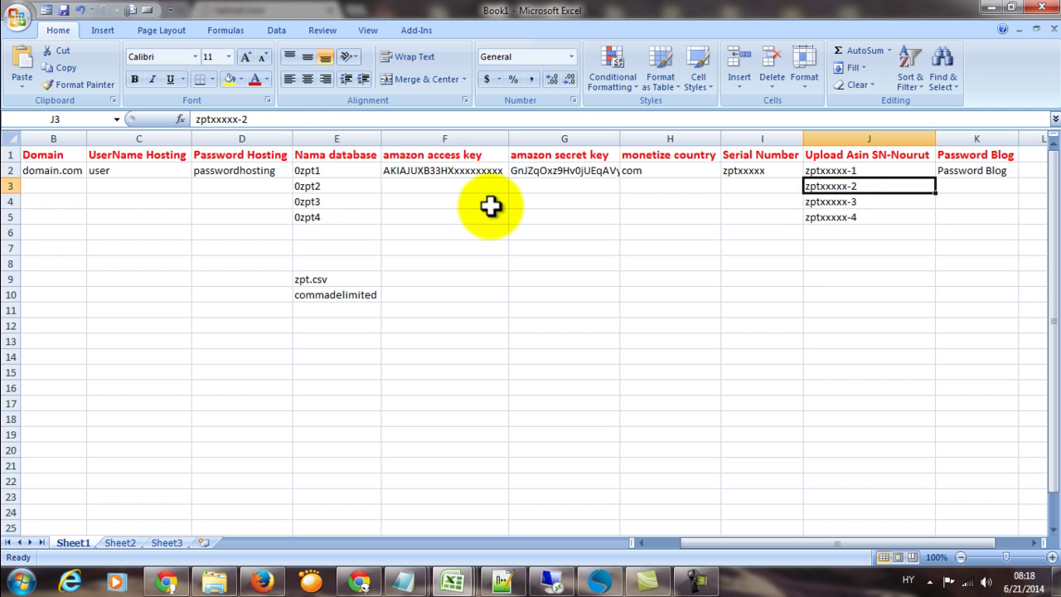
pyautogui.press('Down')
pyautogui.press('Down')
pyautogui.press('Up')
pyautogui.press('Up')
pyautogui.press('Up')
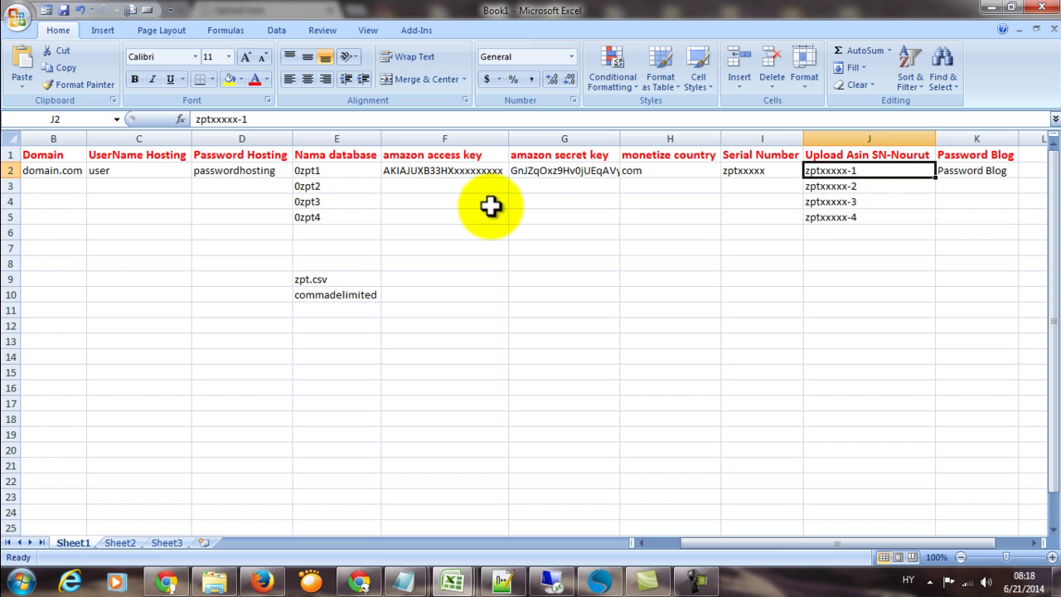
# Go through the numbered ASIN upload entries from J2 to J5 and back up to their header, ending at J2.
pyautogui.press('Down')
pyautogui.press('Down')
pyautogui.press('Up')
pyautogui.press('Up')
pyautogui.press('Down')
pyautogui.press('Down')
pyautogui.press('Down')
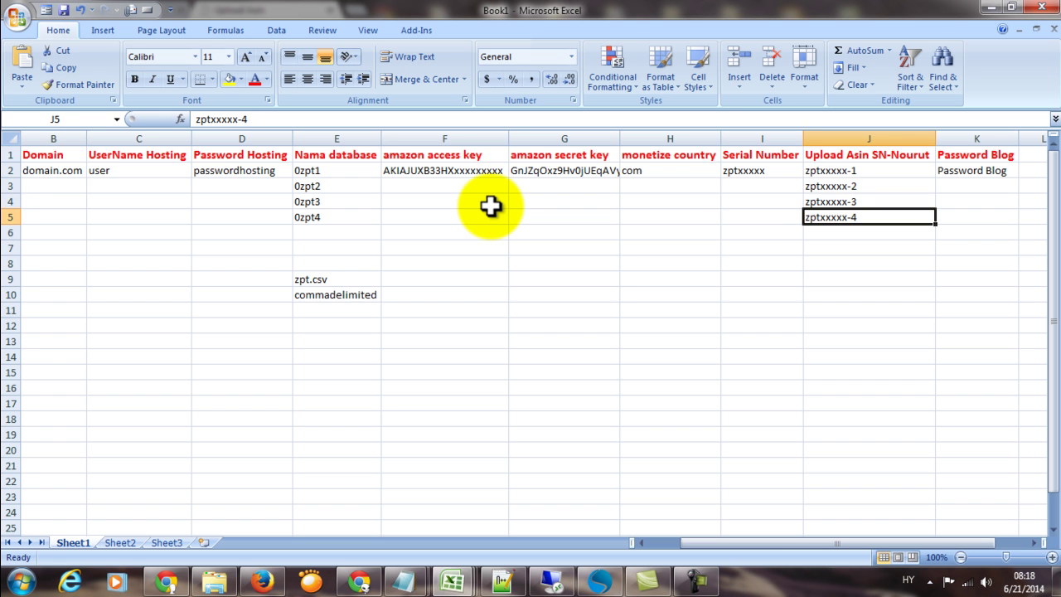
pyautogui.press('Up')
pyautogui.press('Up')
pyautogui.press('Up')
pyautogui.press('Down')
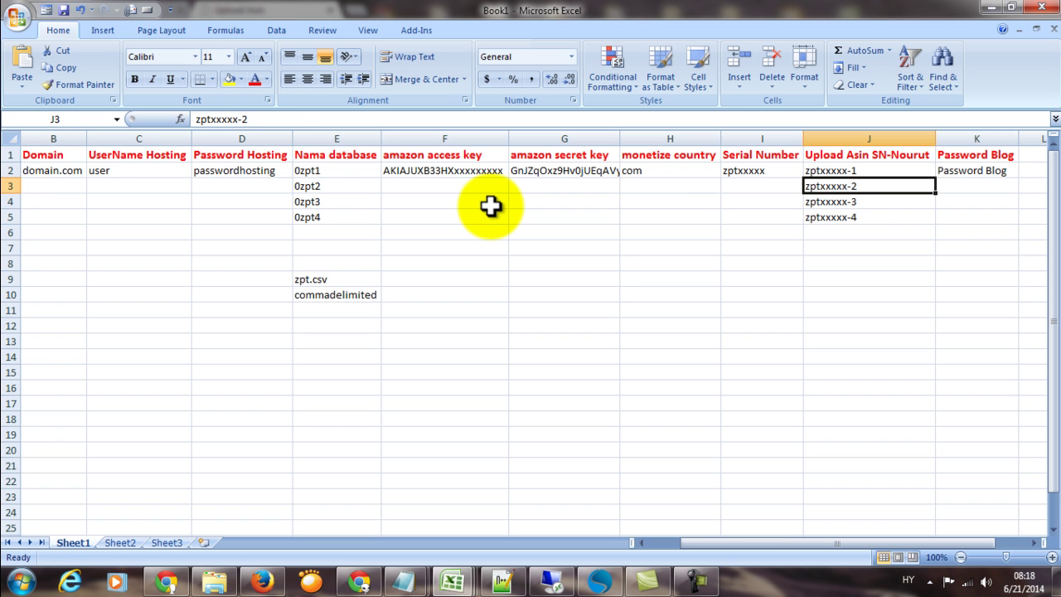
pyautogui.press('Up')
pyautogui.press('Up')
pyautogui.press('Down')
# Compare the first ASIN upload entry in J2 with the blog password field in K2.
pyautogui.press('Right')
pyautogui.press('Left')
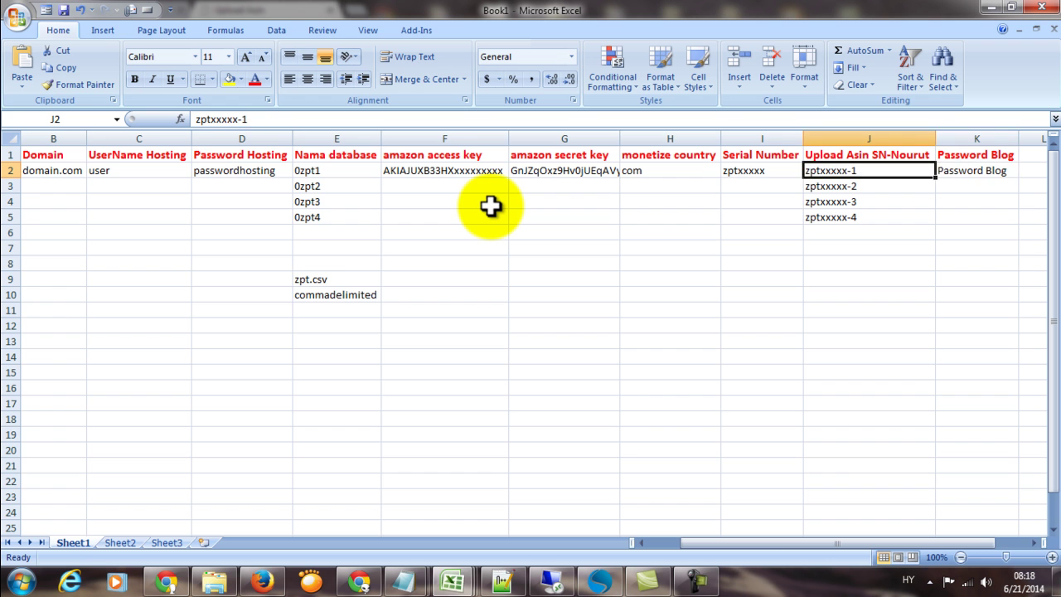
pyautogui.press('Right')
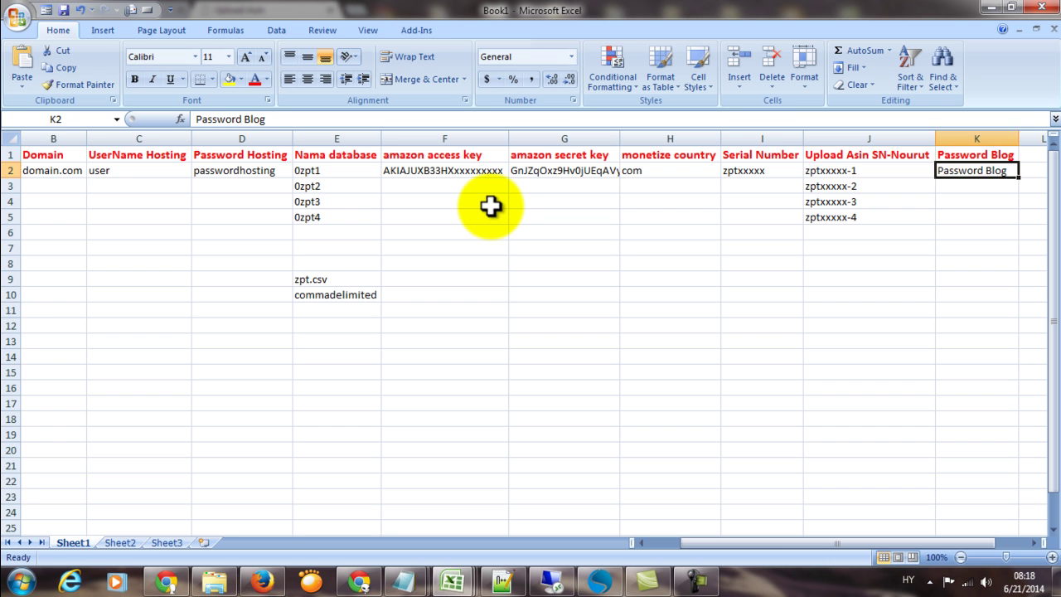
pyautogui.press('Left')
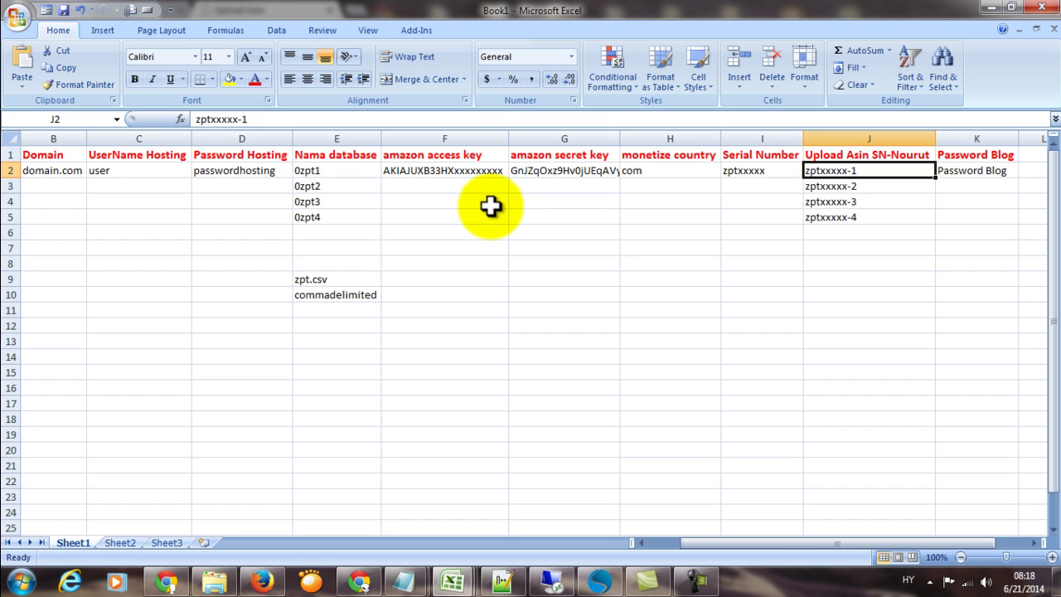
pyautogui.press('Right')
pyautogui.press('Left')
# Look down the Upload Asin SN-Nourut entries once more from J2 to J5, returning to J2.
pyautogui.press('Down')
pyautogui.press('Down')
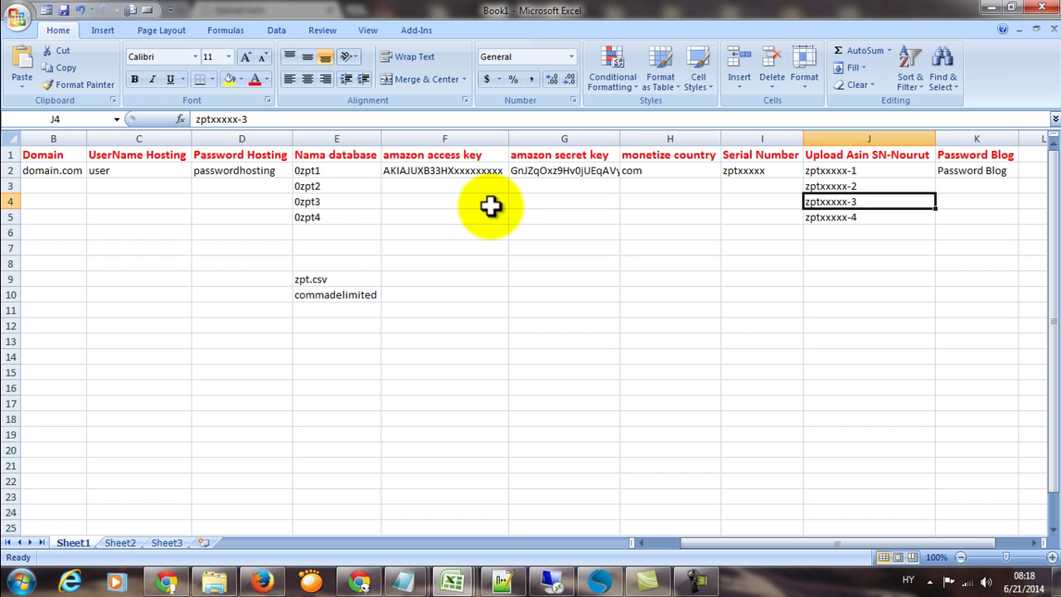
pyautogui.press('Down')
pyautogui.press('Up')
pyautogui.press('Up')
pyautogui.press('Up')
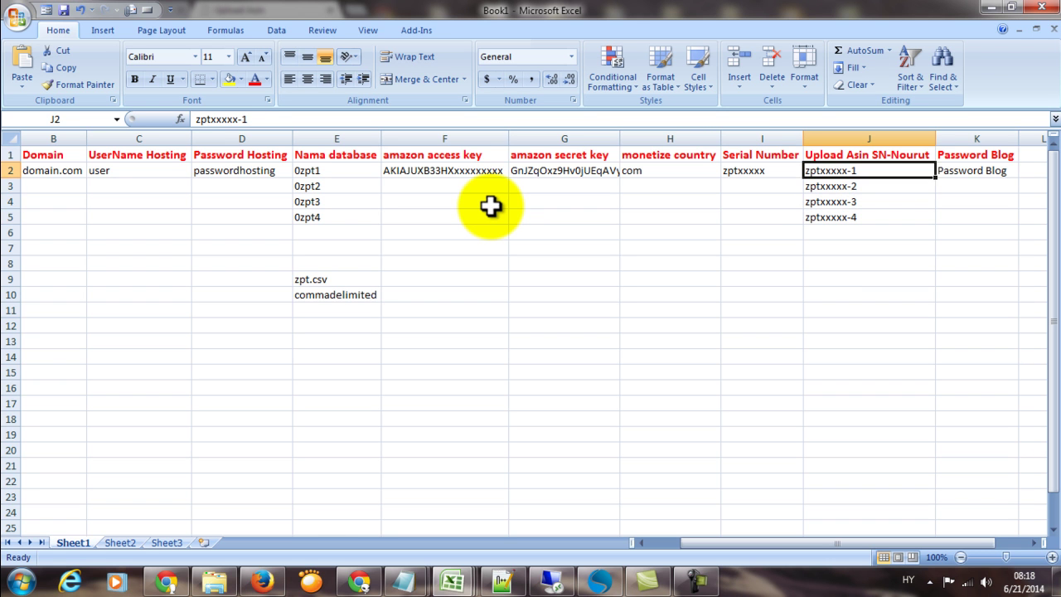
# Inspect the Password Blog entry in K2 and the neighbouring cell L2.
pyautogui.press('Right')
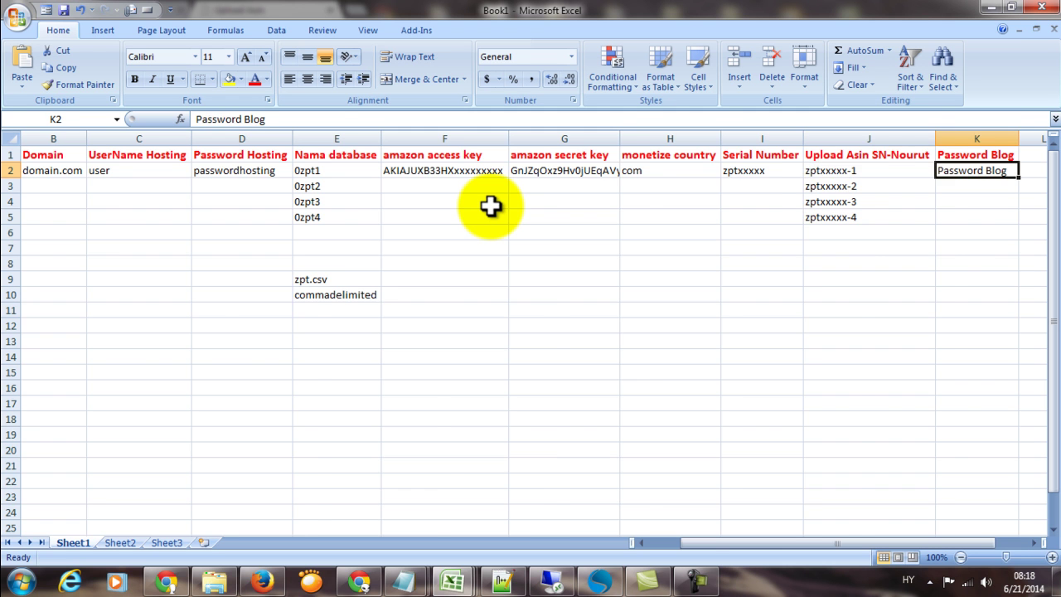
pyautogui.press('Right')
pyautogui.press('Left')
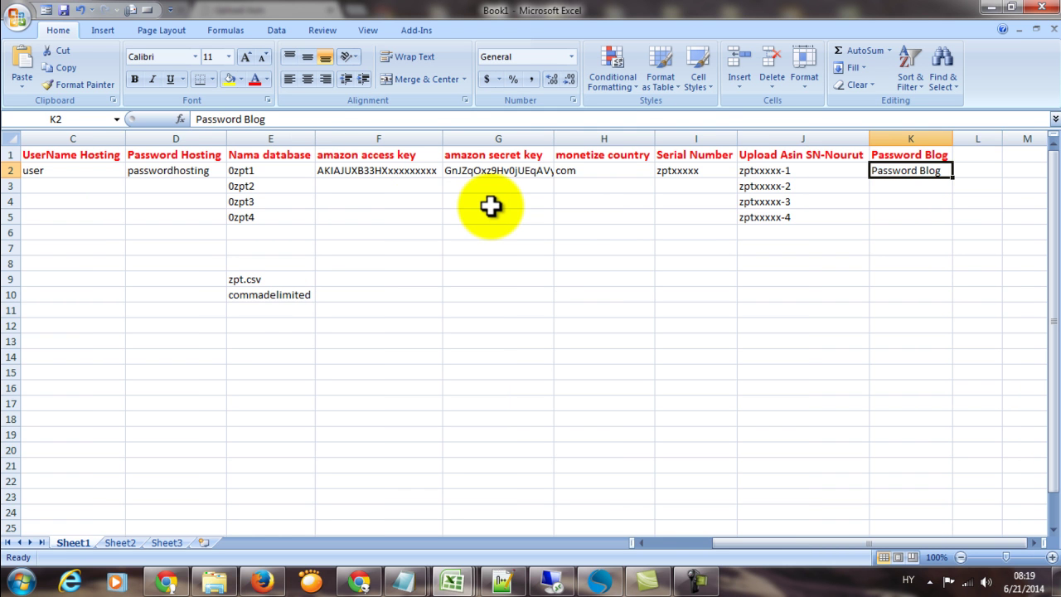
pyautogui.press('Right')
pyautogui.press('Left')
pyautogui.press('Right')
pyautogui.press('Left')
# Check the cells below and beside the Password Blog entry, K3 and L2, returning to K2.
pyautogui.press('Down')
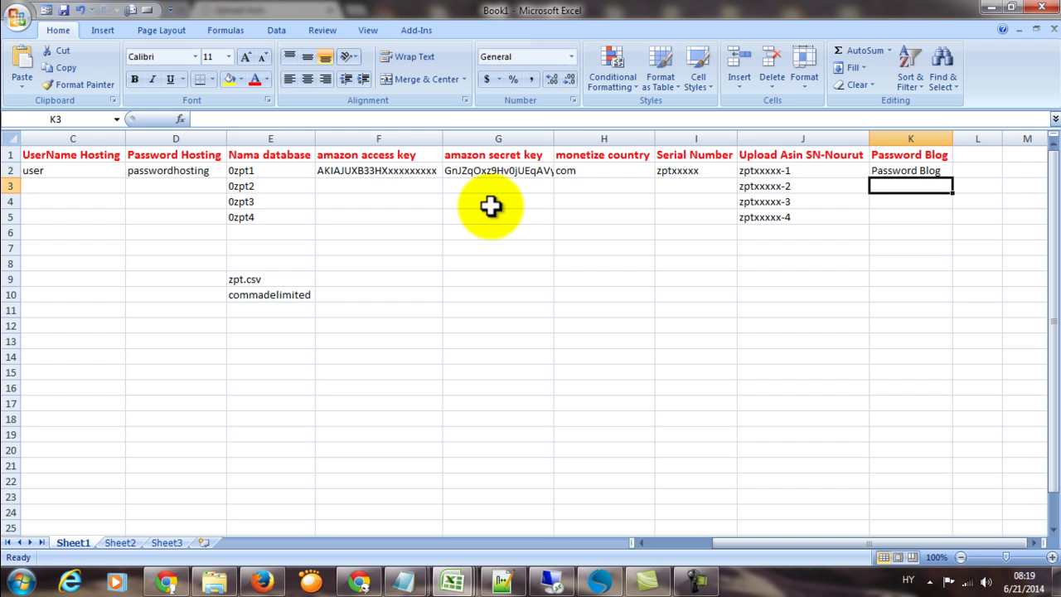
pyautogui.press('Up')
pyautogui.press('Down')
pyautogui.press('Up')
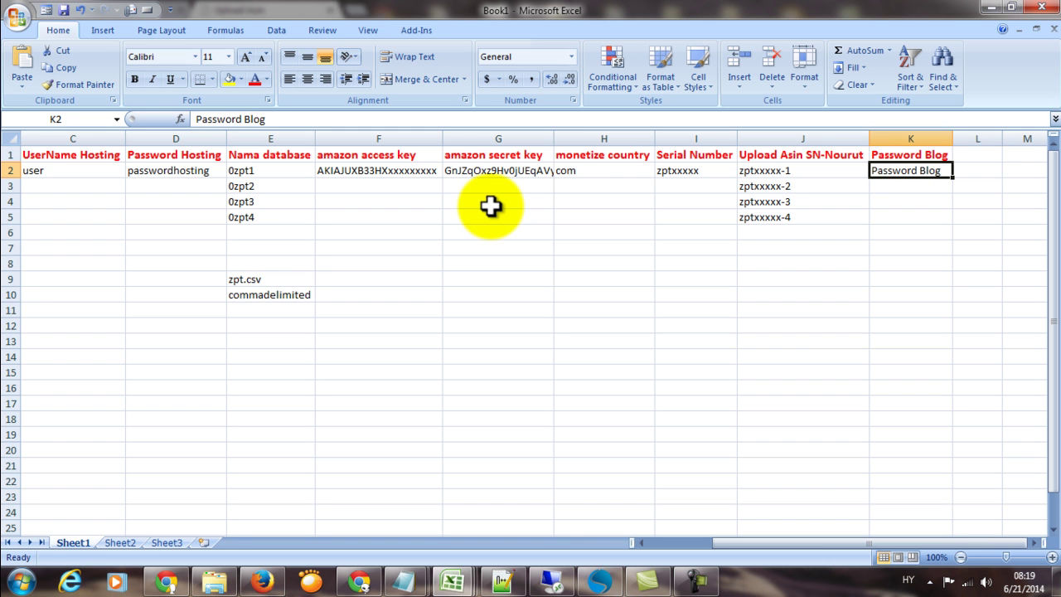
pyautogui.press('Right')
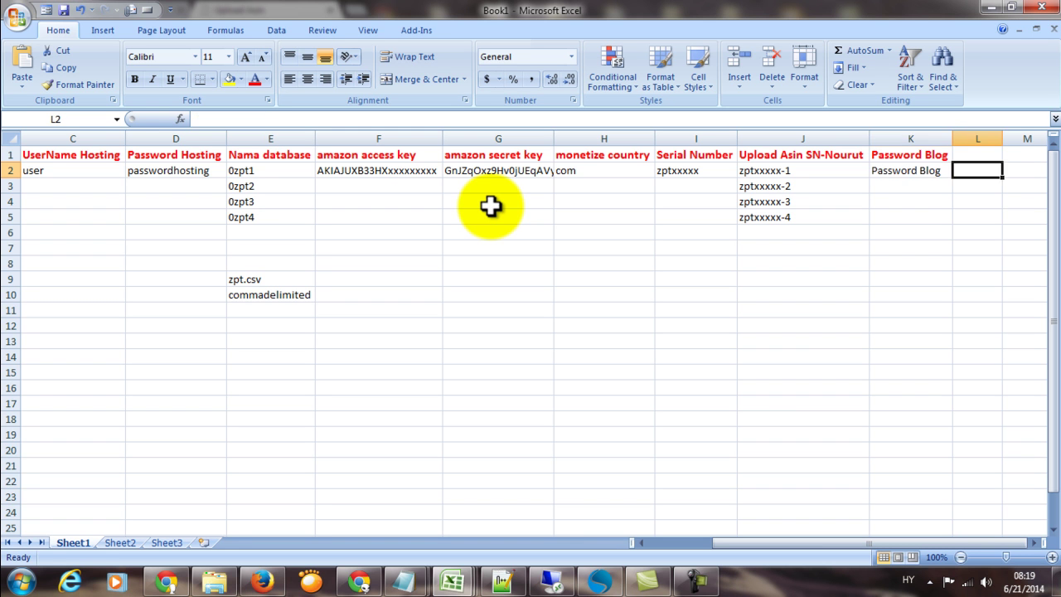
pyautogui.press('Left')
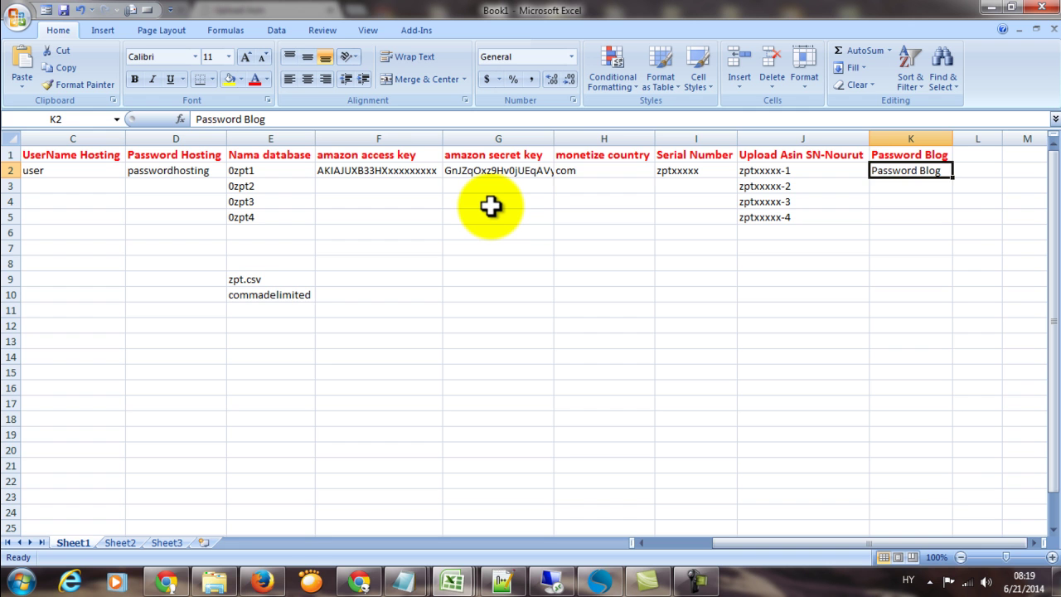
# Examine the Password Blog entry in K2 against its surrounding cells L2, J2 and K3.
pyautogui.press('Right')
pyautogui.press('Left')
pyautogui.press('Right')
pyautogui.press('Left')
pyautogui.press('Left')
pyautogui.press('Right')
pyautogui.press('Down')
pyautogui.press('Up')
pyautogui.press('Down')
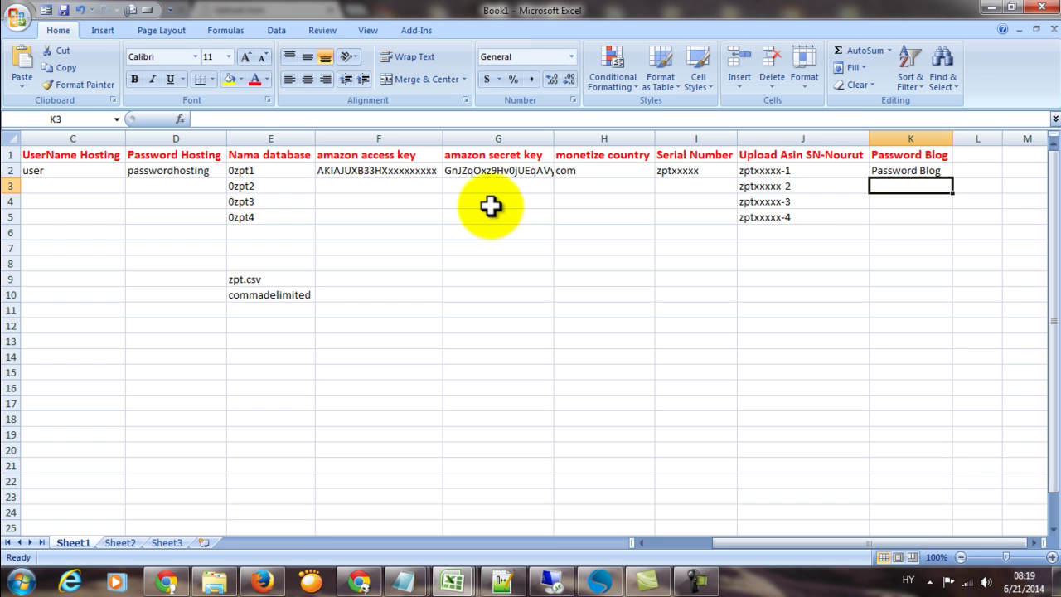
pyautogui.press('Up')
# Review the Password Blog entry in K2 alongside the upload entry in J2 and the cell K3 below.
pyautogui.press('Left')
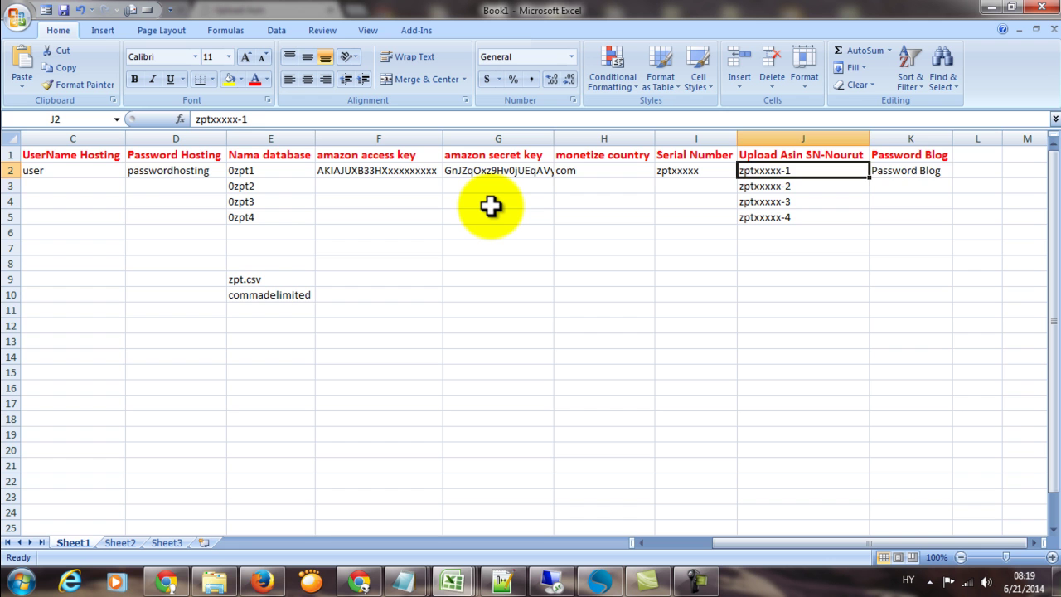
pyautogui.press('Right')
pyautogui.press('Left')
pyautogui.press('Right')
pyautogui.press('Down')
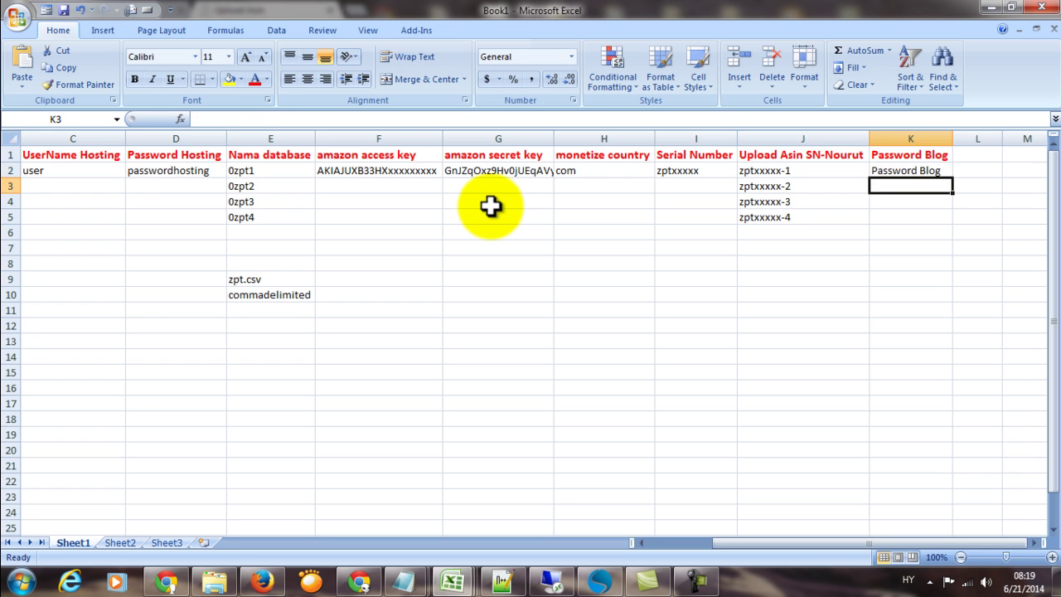
pyautogui.press('Up')
pyautogui.press('Down')
pyautogui.press('Up')
pyautogui.press('Down')
pyautogui.press('Up')
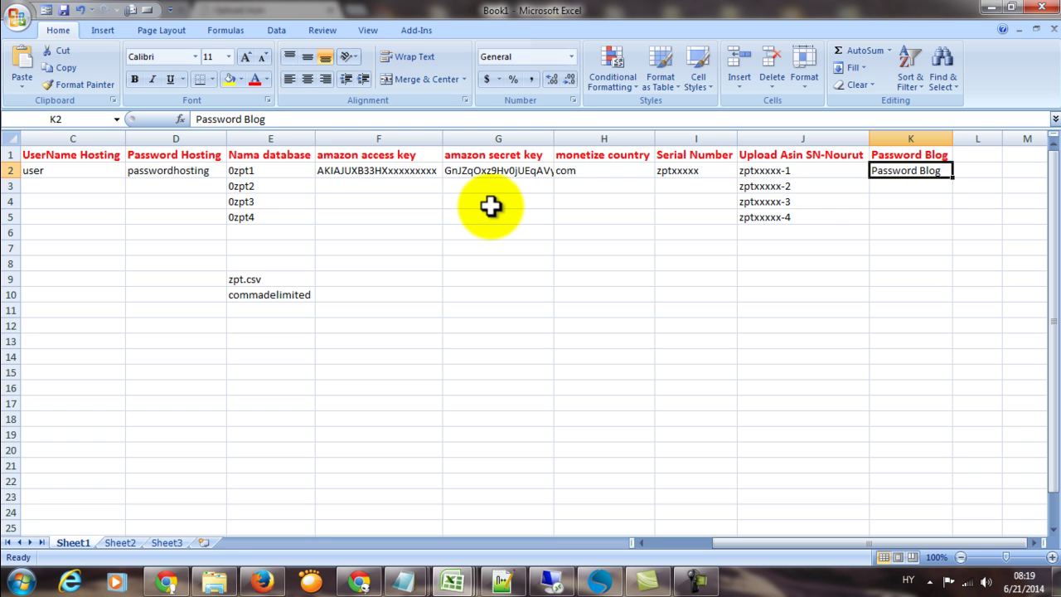
pyautogui.press('Down')
pyautogui.press('Up')
# Look back along row 2 from the blog password in K2 to the keyword in A2.
pyautogui.press('Left')
pyautogui.press('Left')
pyautogui.press('Left')
pyautogui.press('Left')
pyautogui.press('Left')
pyautogui.press('Left')
pyautogui.press('Left')
pyautogui.press('Left')
pyautogui.press('Left')
pyautogui.press('Left')
# Review all row 2 fields from the keyword in A2 across to Password Blog, ending at K2.
pyautogui.press('Right')
pyautogui.press('Right')
pyautogui.press('Right')
pyautogui.press('Right')
pyautogui.press('Right')
pyautogui.press('Right')
pyautogui.press('Right')
pyautogui.press('Right')
pyautogui.press('Right')
pyautogui.press('Right')
pyautogui.press('Right')
pyautogui.press('Right')
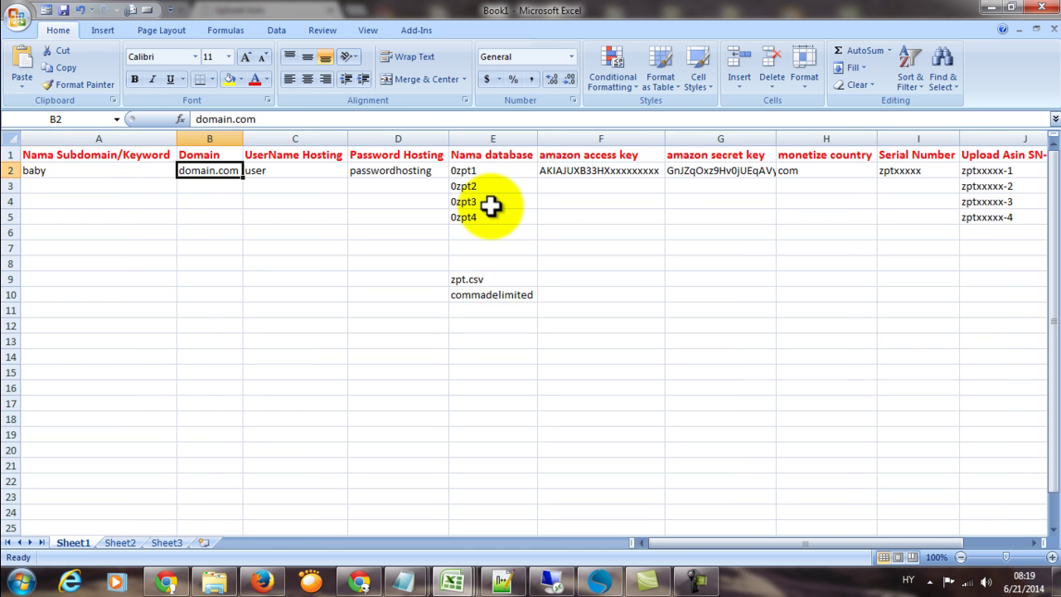
pyautogui.press('Left')
pyautogui.press('Left')
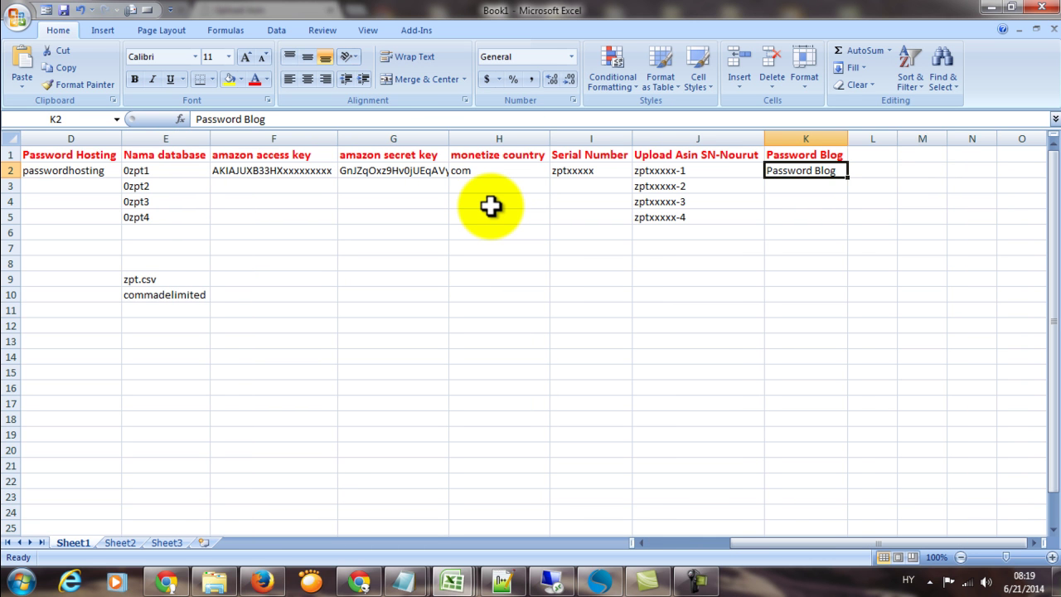
# Retrace the row 2 entries from K2 through the Amazon, database and hosting fields to A2.
pyautogui.press('Left')
pyautogui.press('Left')
pyautogui.press('Left')
pyautogui.press('Left')
pyautogui.press('Left')
pyautogui.press('Left')
pyautogui.press('Left')
pyautogui.press('Left')
pyautogui.press('Left')
pyautogui.press('Left')
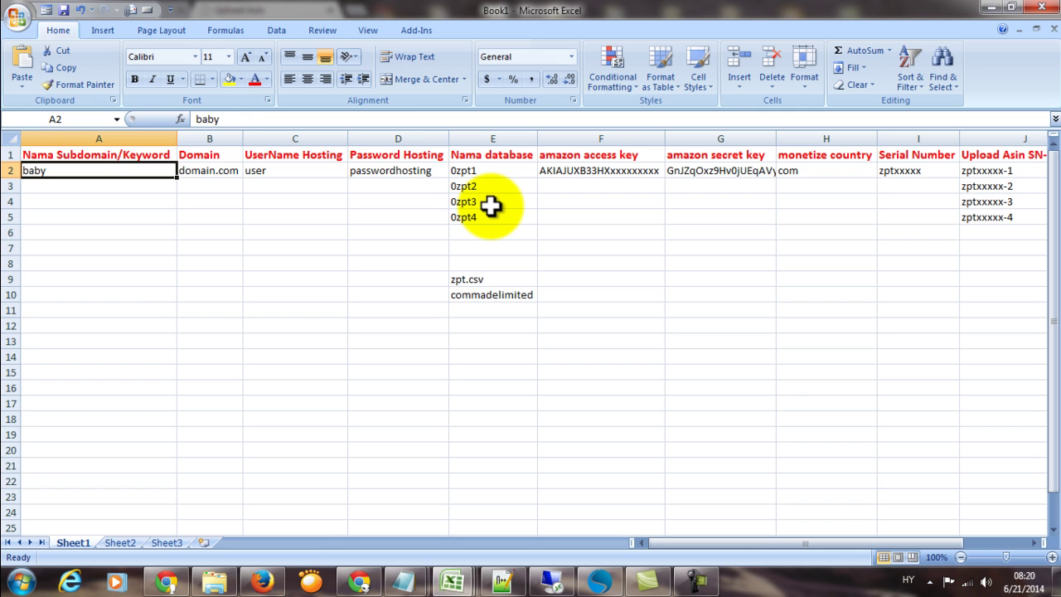
# Read through row 2 field by field, from subdomain keyword, domain and hosting login across to K2.
pyautogui.press('Right')
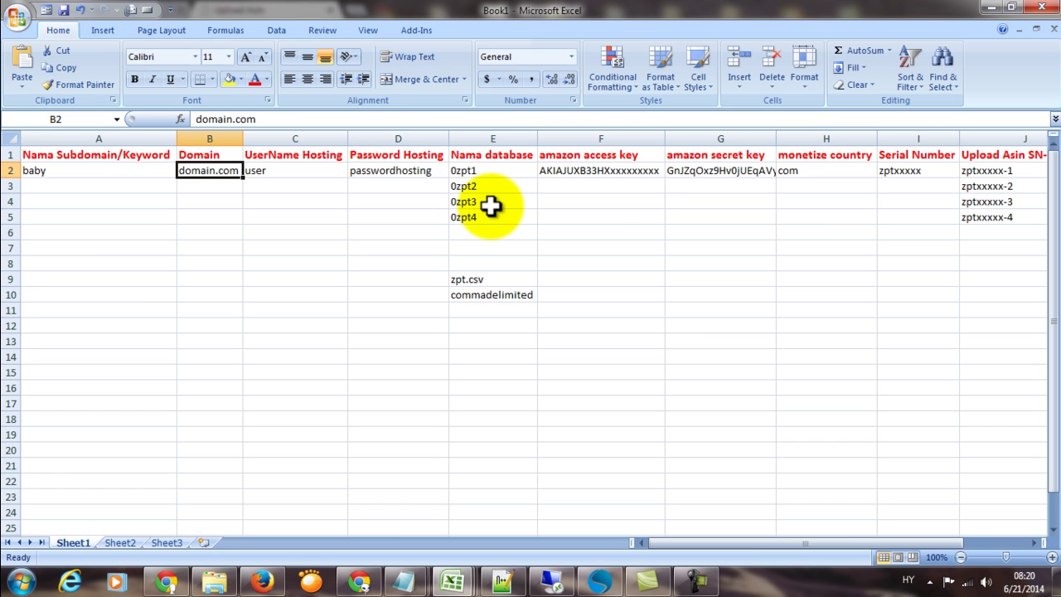
pyautogui.press('Right')
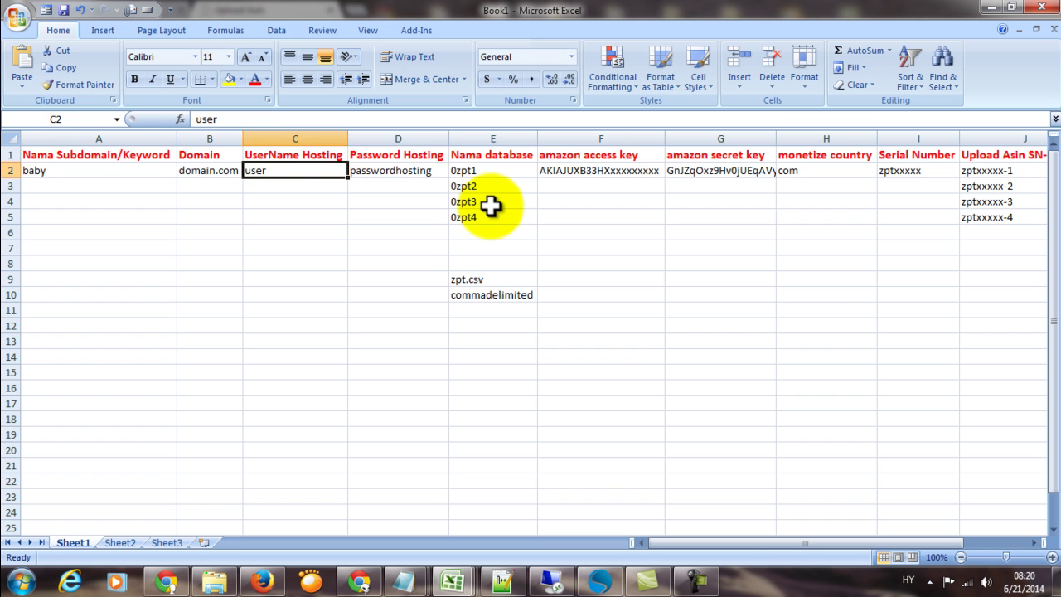
pyautogui.press('Right')
pyautogui.press('Right')
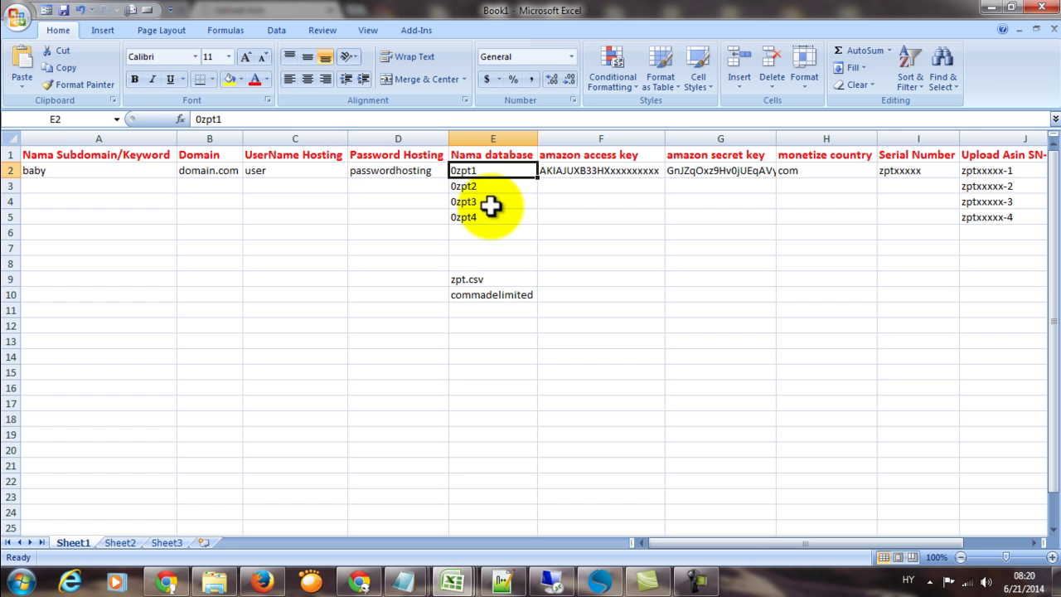
pyautogui.press('Right')
pyautogui.press('Right')
pyautogui.press('Right')
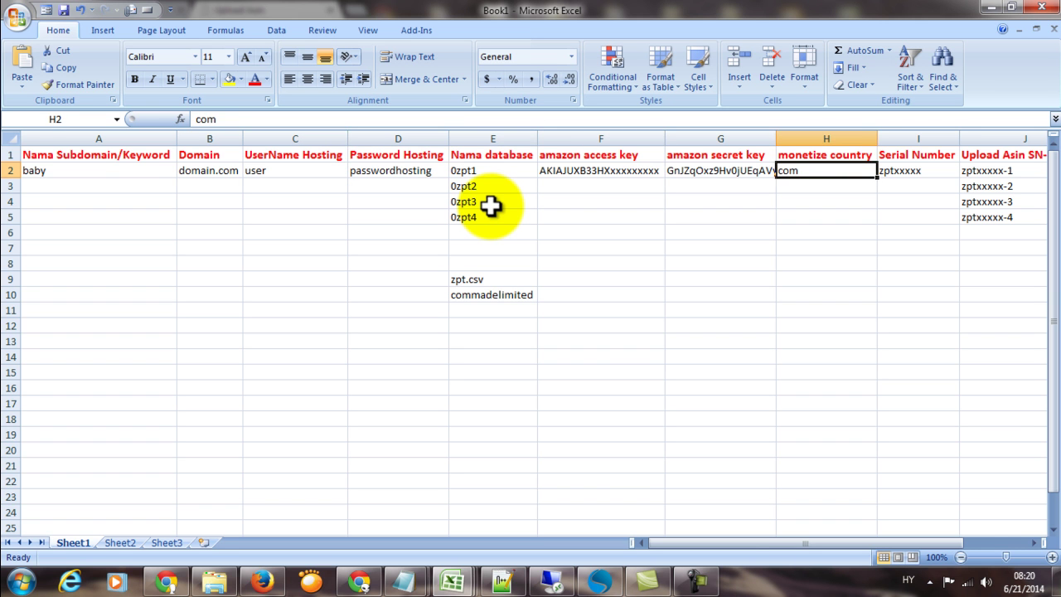
pyautogui.press('Right')
pyautogui.press('Right')
pyautogui.press('Right')
# Recheck the row 2 entries backwards from Password Blog in K2 to the subdomain keyword in A2.
pyautogui.press('Left')
pyautogui.press('Left')
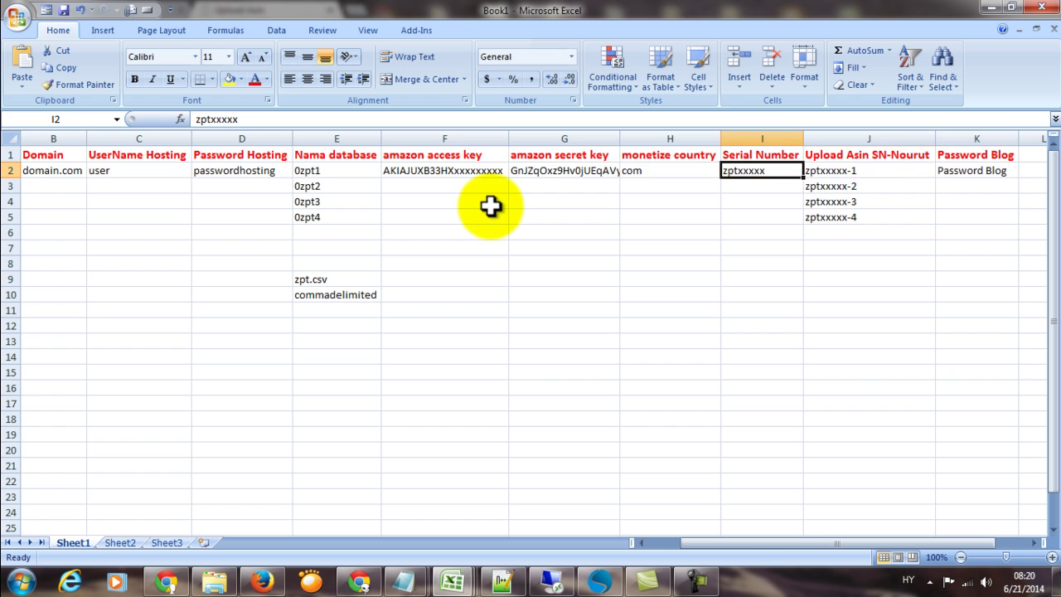
pyautogui.press('Left')
pyautogui.press('Left')
pyautogui.press('Left')
pyautogui.press('Left')
pyautogui.press('Left')
pyautogui.press('Left')
pyautogui.press('Left')
pyautogui.press('Left')
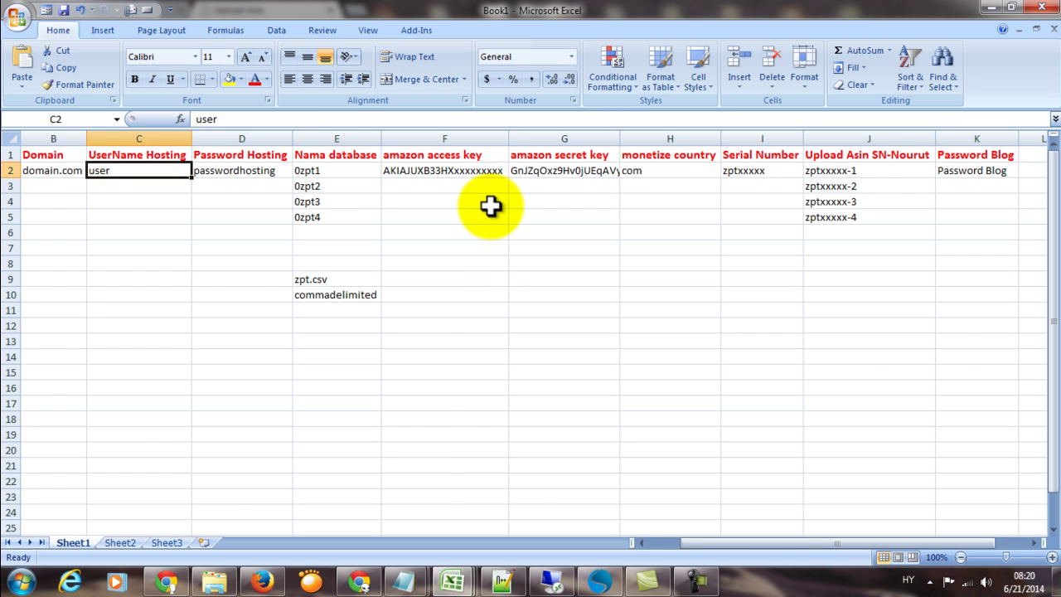
# Scan the complete row 2 record again from A2 across to the blog password in K2.
pyautogui.press('Right')
pyautogui.press('Right')
pyautogui.press('Right')
pyautogui.press('Right')
pyautogui.press('Right')
pyautogui.press('Right')
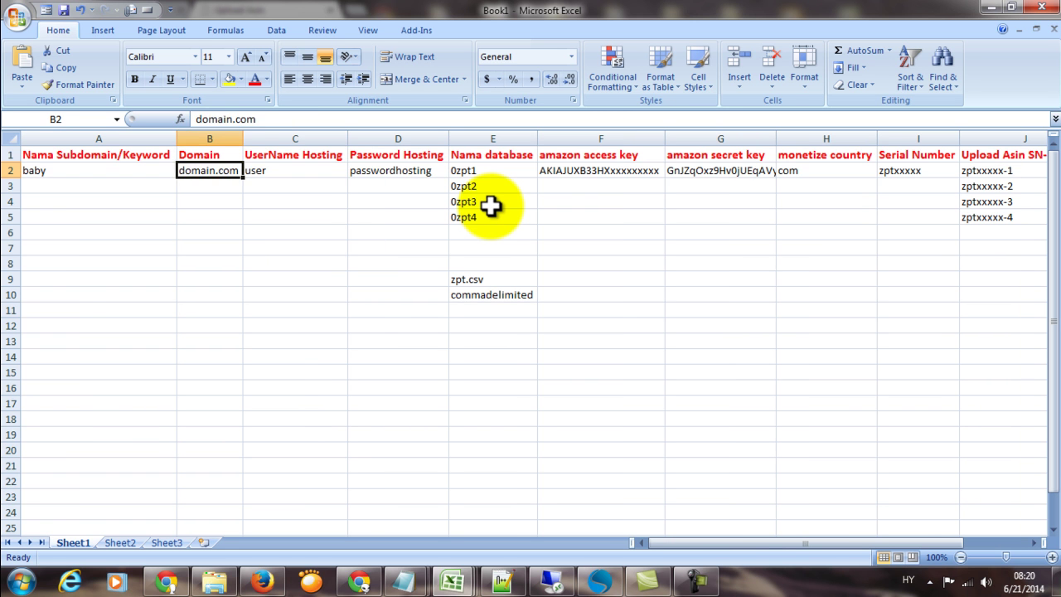
pyautogui.press('Right')
pyautogui.press('Right')
pyautogui.press('Right')
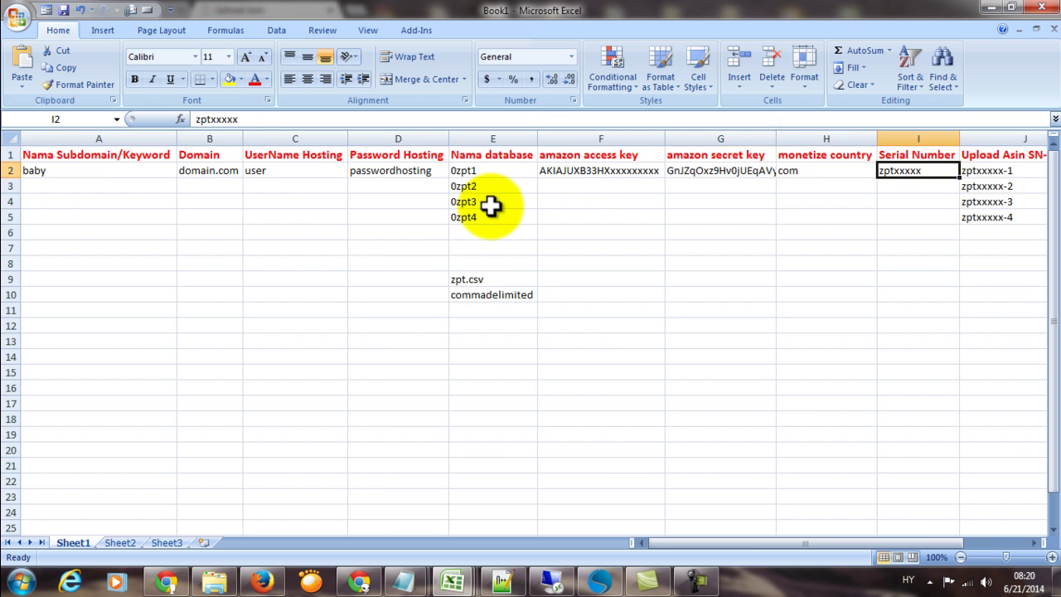
pyautogui.press('Right')
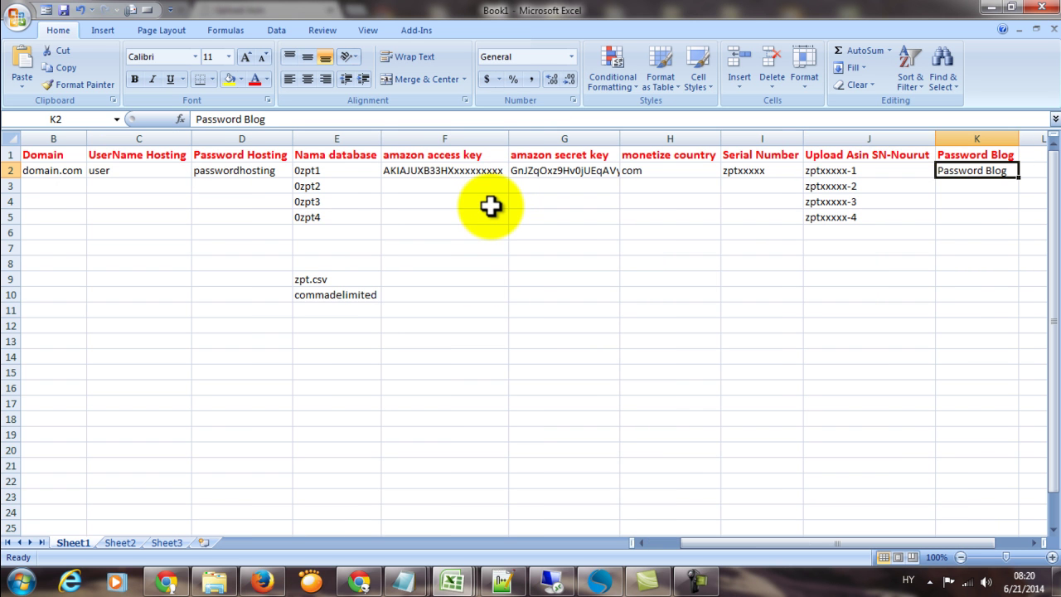
# Look over the row 2 record in reverse from K2 to the keyword in A2.
pyautogui.press('Left')
pyautogui.press('Left')
pyautogui.press('Left')
pyautogui.press('Left')
pyautogui.press('Left')
pyautogui.press('Left')
pyautogui.press('Left')
pyautogui.press('Left')
pyautogui.press('Left')
pyautogui.press('Left')
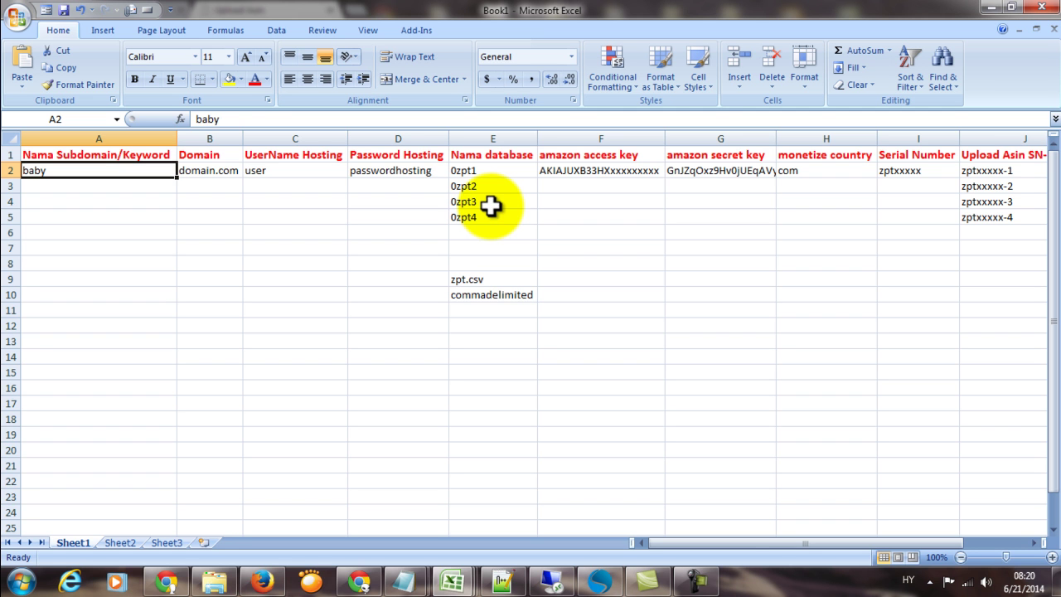
# Check every row 2 field under its header from Nama Subdomain/Keyword in A2 to Password Blog in K2.
pyautogui.press('Right')
pyautogui.press('Right')
pyautogui.press('Right')
pyautogui.press('Right')
pyautogui.press('Right')
pyautogui.press('Right')
pyautogui.press('Right')
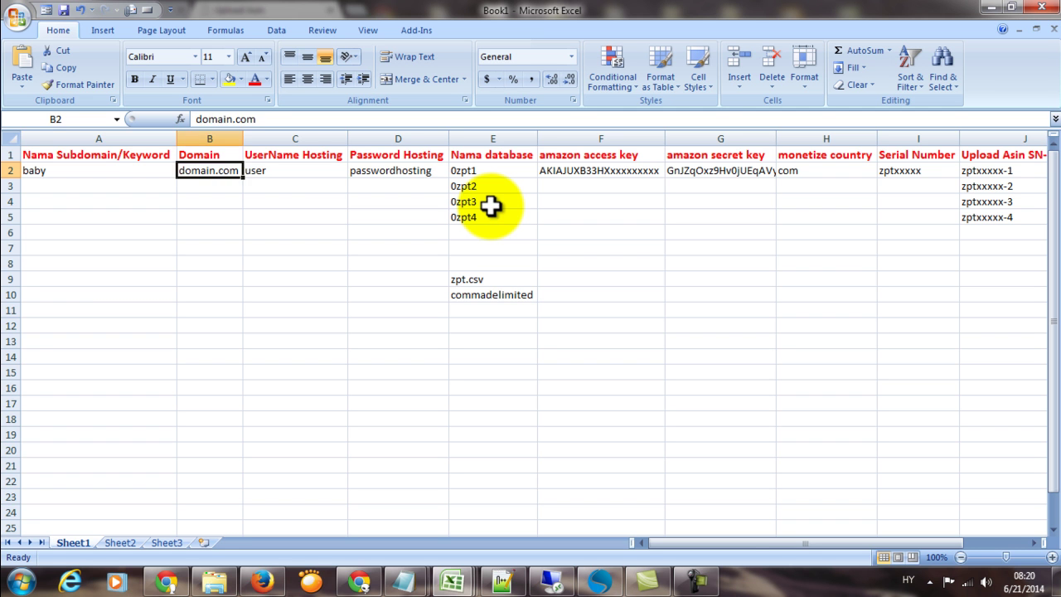
pyautogui.press('Right')
pyautogui.press('Right')
pyautogui.press('Right')
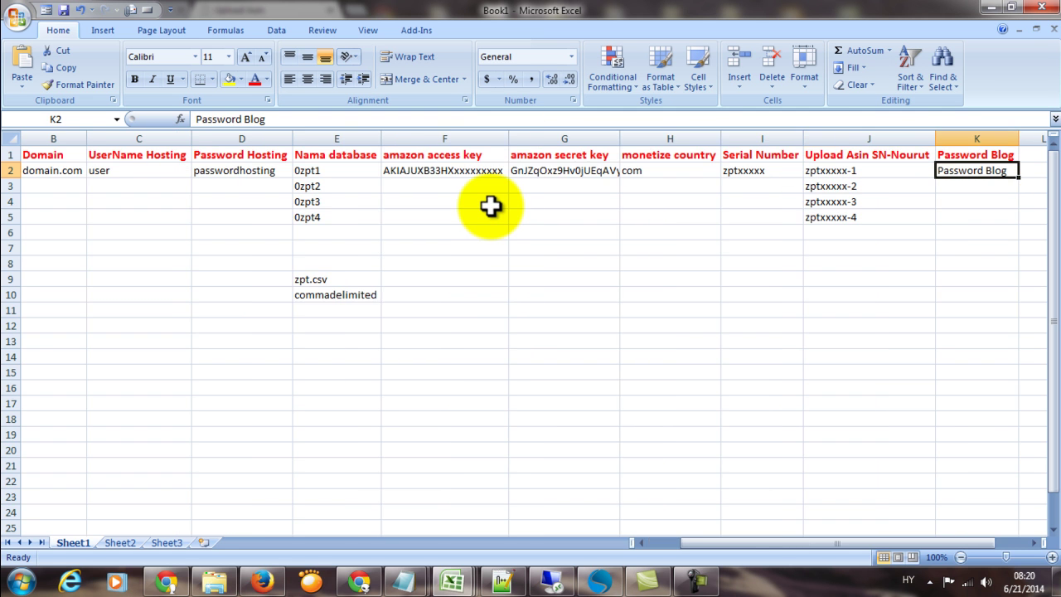
# Go back along row 2 from K2 to A2 and end at the Nama Subdomain/Keyword header in A1.
pyautogui.press('Left')
pyautogui.press('Left')
pyautogui.press('Left')
pyautogui.press('Left')
pyautogui.press('Left')
pyautogui.press('Left')
pyautogui.press('Left')
pyautogui.press('Left')
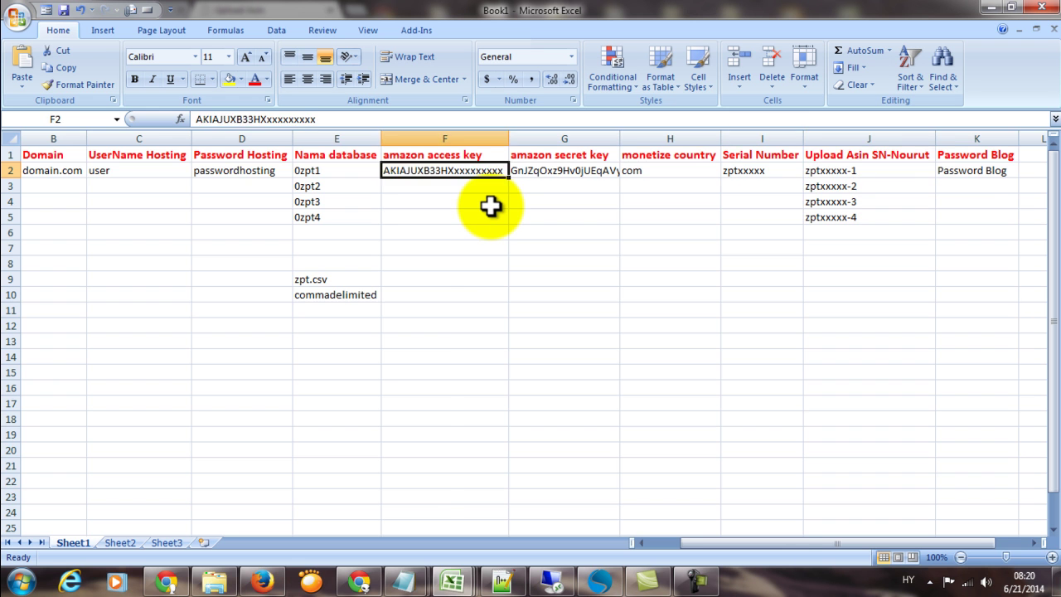
pyautogui.press('Left')
pyautogui.press('Left')
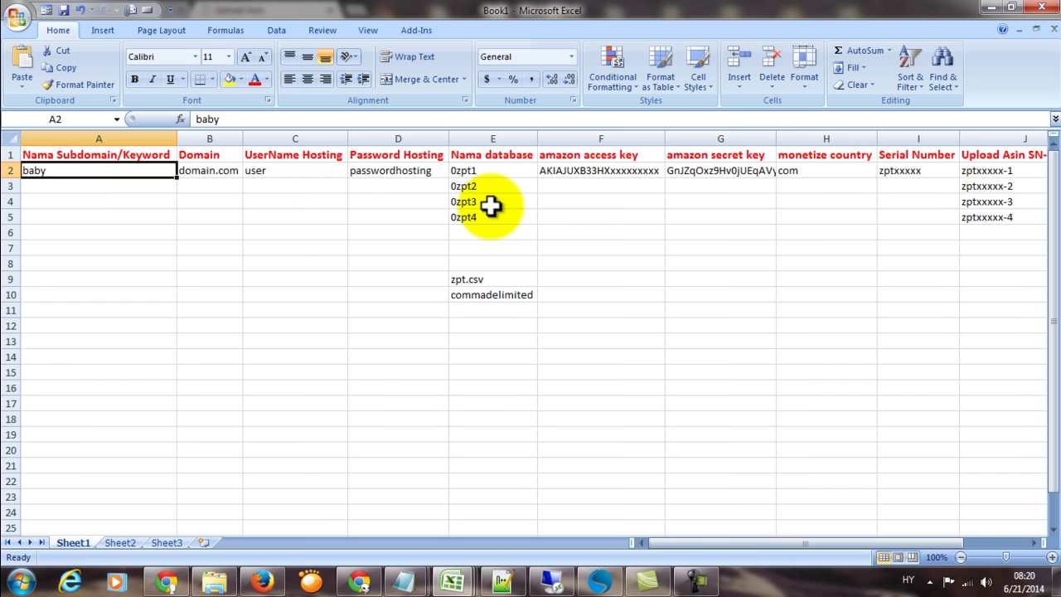
pyautogui.press('Up')
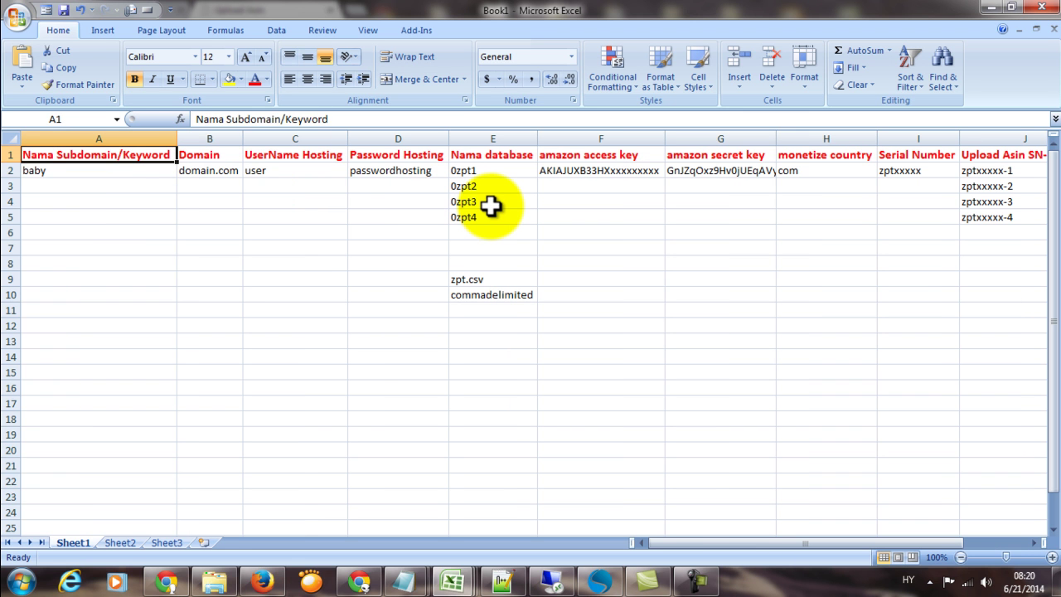
# Review the column headers in row 1 from Nama Subdomain/Keyword across the sheet, ending at the Password Blog entry in K2.
pyautogui.press('Right')
pyautogui.press('Right')
pyautogui.press('Right')
pyautogui.press('Right')
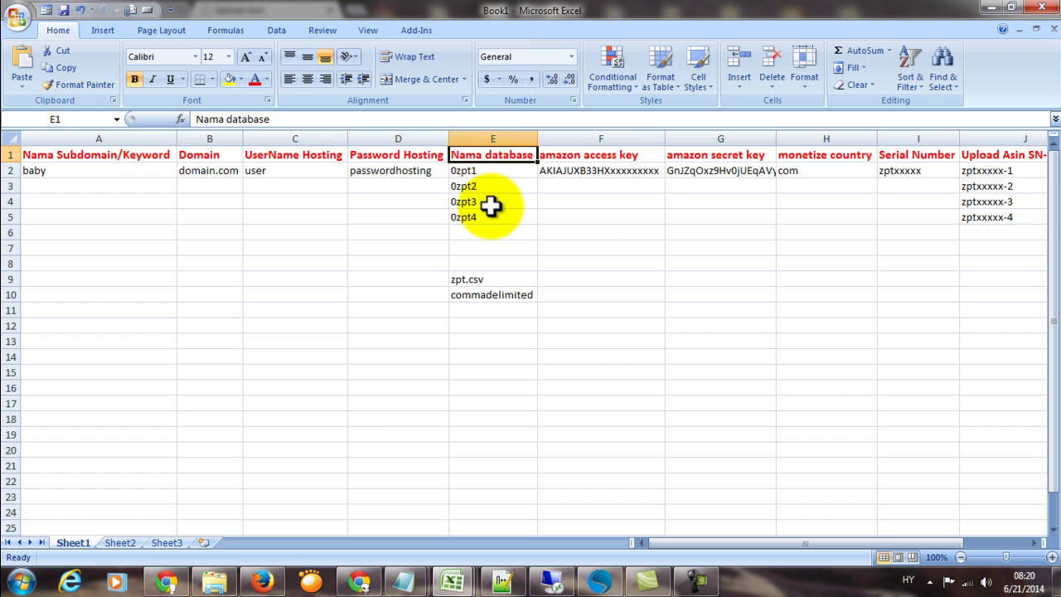
pyautogui.press('Right')
pyautogui.press('Right')
pyautogui.press('Right')
pyautogui.press('Right')
pyautogui.press('Right')
pyautogui.press('Right')
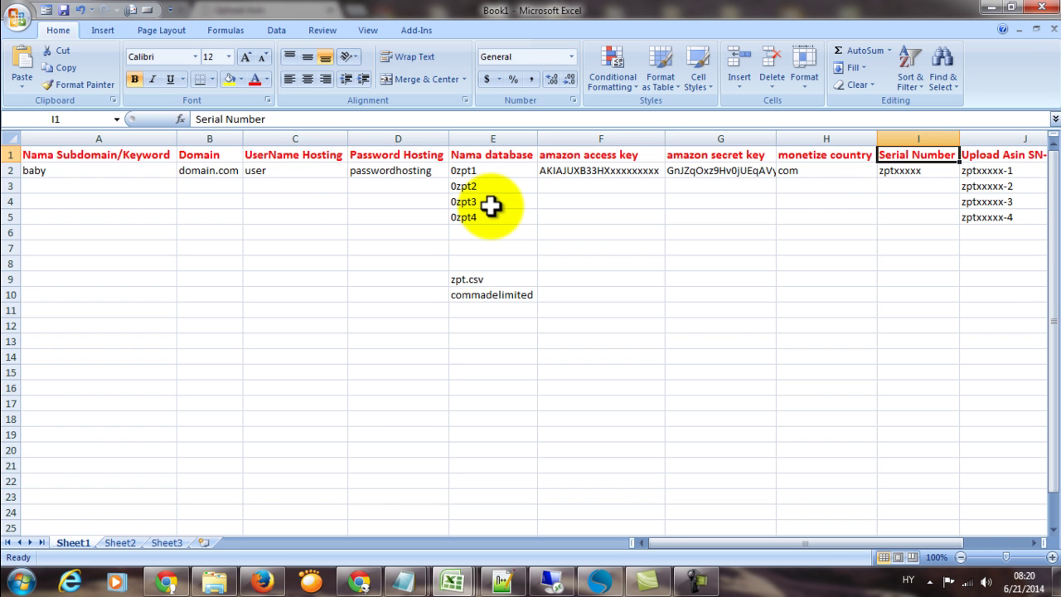
pyautogui.press('Down')
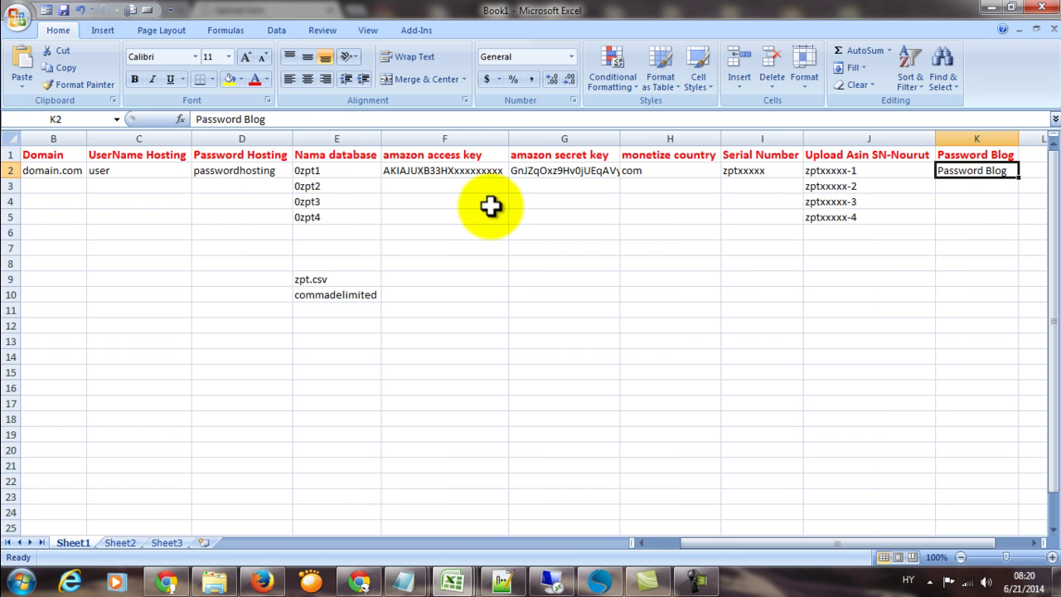
# Go back over the row 2 entries from K2 to A2 and end at the second keyword cell, A3.
pyautogui.press('Left')
pyautogui.press('Left')
pyautogui.press('Left')
pyautogui.press('Left')
pyautogui.press('Left')
pyautogui.press('Left')
pyautogui.press('Left')
pyautogui.press('Left')
pyautogui.press('Left')
pyautogui.press('Left')
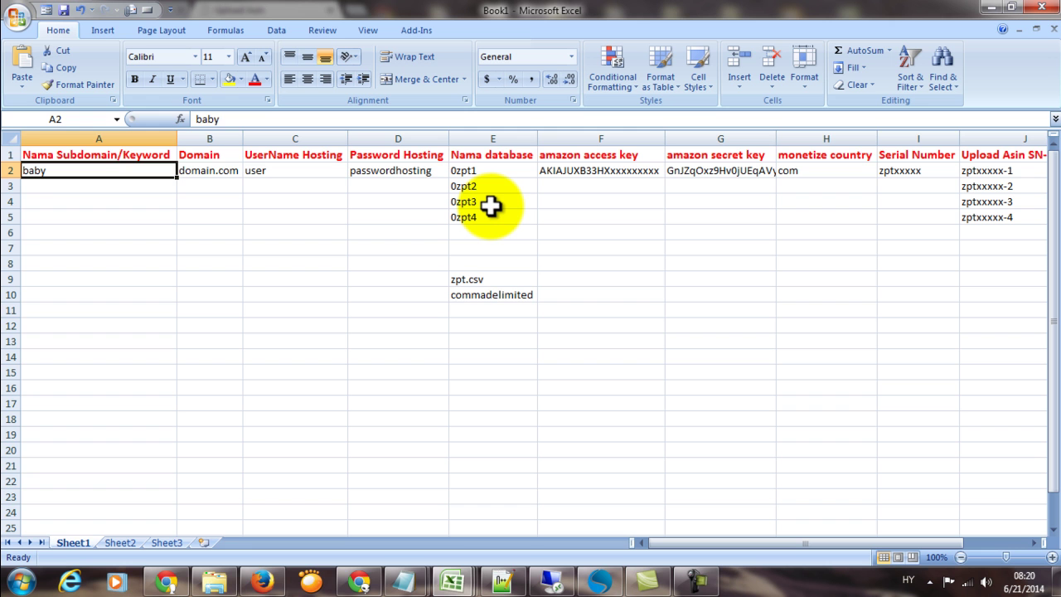
pyautogui.press('Down')
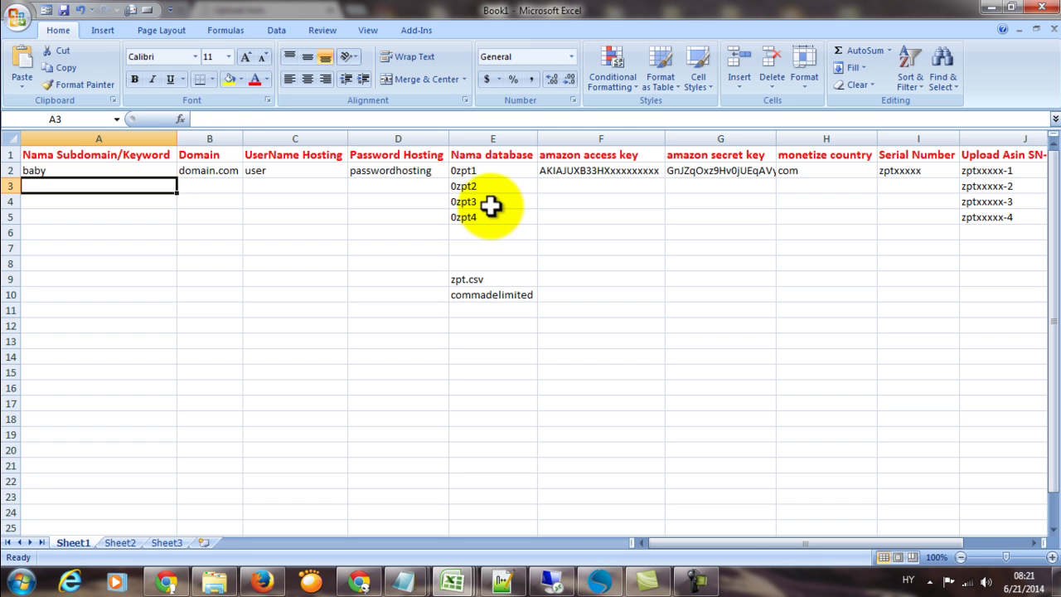
# Examine the row 2 record from the keyword in A2 through the hosting, database and Amazon fields to K2.
pyautogui.press('Up')
pyautogui.press('Right')
pyautogui.press('Right')
pyautogui.press('Right')
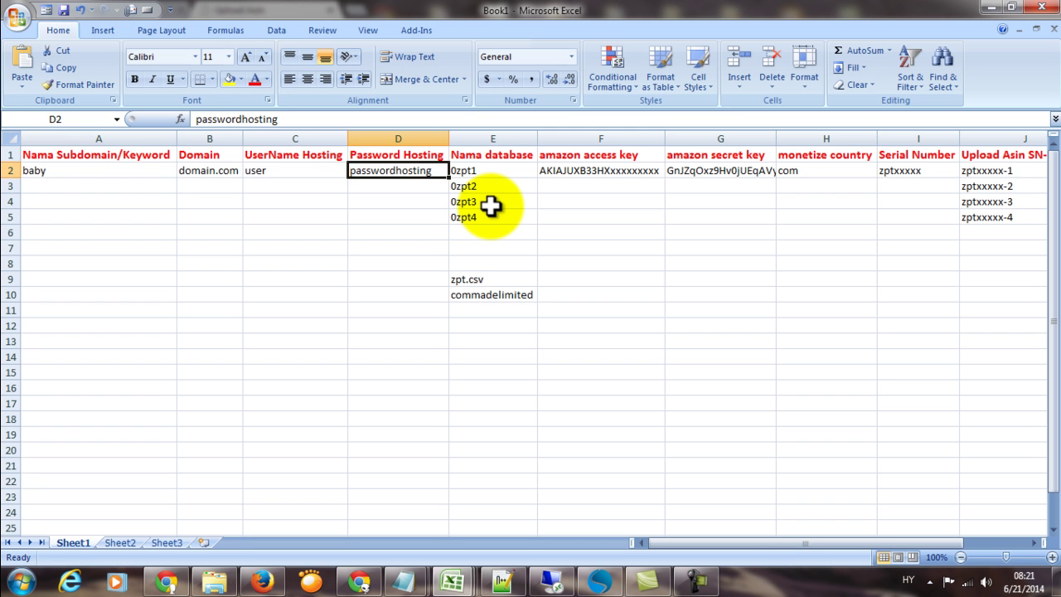
pyautogui.press('Right')
pyautogui.press('Right')
pyautogui.press('Right')
pyautogui.press('Right')
pyautogui.press('Right')
pyautogui.press('Right')
pyautogui.press('Right')
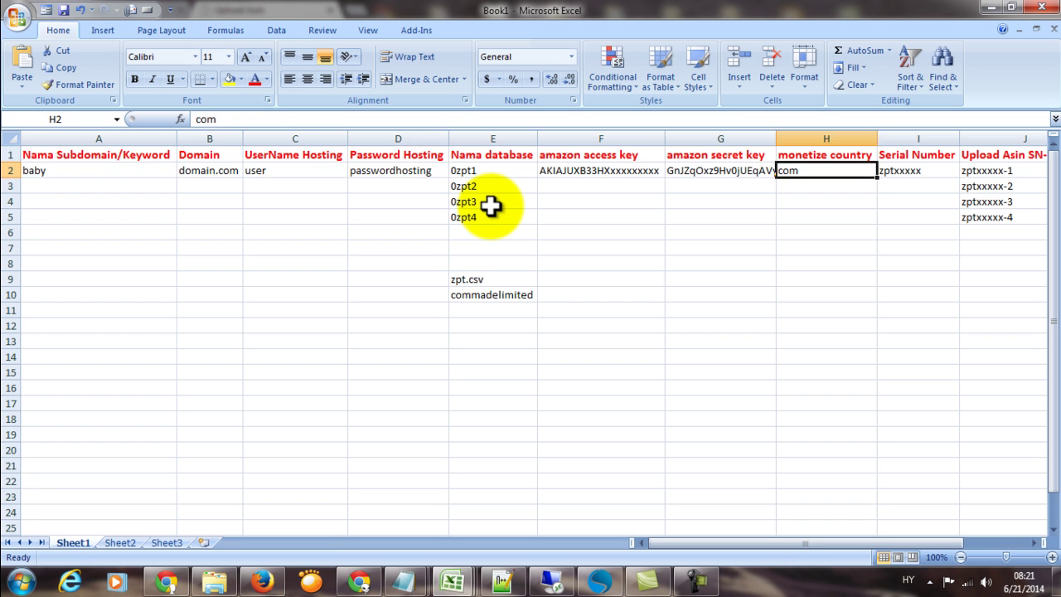
# Retrace the row 2 record from K2 to A2 and move on to row 3 at A3.
pyautogui.press('Left')
pyautogui.press('Left')
pyautogui.press('Left')
pyautogui.press('Left')
pyautogui.press('Left')
pyautogui.press('Left')
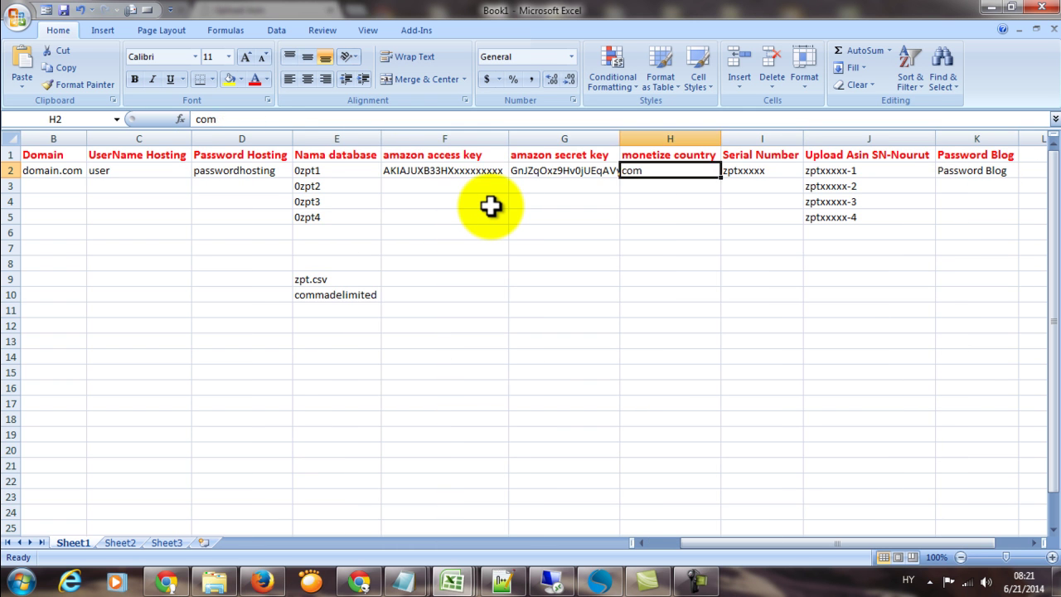
pyautogui.press('Left')
pyautogui.press('Left')
pyautogui.press('Left')
pyautogui.press('Left')
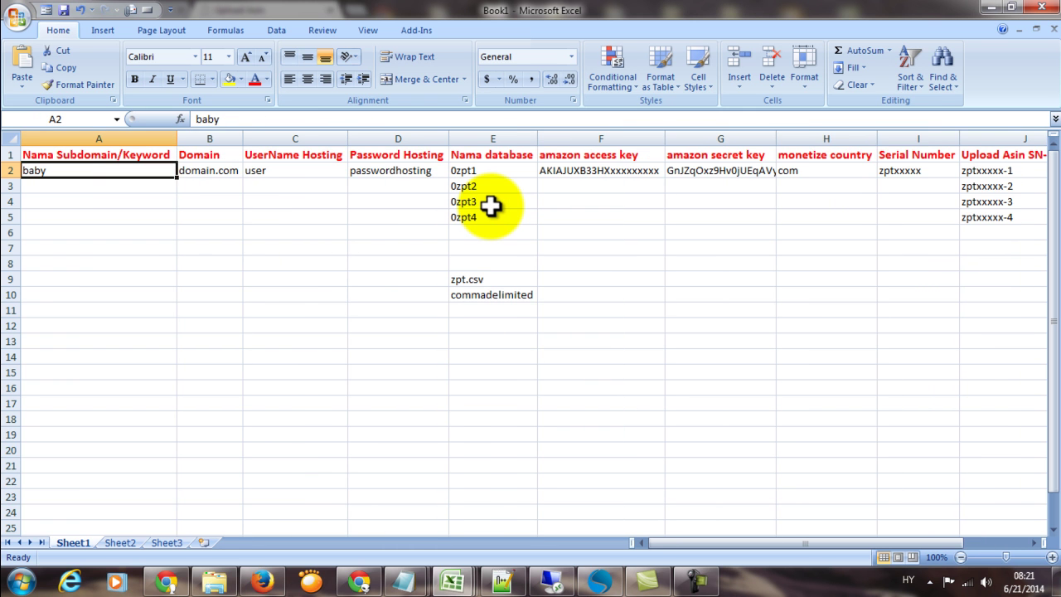
pyautogui.press('Down')
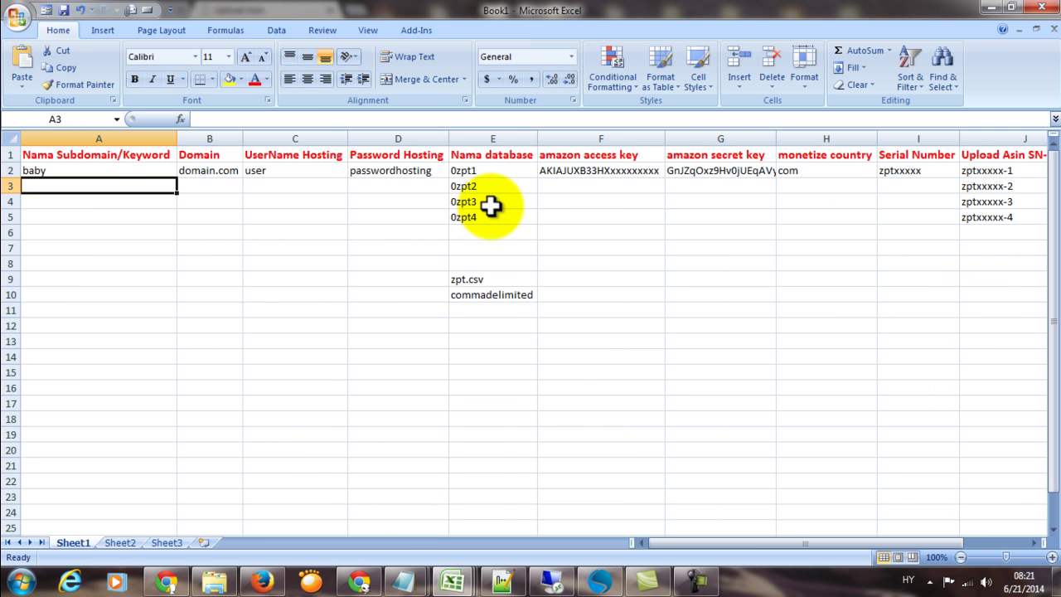
# Check which fields of the second record need filling along row 3, from A3 past Password Blog to L3.
pyautogui.press('Up')
pyautogui.press('Down')
pyautogui.press('Right')
pyautogui.press('Right')
pyautogui.press('Right')
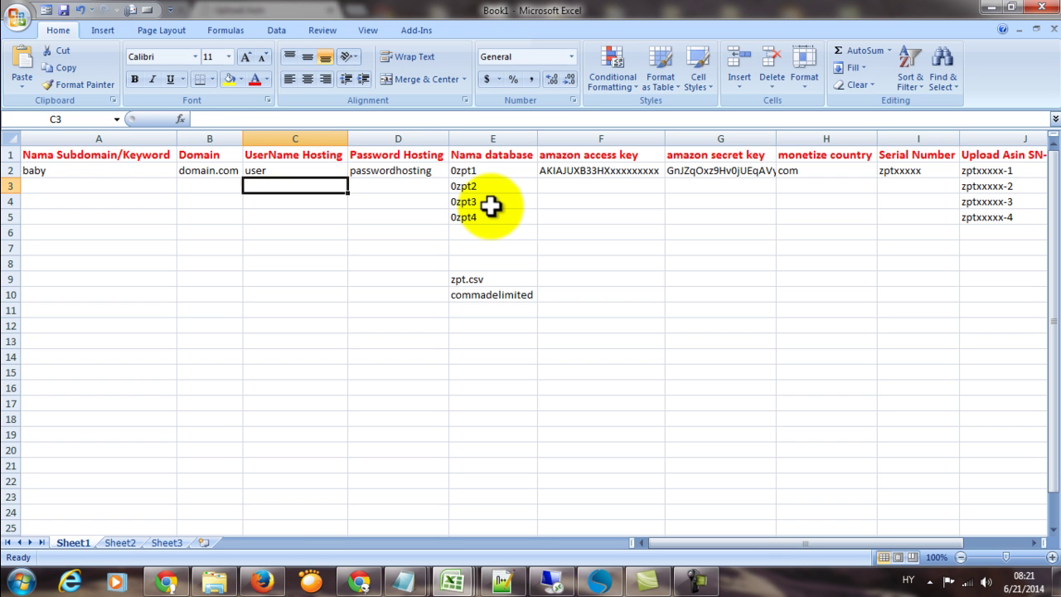
pyautogui.press('Right')
pyautogui.press('Right')
pyautogui.press('Right')
pyautogui.press('Right')
pyautogui.press('Right')
pyautogui.press('Right')
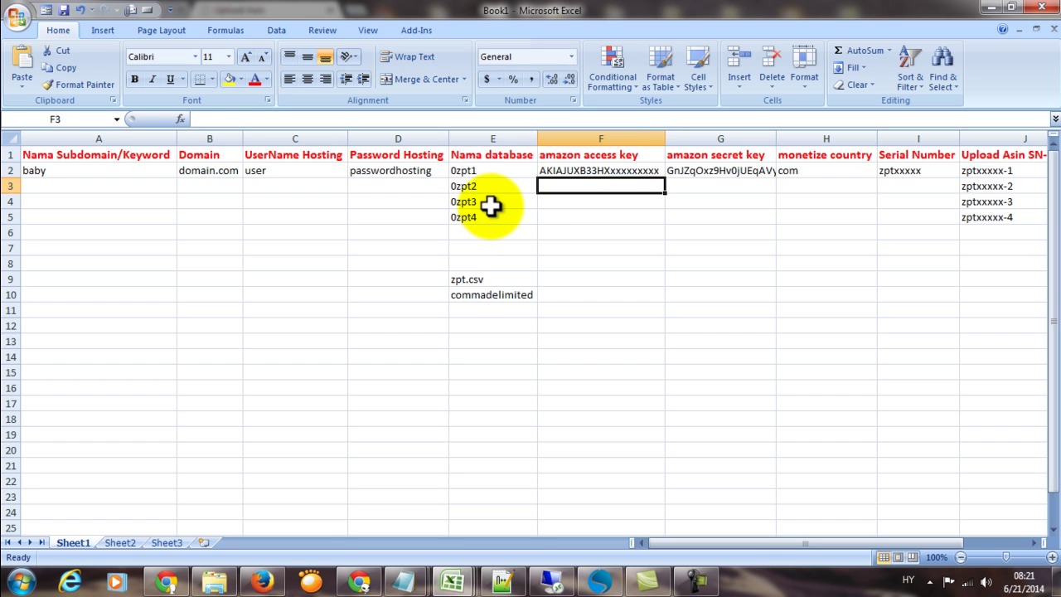
pyautogui.press('Right')
pyautogui.press('Right')
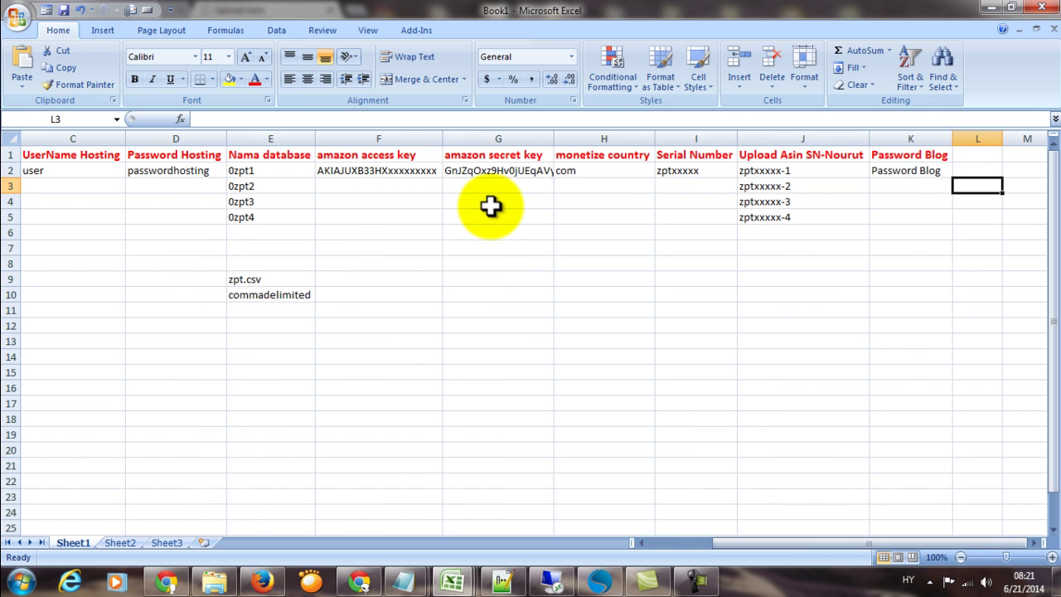
# Look back along the row 3 fields from L3 to the keyword cell A3.
pyautogui.press('Left')
pyautogui.press('Left')
pyautogui.press('Left')
pyautogui.press('Left')
pyautogui.press('Left')
pyautogui.press('Left')
pyautogui.press('Left')
pyautogui.press('Left')
pyautogui.press('Left')
pyautogui.press('Left')
pyautogui.press('Left')
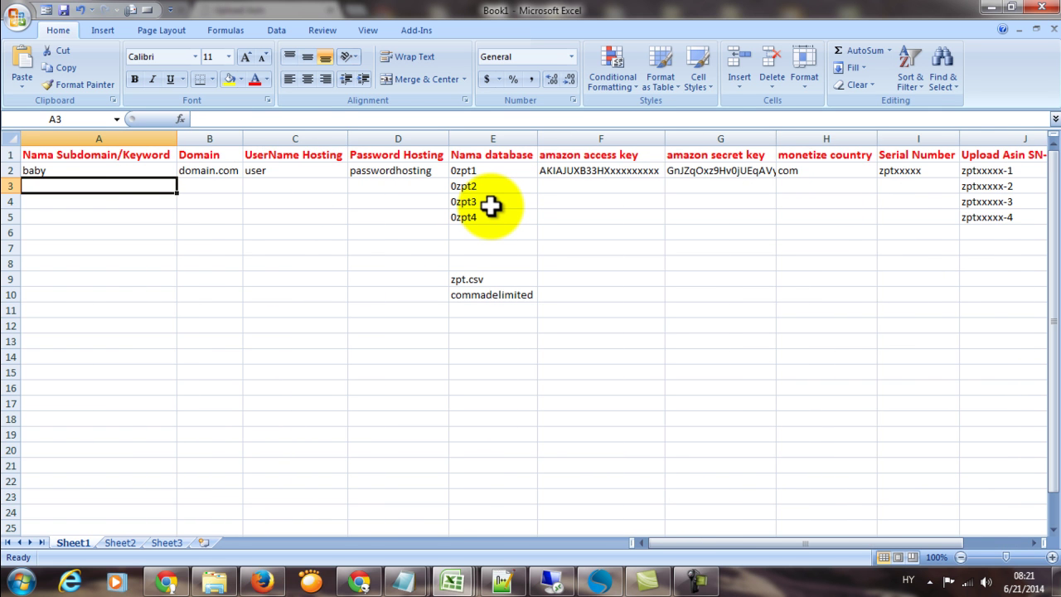
# Check the third record's fields along row 4 from A4 past Password Blog to L4.
pyautogui.press('Down')
pyautogui.press('Right')
pyautogui.press('Right')
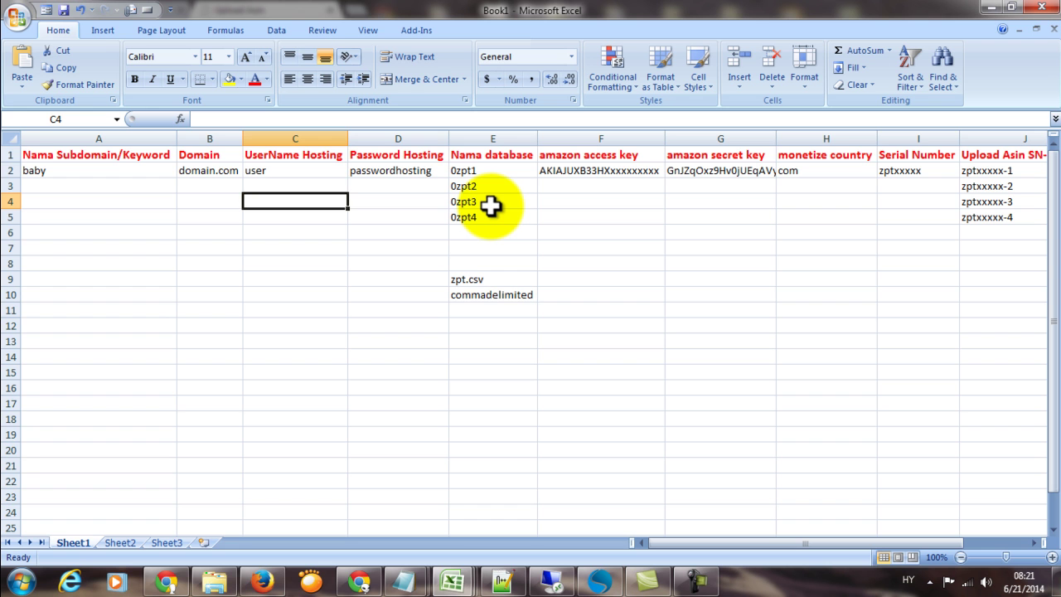
pyautogui.press('Right')
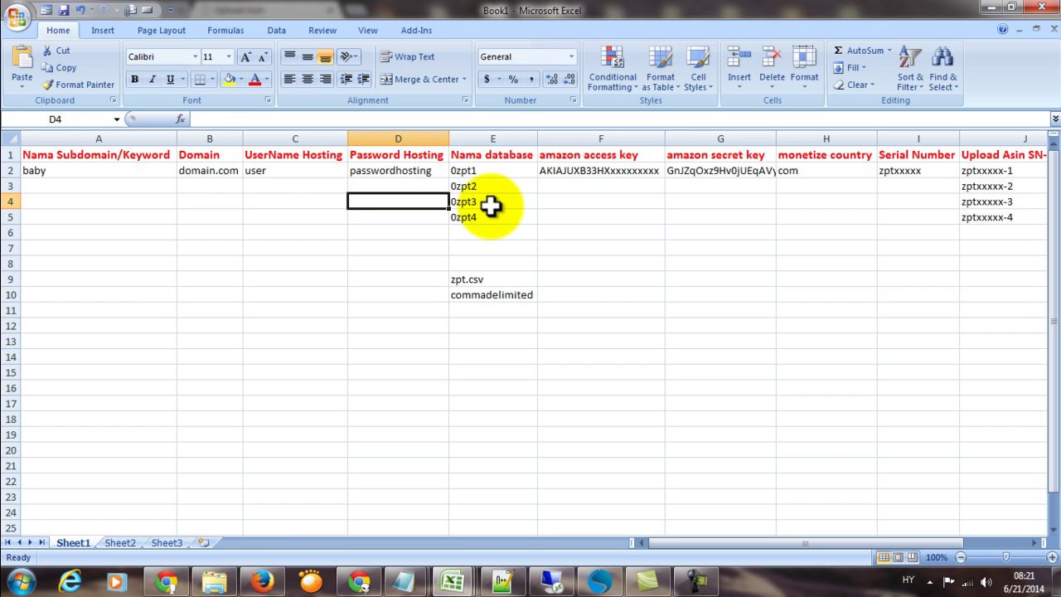
pyautogui.press('Right')
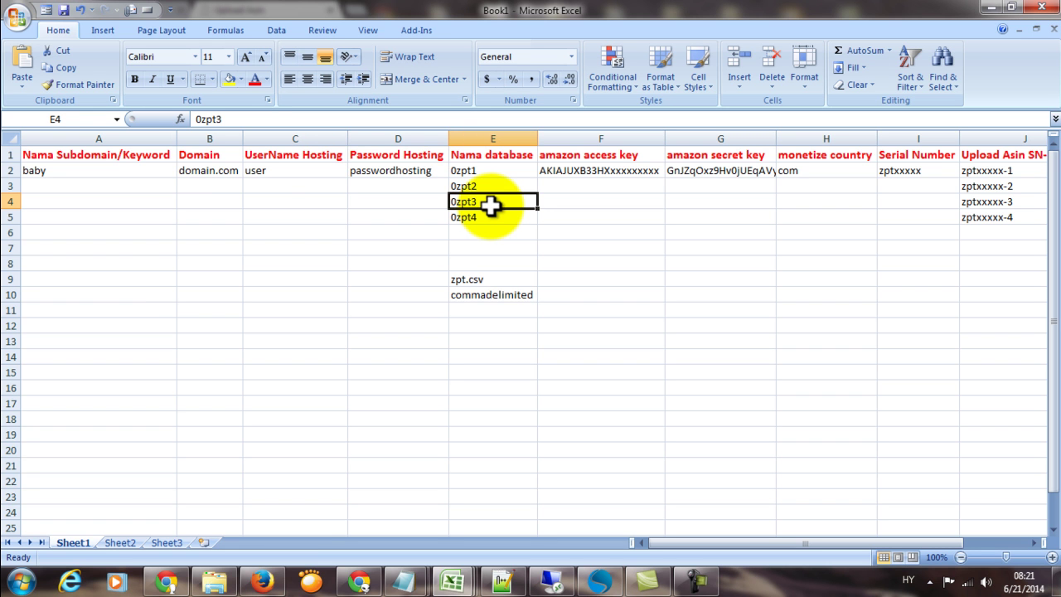
pyautogui.press('Right')
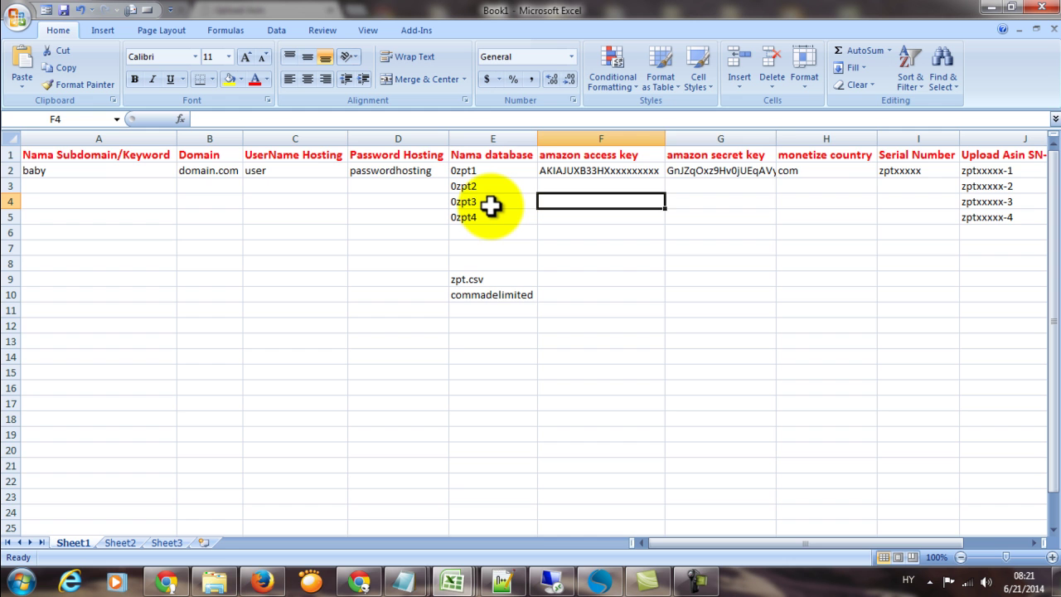
pyautogui.press('Right')
pyautogui.press('Right')
pyautogui.press('Right')
pyautogui.press('Right')
pyautogui.press('Right')
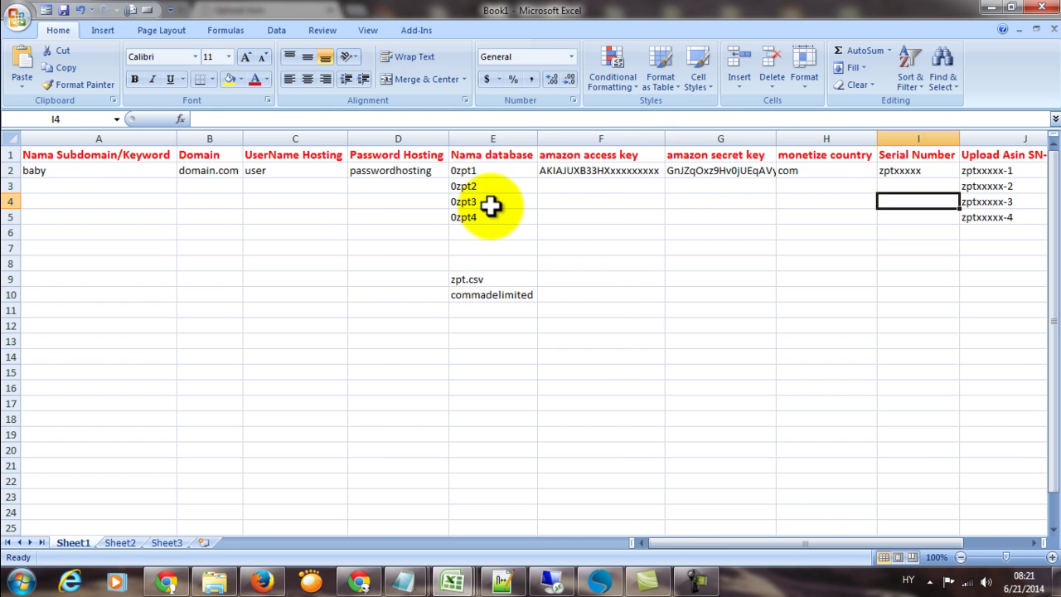
pyautogui.press('Right')
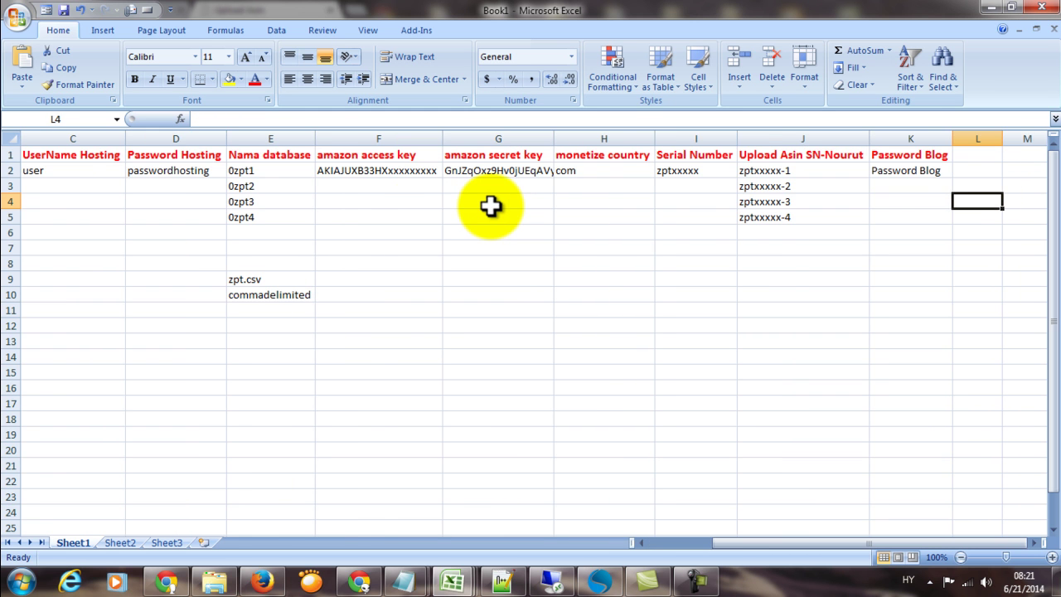
# Look over the row 4 fields in reverse, including the ASIN upload entry in J4 and database name in E4, to A4.
pyautogui.press('Left')
pyautogui.press('Left')
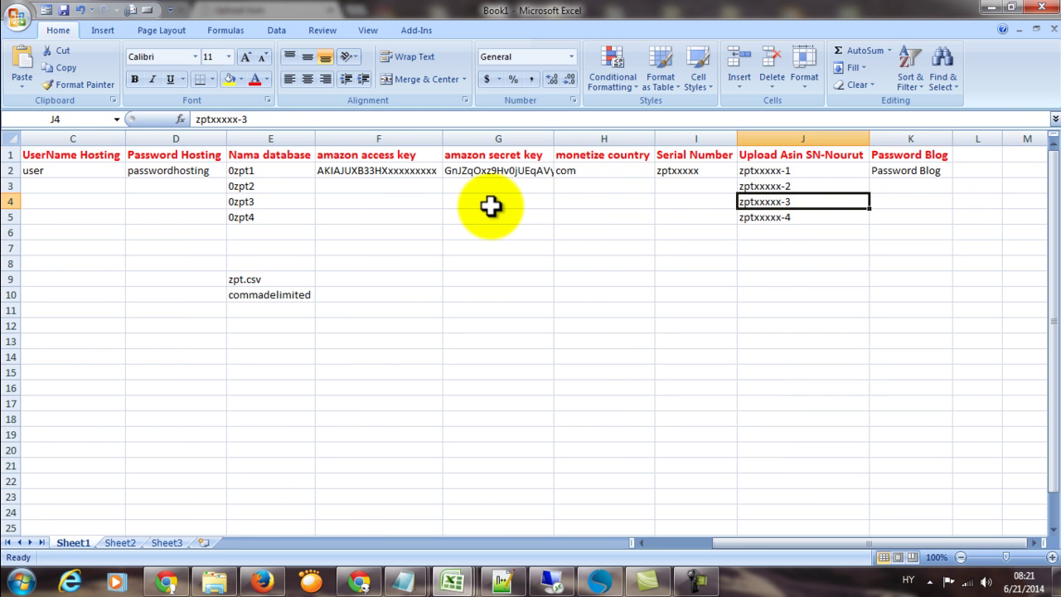
pyautogui.press('Right')
pyautogui.press('Left')
pyautogui.press('Left')
pyautogui.press('Left')
pyautogui.press('Left')
pyautogui.press('Left')
pyautogui.press('Left')
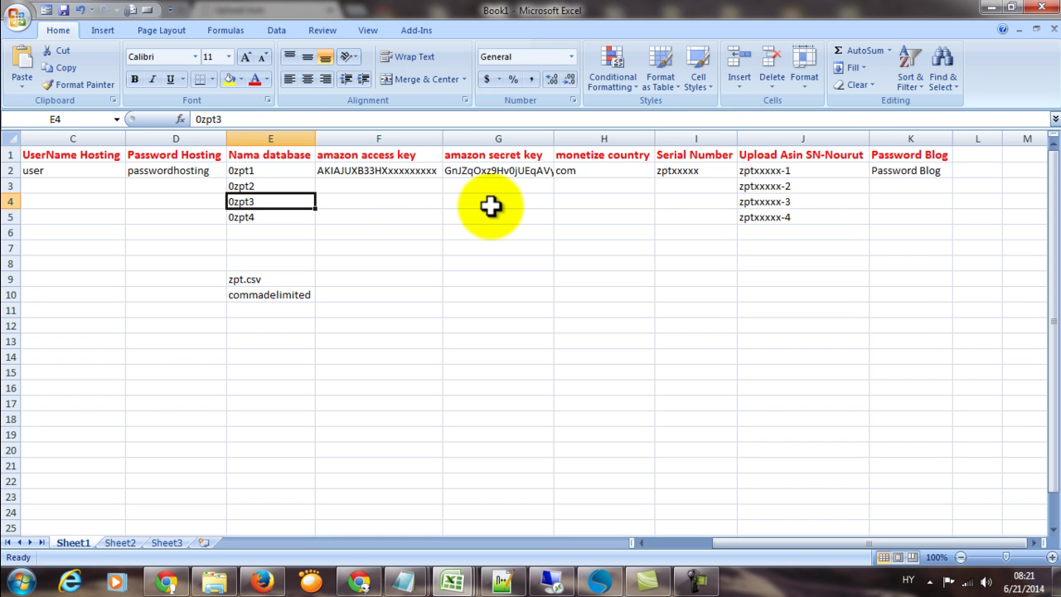
pyautogui.press('Left')
pyautogui.press('Left')
pyautogui.press('Left')
pyautogui.press('Left')
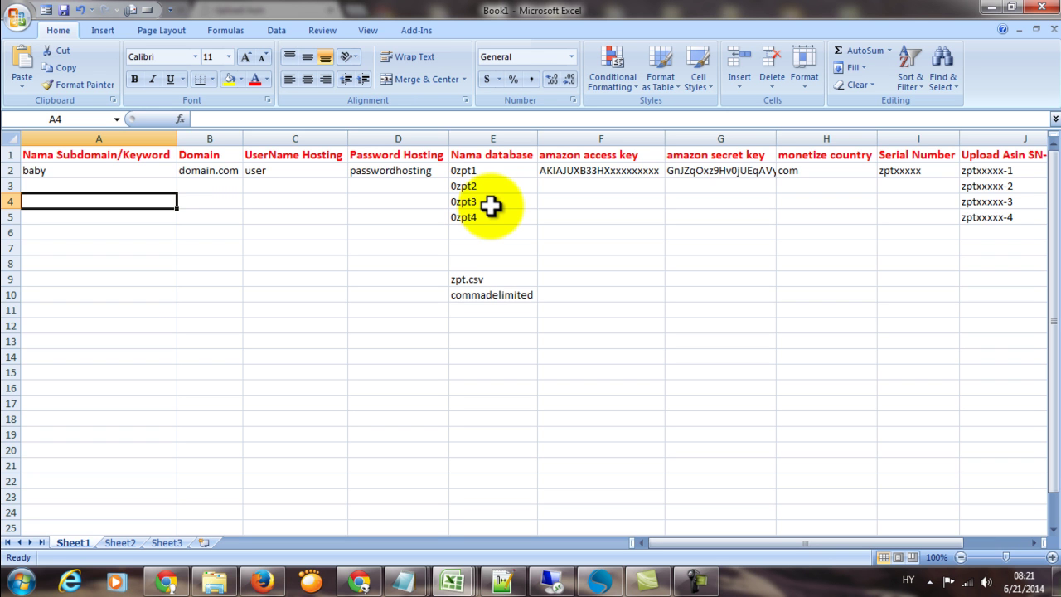
# Look over the Nama Subdomain/Keyword cells from A5 up to A2.
pyautogui.press('Down')
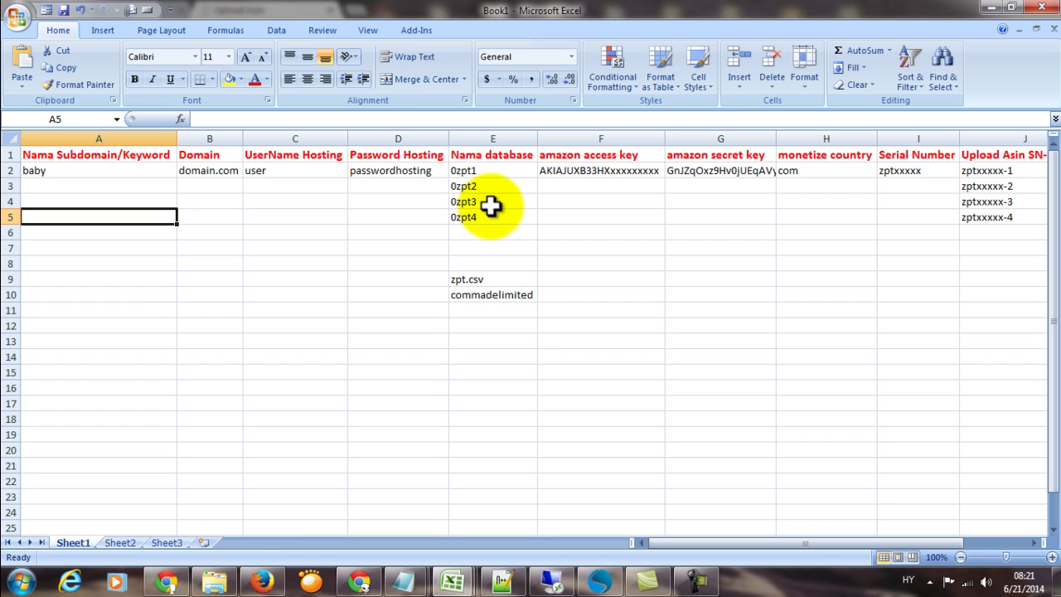
pyautogui.press('Up')
pyautogui.press('Up')
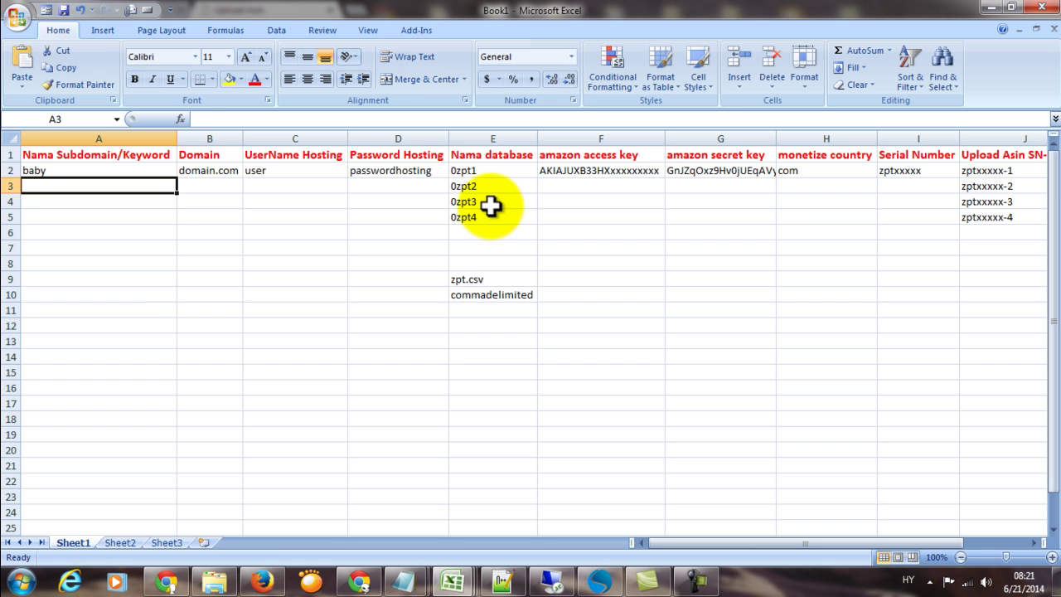
pyautogui.press('Up')
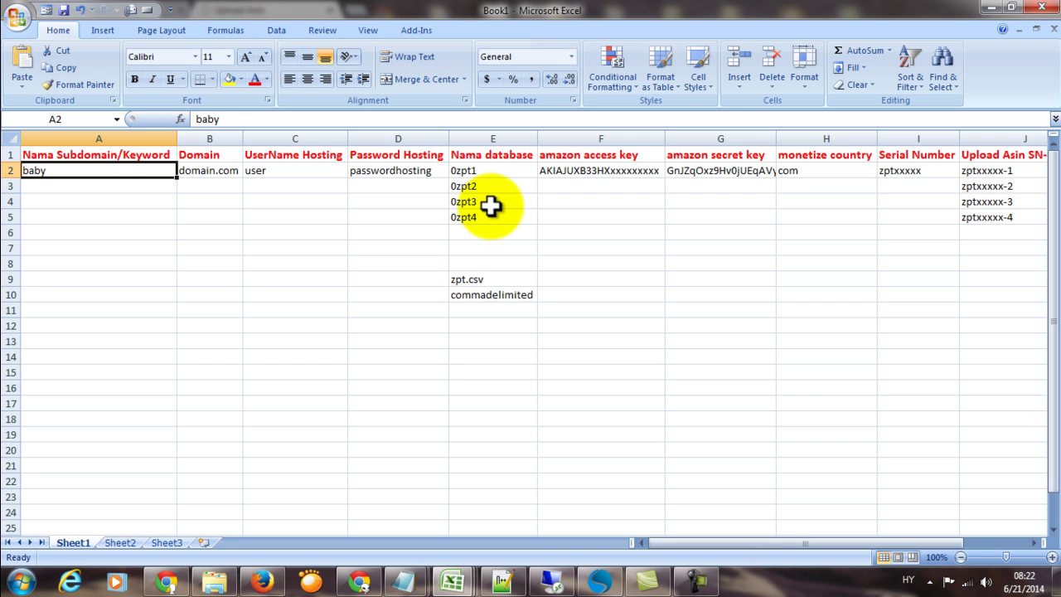
# Review the row 2 record again from the domain in B2 past the Password Blog column to L2.
pyautogui.press('Tab')
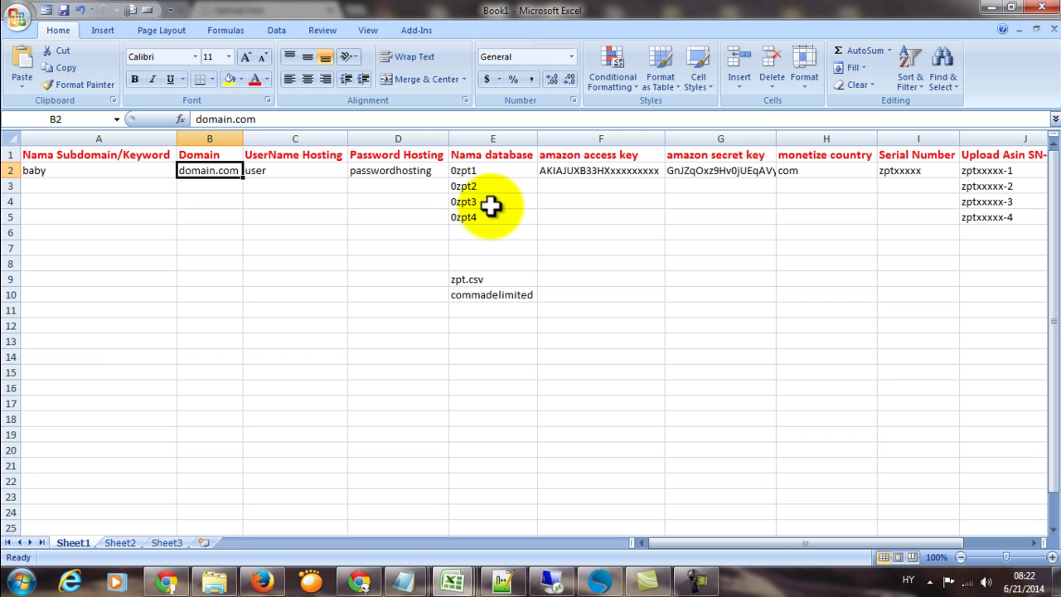
pyautogui.press('Tab')
pyautogui.press('Tab')
pyautogui.press('Tab')
pyautogui.press('Tab')
pyautogui.press('Tab')
pyautogui.press('Tab')
pyautogui.press('Tab')
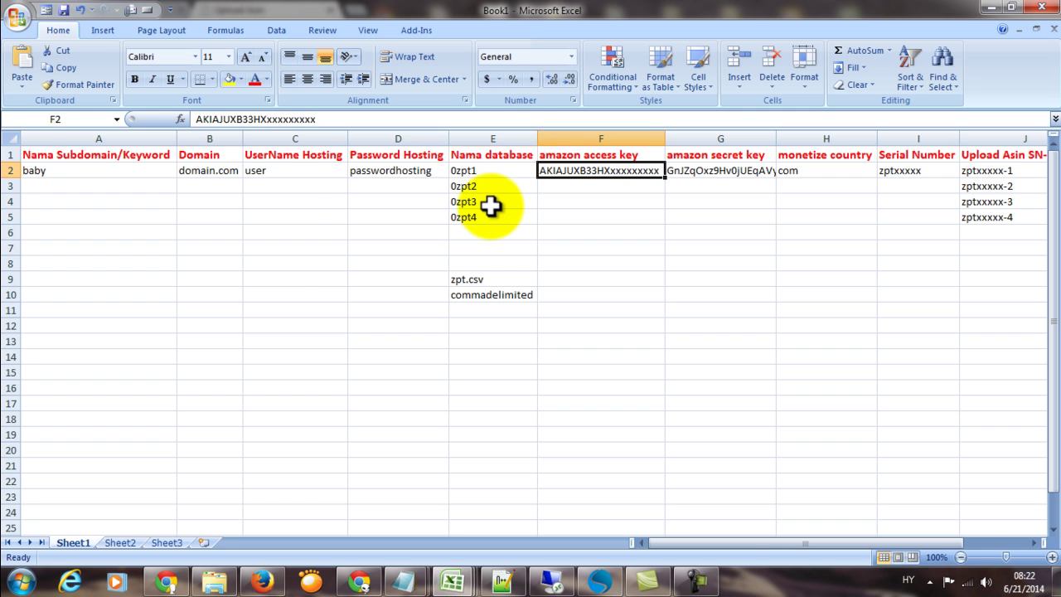
pyautogui.press('Tab')
pyautogui.press('Tab')
pyautogui.press('Tab')
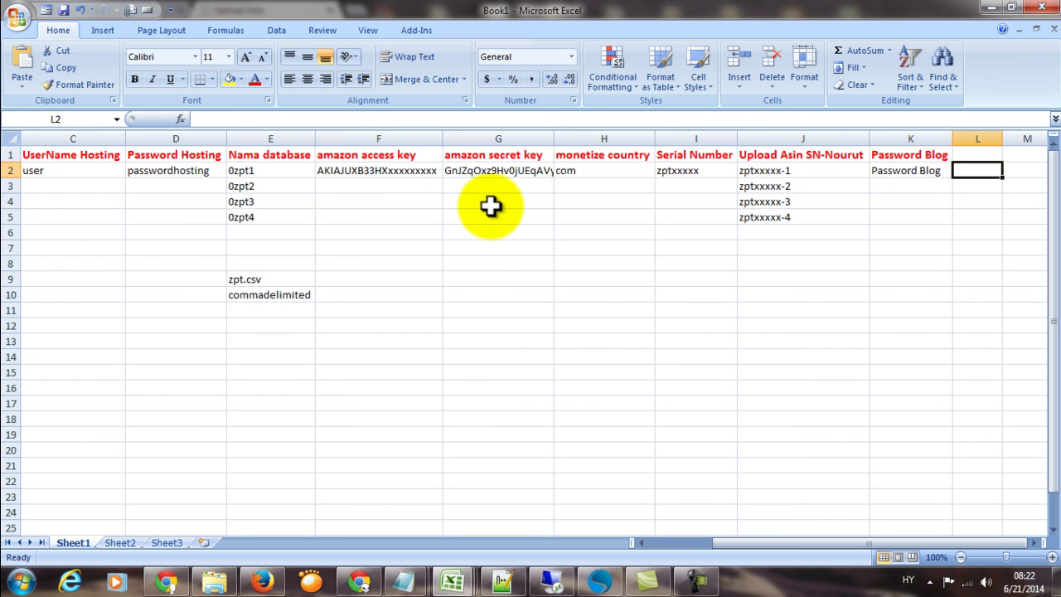
# Return along the row 2 record from L2 to the keyword in A2.
pyautogui.press('Left')
pyautogui.press('Left')
pyautogui.press('Left')
pyautogui.press('Left')
pyautogui.press('Left')
pyautogui.press('Left')
pyautogui.press('Left')
pyautogui.press('Left')
pyautogui.press('Left')
pyautogui.press('Left')
pyautogui.press('Left')
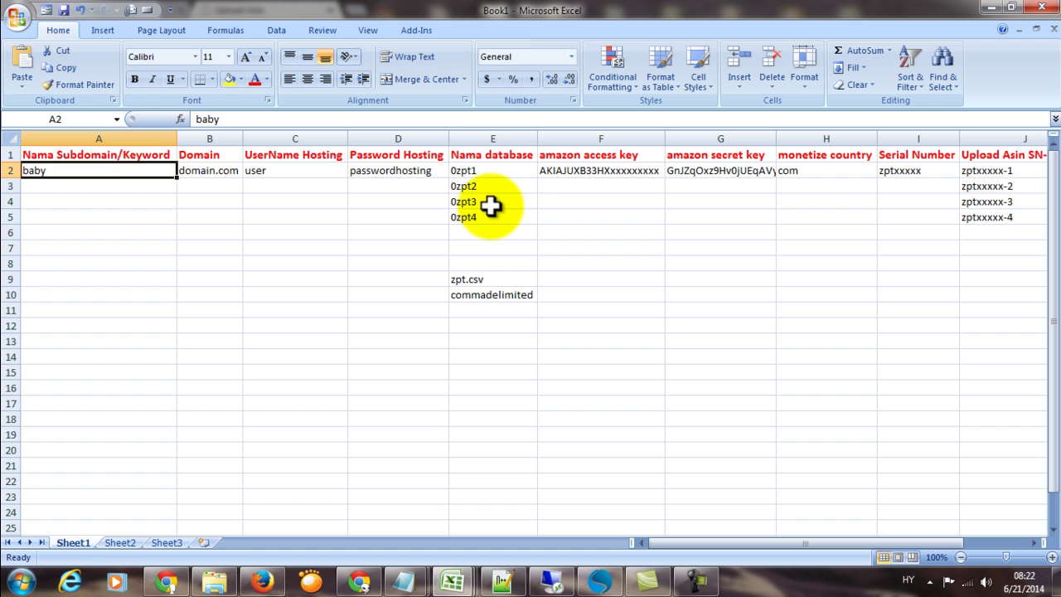
# Scan every row 2 field once more from the keyword in A2 to the Password Blog entry in K2.
pyautogui.press('Right')
pyautogui.press('Right')
pyautogui.press('Right')
pyautogui.press('Right')
pyautogui.press('Right')
pyautogui.press('Right')
pyautogui.press('Right')
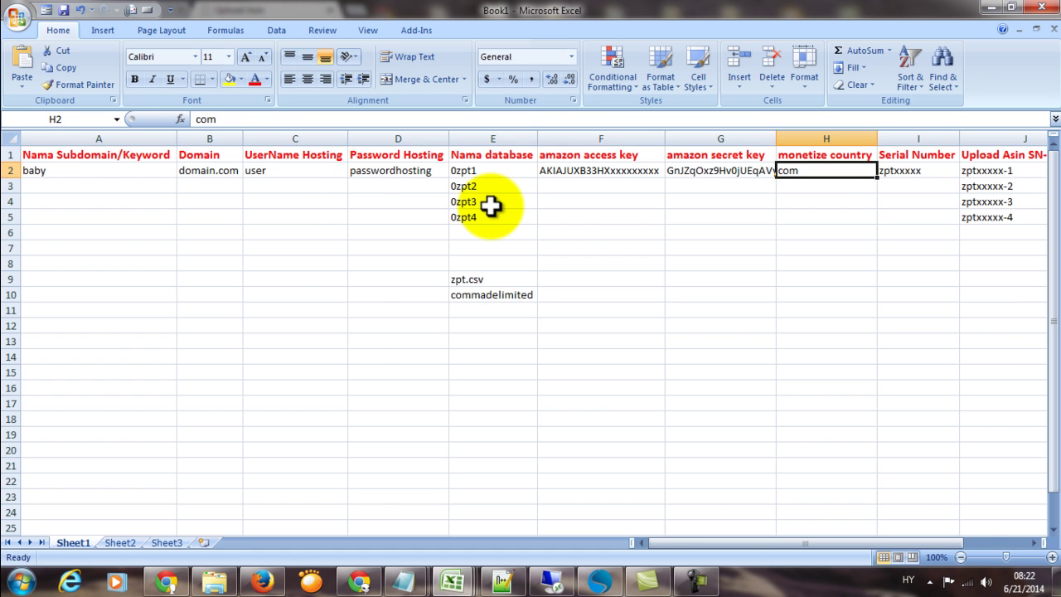
pyautogui.press('Right')
pyautogui.press('Right')
pyautogui.press('Right')
# Look back through the row 2 fields from K2 to the keyword in A2.
pyautogui.press('Left')
pyautogui.press('Left')
pyautogui.press('Left')
pyautogui.press('Left')
pyautogui.press('Left')
pyautogui.press('Left')
pyautogui.press('Left')
pyautogui.press('Left')
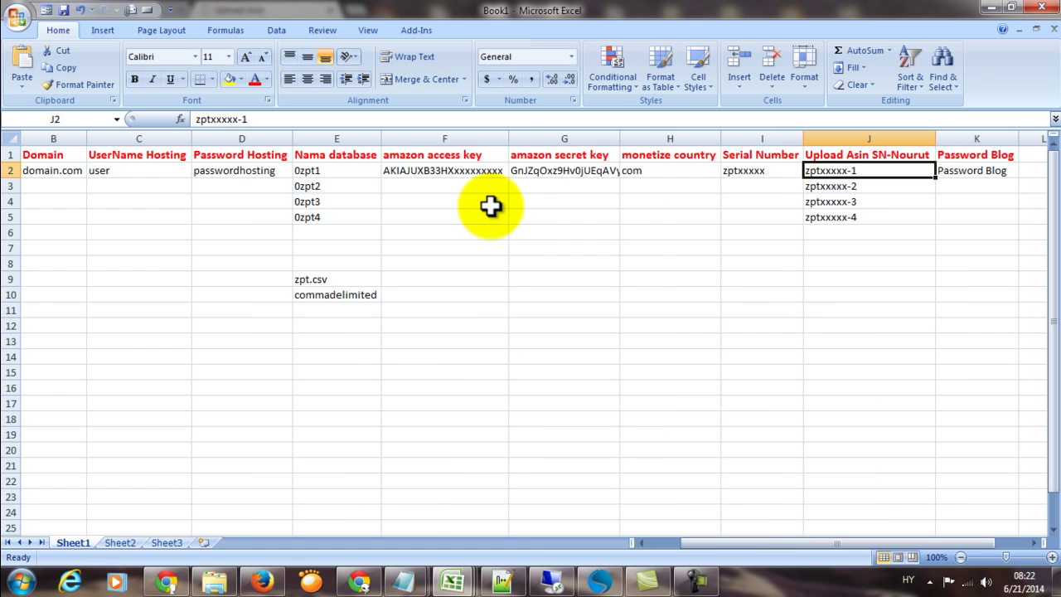
pyautogui.press('Left')
pyautogui.press('Left')
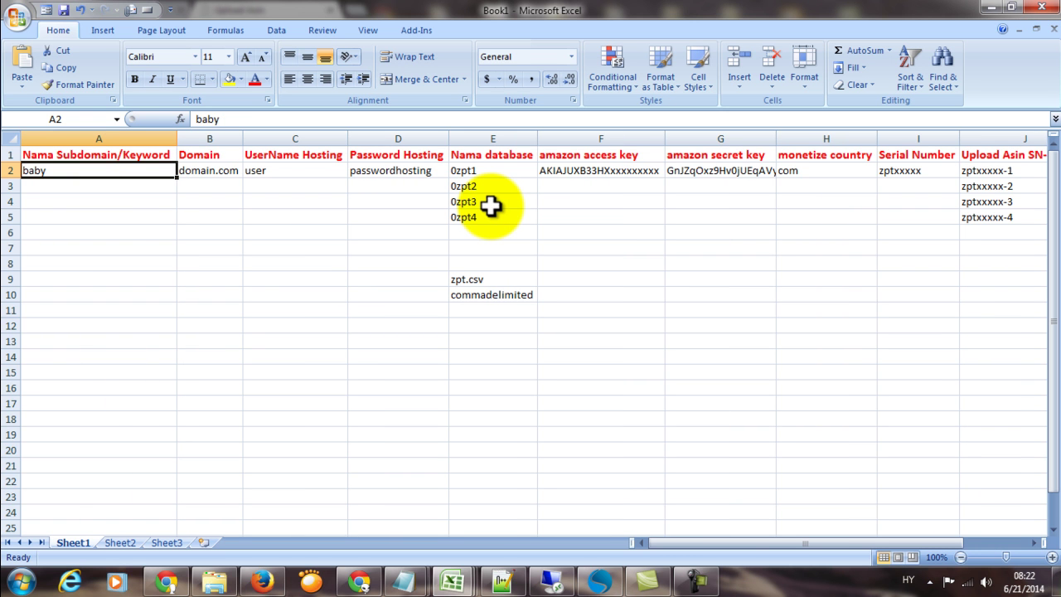
# Look down the Nama Subdomain/Keyword cells for the remaining records from A3 to A5.
pyautogui.press('Down')
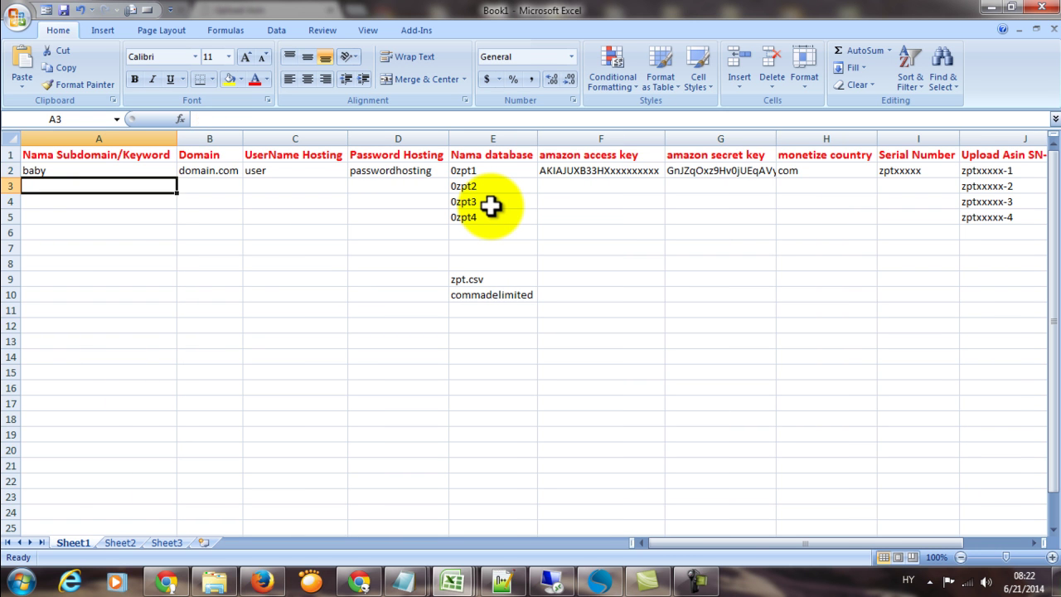
pyautogui.press('Down')
pyautogui.press('Down')
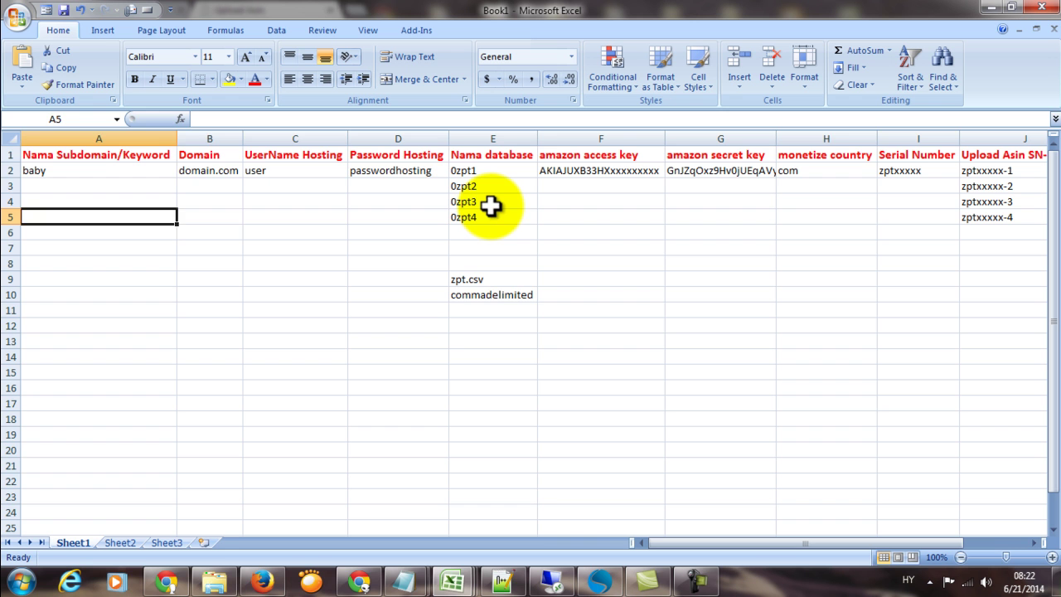
# Look across the row 5 record from the Nama Subdomain/Keyword cell A5 to the Password Blog cell K5.
pyautogui.press('Right')
pyautogui.press('Right')
pyautogui.press('Right')
pyautogui.press('Right')
pyautogui.press('Right')
pyautogui.press('Right')
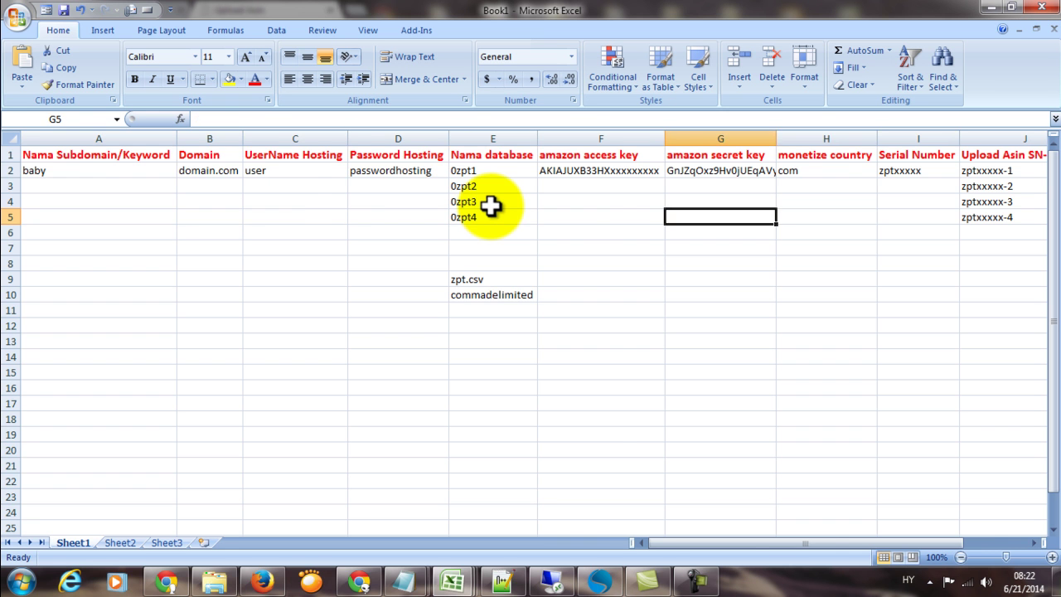
pyautogui.press('Right')
pyautogui.press('Right')
pyautogui.press('Right')
pyautogui.press('Right')
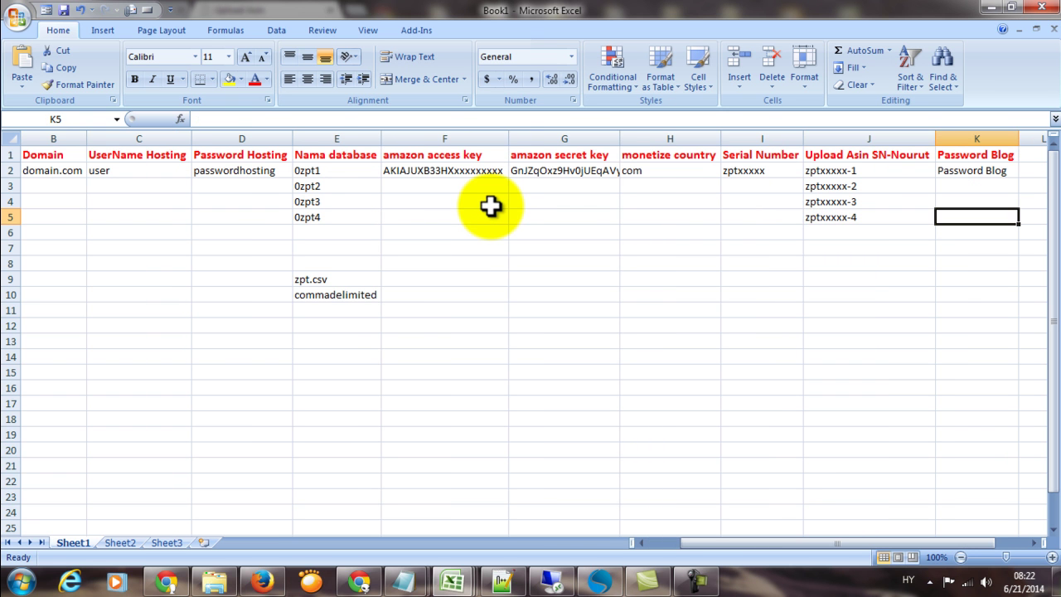
# Look back through the row 5 fields from K5 to A5.
pyautogui.press('Left')
pyautogui.press('Left')
pyautogui.press('Left')
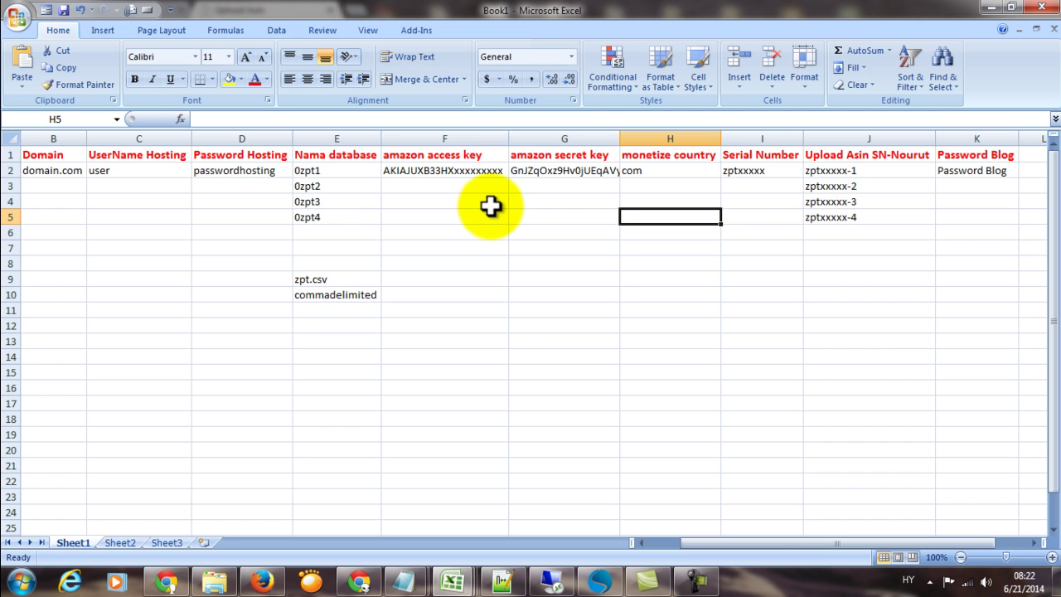
pyautogui.press('Left')
pyautogui.press('Left')
pyautogui.press('Left')
pyautogui.press('Left')
pyautogui.press('Left')
pyautogui.press('Left')
pyautogui.press('Left')
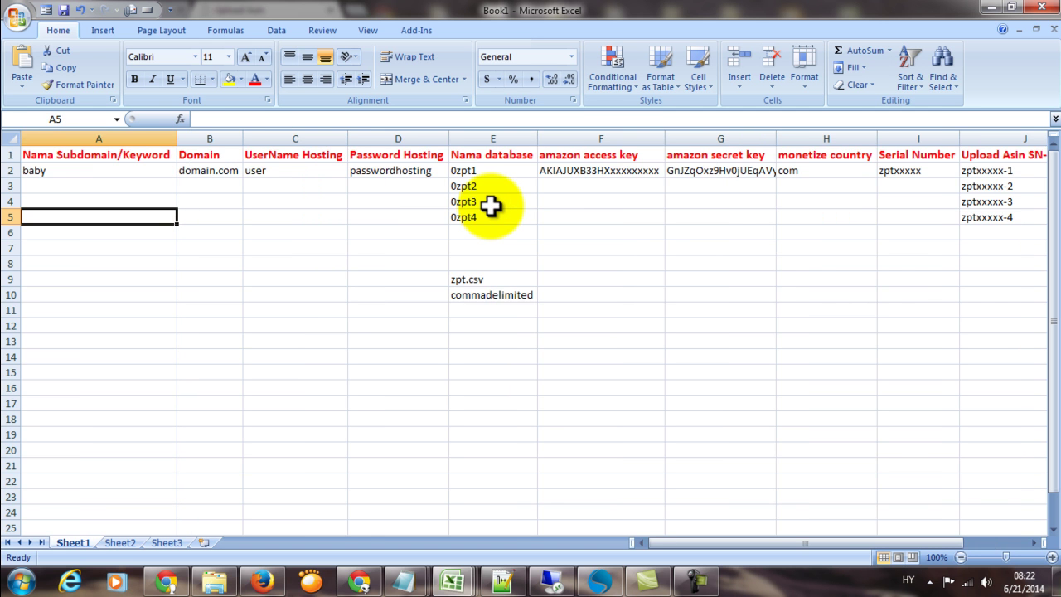
# Return to the Nama Subdomain/Keyword heading in A1 and review every column heading through Password Blog in K1.
pyautogui.press('Up')
pyautogui.press('Up')
pyautogui.press('Up')
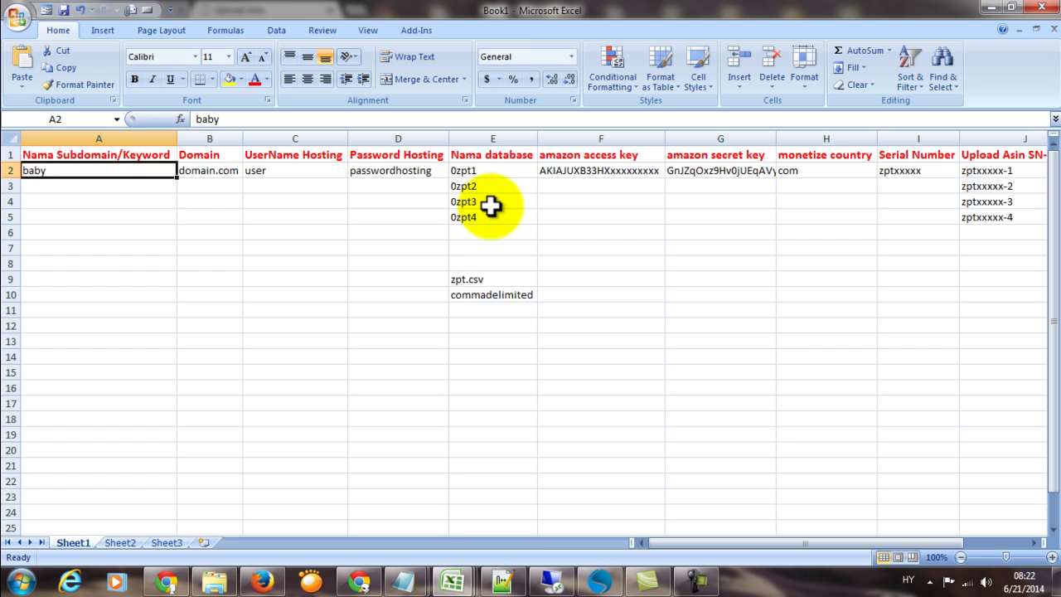
pyautogui.press('Up')
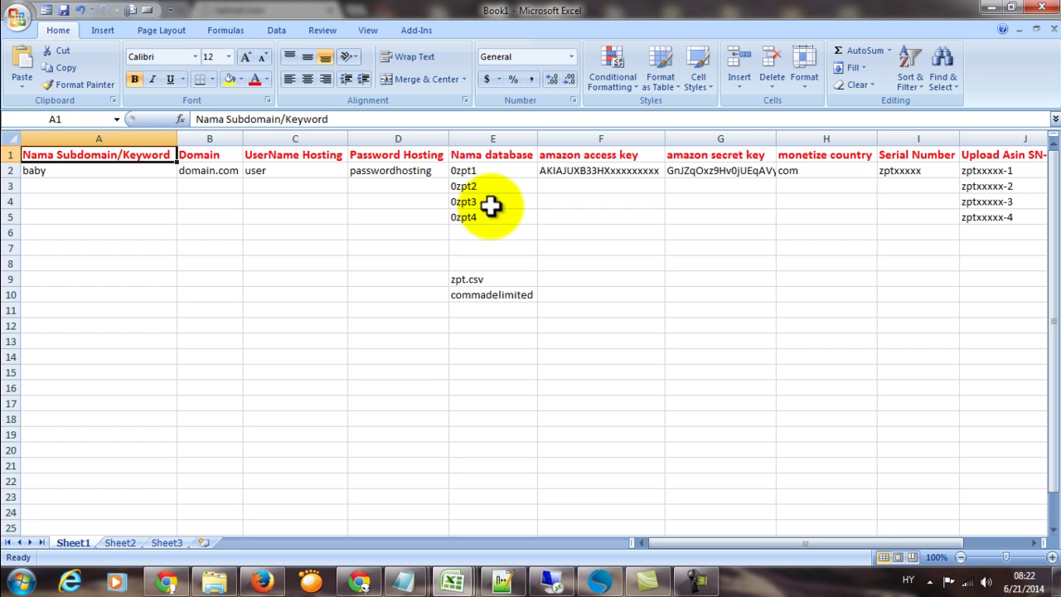
pyautogui.press('Right')
pyautogui.press('Right')
pyautogui.press('Right')
pyautogui.press('Right')
pyautogui.press('Right')
pyautogui.press('Right')
pyautogui.press('Right')
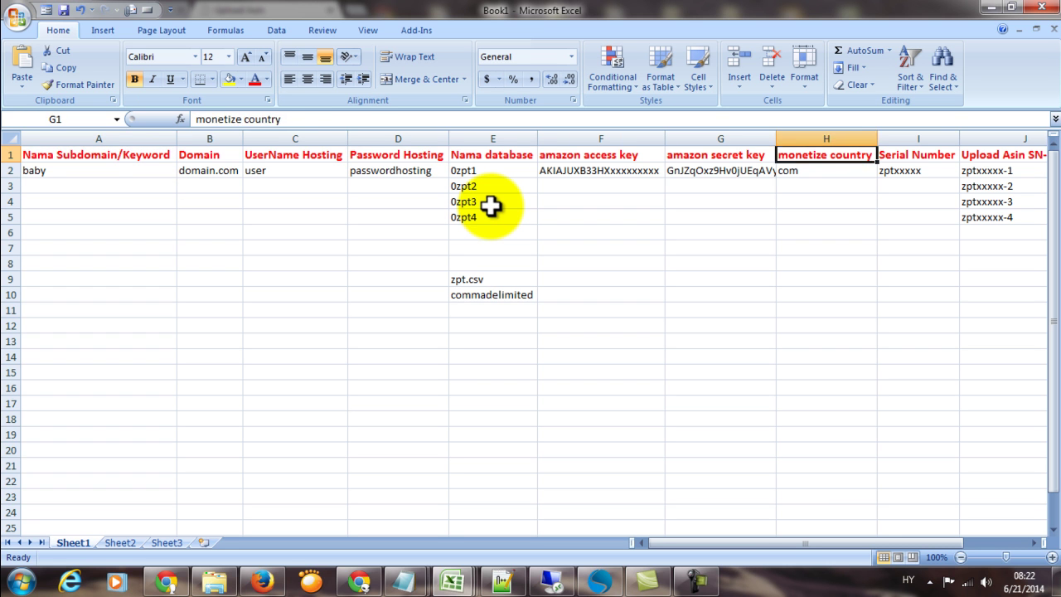
pyautogui.press('Right')
pyautogui.press('Right')
pyautogui.press('Right')
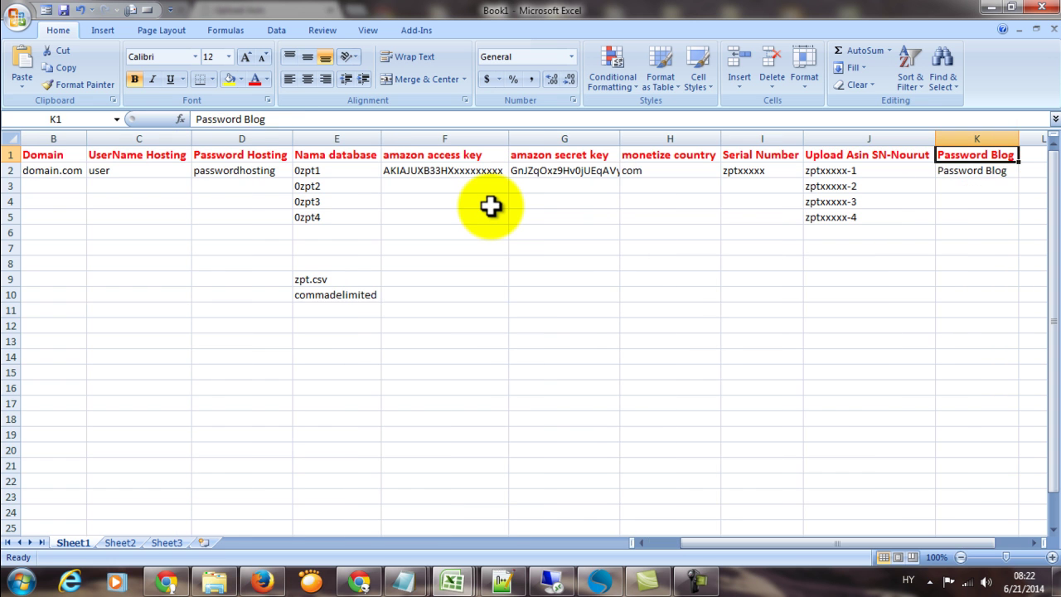
# Look down the Password Blog column to K5 and back along the row 5 fields to Domain cell B5.
pyautogui.press('Down')
pyautogui.press('Down')
pyautogui.press('Down')
pyautogui.press('Down')
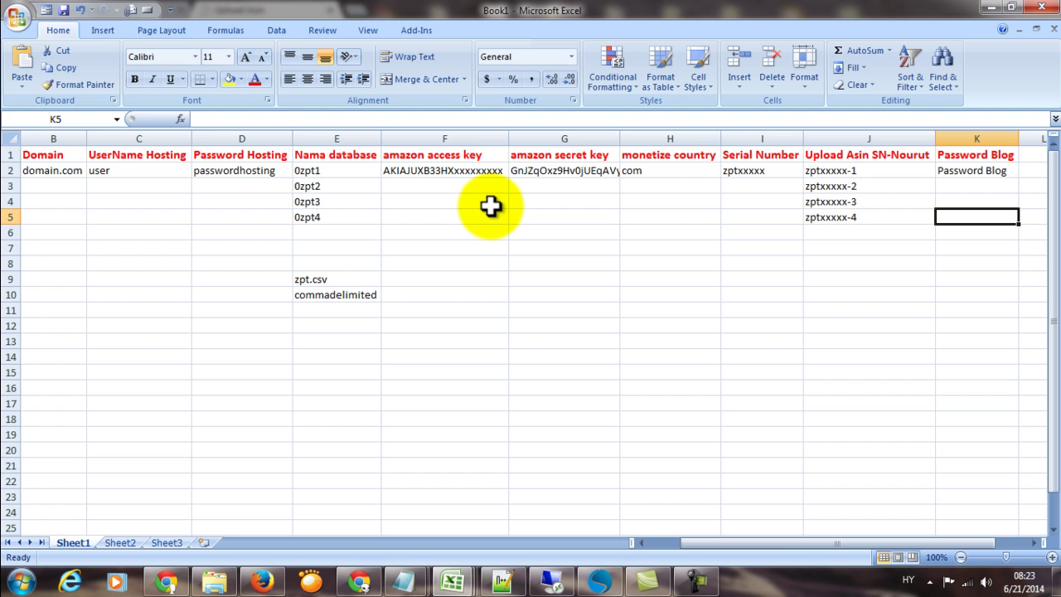
pyautogui.press('Left')
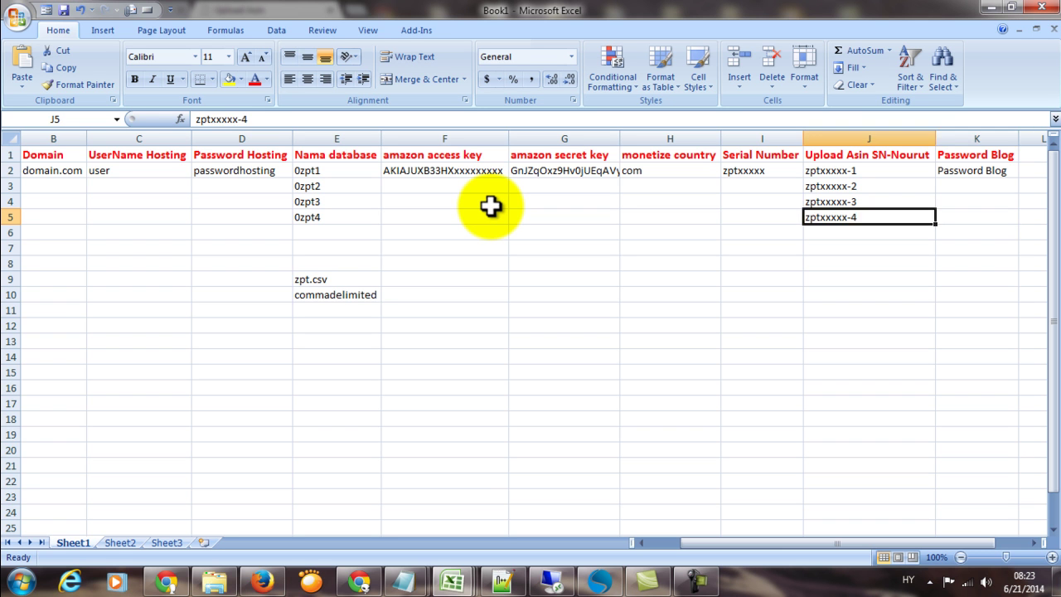
pyautogui.press('Left')
pyautogui.press('Left')
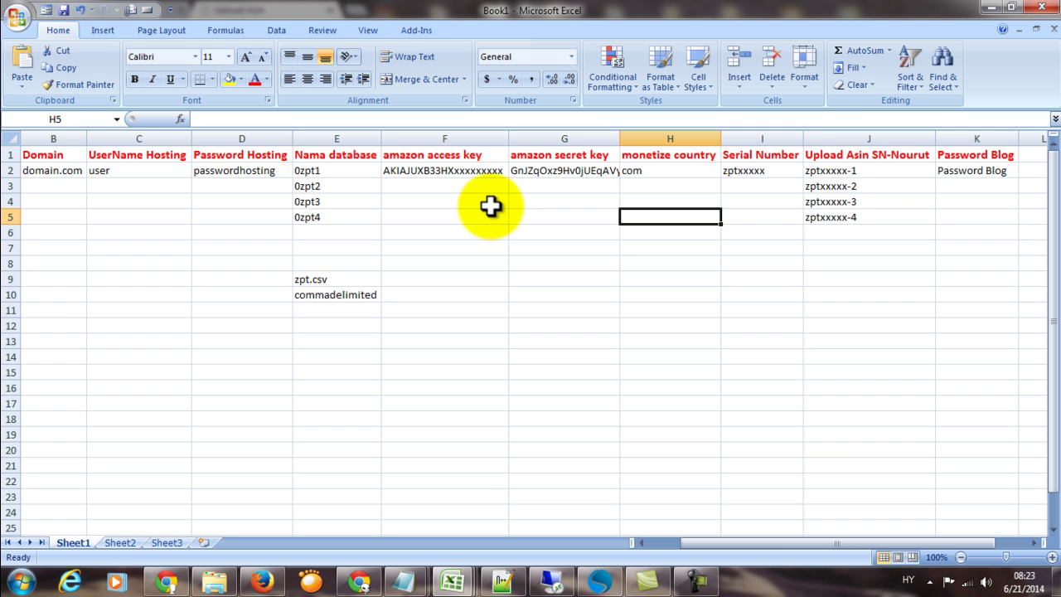
pyautogui.press('Left')
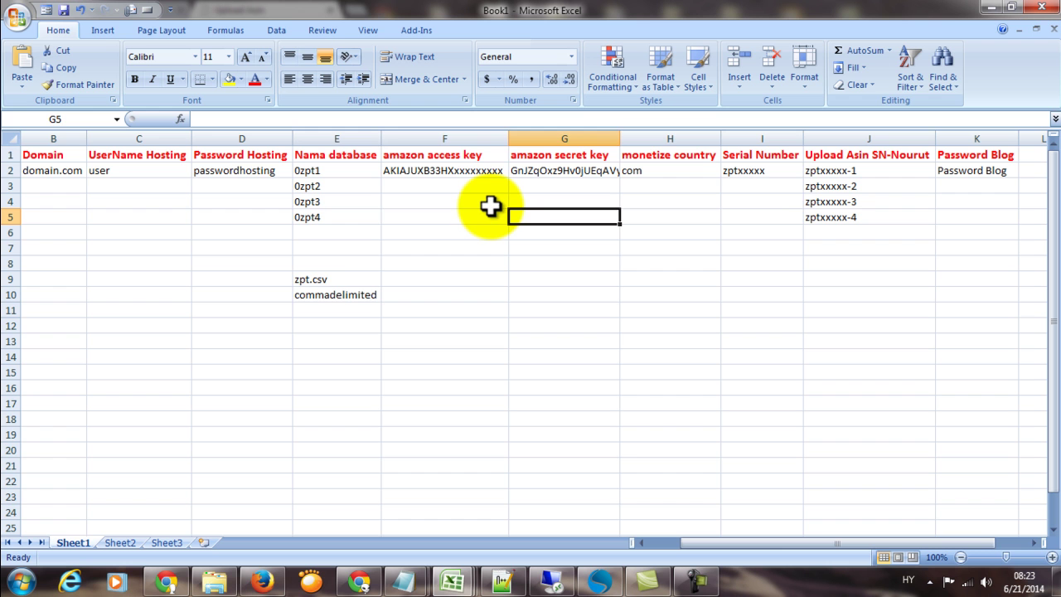
pyautogui.press('Left')
pyautogui.press('Left')
pyautogui.press('Left')
pyautogui.press('Left')
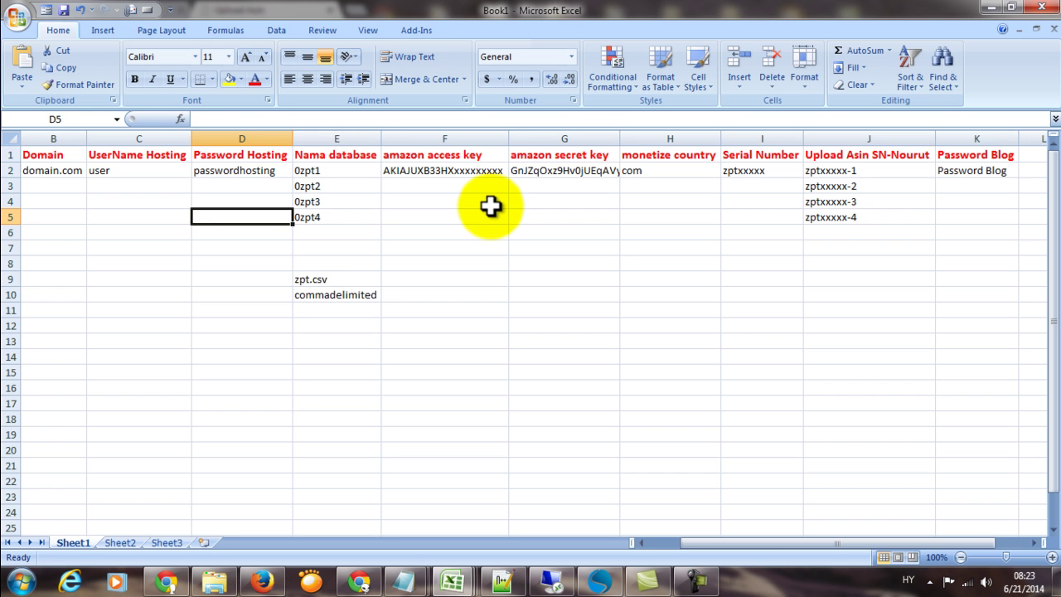
pyautogui.press('Left')
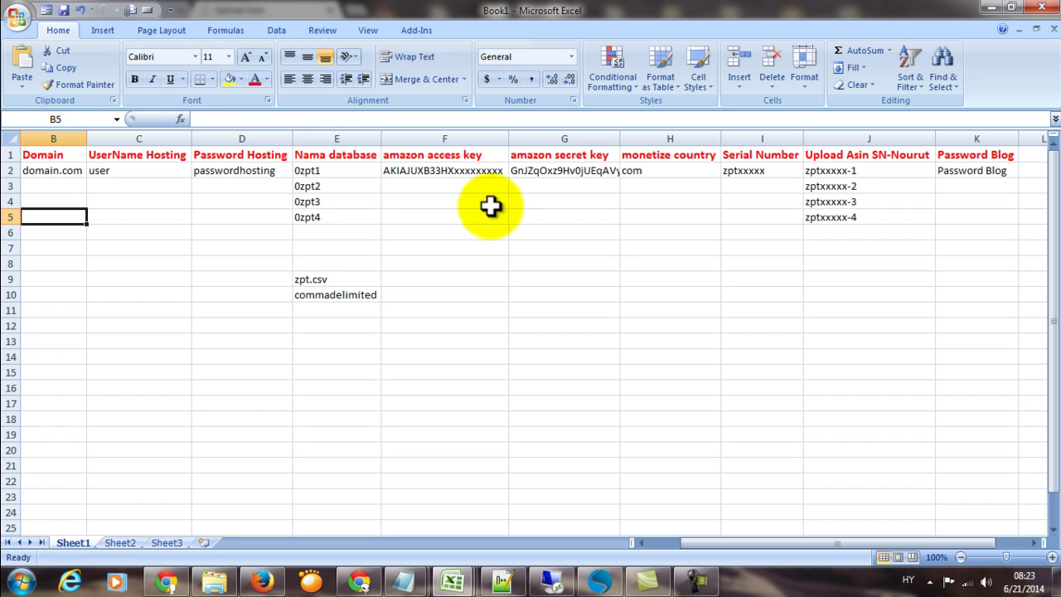
# Check the Domain column from B5 up to its heading in B1 and down to B5 again.
pyautogui.press('Up')
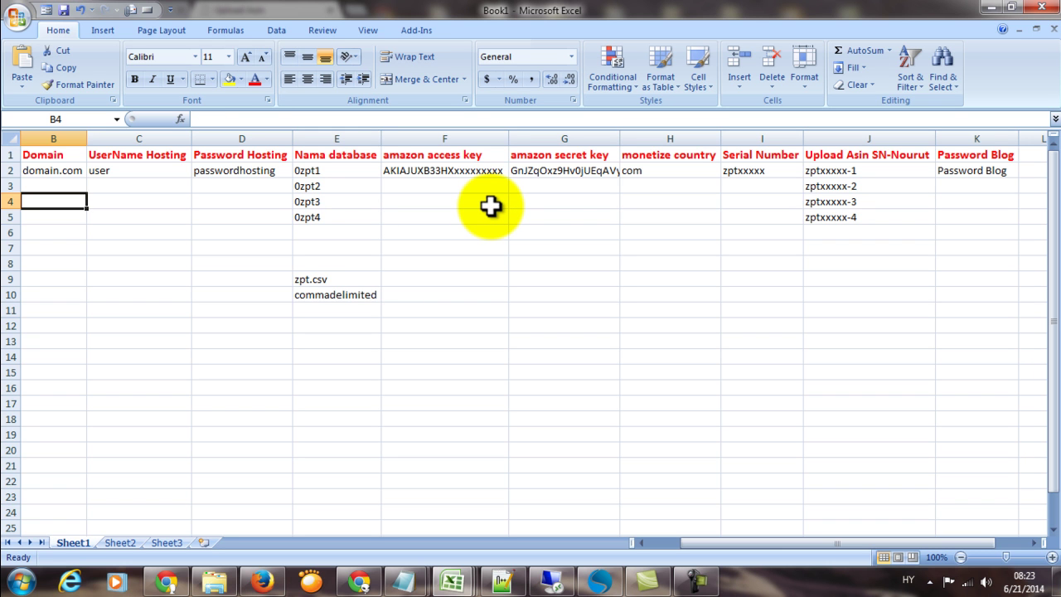
pyautogui.press('Up')
pyautogui.press('Up')
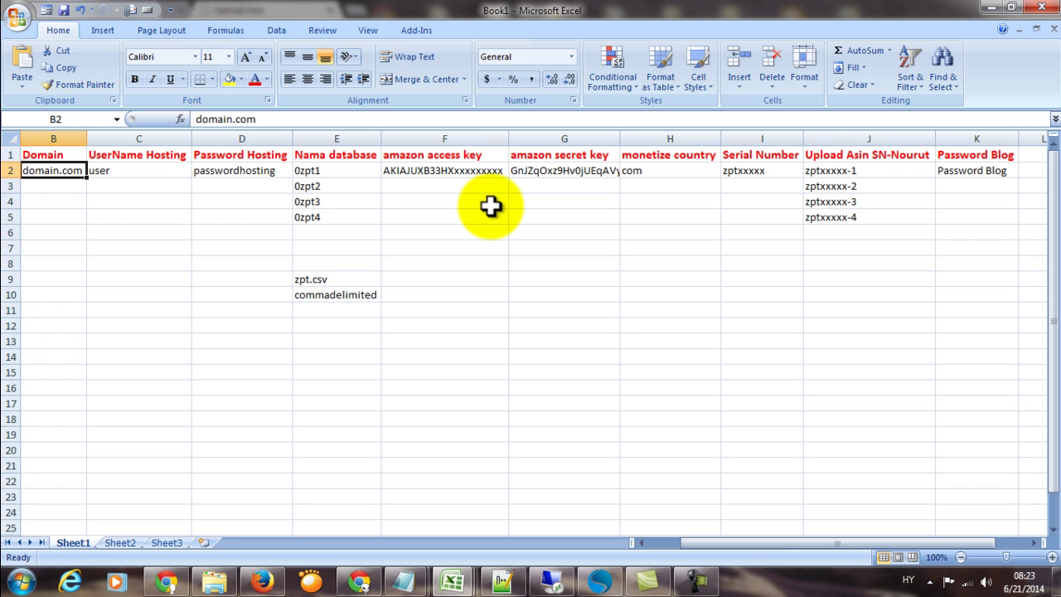
pyautogui.press('Up')
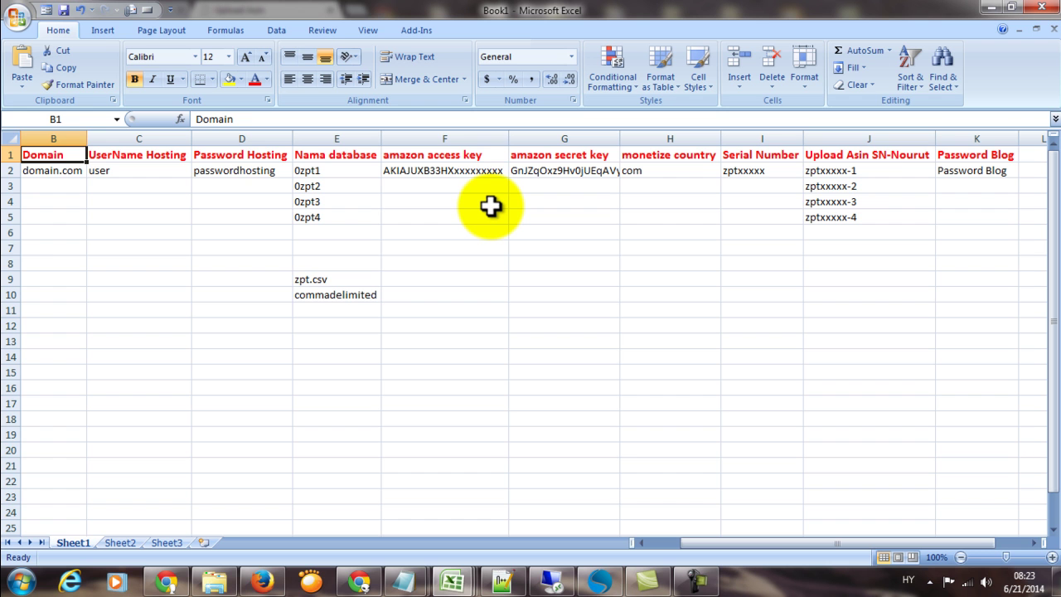
pyautogui.press('Down')
pyautogui.press('Down')
pyautogui.press('Down')
pyautogui.press('Down')
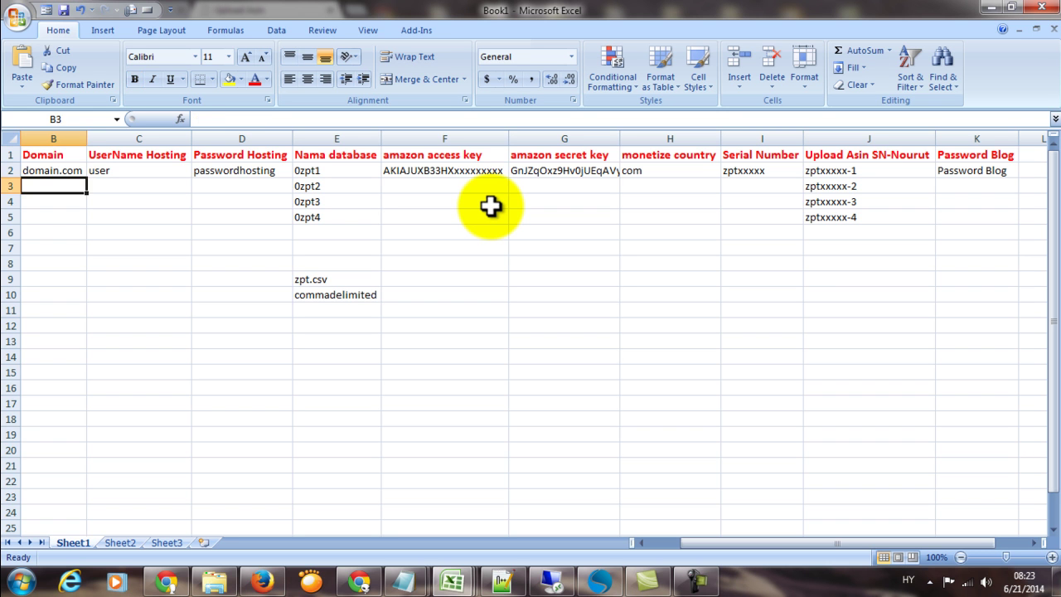
# Look across the row 5 fields from Domain cell B5 to Password Blog cell K5.
pyautogui.press('Right')
pyautogui.press('Right')
pyautogui.press('Right')
pyautogui.press('Right')
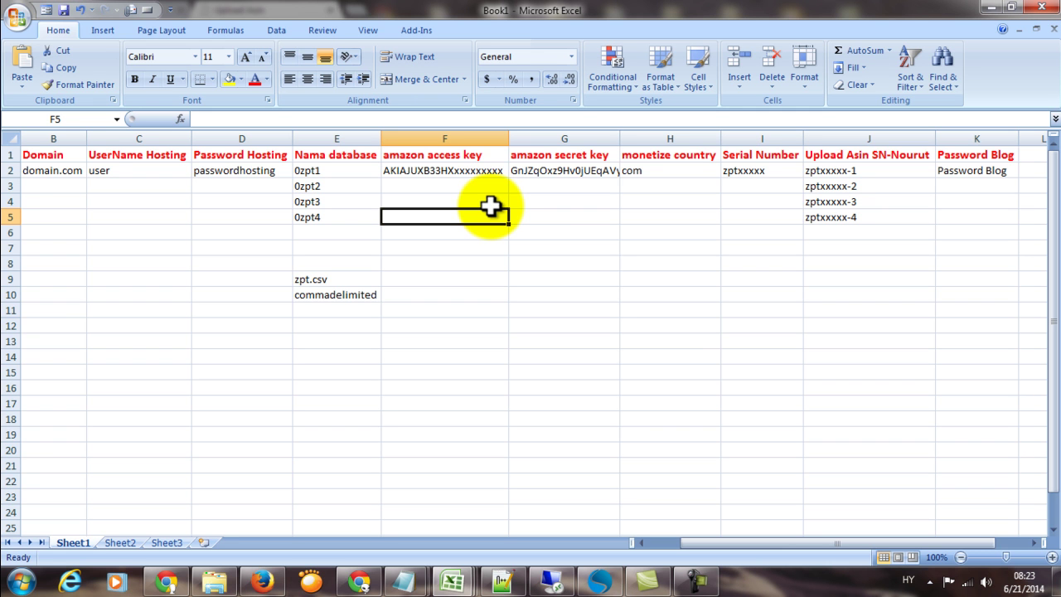
pyautogui.press('Right')
pyautogui.press('Right')
pyautogui.press('Right')
pyautogui.press('Right')
pyautogui.press('Right')
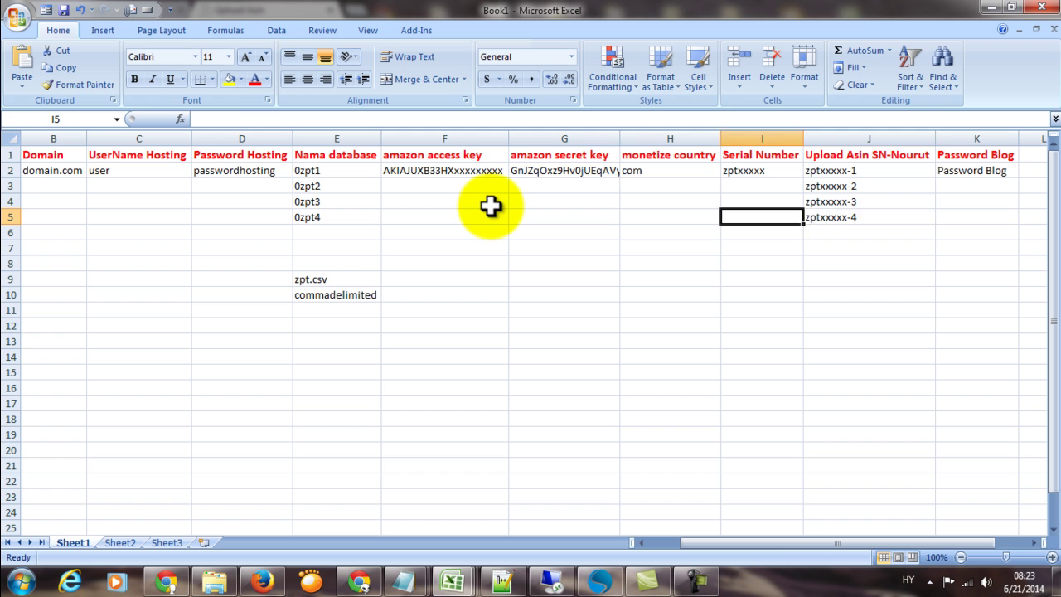
# Return along the row 5 fields from K5 to Domain cell B5.
pyautogui.press('Left')
pyautogui.press('Left')
pyautogui.press('Left')
pyautogui.press('Left')
pyautogui.press('Left')
pyautogui.press('Left')
pyautogui.press('Left')
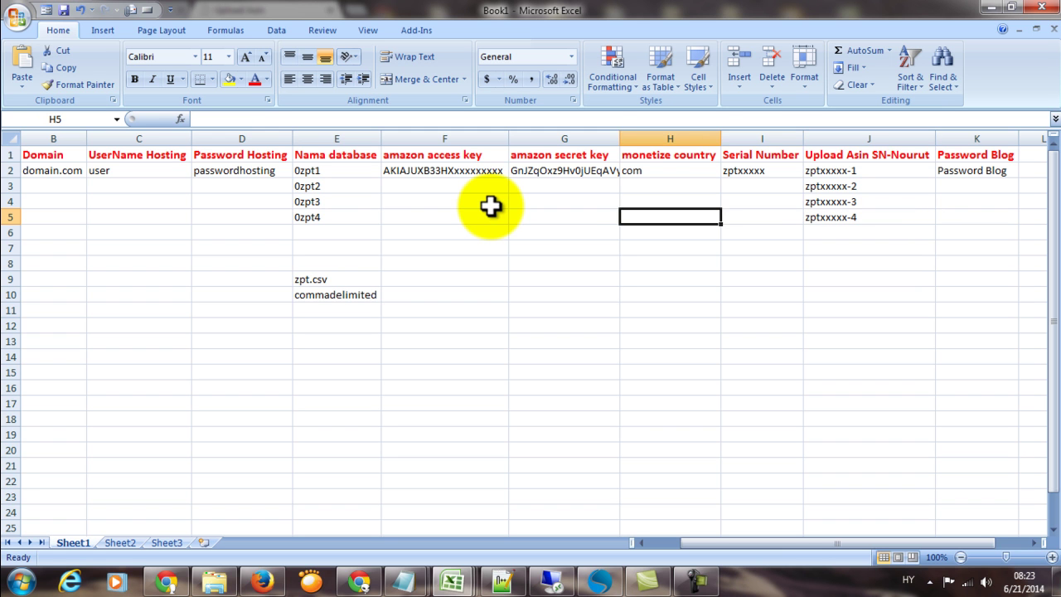
pyautogui.press('Left')
pyautogui.press('Left')
# Go up to the domain entry in B2 and look down the Domain column to B10.
pyautogui.press('Up')
pyautogui.press('Up')
pyautogui.press('Up')
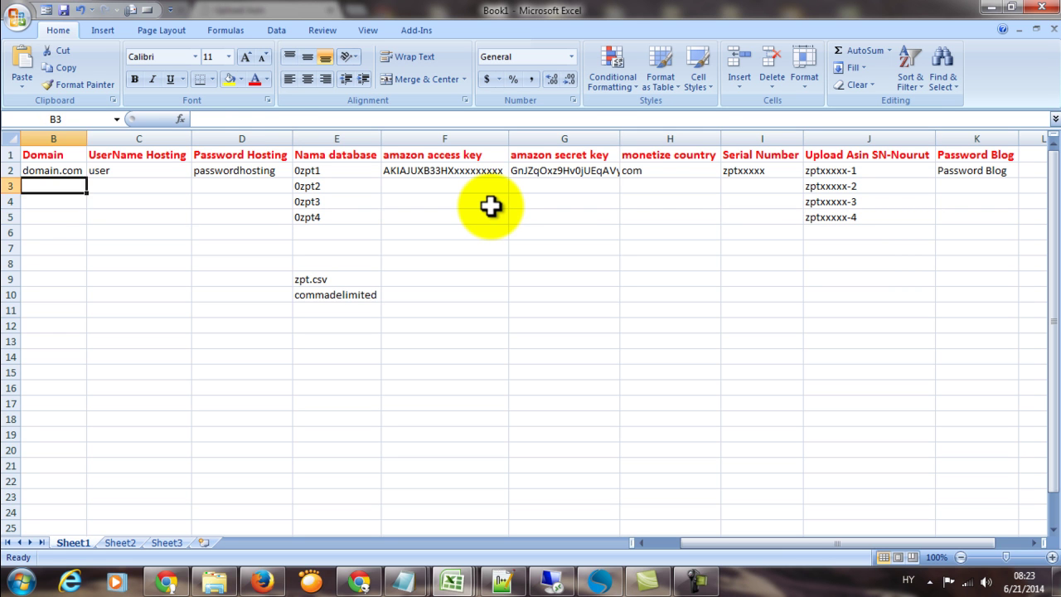
pyautogui.press('Down')
pyautogui.press('Down')
pyautogui.press('Down')
pyautogui.press('Down')
pyautogui.press('Down')
pyautogui.press('Down')
pyautogui.press('Down')
pyautogui.press('Down')
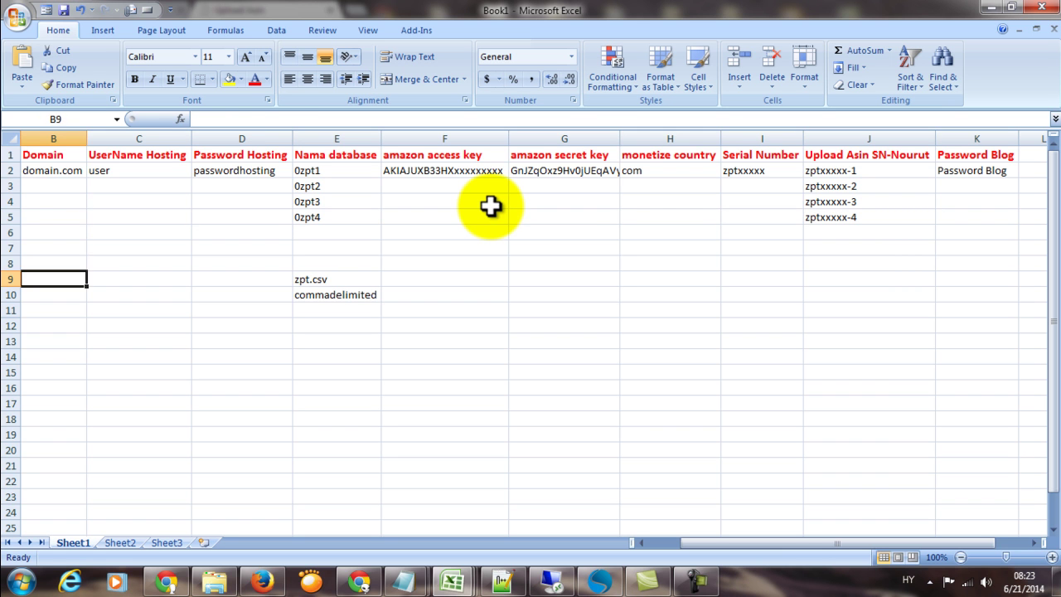
# Look back up the Domain column from B10 to its heading in B1.
pyautogui.press('Up')
pyautogui.press('Up')
pyautogui.press('Up')
pyautogui.press('Up')
pyautogui.press('Up')
pyautogui.press('Up')
pyautogui.press('Up')
pyautogui.press('Up')
pyautogui.press('Up')
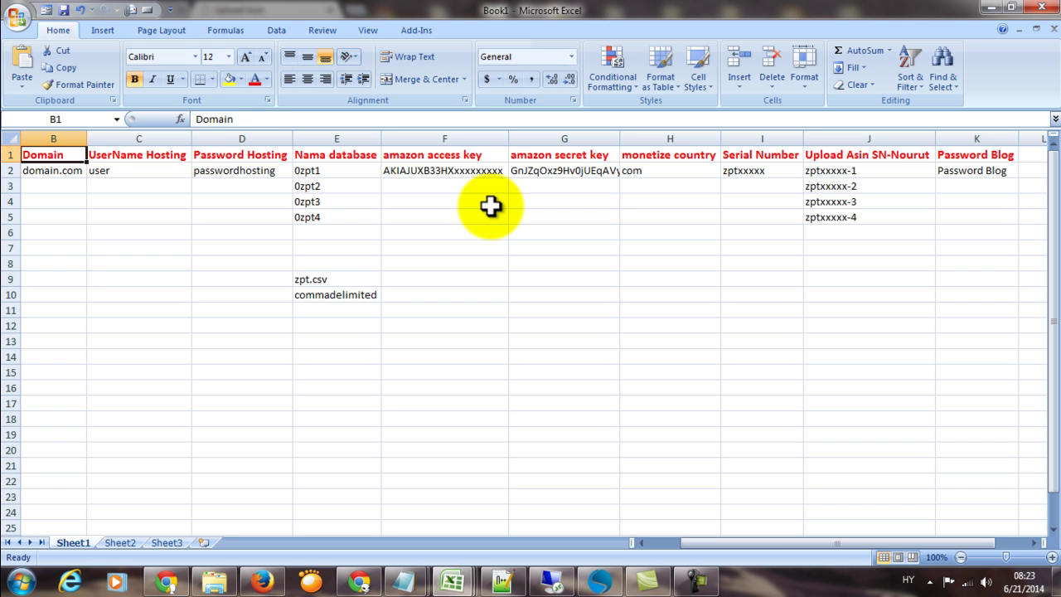
# Check the Domain and UserName Hosting cells in rows 2 and 3, ending at the start of row 3.
pyautogui.press('Down')
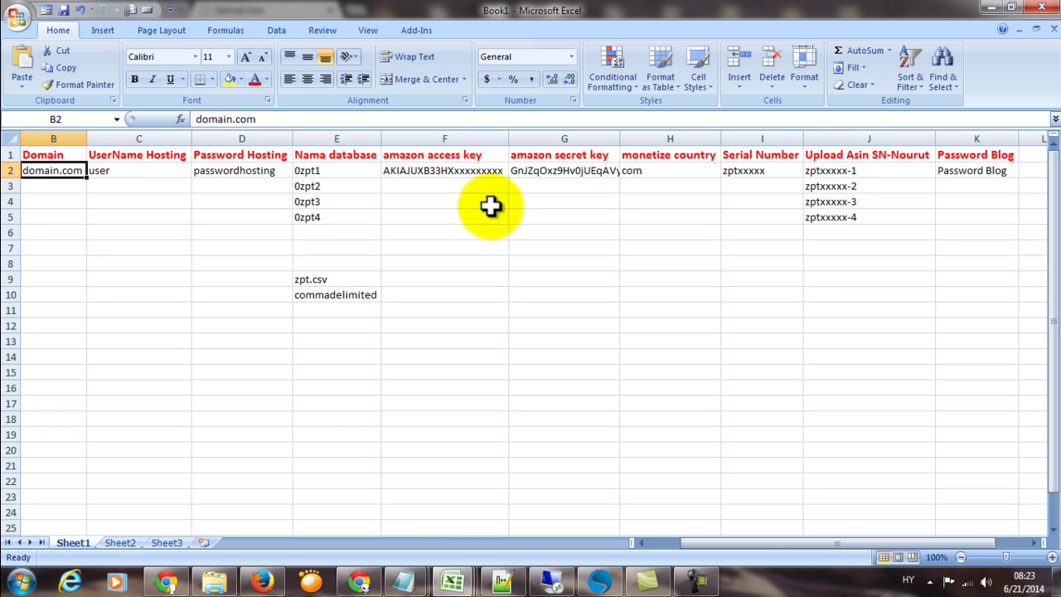
pyautogui.press('Right')
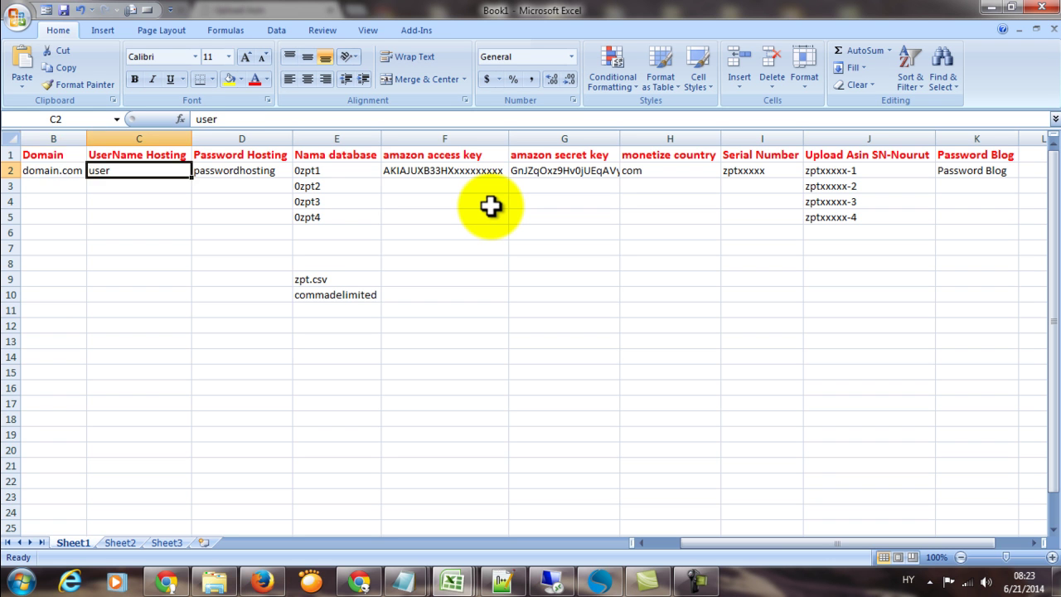
pyautogui.press('Left')
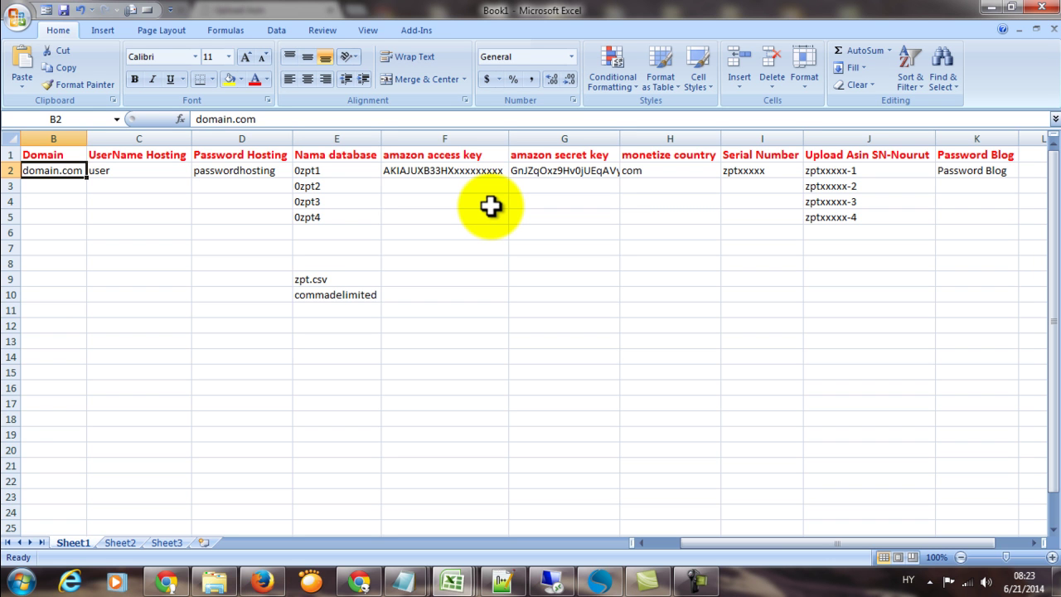
pyautogui.press('Down')
pyautogui.press('Right')
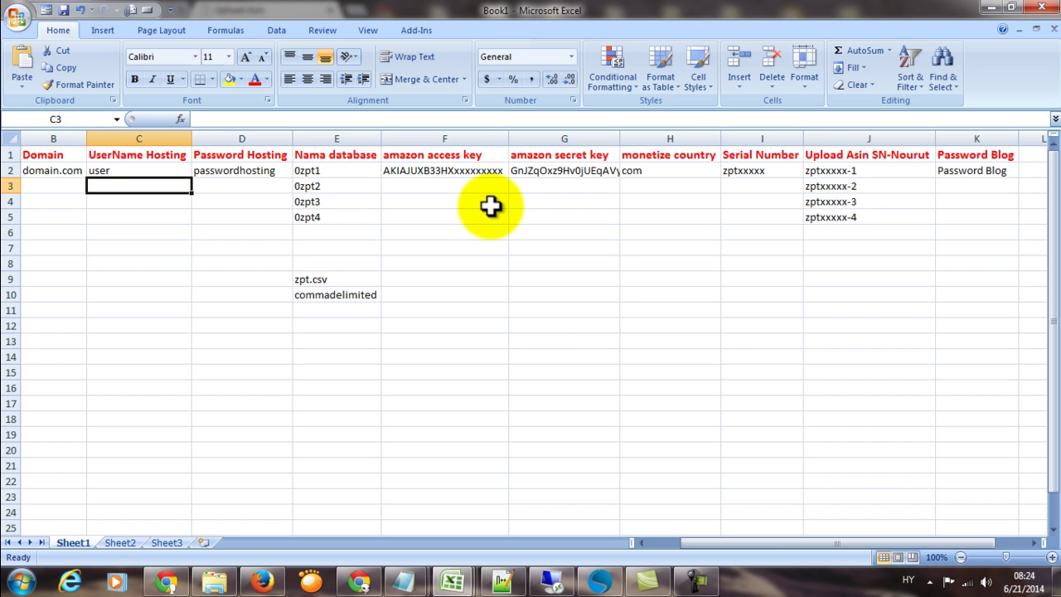
pyautogui.press('Home')
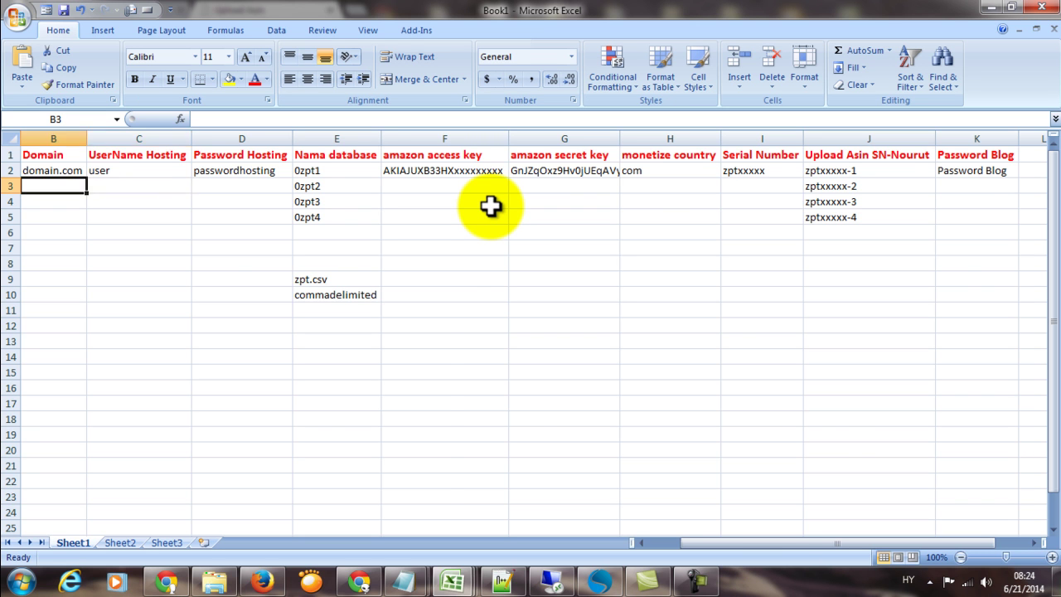
# Look down the Nama Subdomain/Keyword column from A3 to A11.
pyautogui.press('Down')
pyautogui.press('Down')
pyautogui.press('Down')
pyautogui.press('Down')
pyautogui.press('Down')
pyautogui.press('Down')
pyautogui.press('Down')
pyautogui.press('Down')
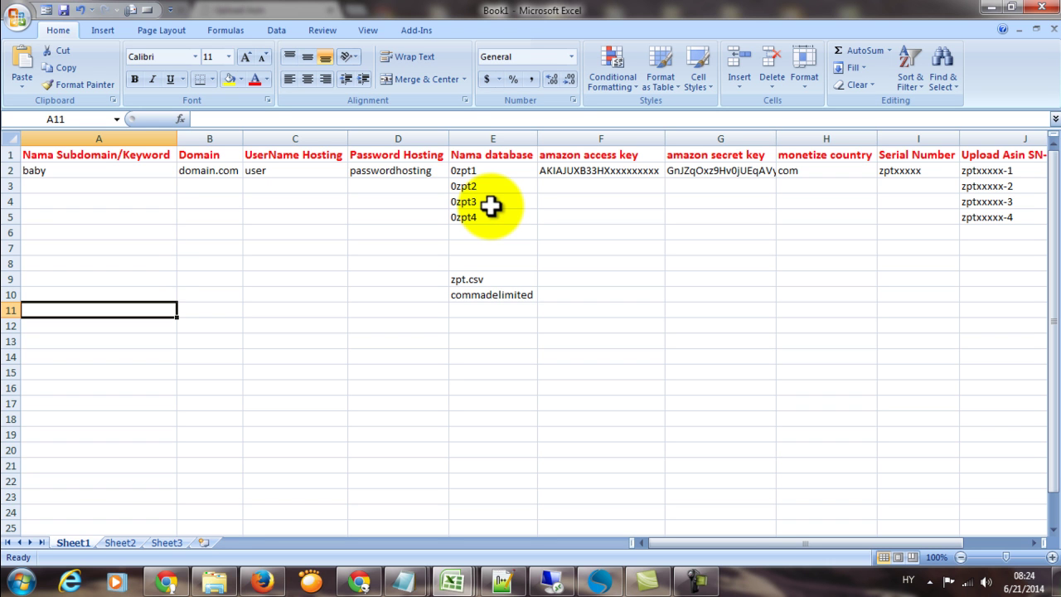
# Look back up the Nama Subdomain/Keyword column from A11 to its heading in A1, then return to A3.
pyautogui.press('Up')
pyautogui.press('Up')
pyautogui.press('Up')
pyautogui.press('Up')
pyautogui.press('Up')
pyautogui.press('Up')
pyautogui.press('Up')
pyautogui.press('Up')
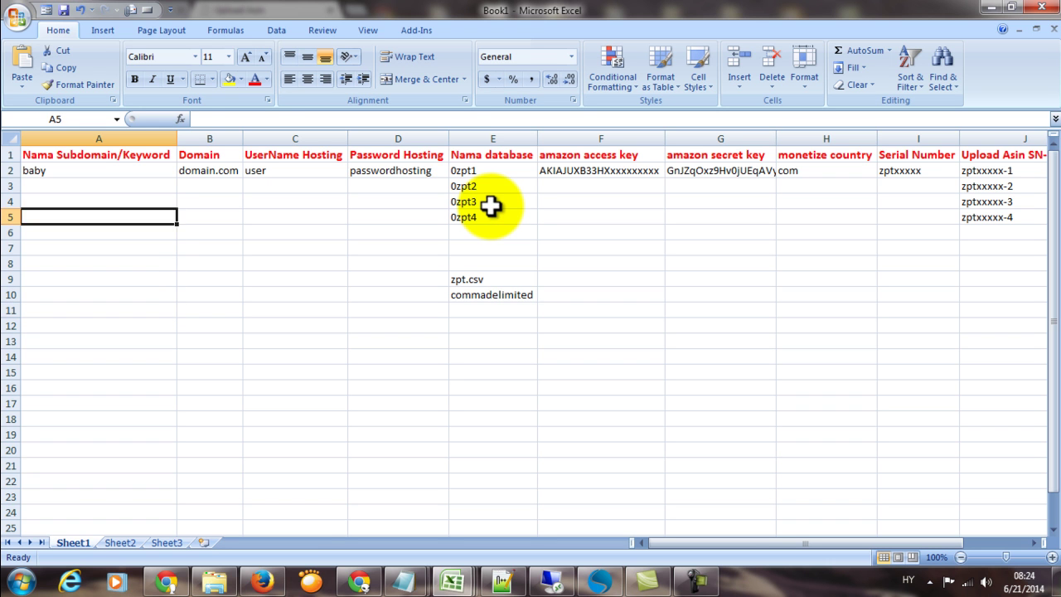
pyautogui.press('Up')
pyautogui.press('Up')
pyautogui.press('Down')
pyautogui.press('Down')
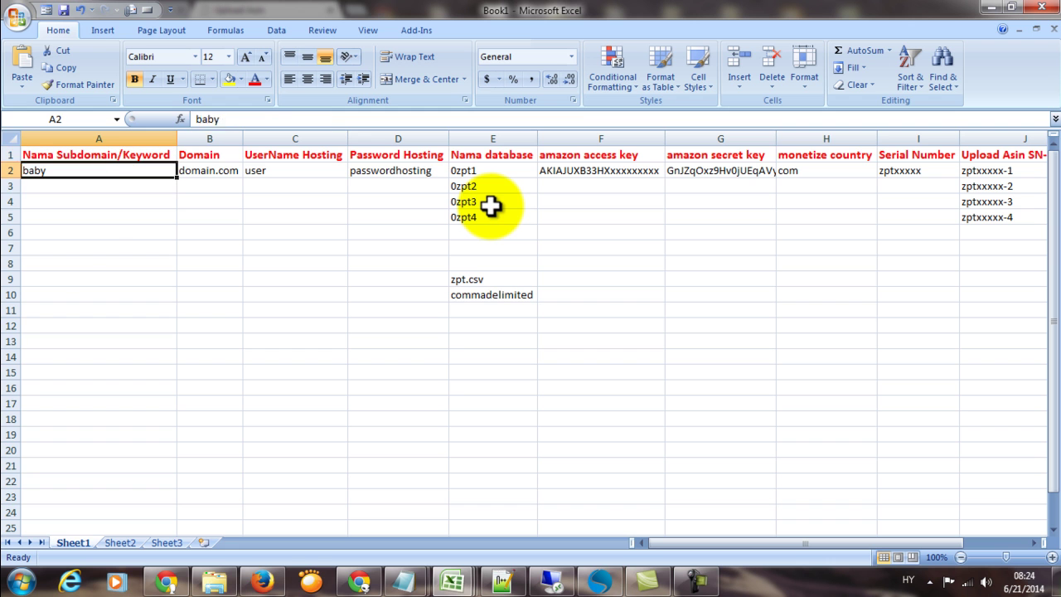
# Review the row 2 record from the keyword in A2 through the Password Blog entry in K2.
pyautogui.press('Up')
pyautogui.press('Right')
pyautogui.press('Left')
pyautogui.press('Tab')
pyautogui.press('Tab')
pyautogui.press('Tab')
pyautogui.press('Tab')
pyautogui.press('Tab')
pyautogui.press('Tab')
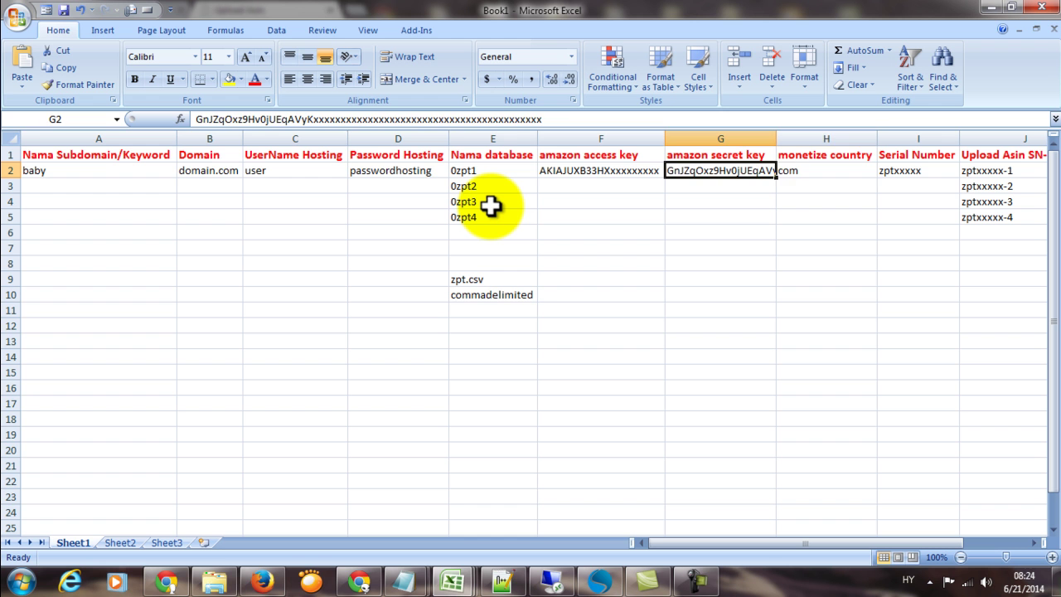
pyautogui.press('Tab')
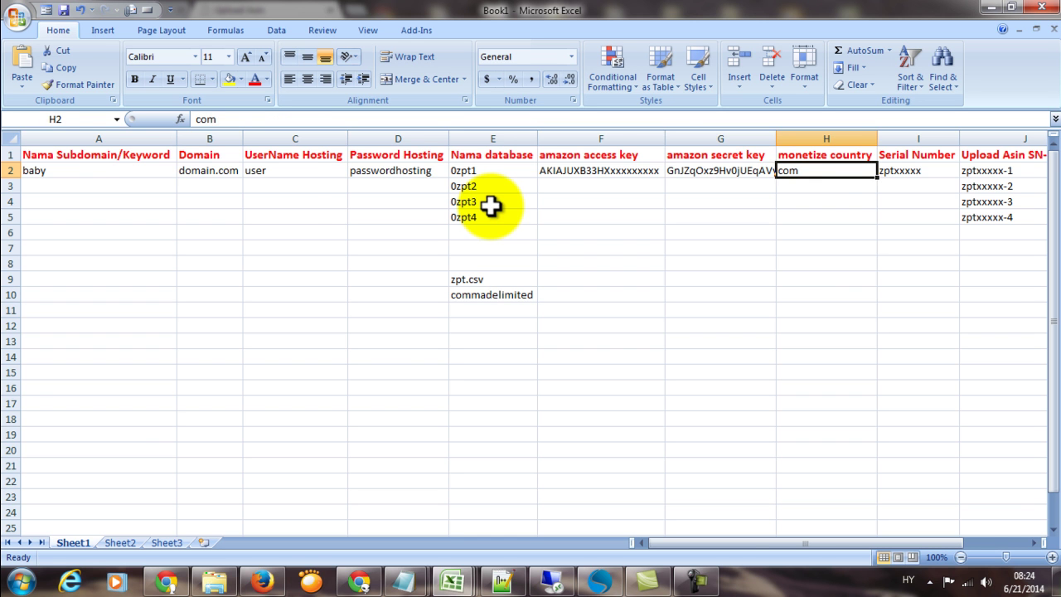
pyautogui.press('Tab')
pyautogui.press('Tab')
pyautogui.press('Tab')
# Review the row 2 record backwards from the Serial Number entry to the keyword in A2.
pyautogui.hotkey('shift', 'Tab')
pyautogui.hotkey('shift', 'Tab')
pyautogui.hotkey('shift', 'Tab')
pyautogui.hotkey('shift', 'Tab')
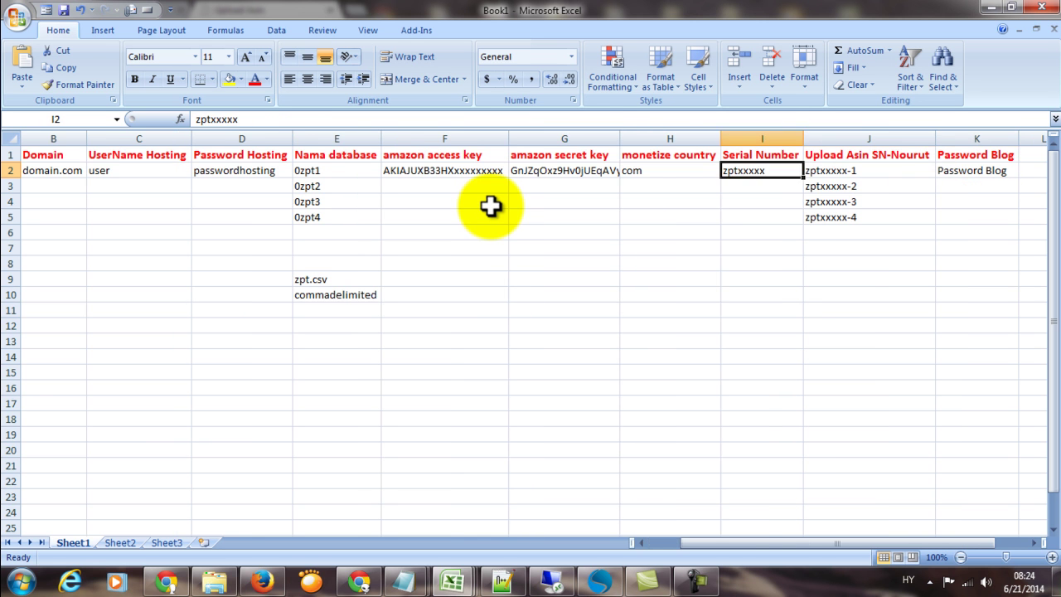
pyautogui.hotkey('shift', 'Tab')
pyautogui.hotkey('shift', 'Tab')
pyautogui.hotkey('shift', 'Tab')
pyautogui.hotkey('shift', 'Tab')
pyautogui.hotkey('shift', 'Tab')
pyautogui.hotkey('shift', 'Tab')
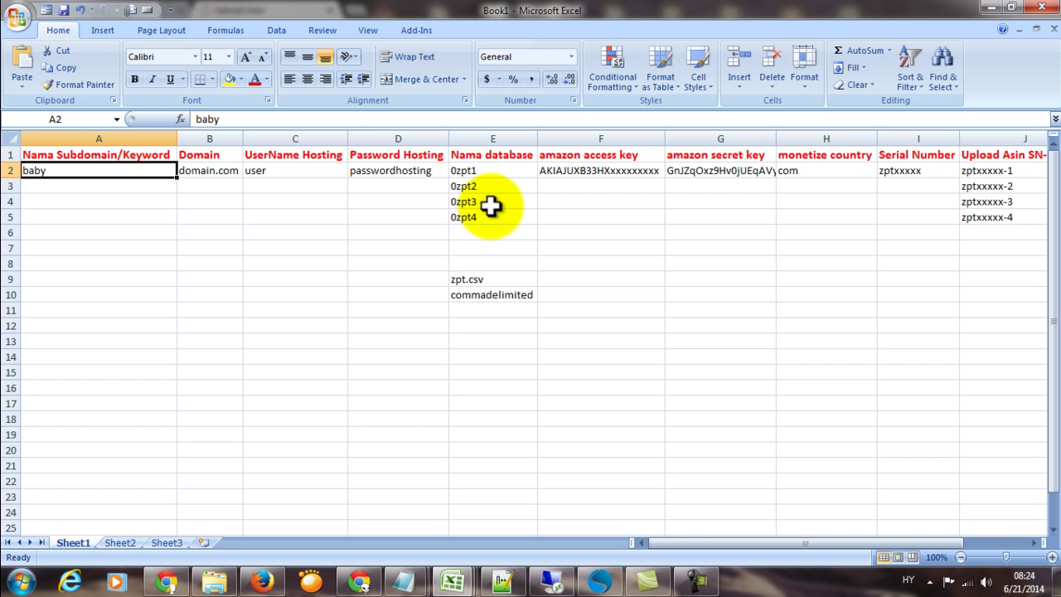
# Check the Nama Subdomain/Keyword column from its heading in A1 down to A5, then return to A2.
pyautogui.press('Down')
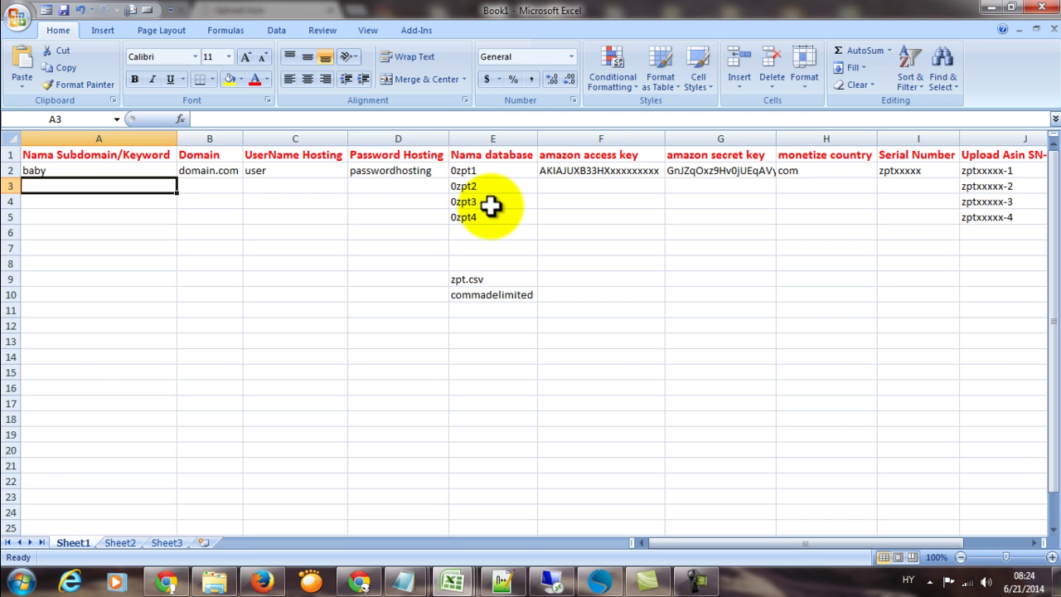
pyautogui.press('Up')
pyautogui.press('Up')
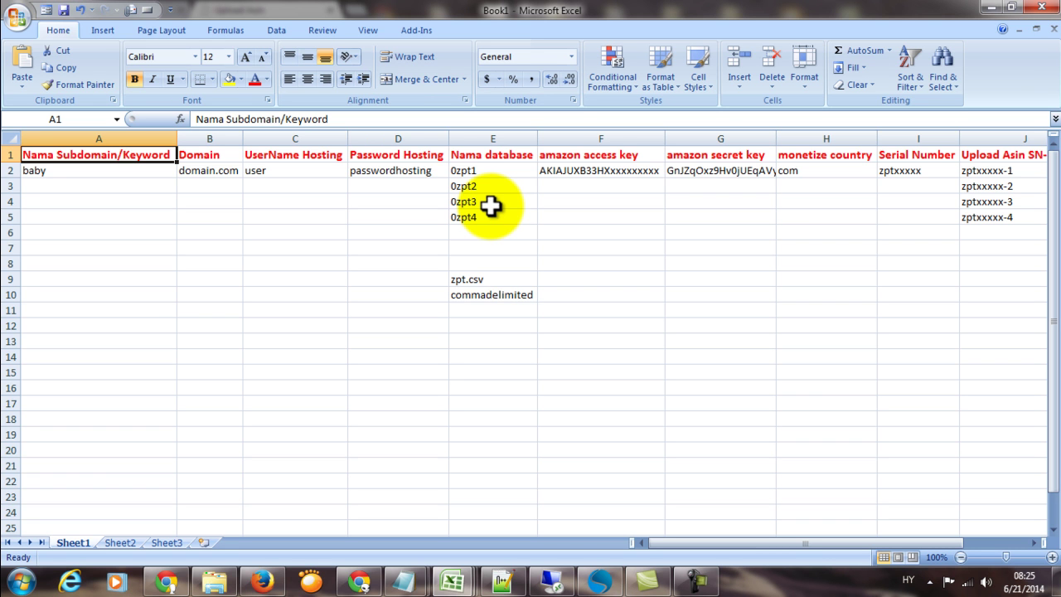
pyautogui.press('Down')
pyautogui.press('Down')
pyautogui.press('Down')
pyautogui.press('Down')
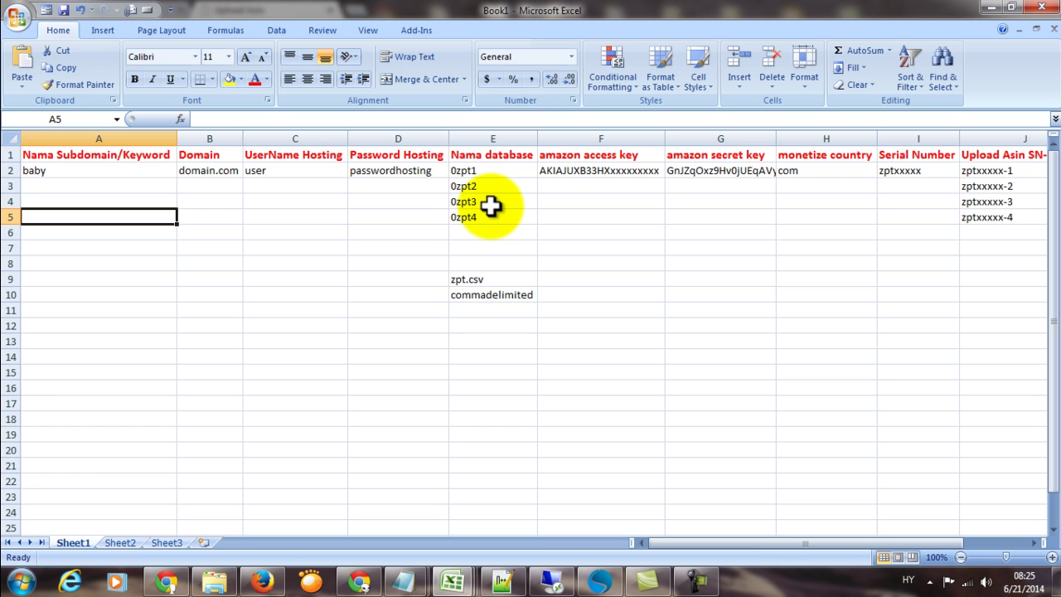
pyautogui.press('Up')
pyautogui.press('Up')
pyautogui.press('Up')
pyautogui.press('Up')
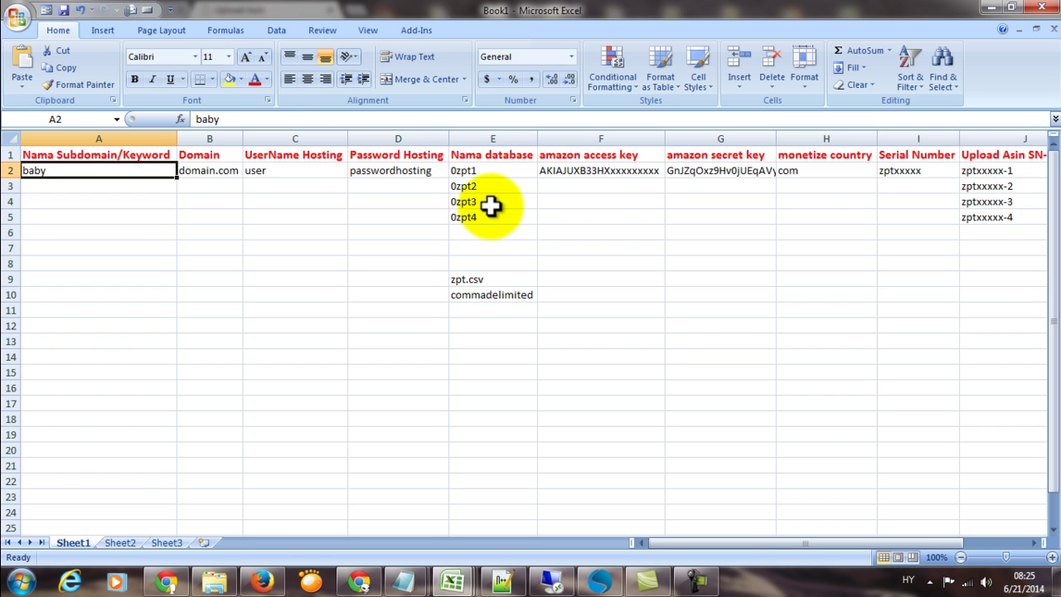
# Look across the row 1 headings through amazon access key, then go back to Nama Subdomain/Keyword in A1.
pyautogui.press('Right')
pyautogui.press('Right')
pyautogui.press('Right')
pyautogui.press('Right')
pyautogui.press('Right')
pyautogui.press('Right')
pyautogui.press('Right')
pyautogui.press('Right')
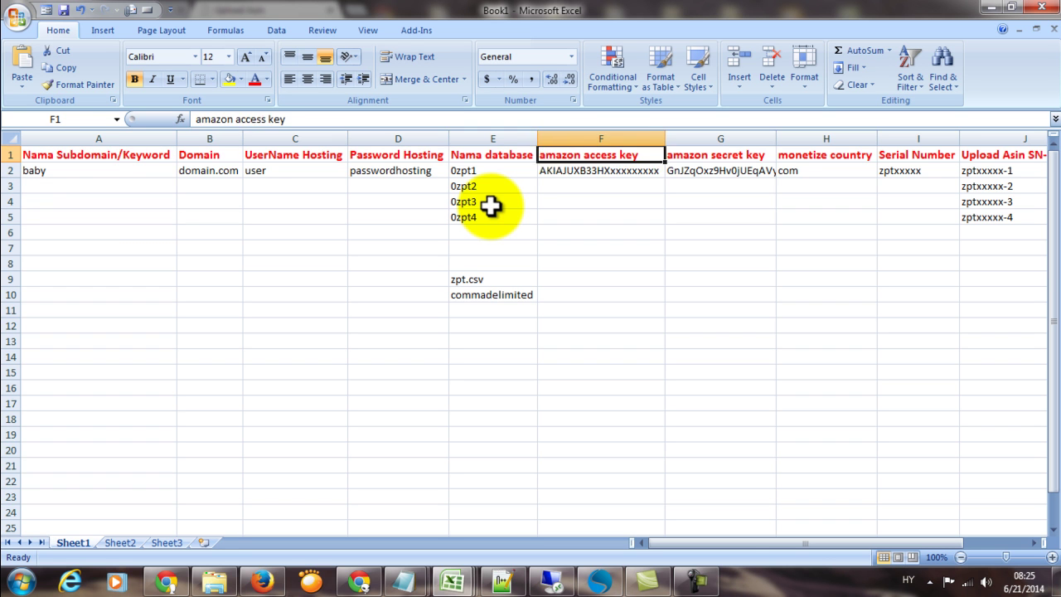
pyautogui.press('Left')
pyautogui.press('Left')
pyautogui.press('Left')
pyautogui.press('Left')
pyautogui.press('Left')
pyautogui.press('Left')
pyautogui.press('Left')
pyautogui.press('Left')
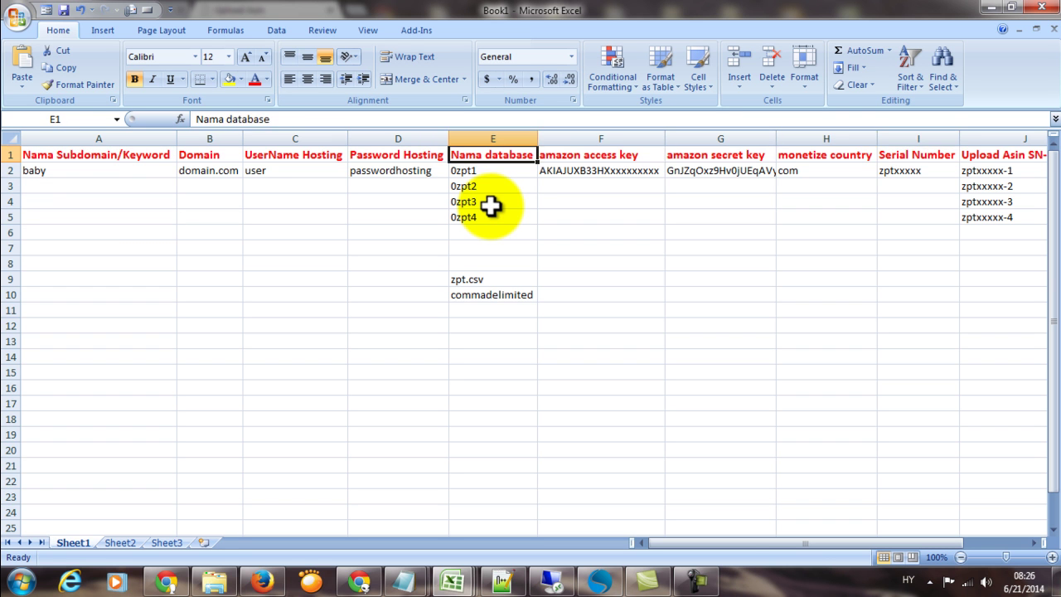
# Look at the record rows 3 to 5 in the Nama Subdomain/Keyword column, then return through A2 to A3.
pyautogui.press('Down')
pyautogui.press('Down')
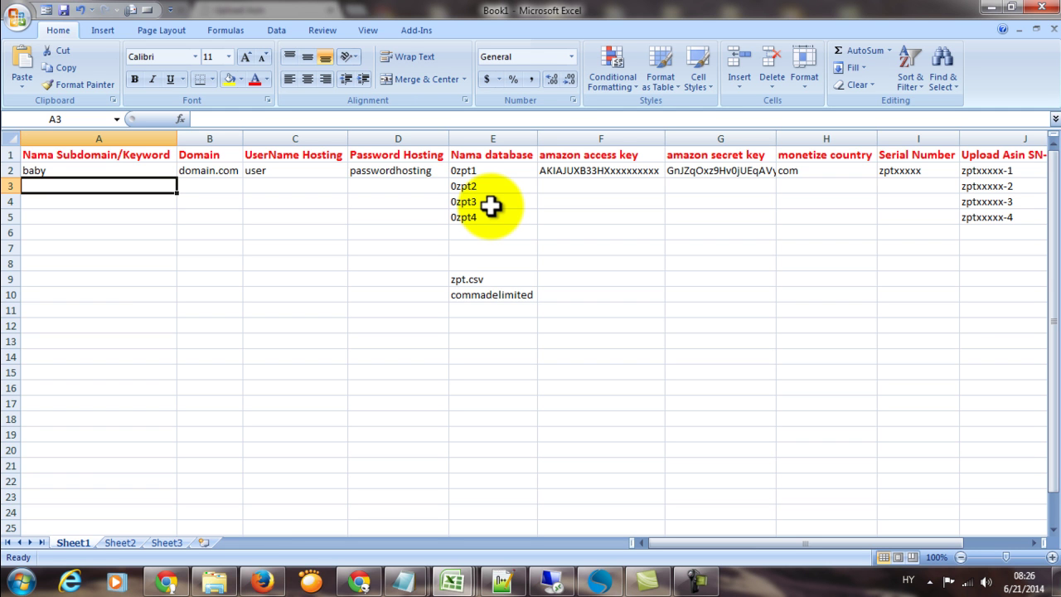
pyautogui.press('Down')
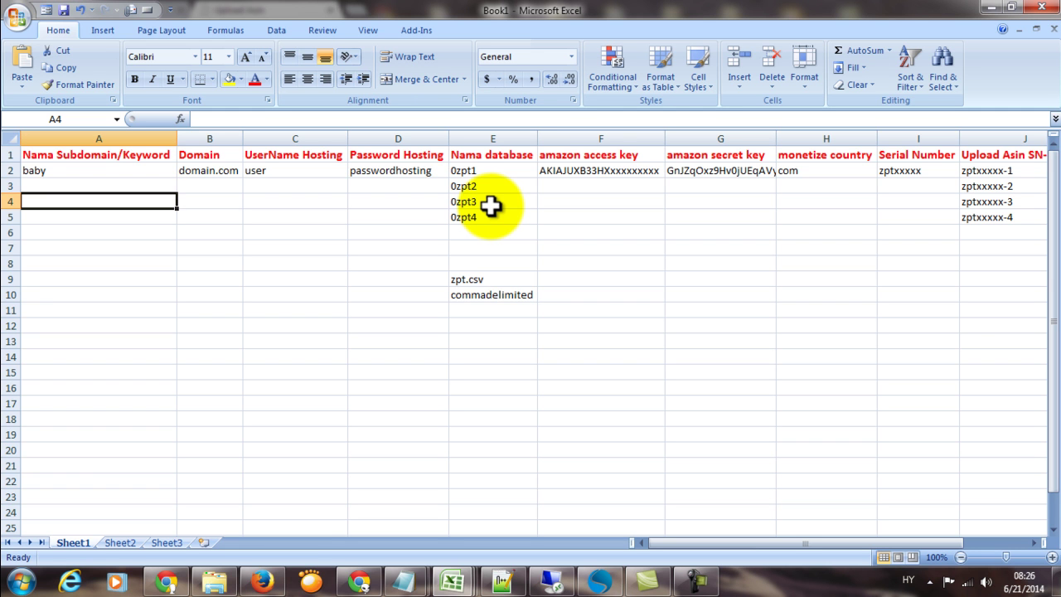
pyautogui.press('Down')
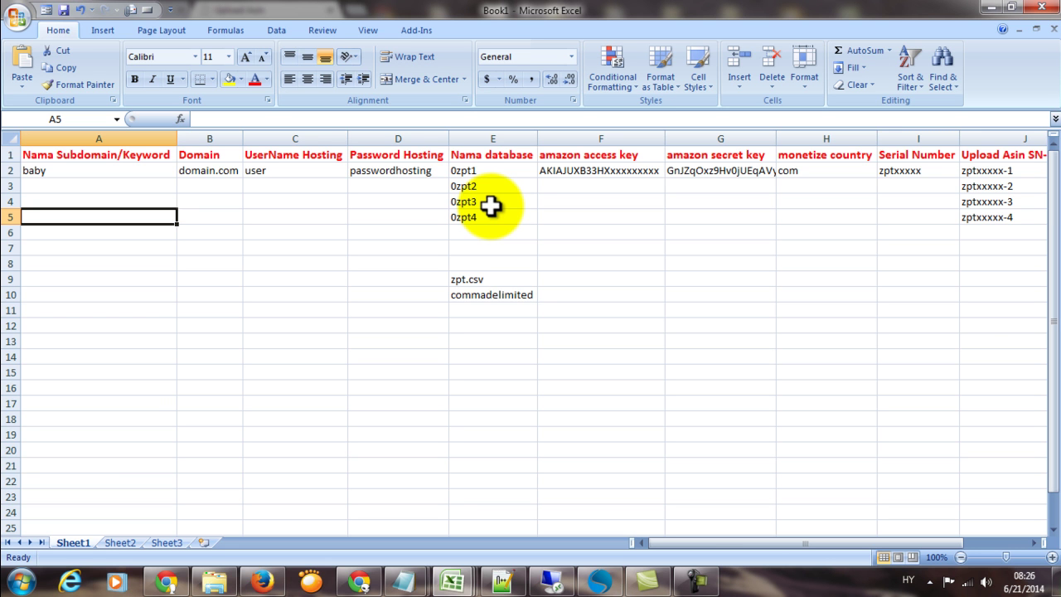
pyautogui.press('Up')
pyautogui.press('Up')
pyautogui.press('Up')
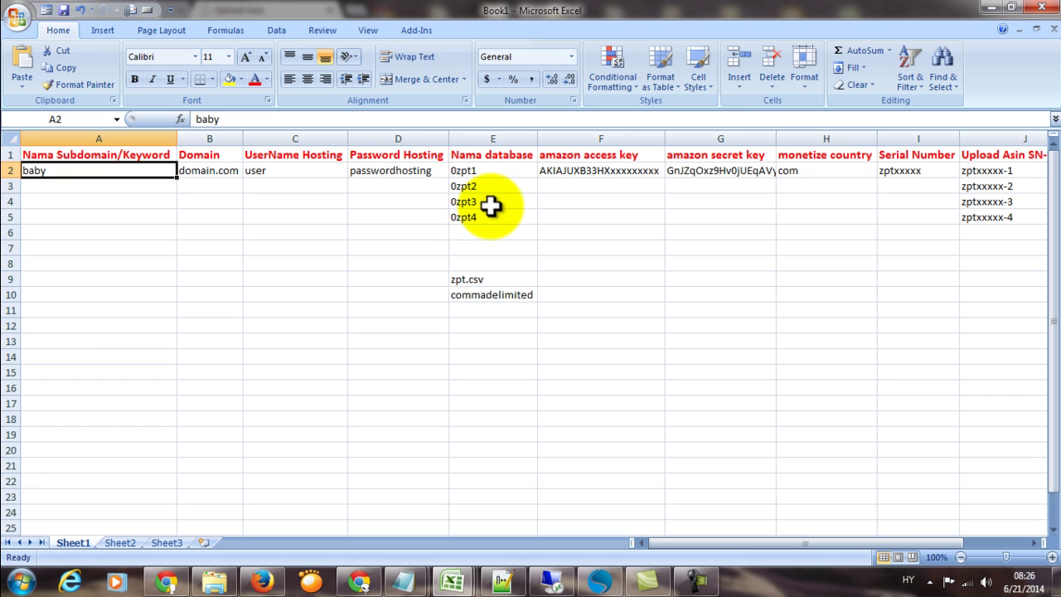
pyautogui.press('Down')
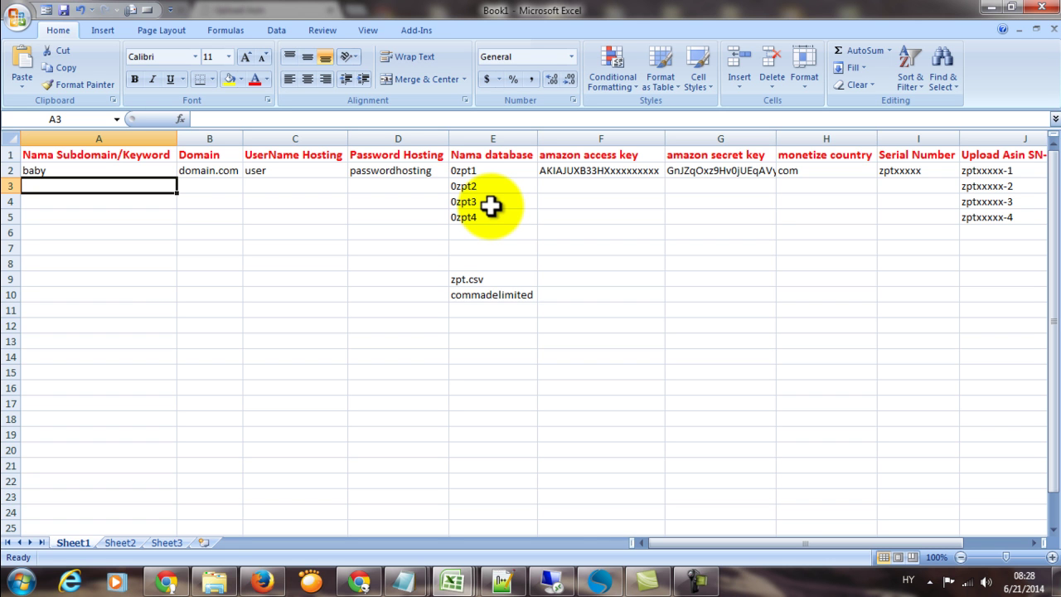
# Check the Password Hosting entry in D2 and the keyword entry in A2.
pyautogui.click(279, 200)
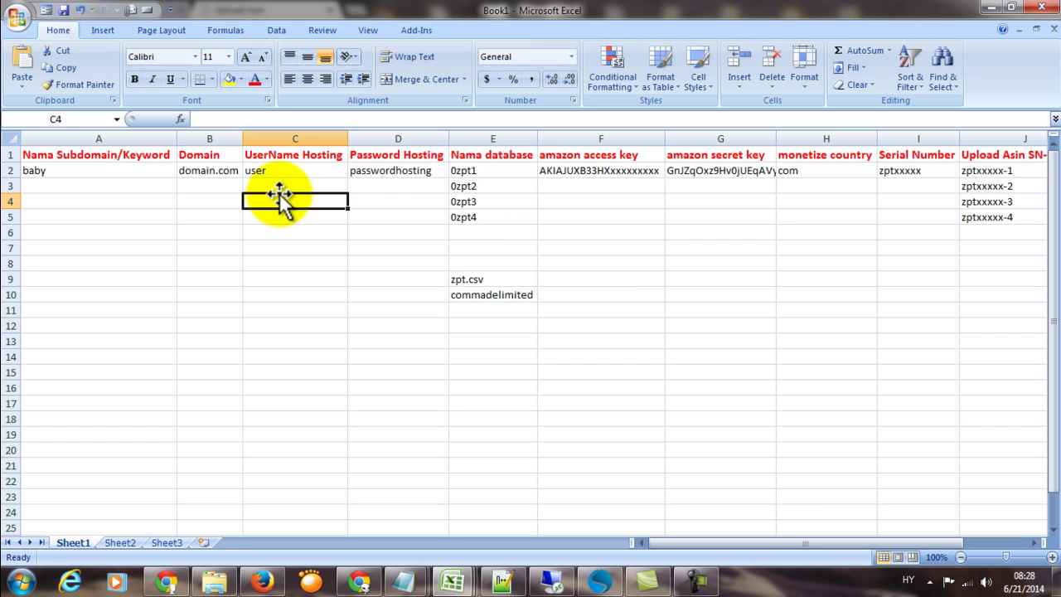
pyautogui.click(402, 171)
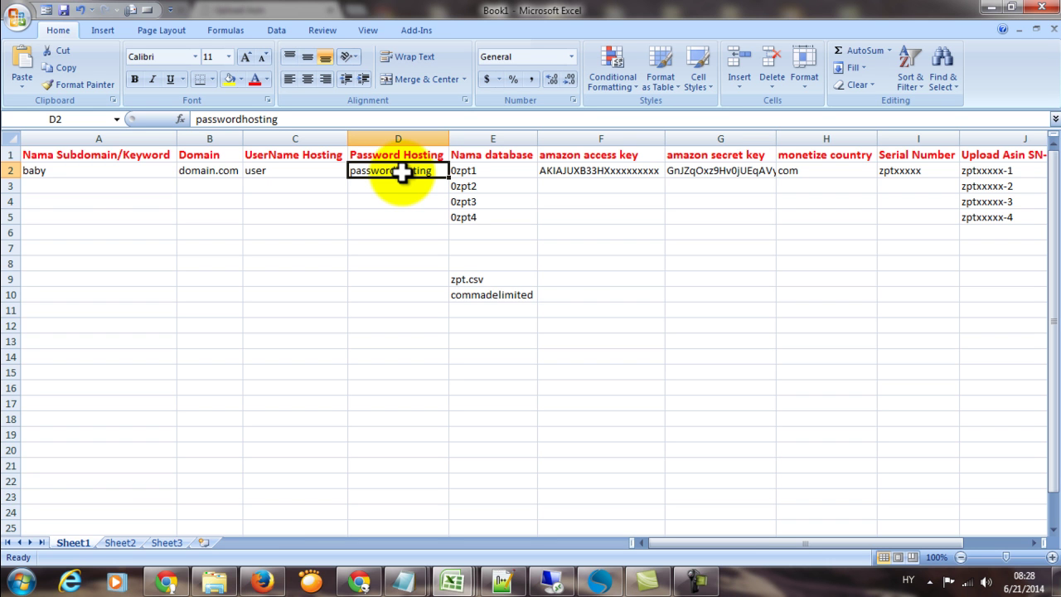
pyautogui.click(101, 170)
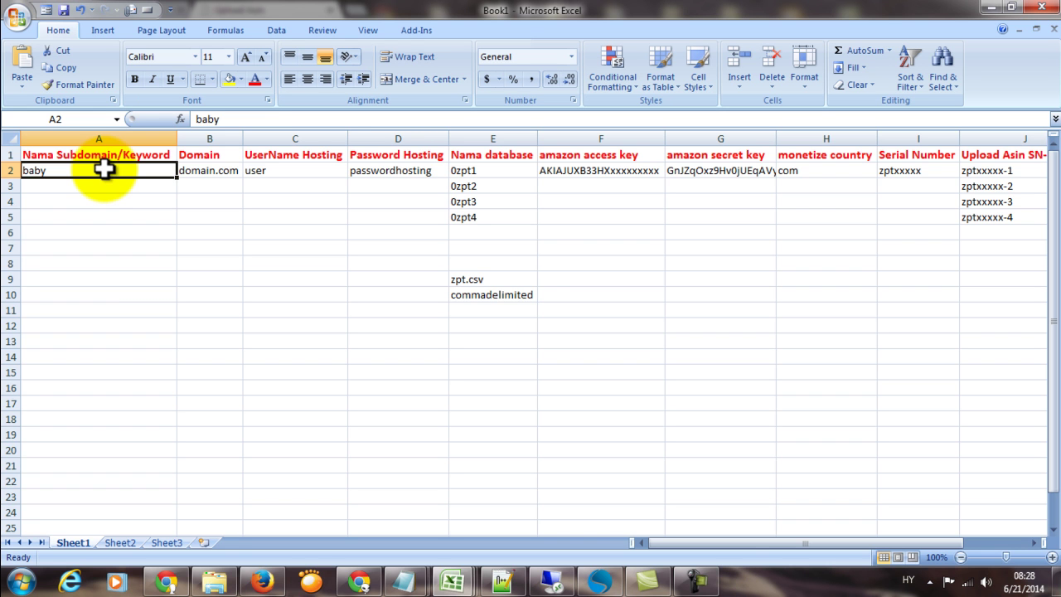
pyautogui.click(695, 578)
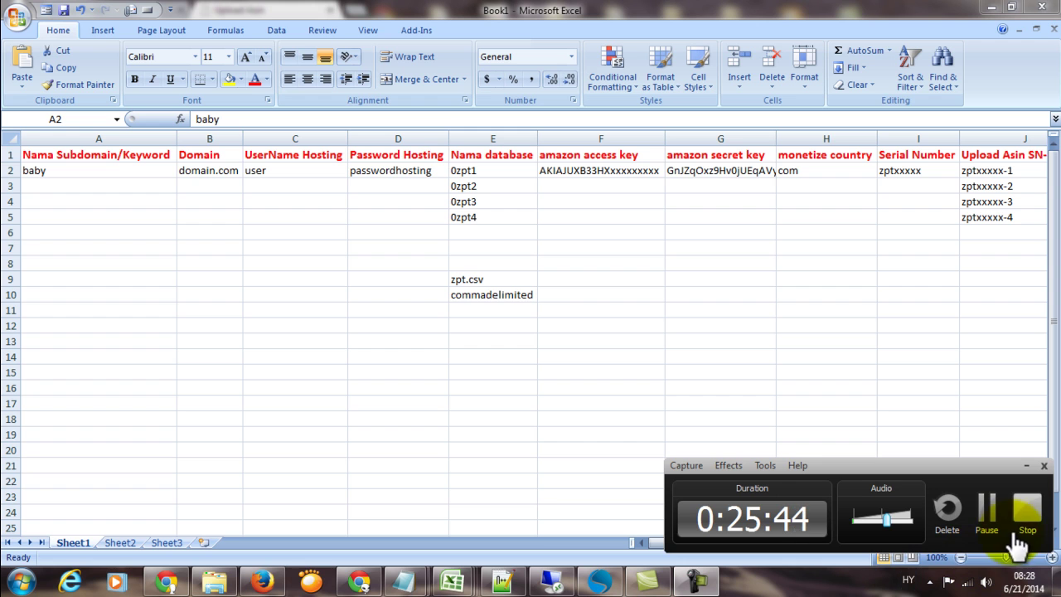